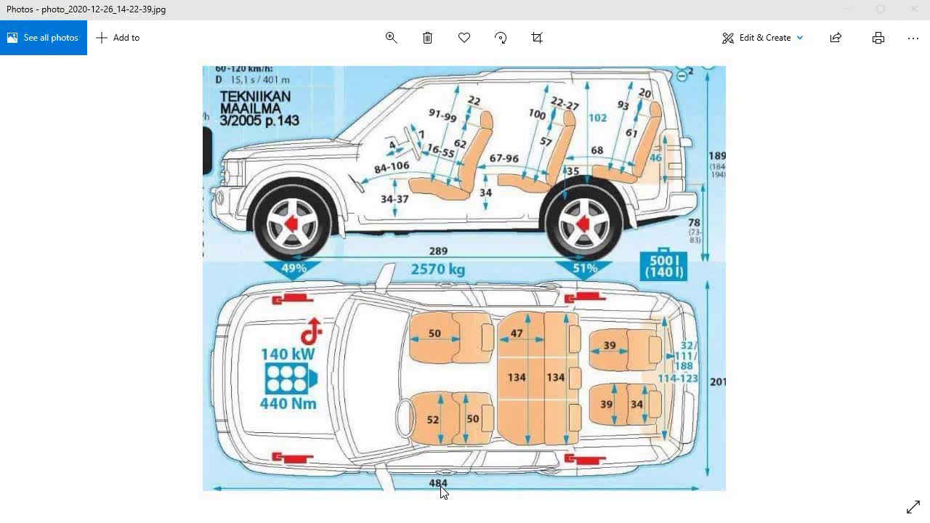
- Crop the blueprint to the car's side view, removing the top view and tightening all edges
click(538, 46)
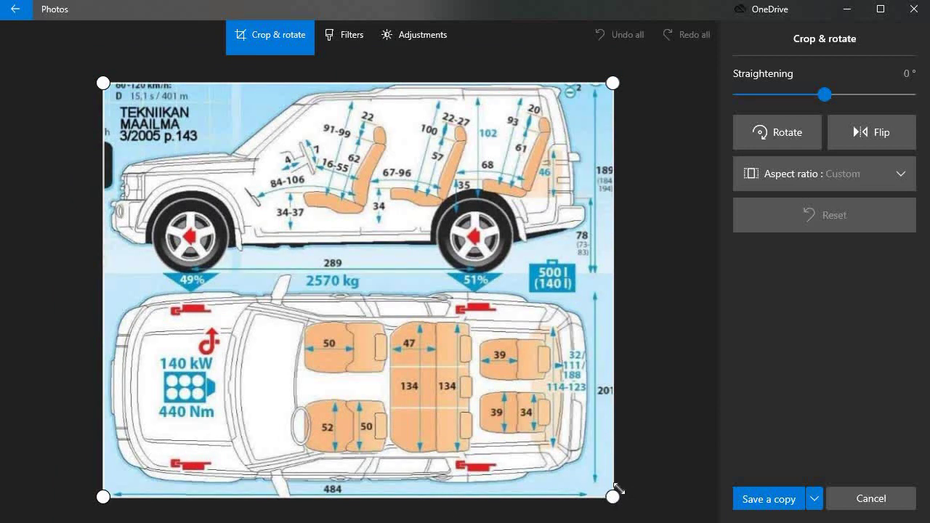
drag(610, 500, 656, 286)
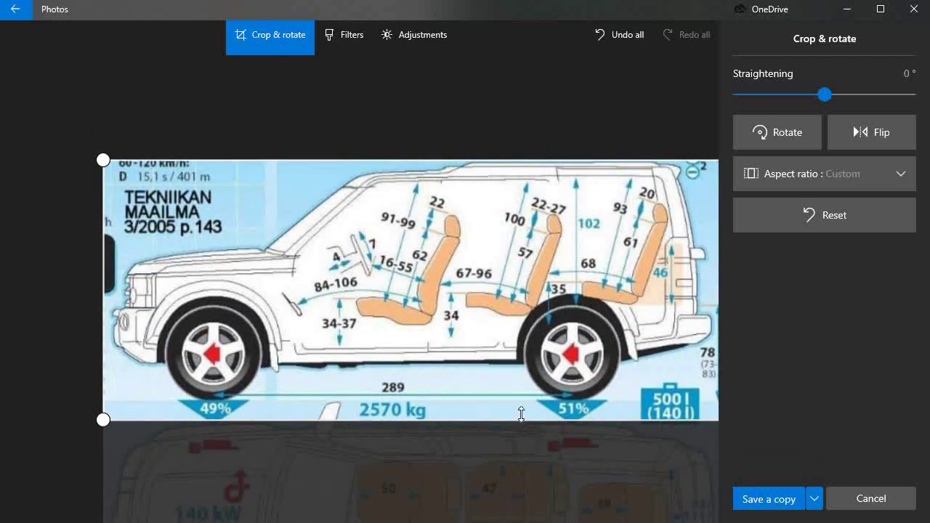
drag(521, 420, 519, 399)
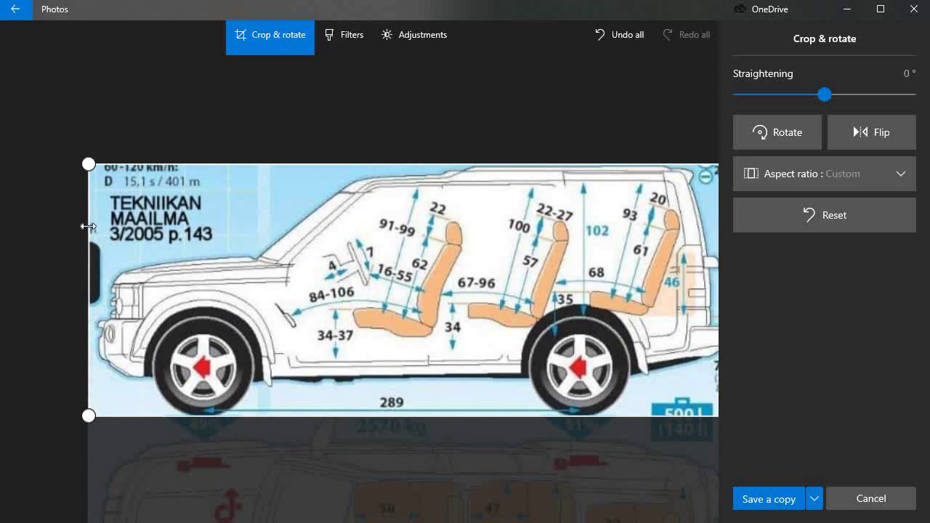
drag(87, 226, 96, 230)
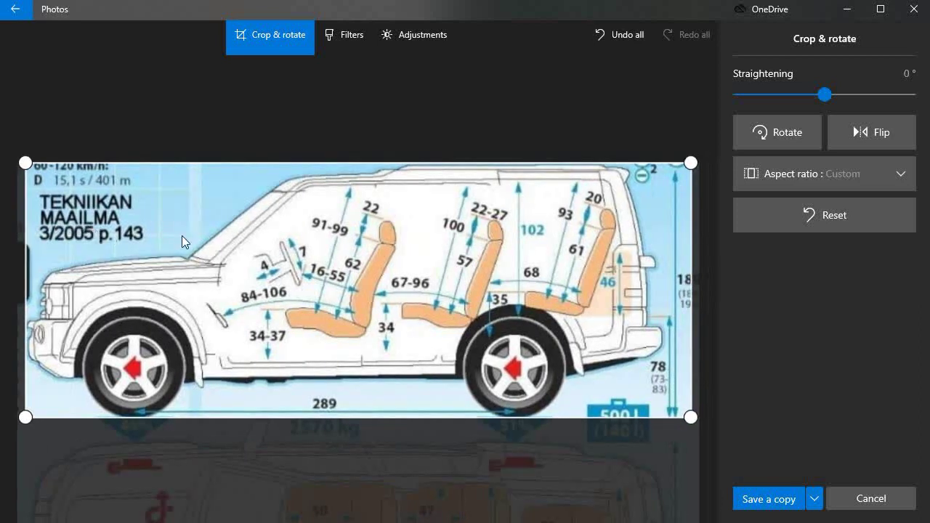
drag(690, 199, 663, 208)
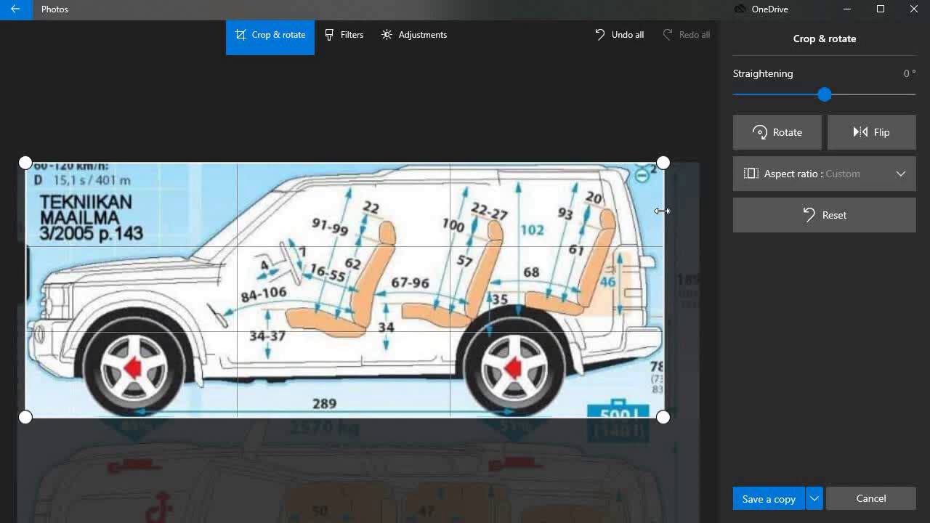
drag(662, 210, 662, 211)
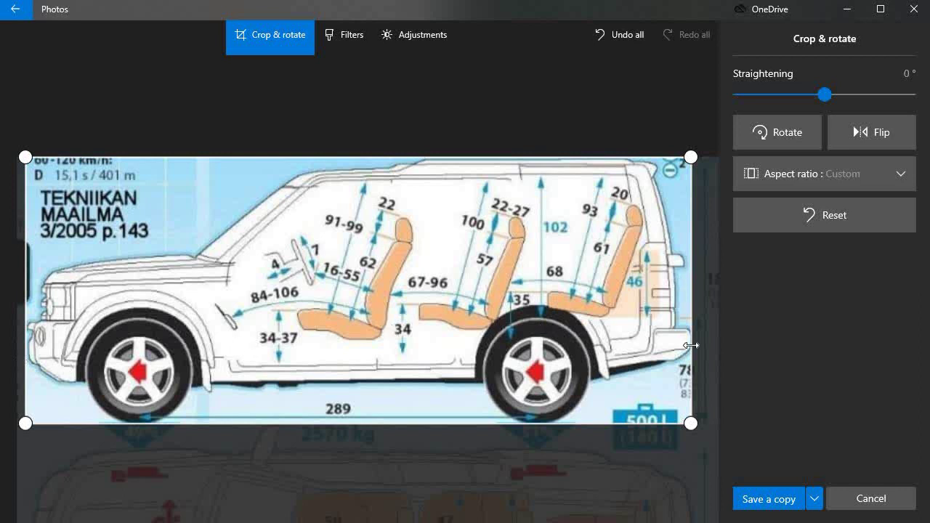
- Save the cropped image as a copy named 'Side view' and close Photos
click(772, 500)
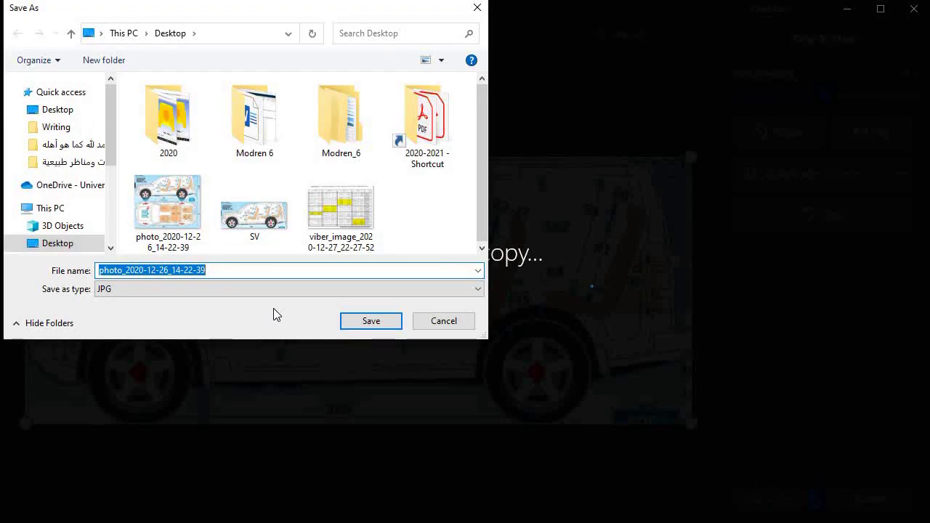
text(2)
text(يثم)
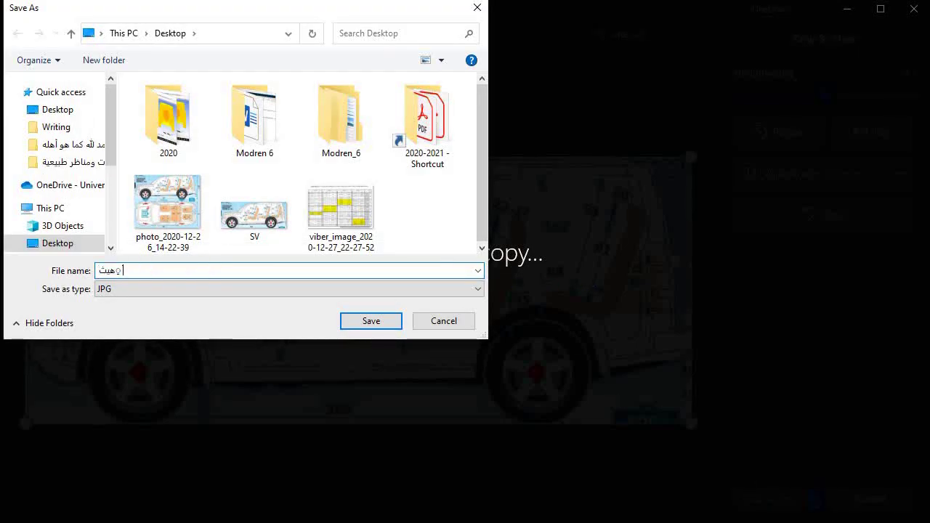
text( رهنص)
key(BackSpace)
key(BackSpace)
key(BackSpace)
key(BackSpace)
key(BackSpace)
key(BackSpace)
text(Si)
text(de vie)
text(w)
key(Return)
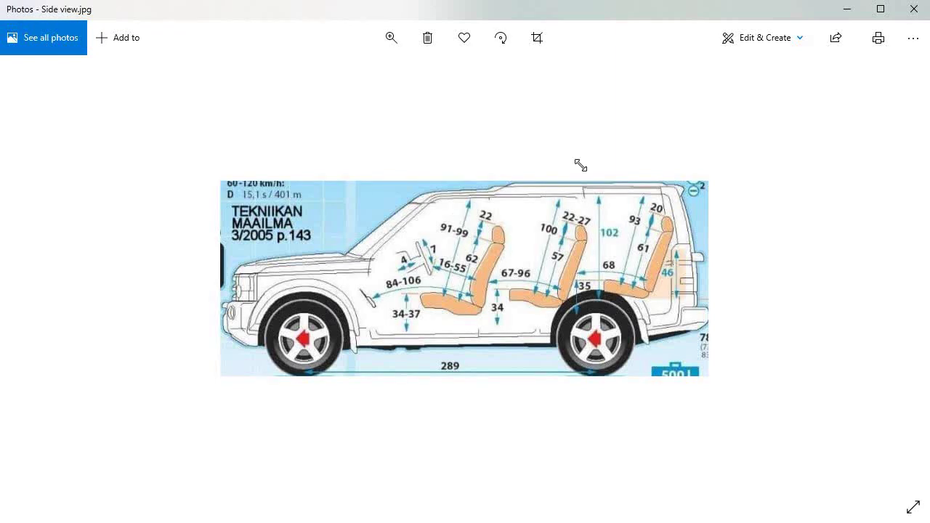
click(915, 16)
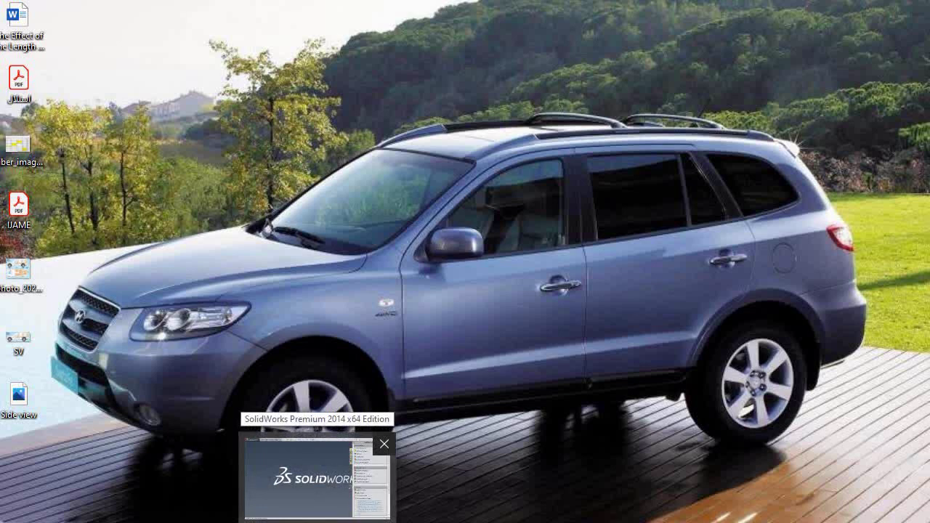
- Switch to SolidWorks, create a new part and select the Right Plane
click(317, 478)
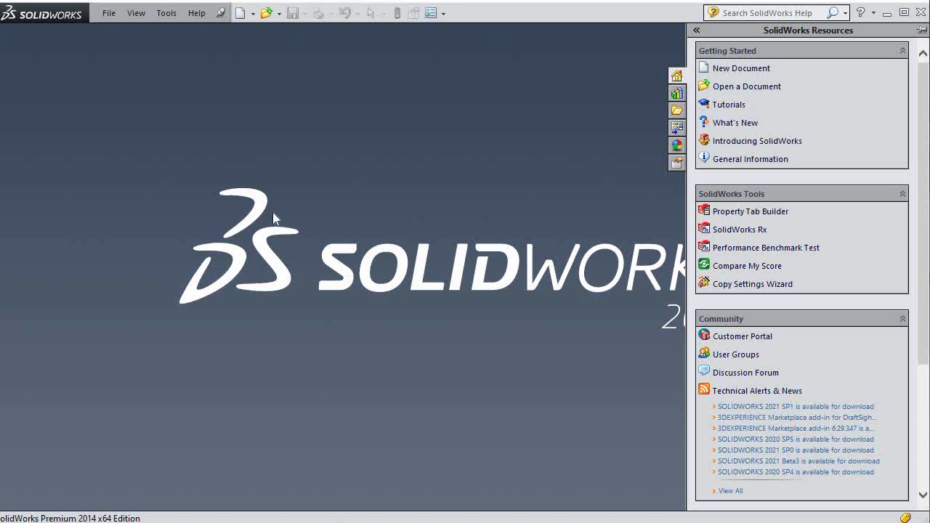
click(240, 14)
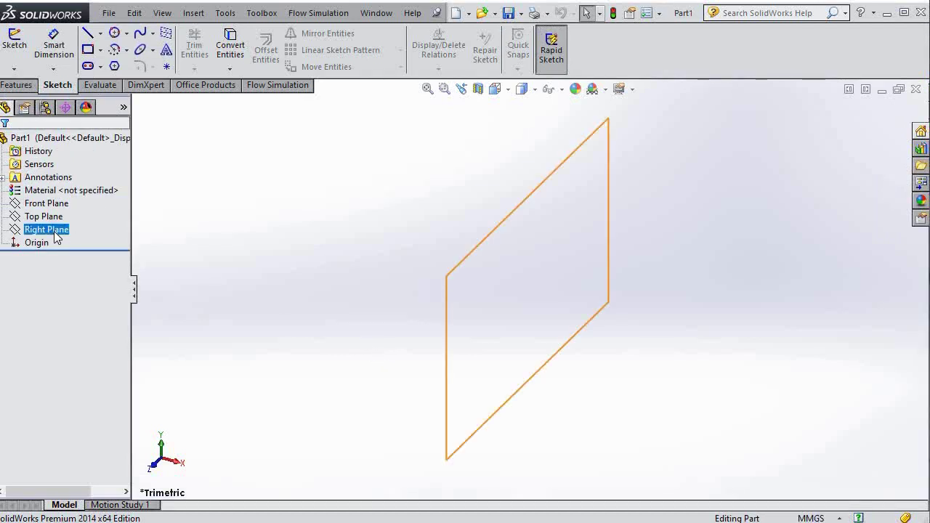
click(53, 230)
- Sketch a horizontal line about 87 mm long starting at the origin
click(90, 34)
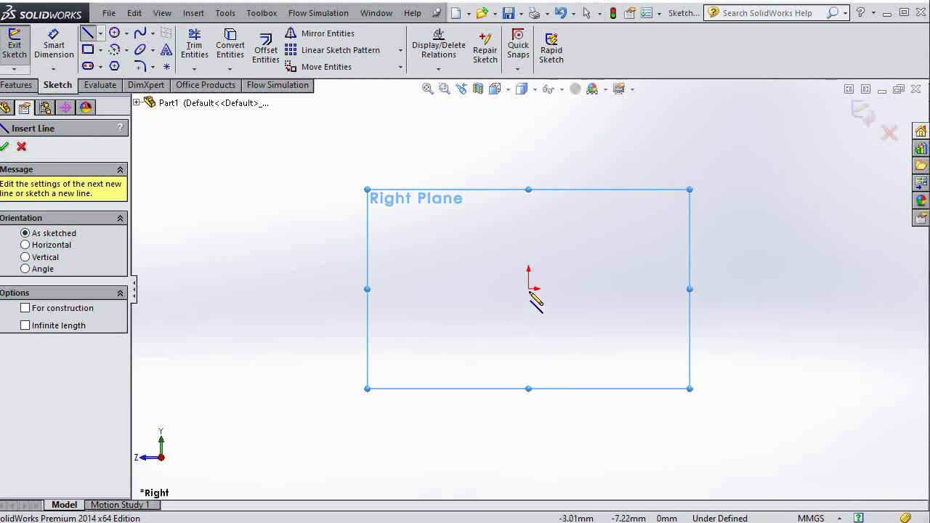
click(529, 288)
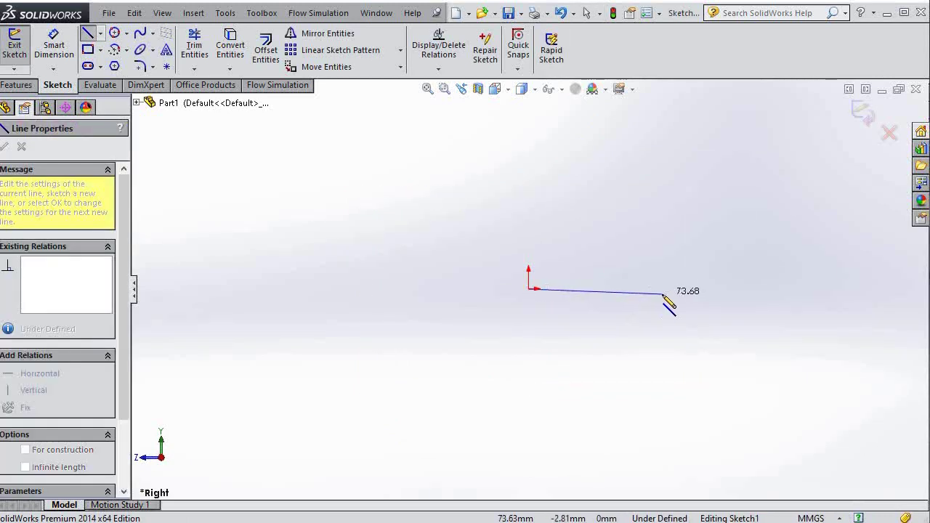
click(688, 290)
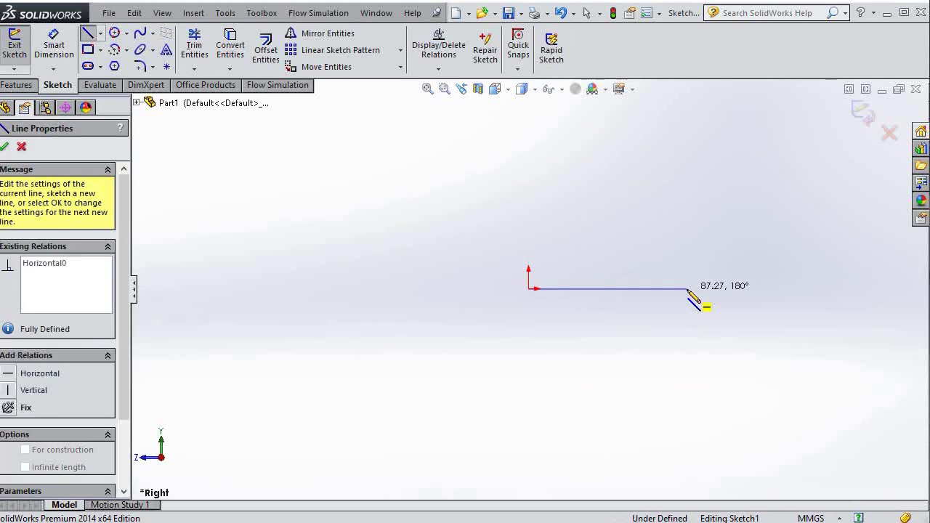
key(Escape)
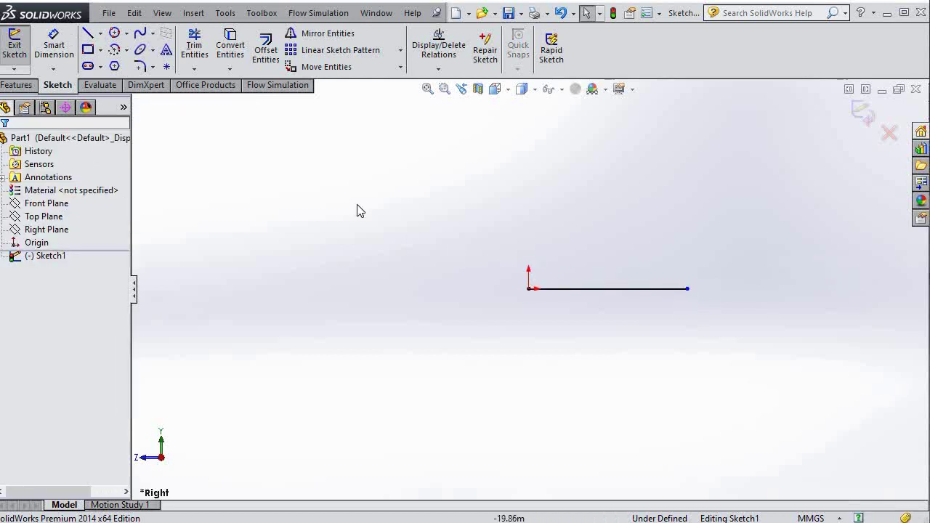
click(226, 13)
mouse_move(259, 329)
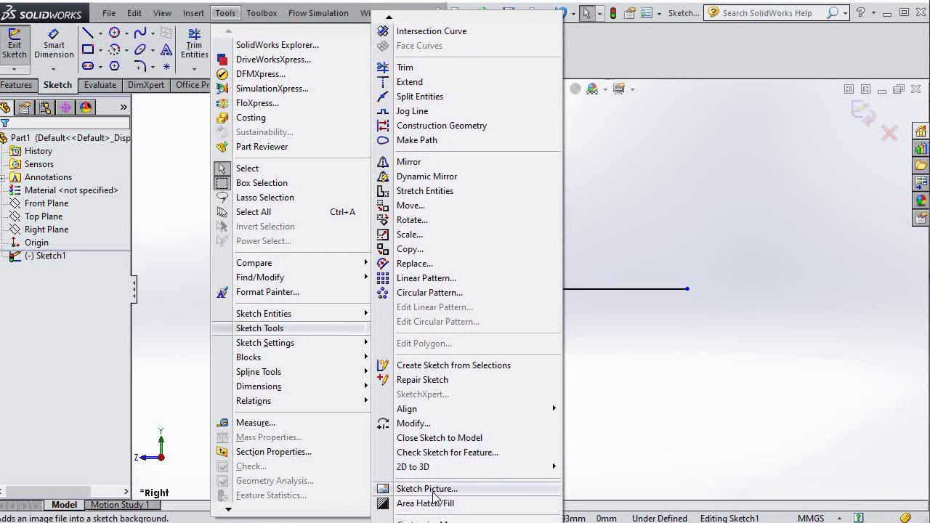
- Insert the Side view image as a sketch picture, nudged slightly right and up
click(427, 488)
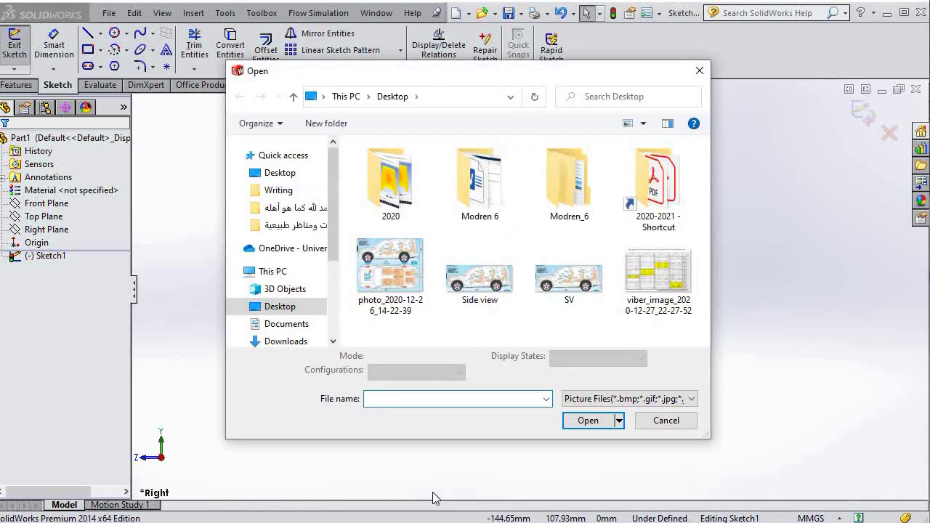
double_click(493, 283)
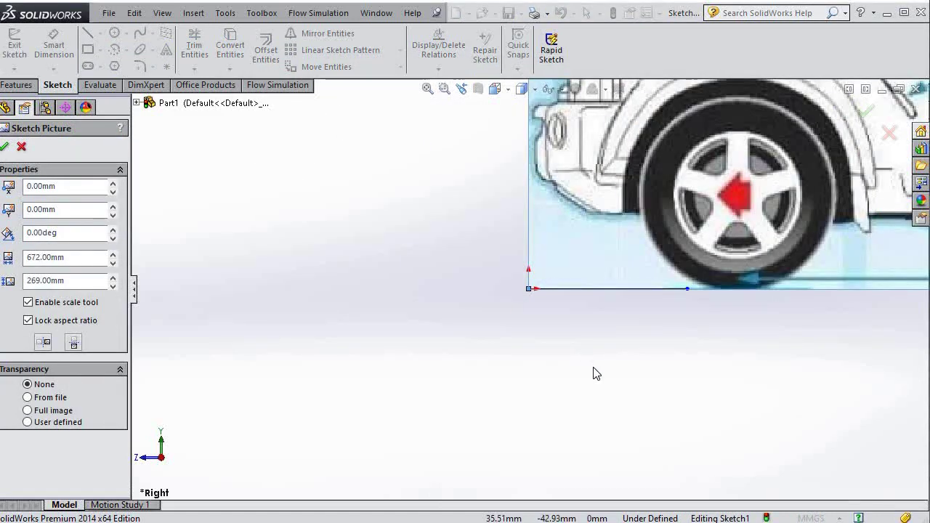
key(f)
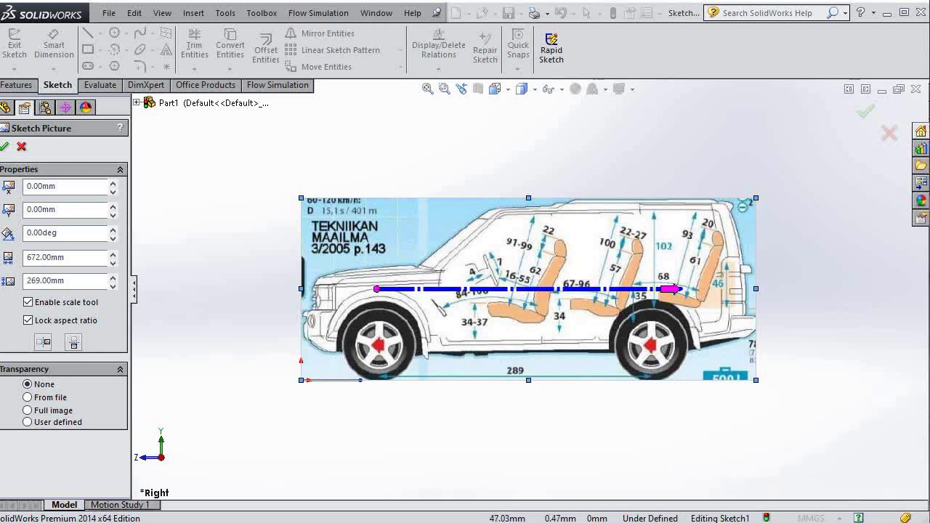
drag(528, 320, 540, 318)
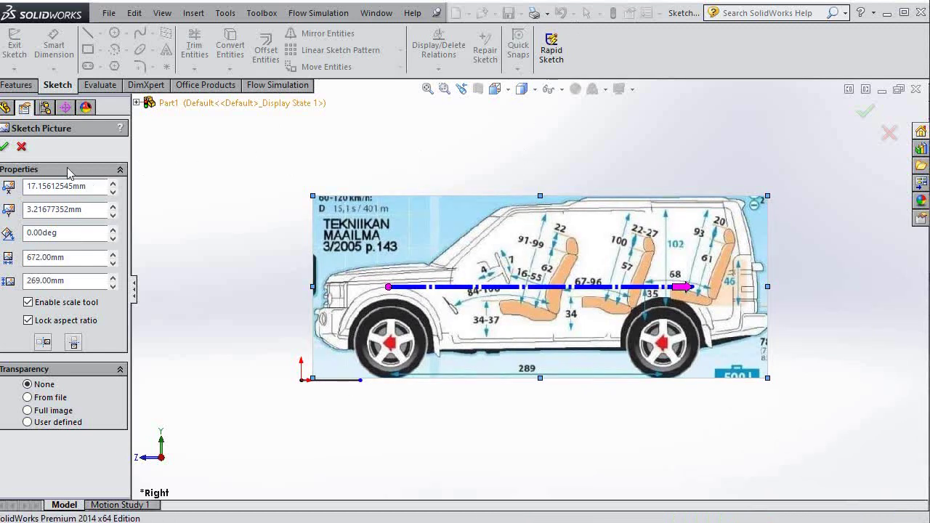
click(21, 146)
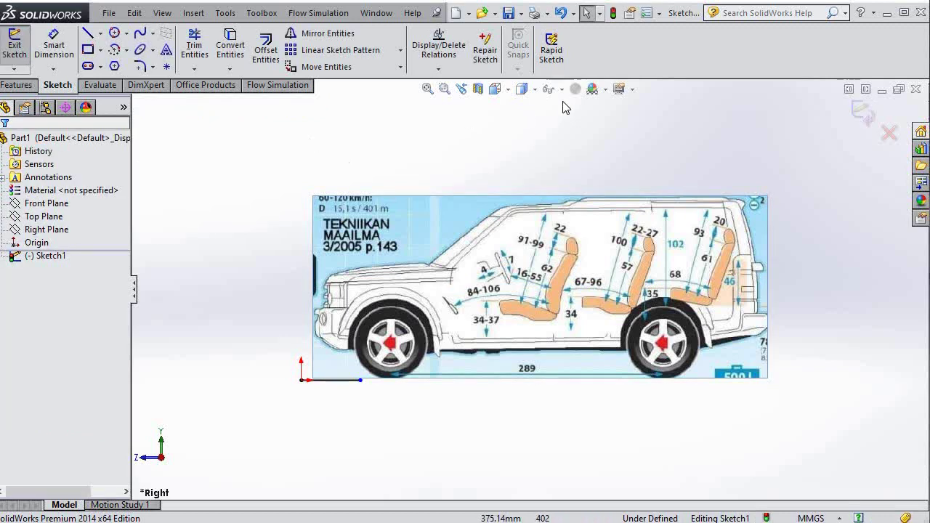
- Discard Sketch1 with its car picture and reselect the Right Plane
click(890, 133)
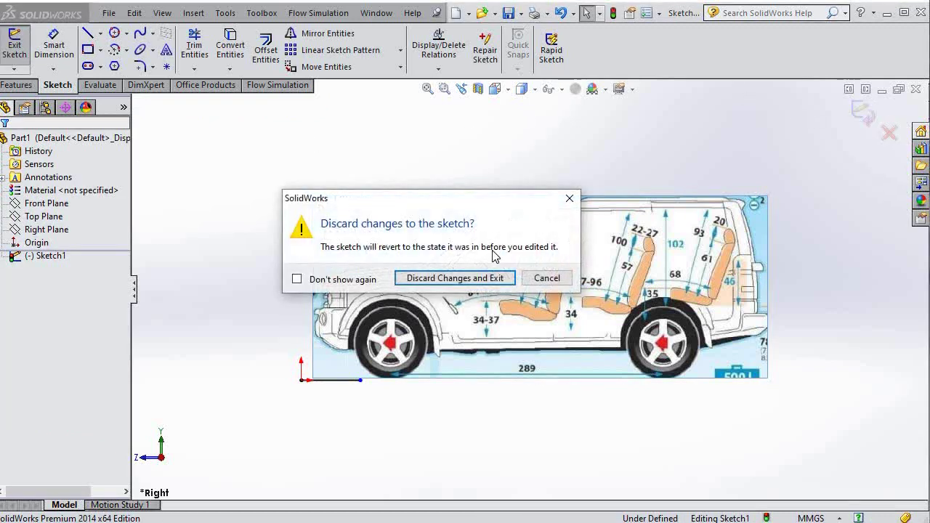
click(474, 284)
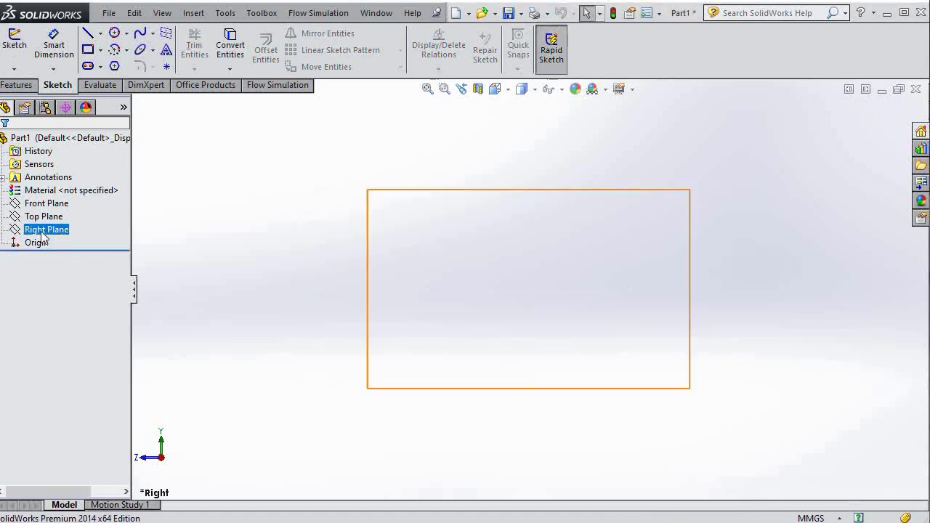
click(43, 230)
- Draw a new horizontal line from the origin in Sketch2
click(87, 34)
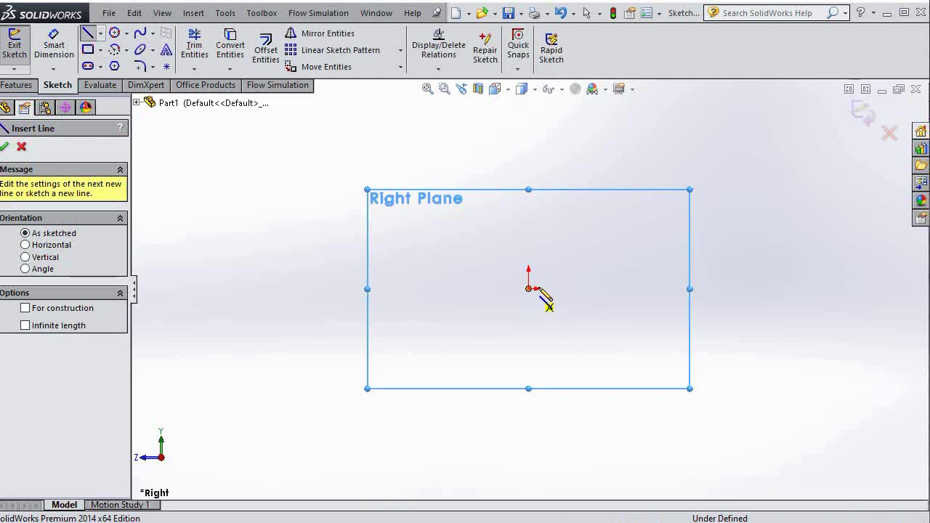
click(529, 288)
click(684, 289)
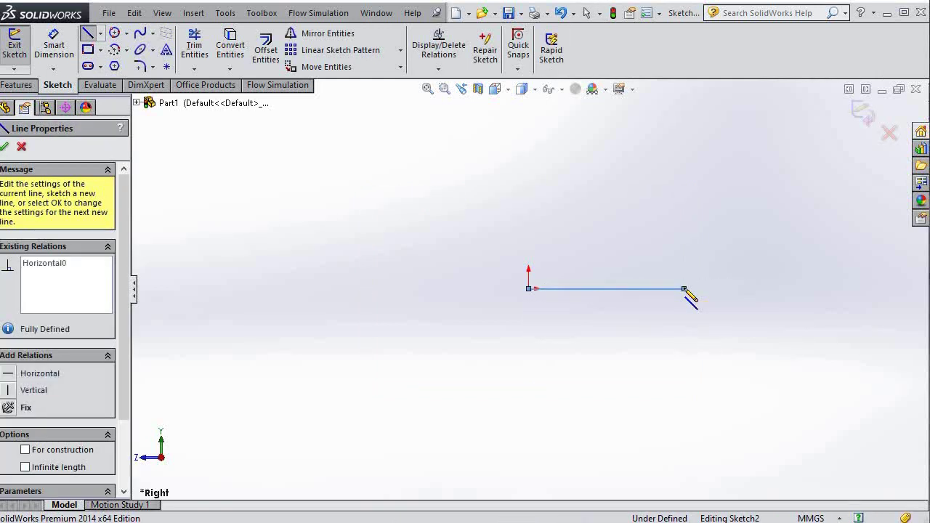
key(Escape)
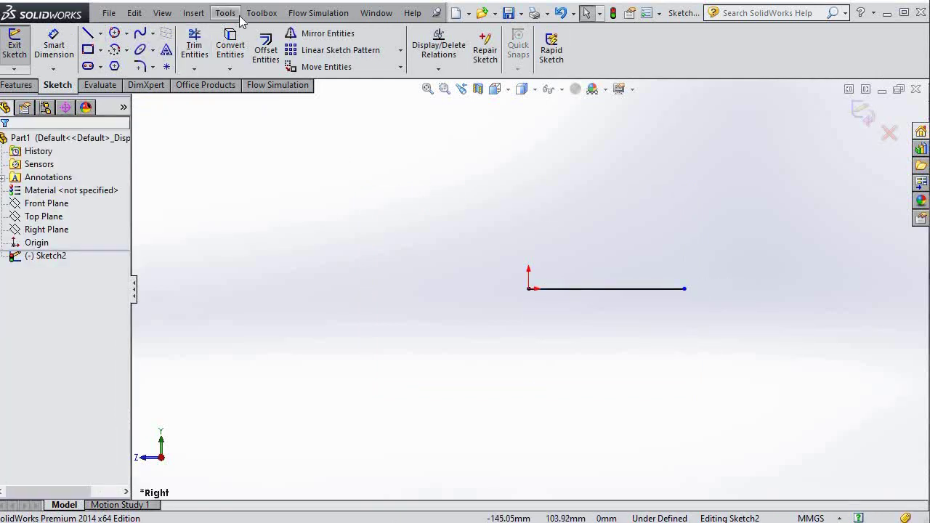
click(225, 13)
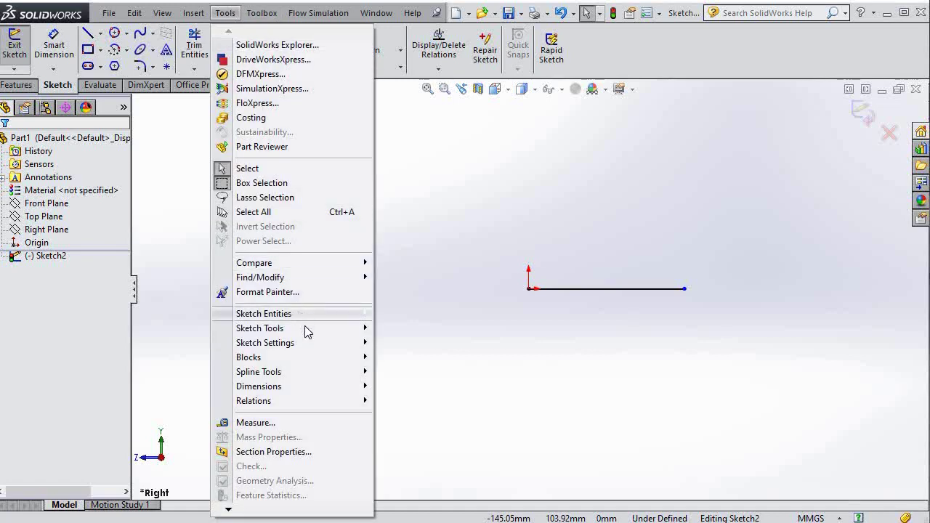
mouse_move(259, 329)
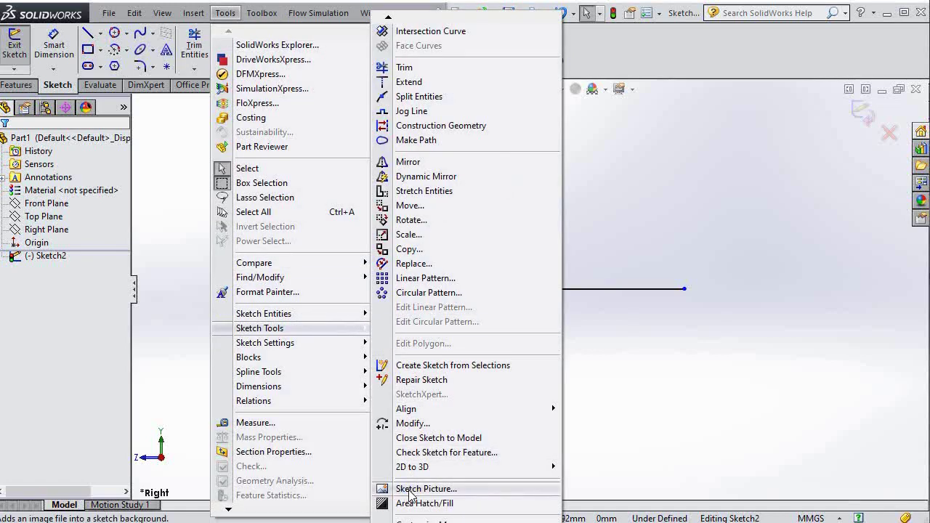
- Insert the Side view picture and set its width to 4840 mm
click(410, 493)
double_click(476, 293)
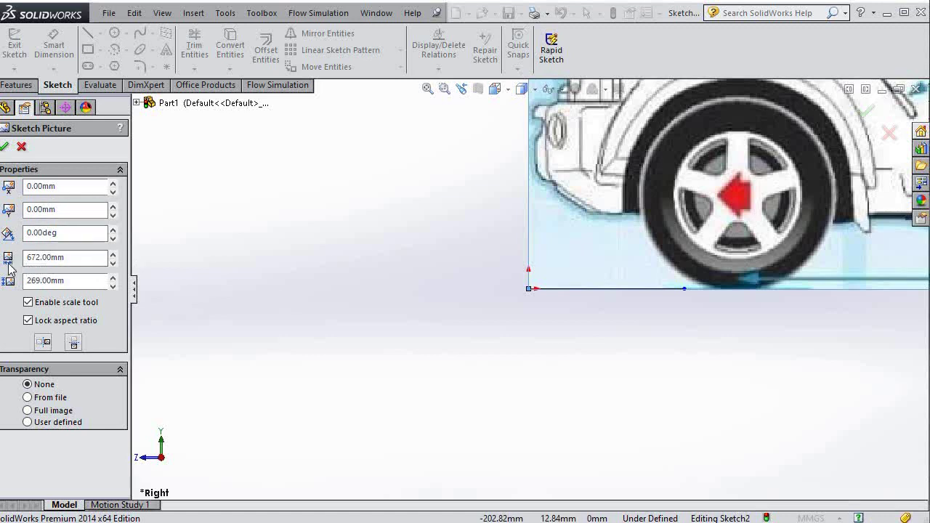
click(72, 257)
drag(72, 257, 22, 263)
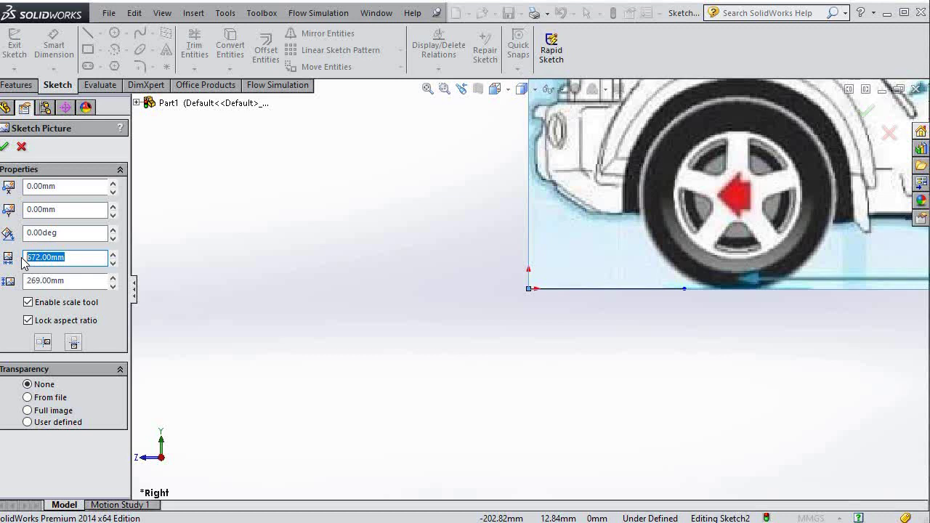
text(484)
text(0)
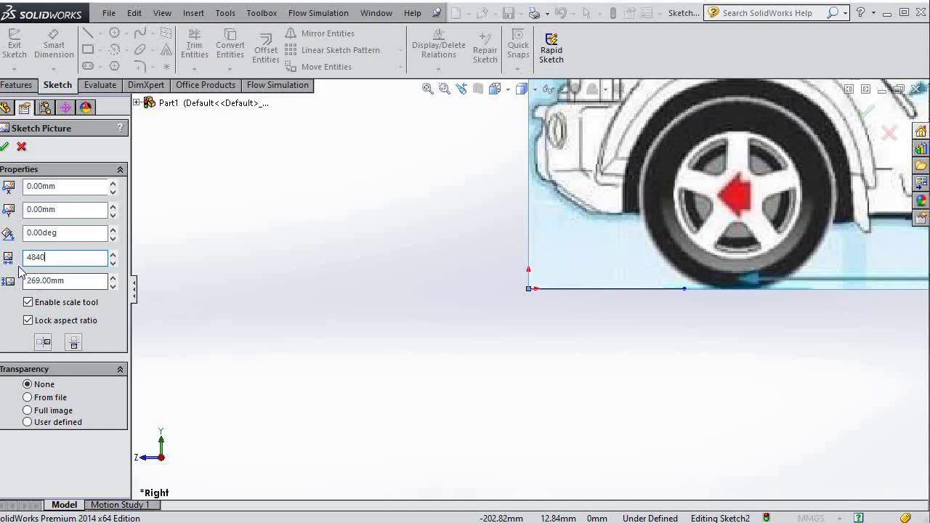
click(6, 148)
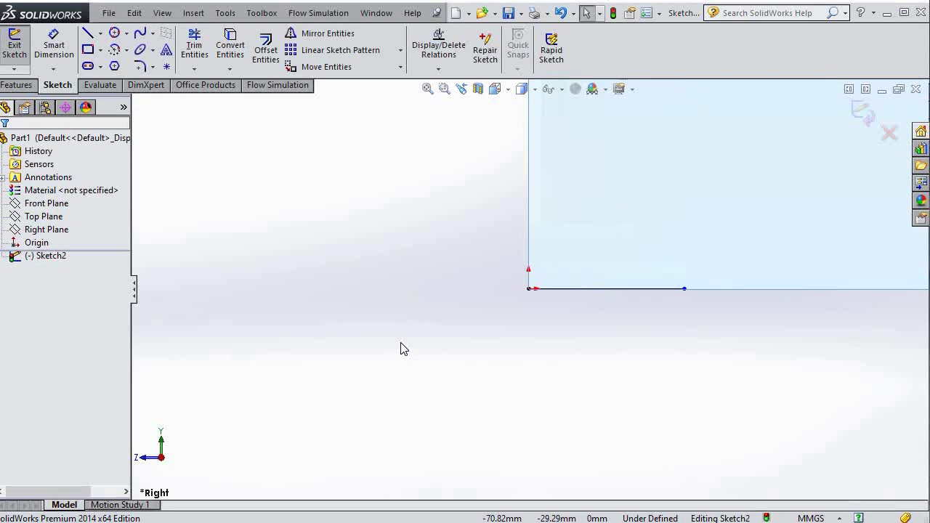
- Delete the horizontal reference line and zoom to fit the car picture
click(636, 290)
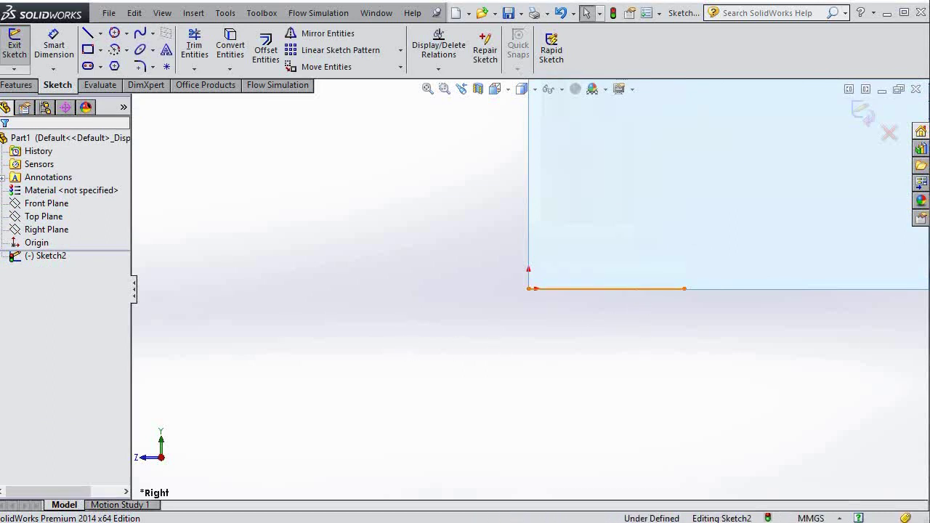
click(636, 289)
key(Delete)
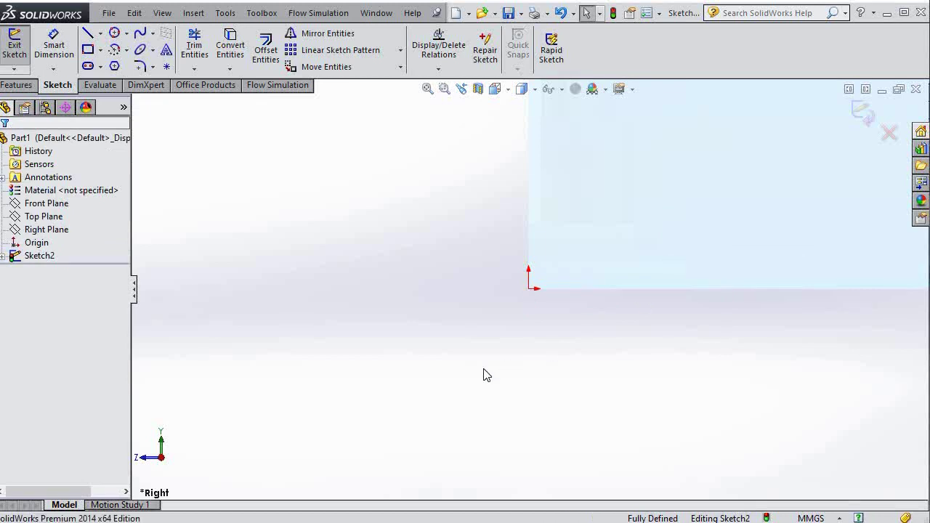
key(f)
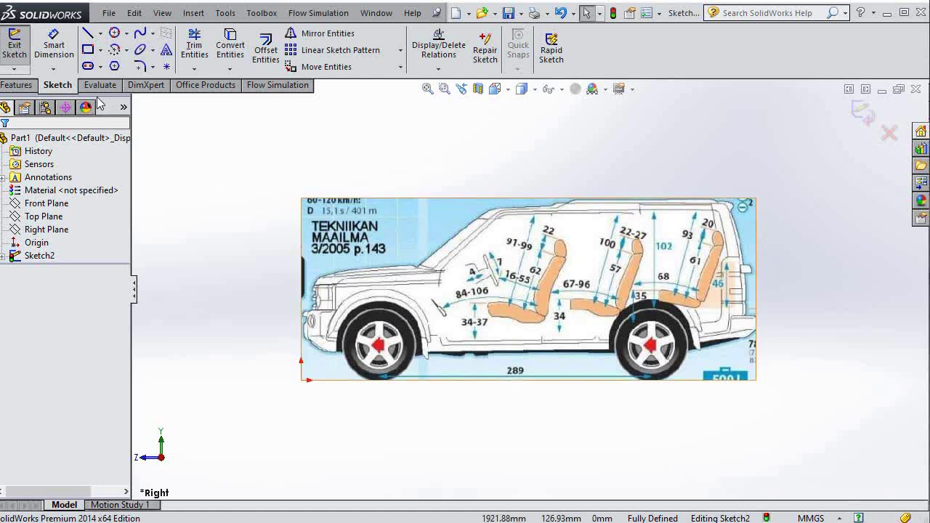
click(87, 34)
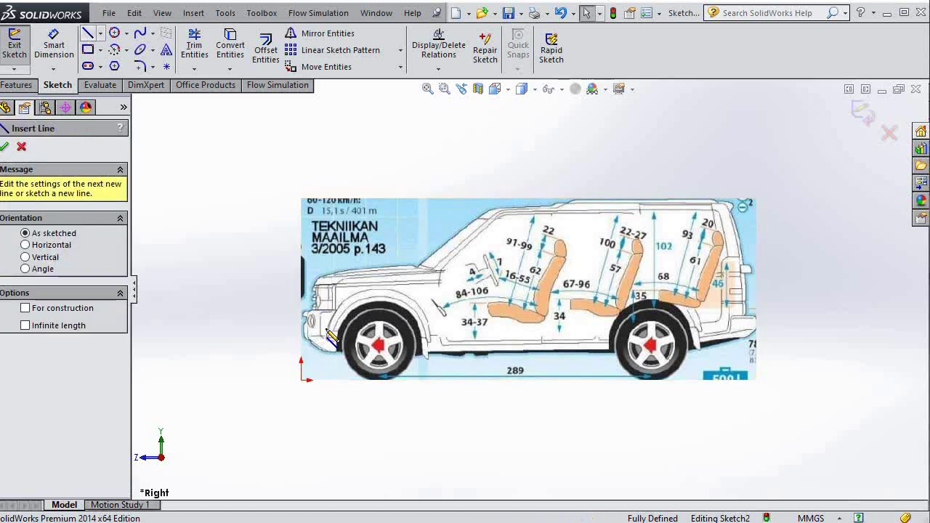
click(304, 328)
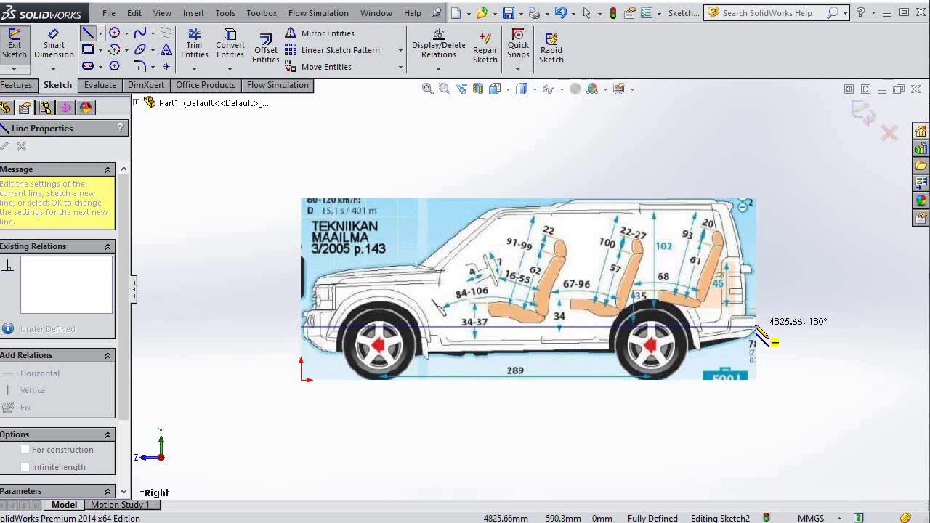
click(756, 327)
key(Escape)
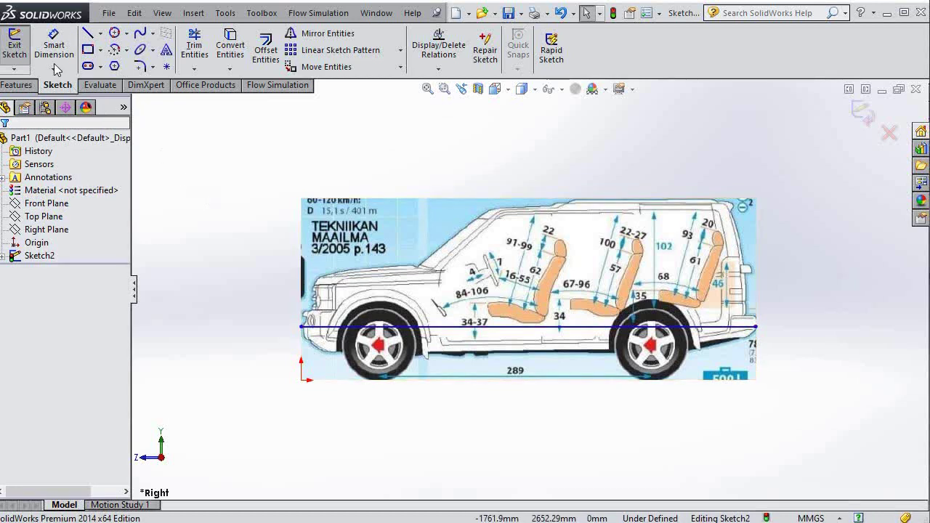
click(52, 52)
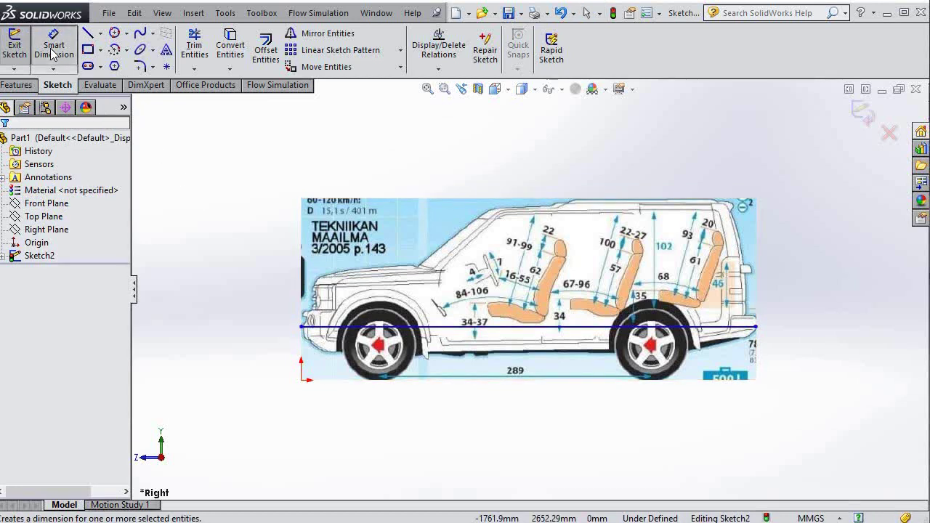
click(532, 329)
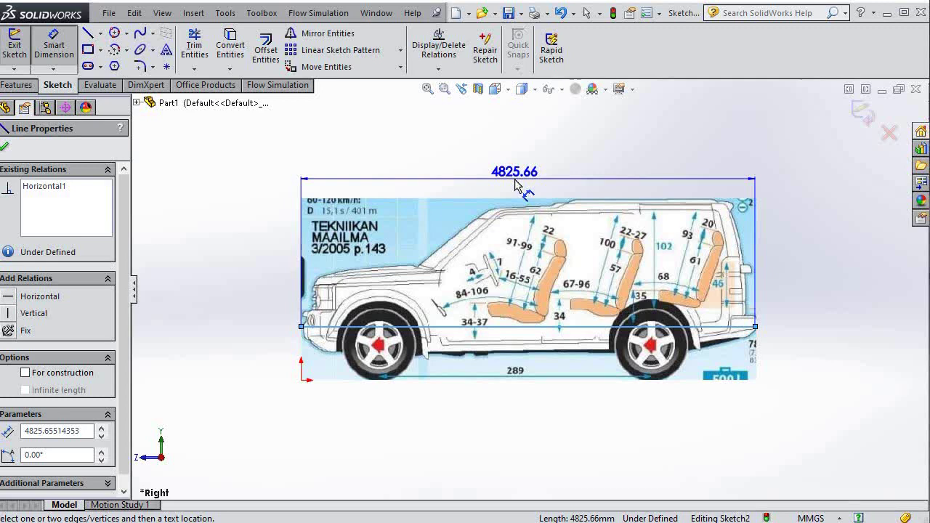
key(Escape)
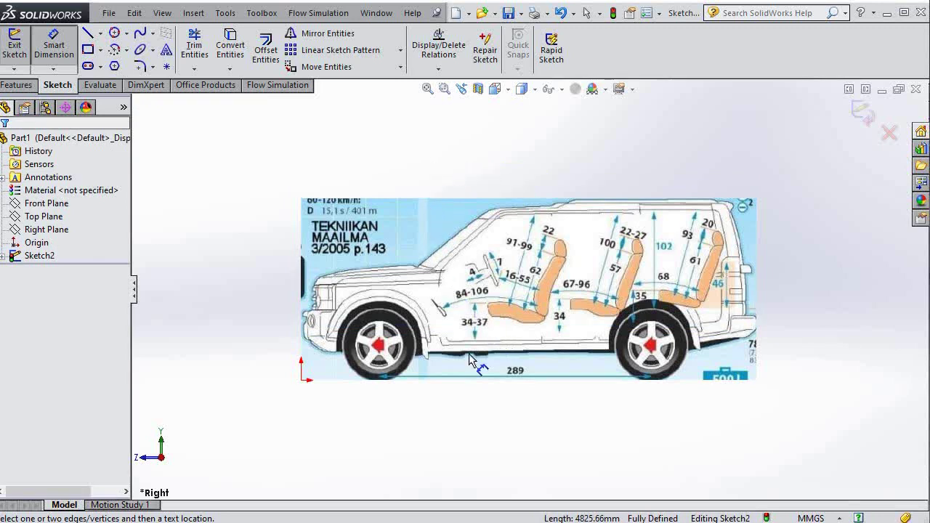
- Exit the dimension tool and choose Perimeter Circle to trace the front wheel
scroll(421, 370, down, 2)
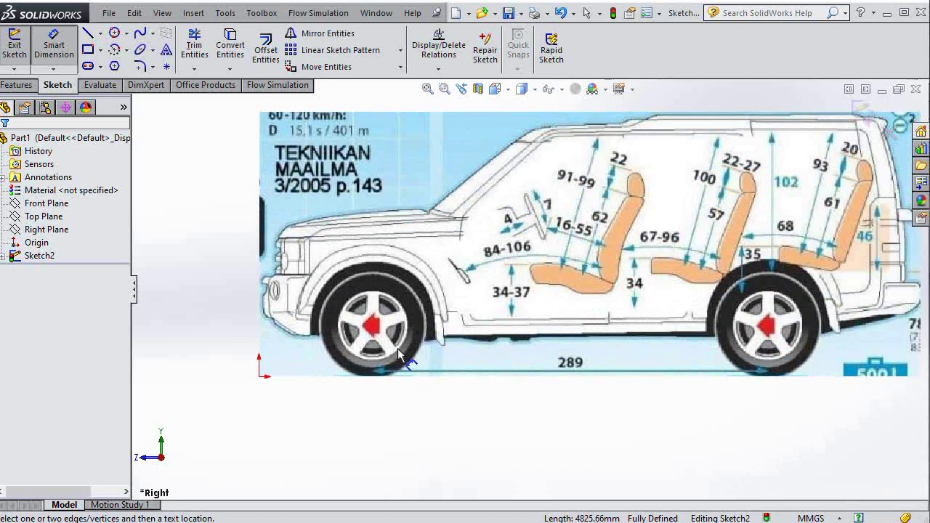
scroll(397, 348, down, 1)
scroll(548, 286, up, 3)
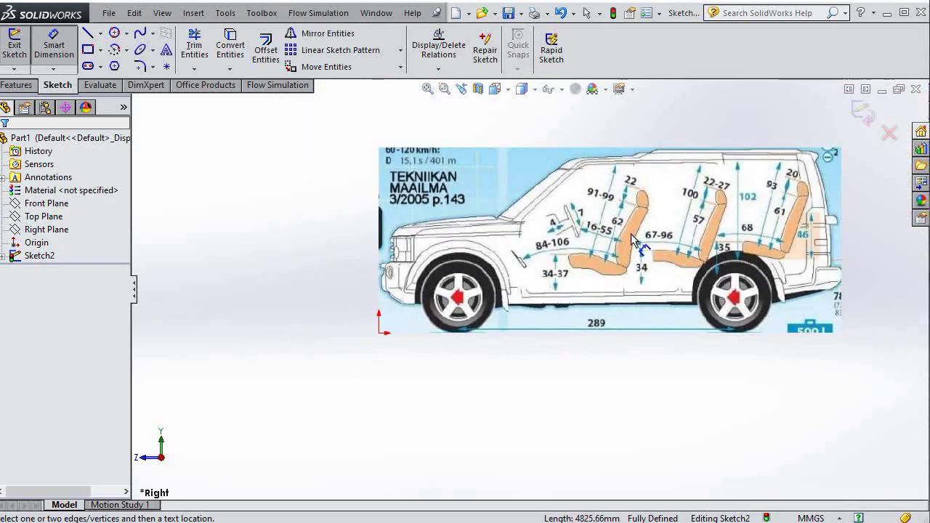
scroll(631, 232, up, 1)
scroll(632, 232, up, 1)
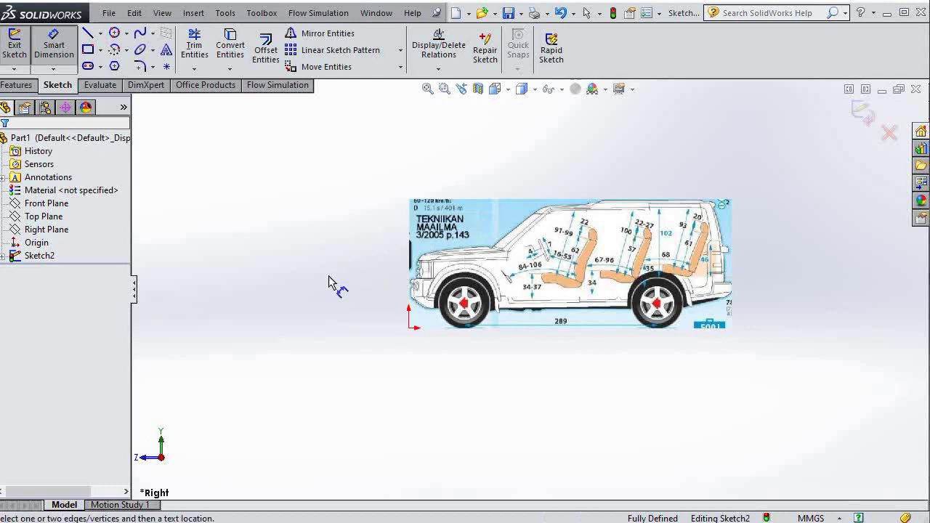
key(Escape)
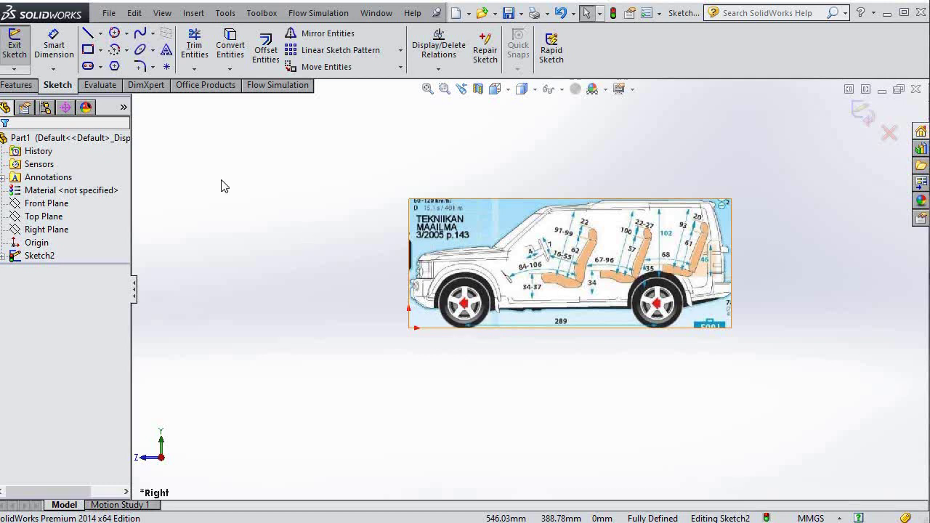
click(127, 35)
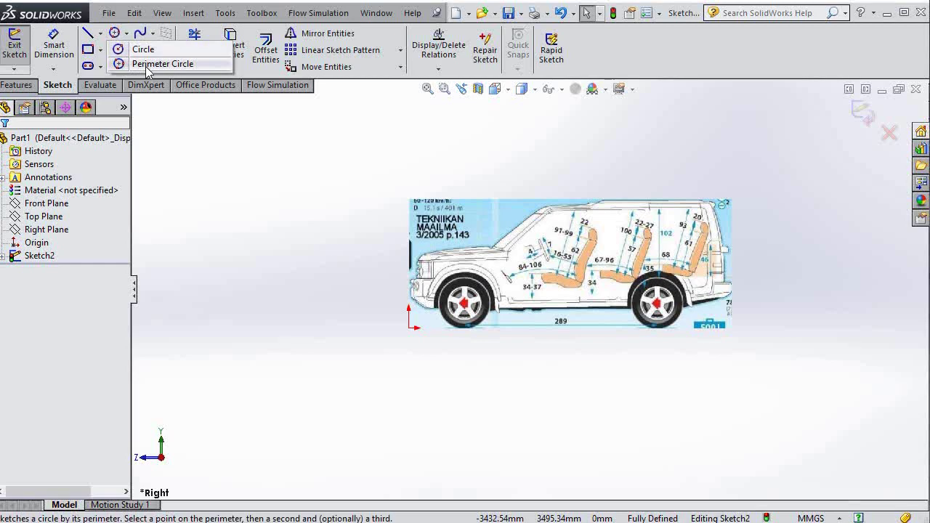
click(147, 67)
scroll(465, 333, down, 3)
- Trace the front tire with a circle through three points on its edge
scroll(474, 336, down, 2)
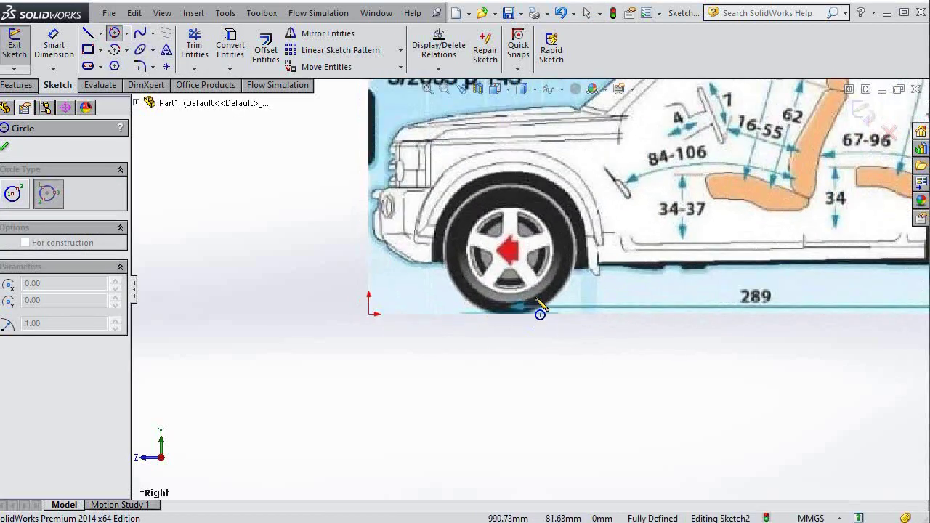
scroll(574, 247, down, 3)
scroll(385, 280, down, 2)
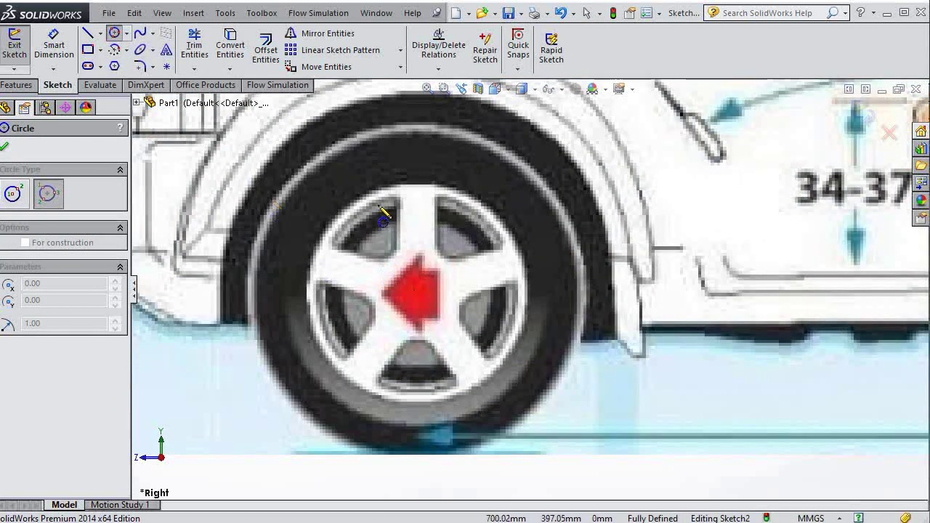
click(257, 255)
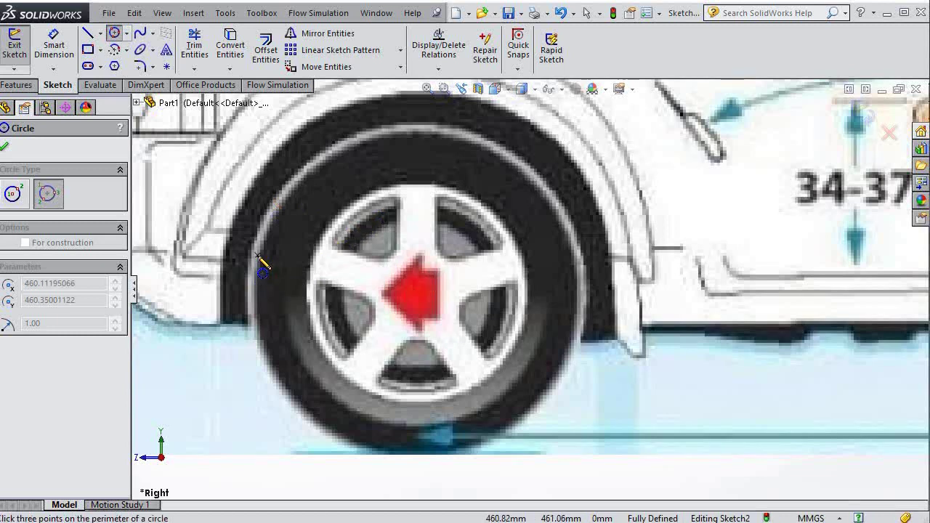
click(565, 232)
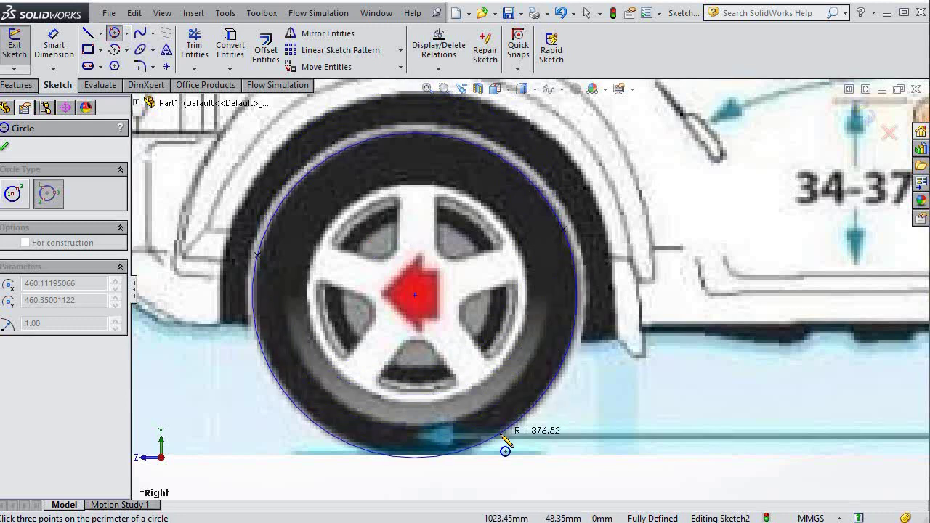
click(505, 452)
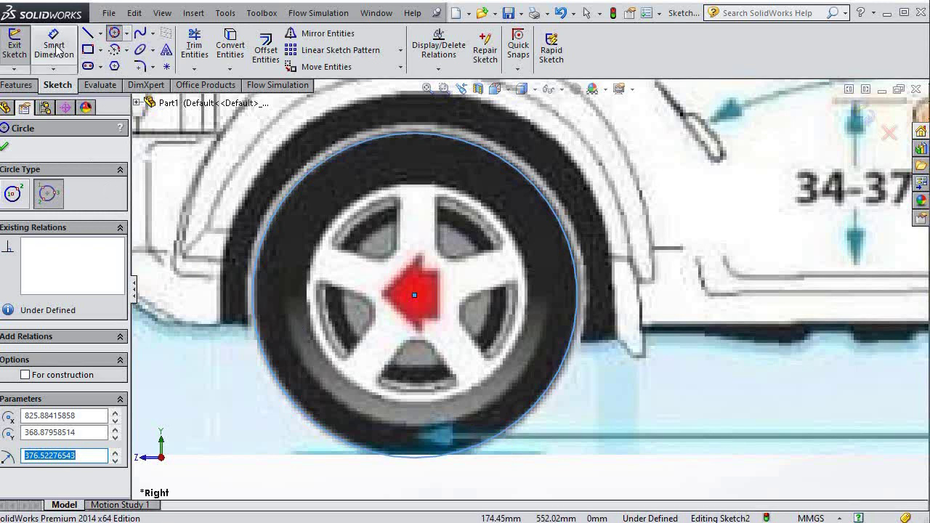
- Dimension the front wheel circle to a 750 mm diameter
click(54, 45)
click(472, 457)
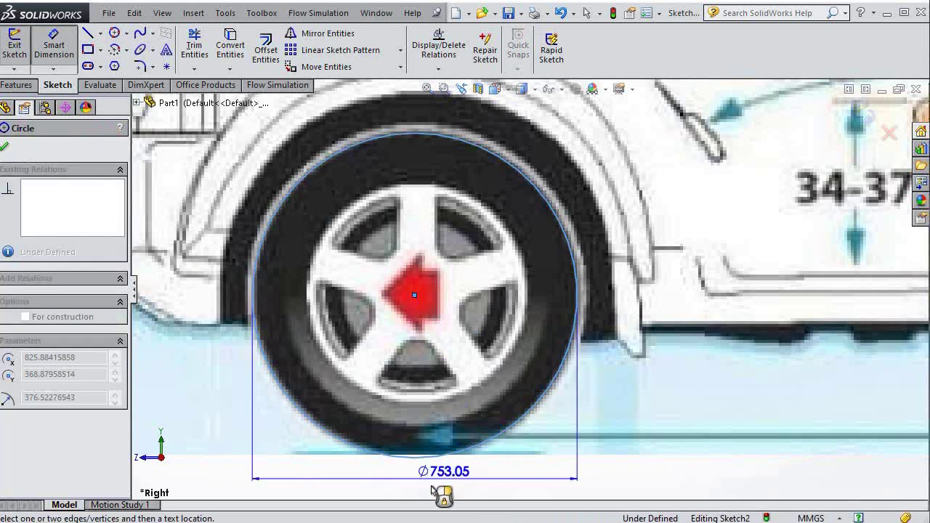
scroll(434, 491, up, 3)
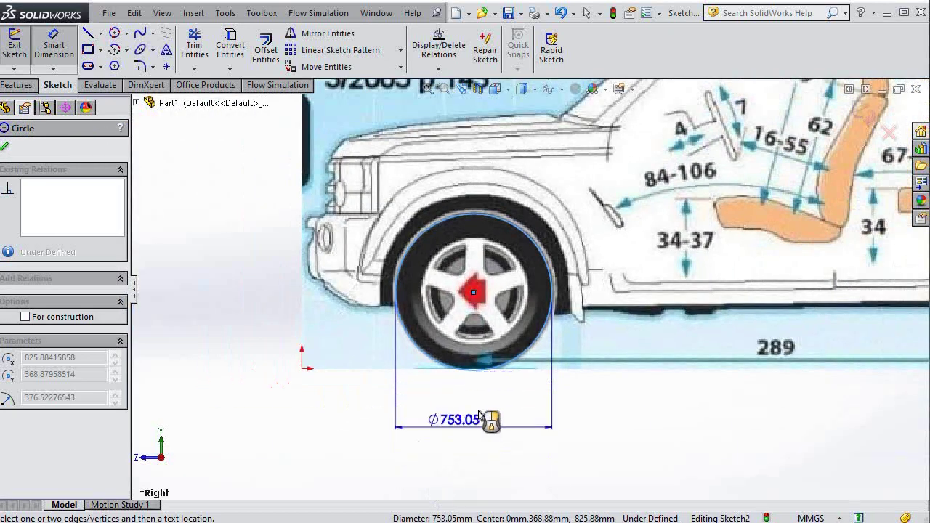
click(473, 406)
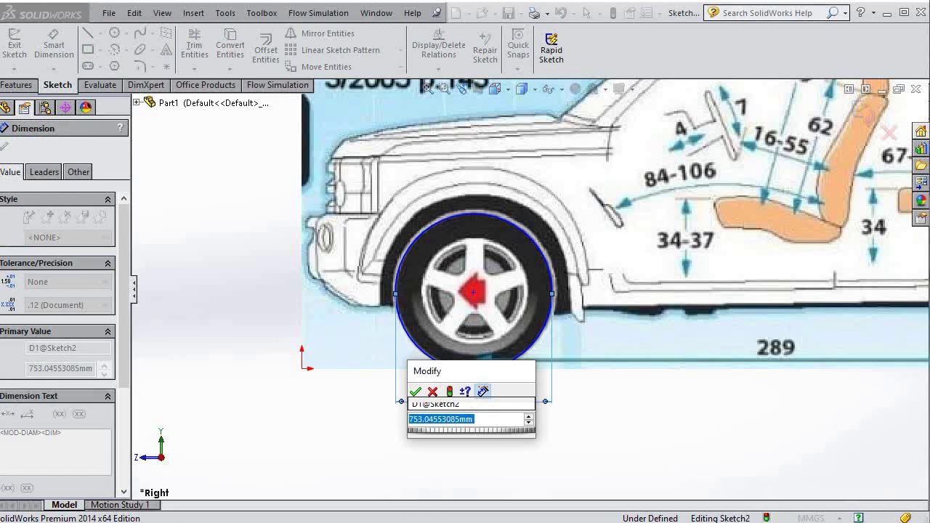
text(750)
key(Return)
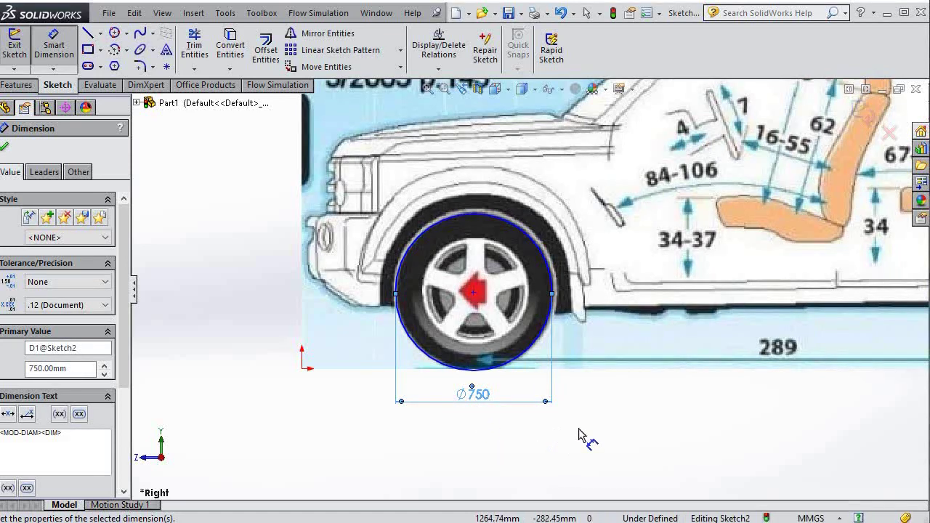
key(Escape)
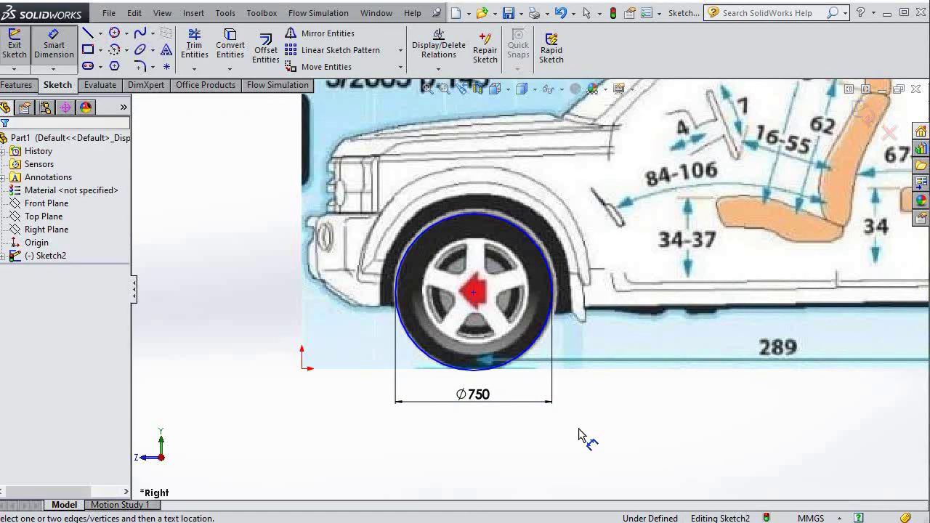
- Trace the rear tyre with a perimeter circle through three edge points
scroll(581, 436, up, 3)
scroll(581, 436, up, 2)
scroll(785, 294, down, 5)
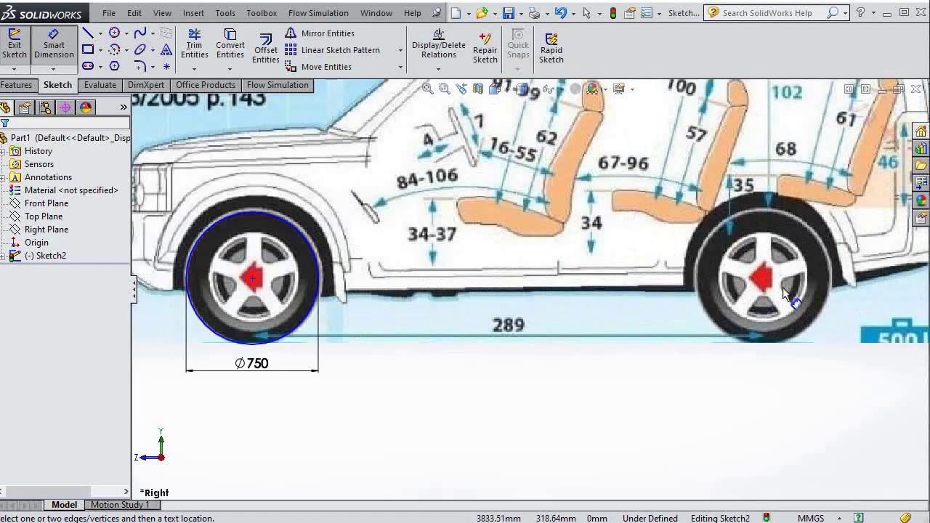
click(109, 33)
scroll(764, 286, down, 3)
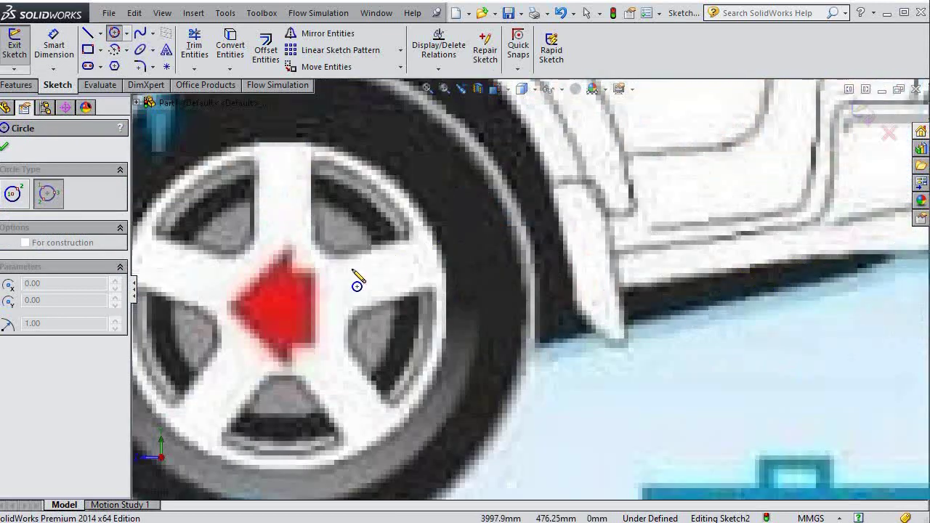
scroll(356, 281, down, 3)
scroll(380, 283, up, 2)
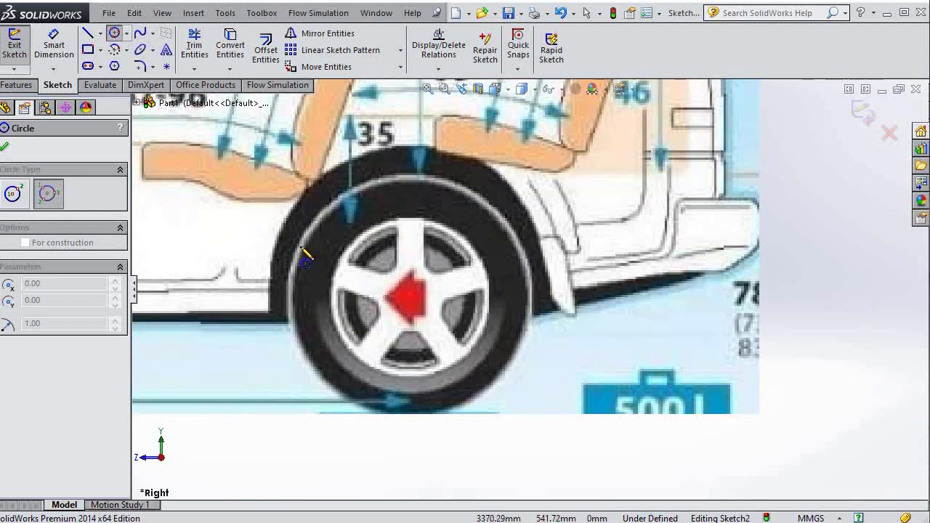
click(302, 245)
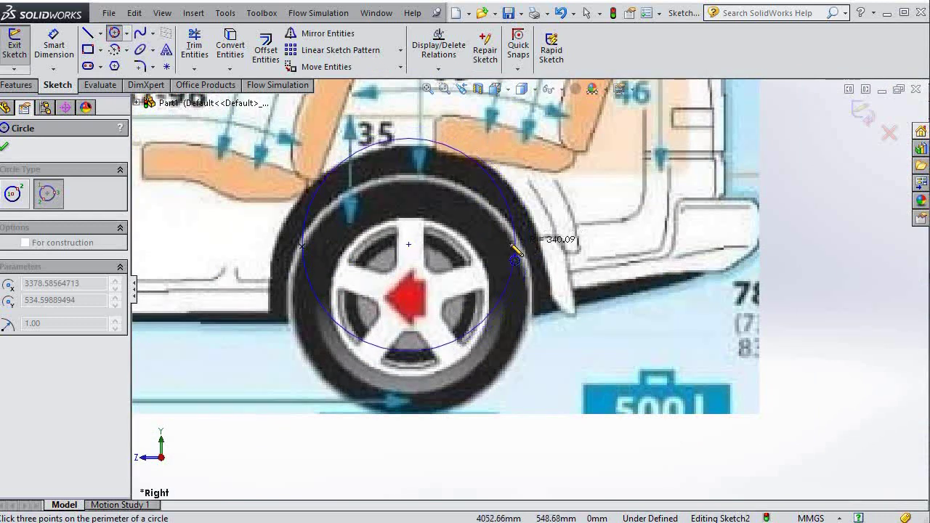
click(510, 238)
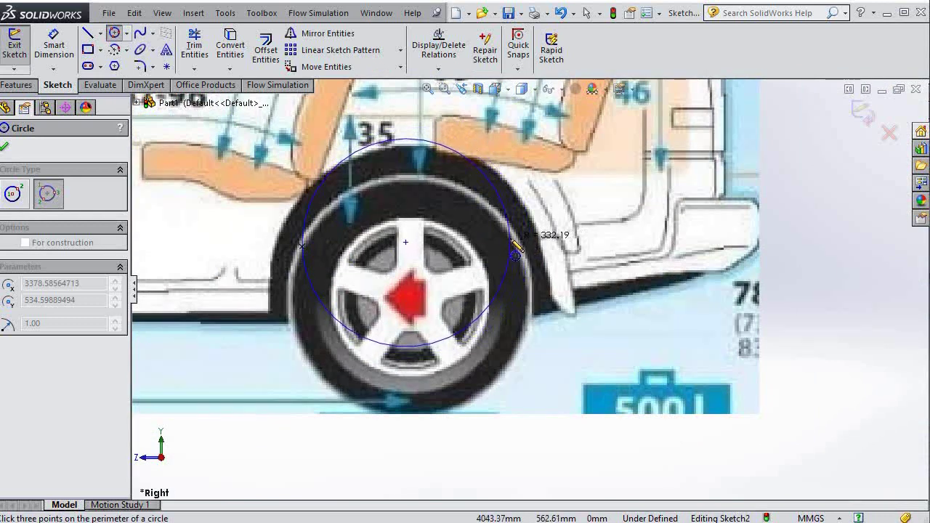
click(483, 392)
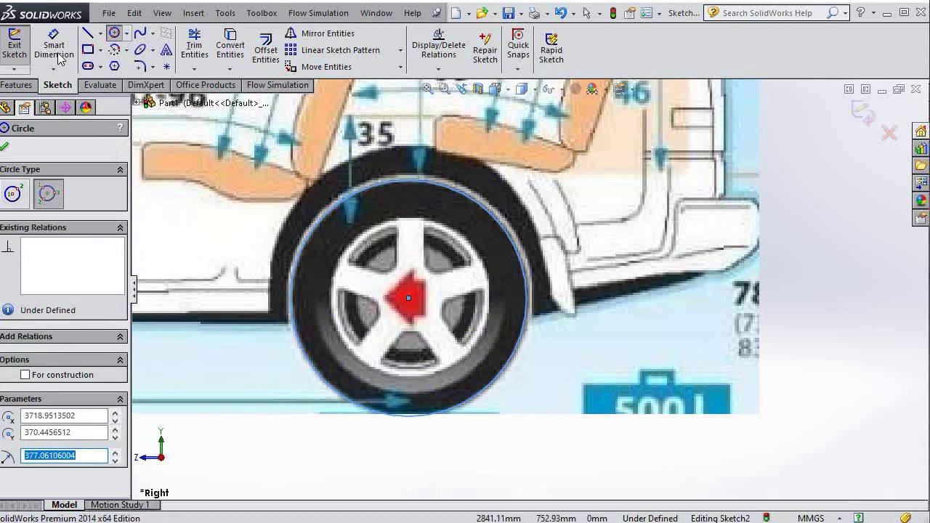
key(Escape)
- Dimension the rear wheel circle to a 750 mm diameter
click(442, 410)
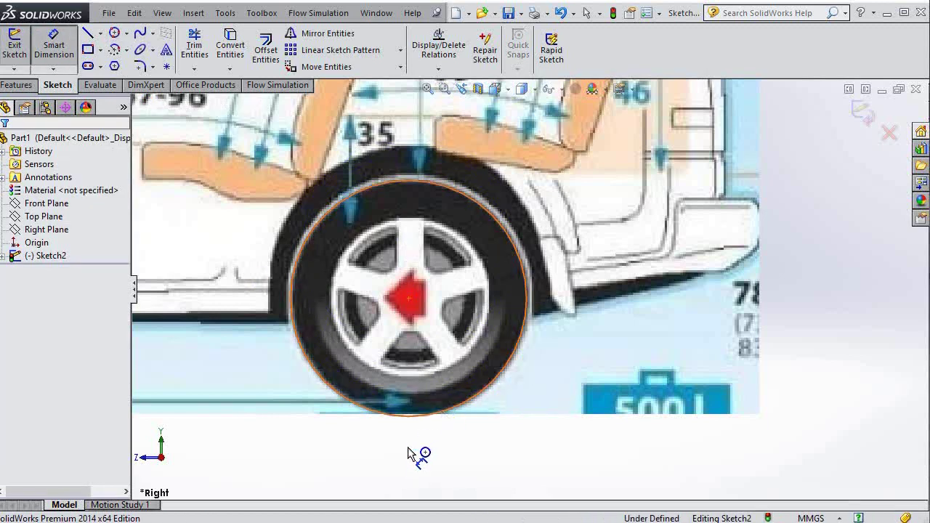
click(405, 465)
text(750)
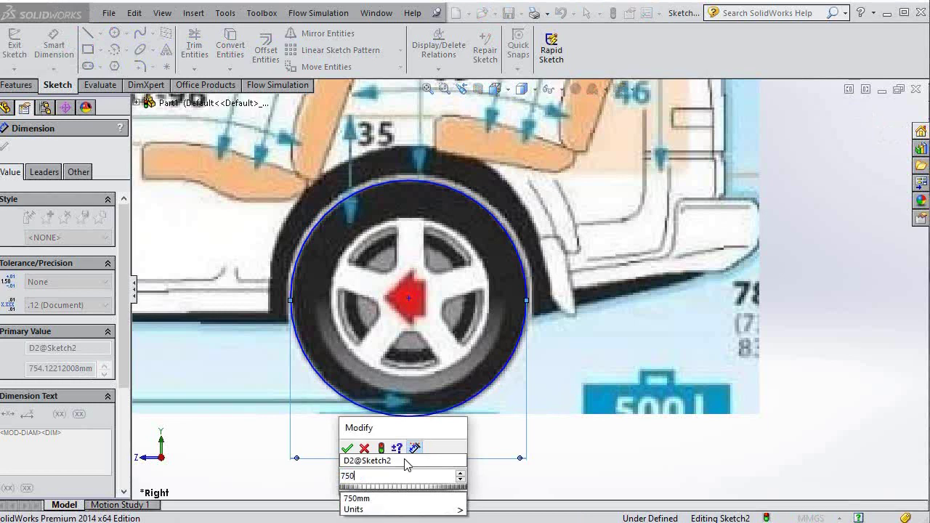
key(Return)
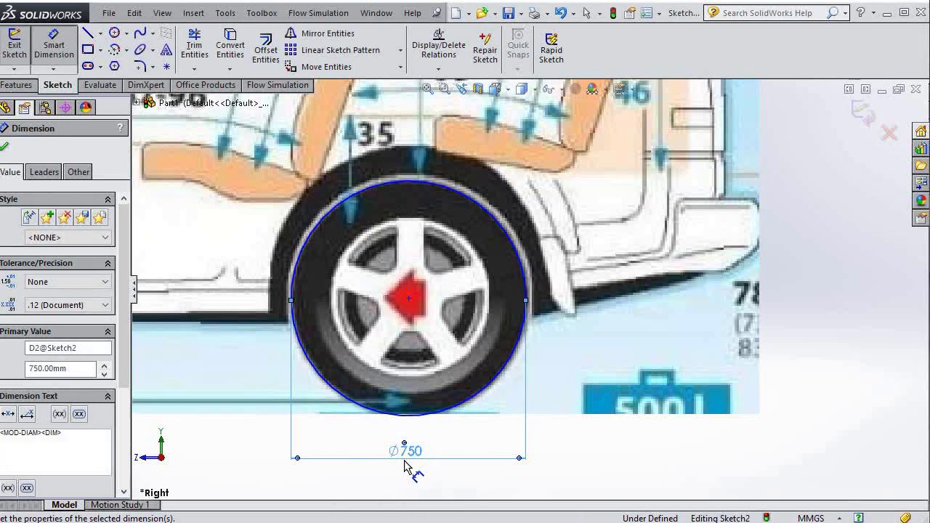
click(583, 463)
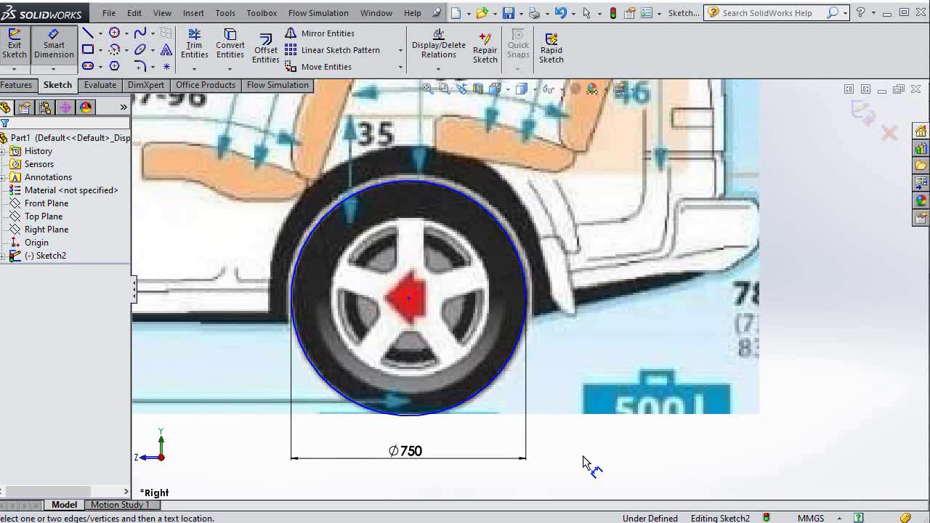
click(72, 178)
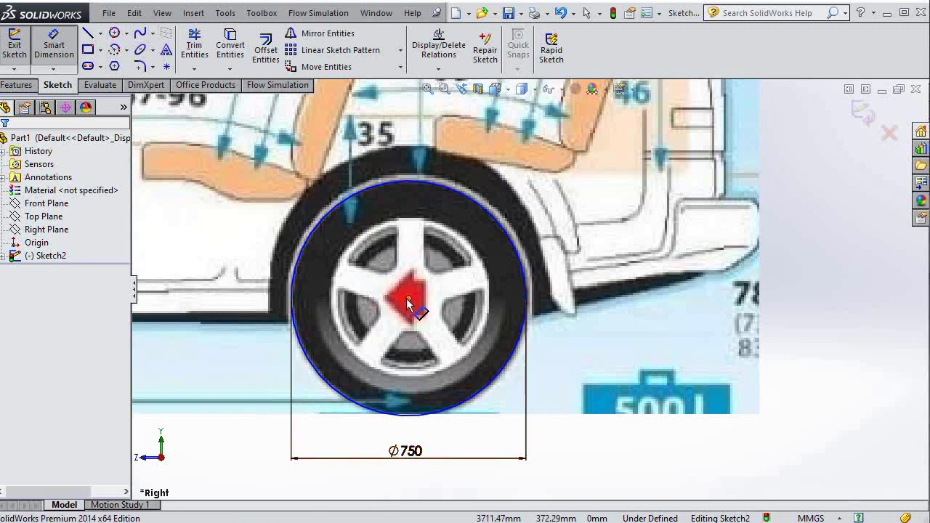
- Draw a centre-point circle from the rear wheel hub out to the rim edge
click(127, 32)
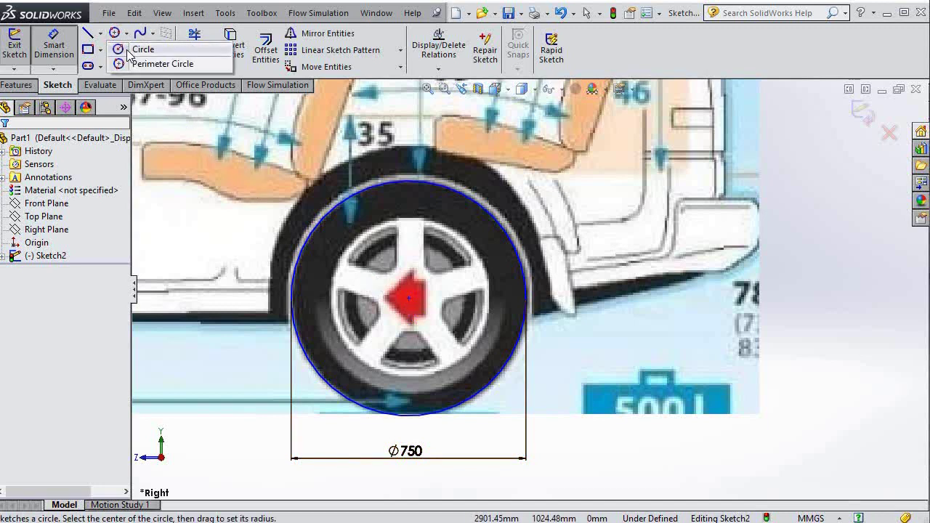
click(128, 51)
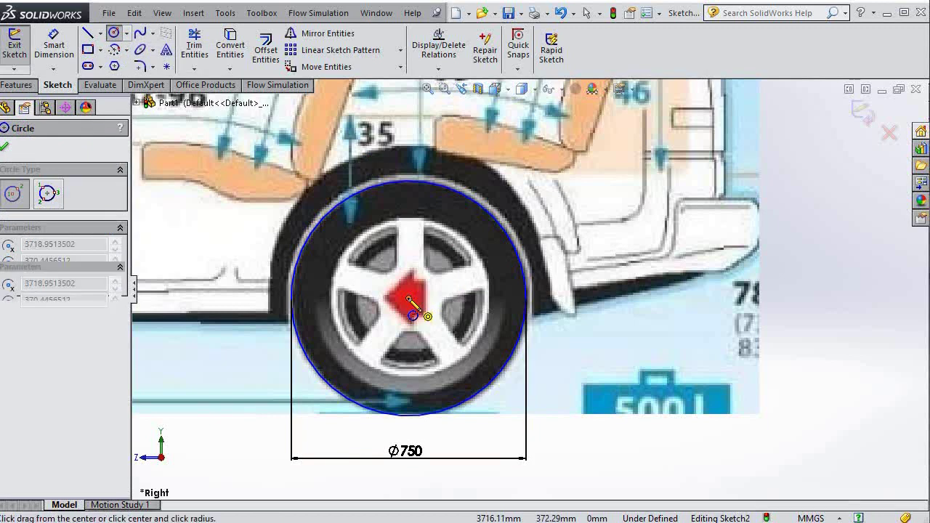
click(409, 298)
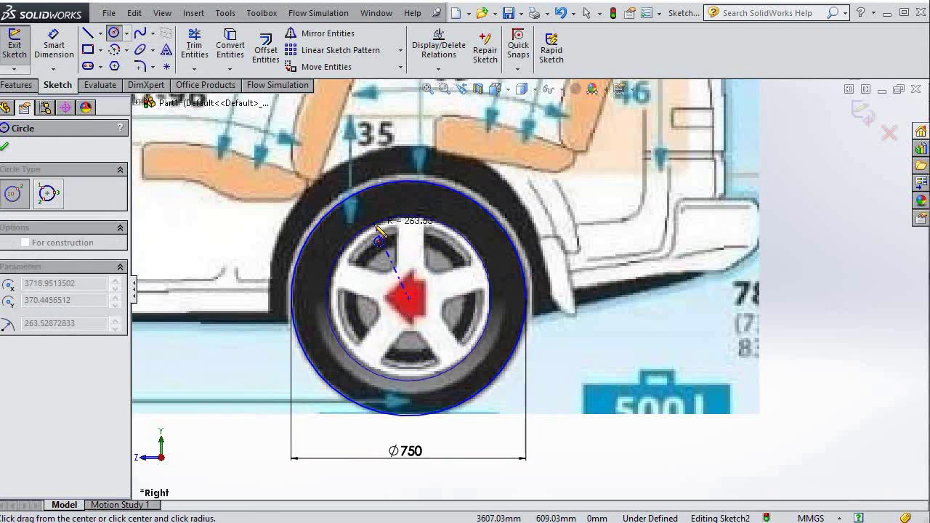
click(378, 230)
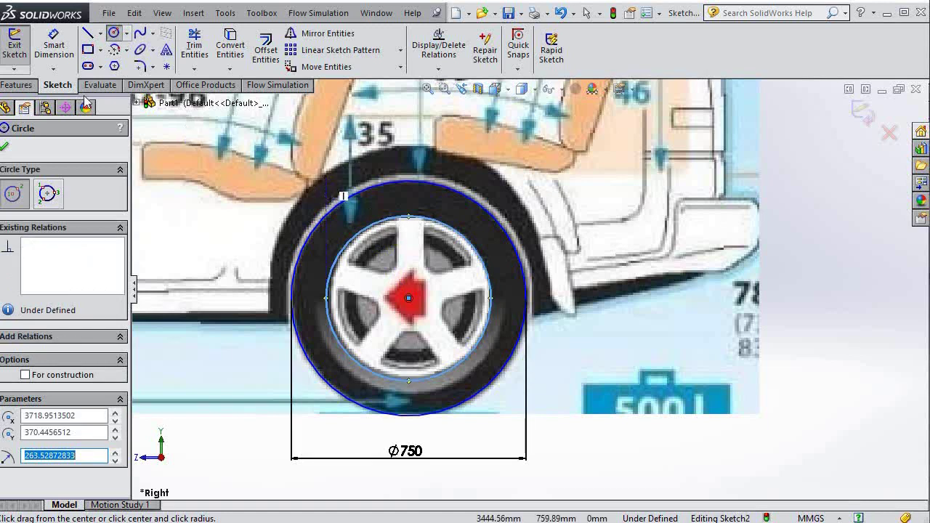
- Dimension the new inner rim circle to Ø520, placing the dimension below the wheel
key(d)
click(405, 380)
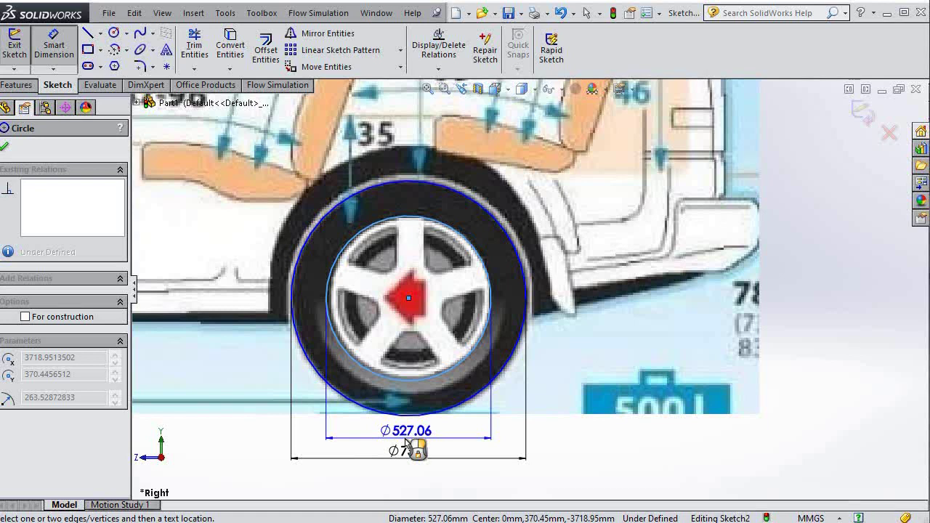
click(406, 443)
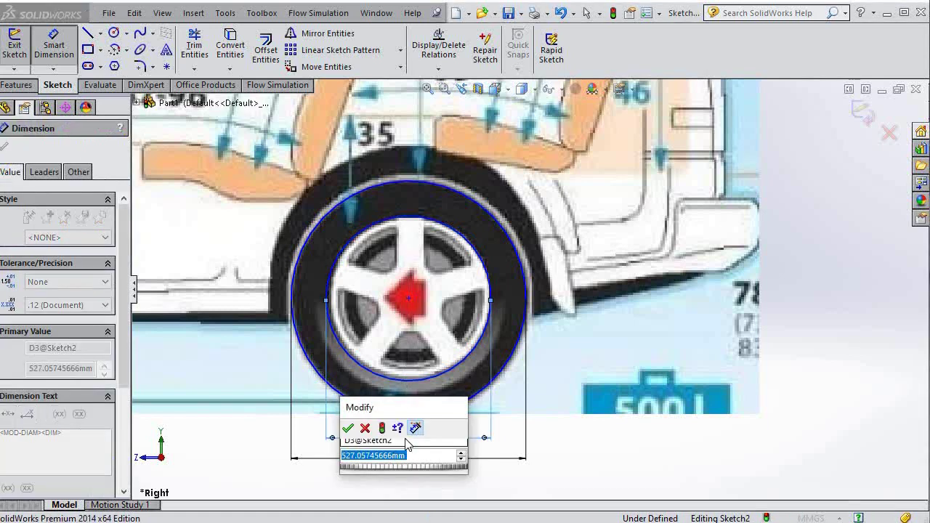
text(520)
key(Return)
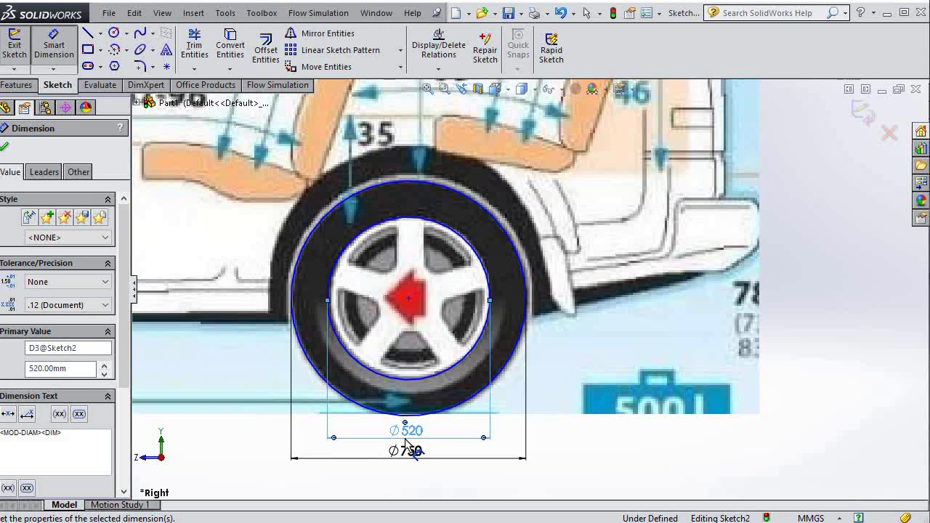
click(404, 441)
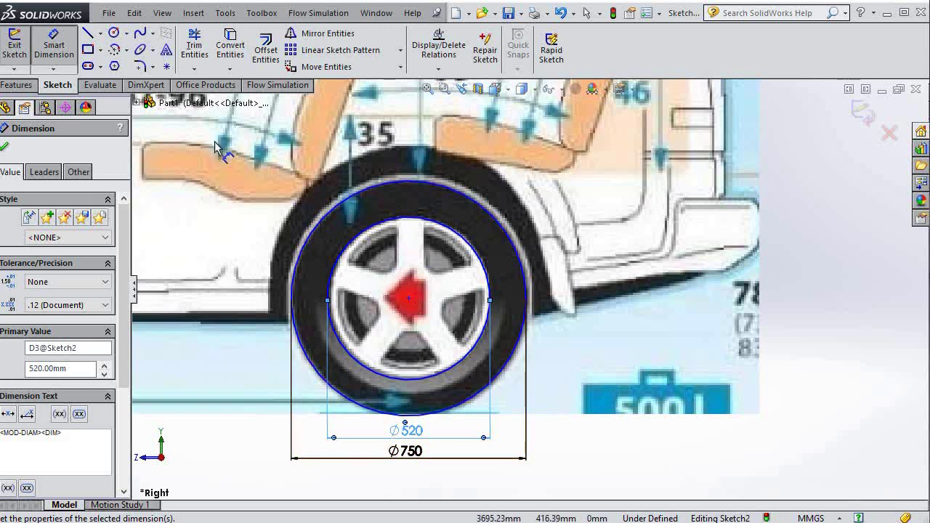
click(113, 33)
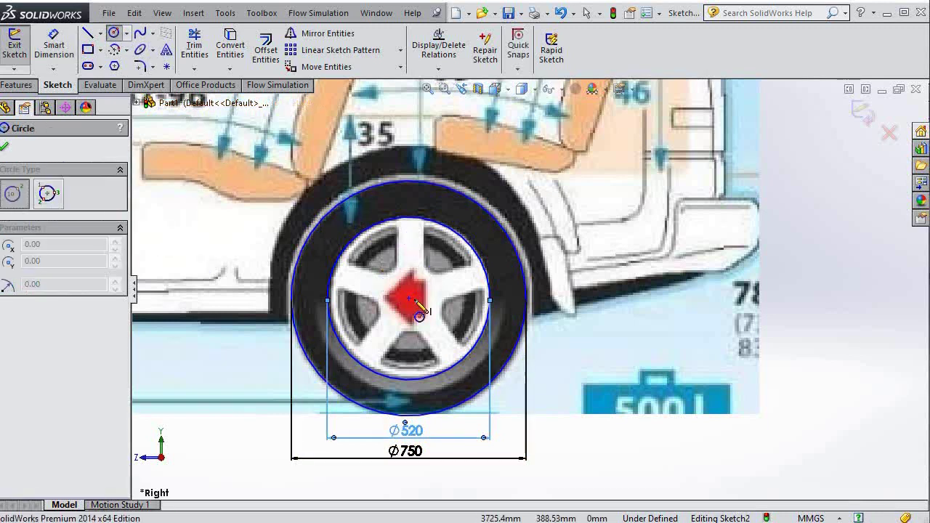
- Draw a circle just inside the rim plus small hub circles at the wheel centre
click(410, 299)
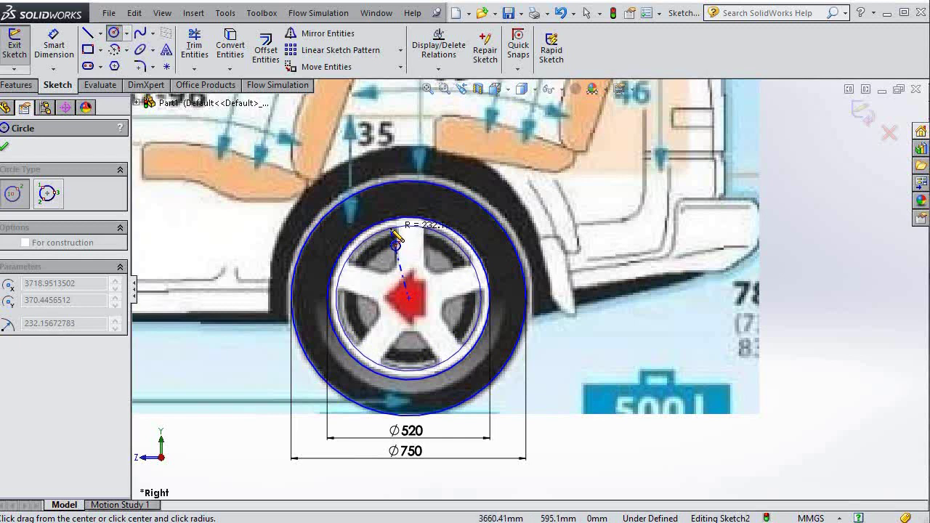
click(394, 231)
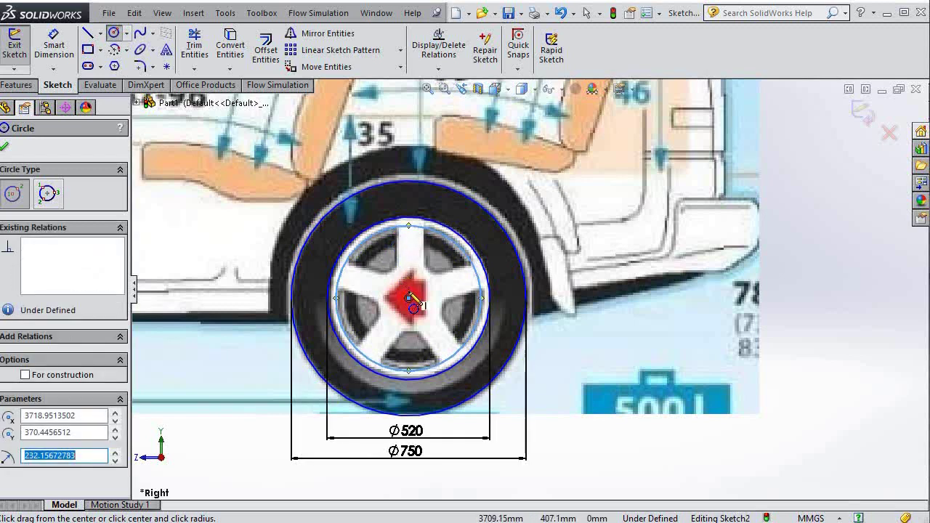
click(409, 298)
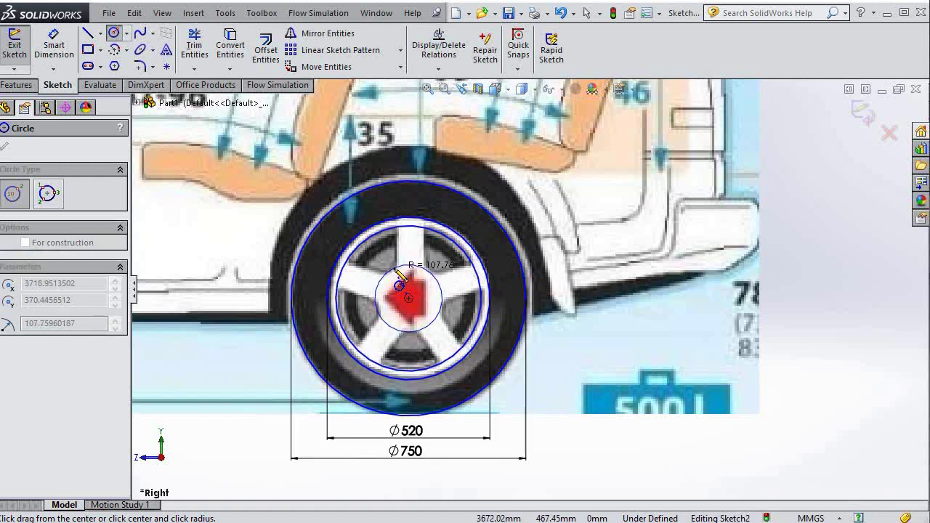
click(400, 275)
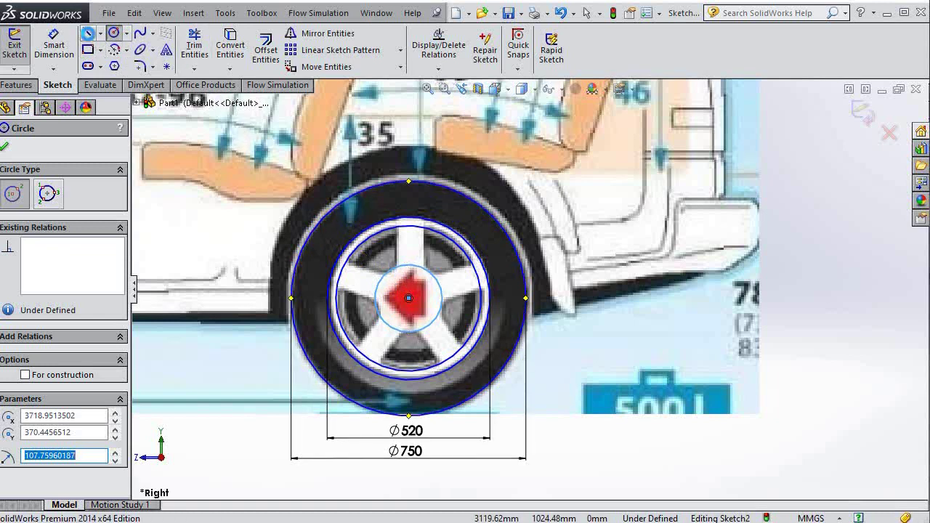
click(87, 32)
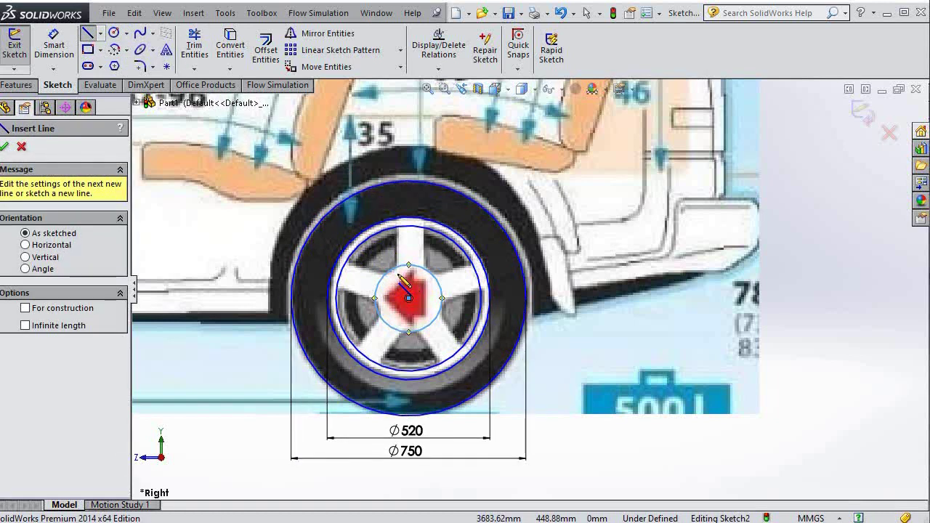
click(114, 32)
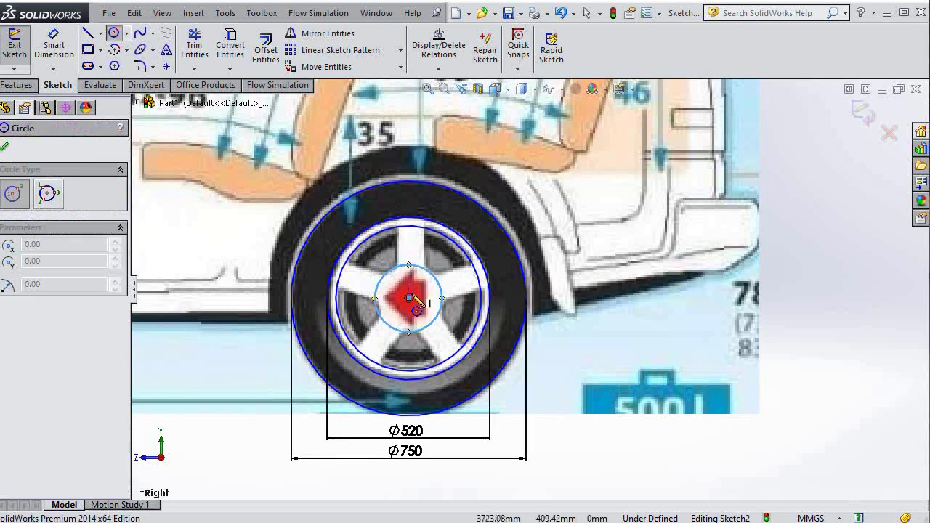
click(410, 301)
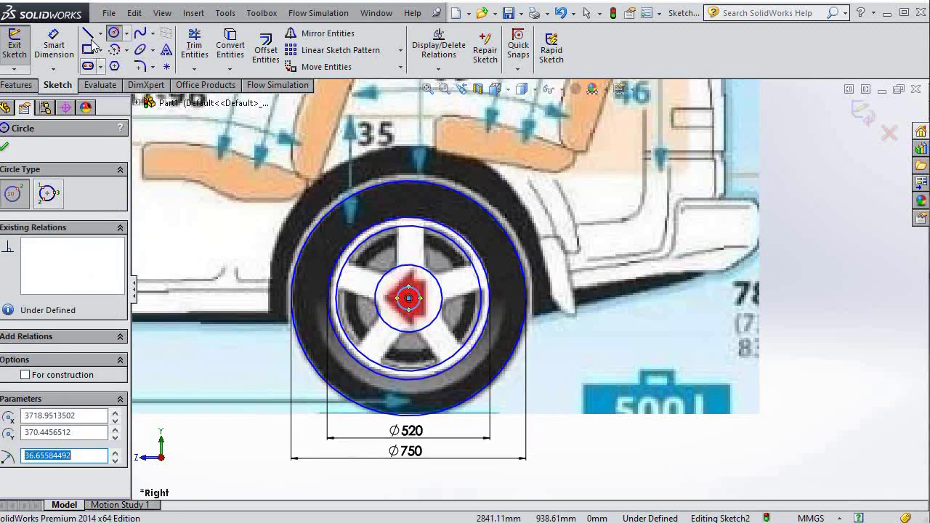
- Draw two vertical lines from the hub up to the outer circle as the top spoke's edges
key(l)
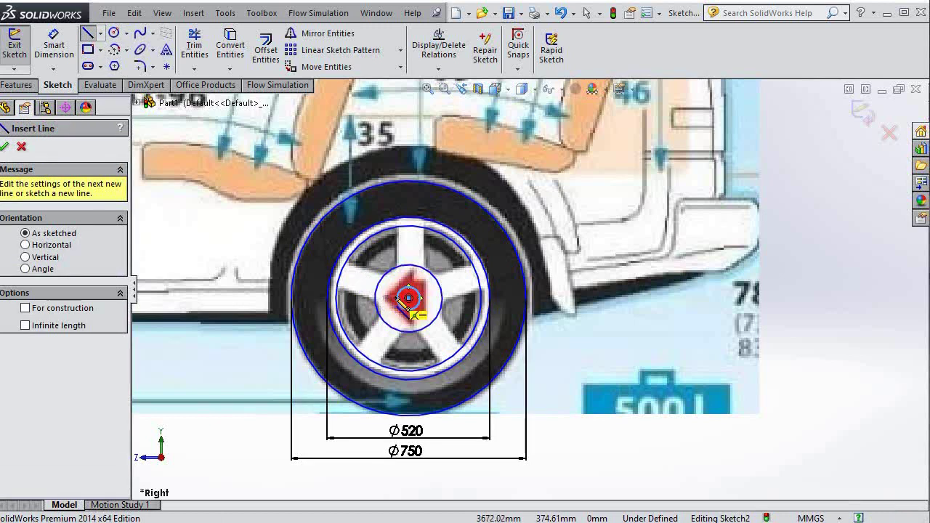
click(409, 298)
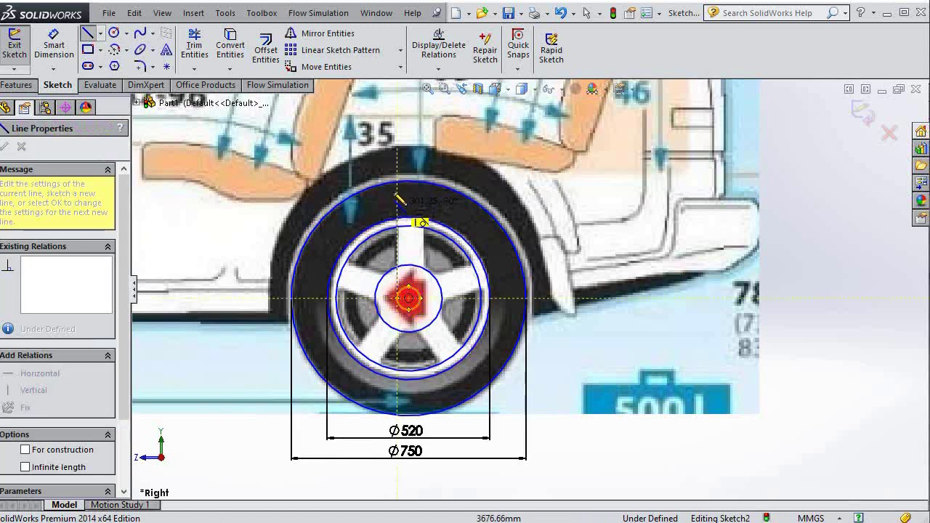
click(397, 192)
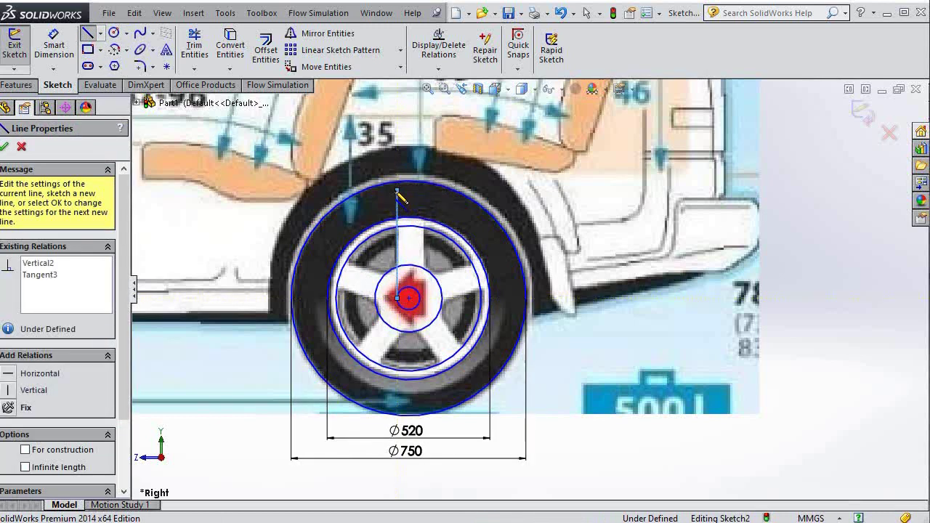
key(Escape)
key(Escape)
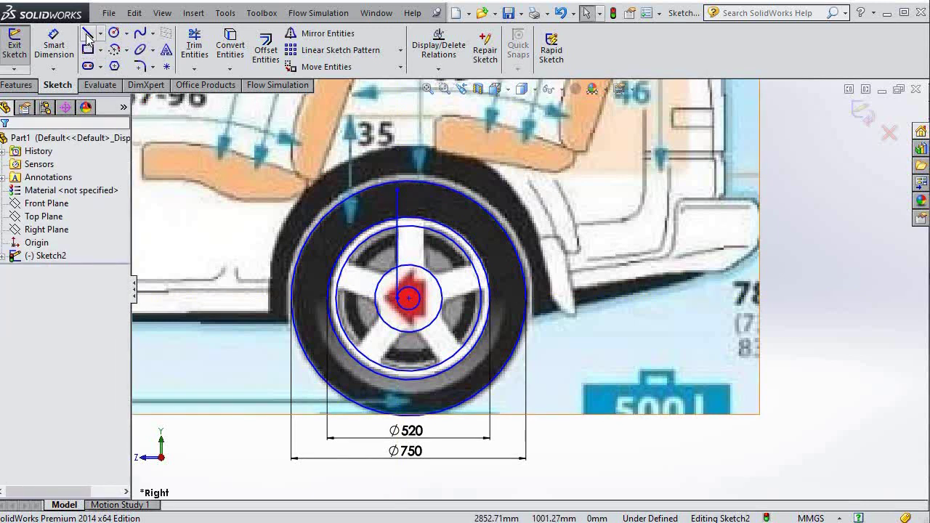
key(l)
click(409, 298)
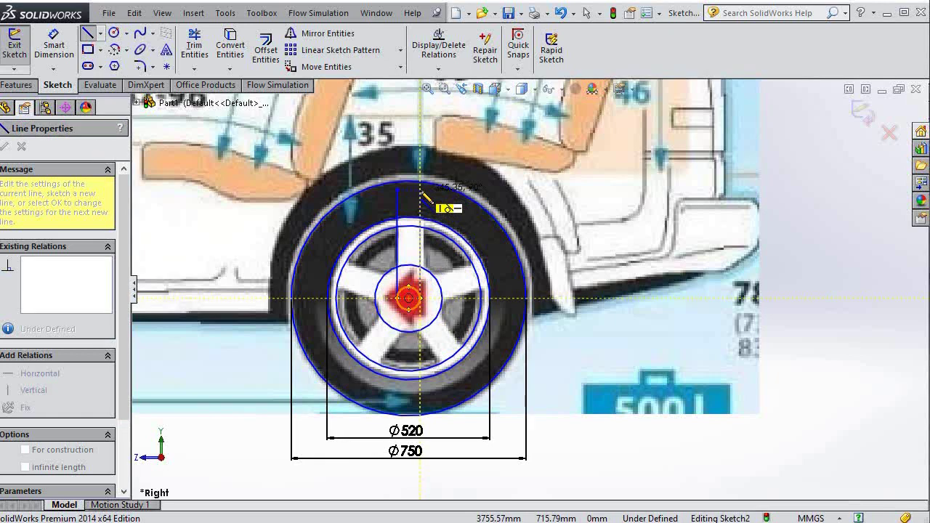
click(421, 192)
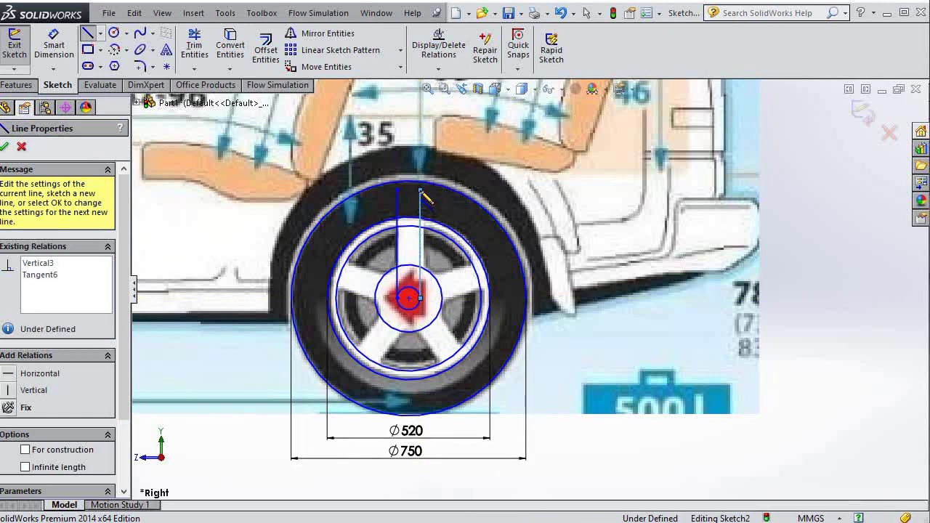
- Trim the spoke lines to run from hub circle to inner rim, removing the tiny centre circle
click(194, 45)
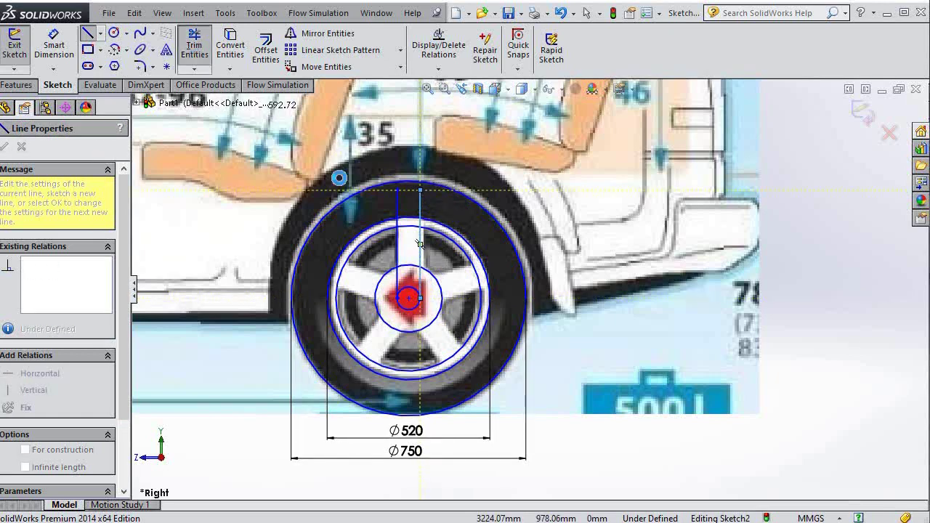
scroll(412, 222, down, 3)
click(414, 200)
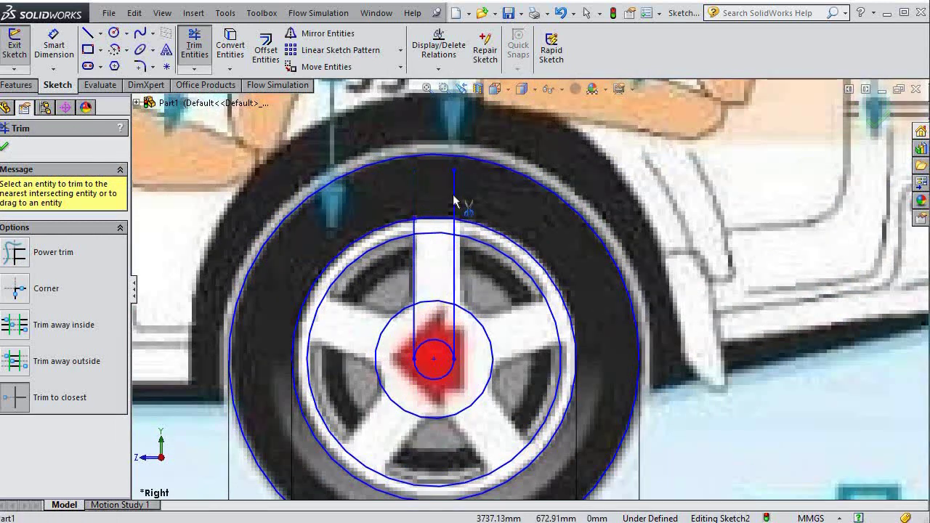
click(454, 200)
click(453, 226)
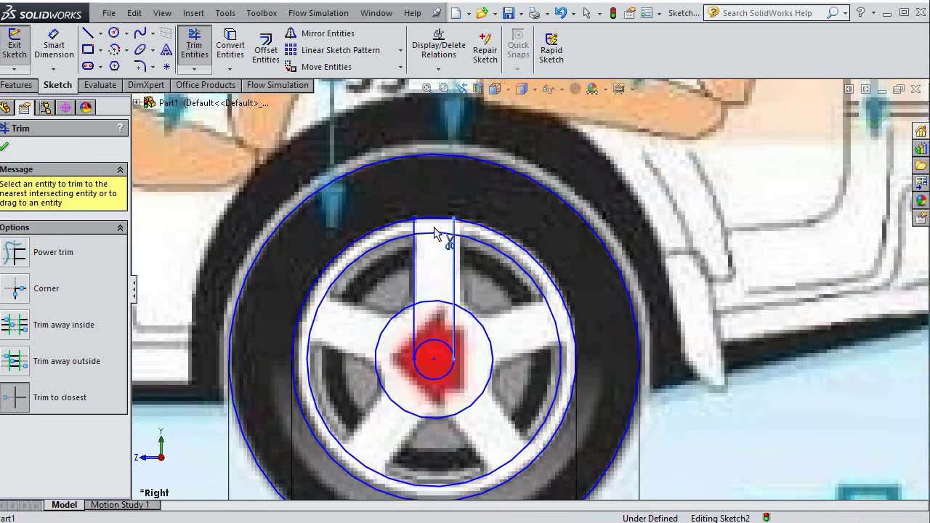
click(414, 225)
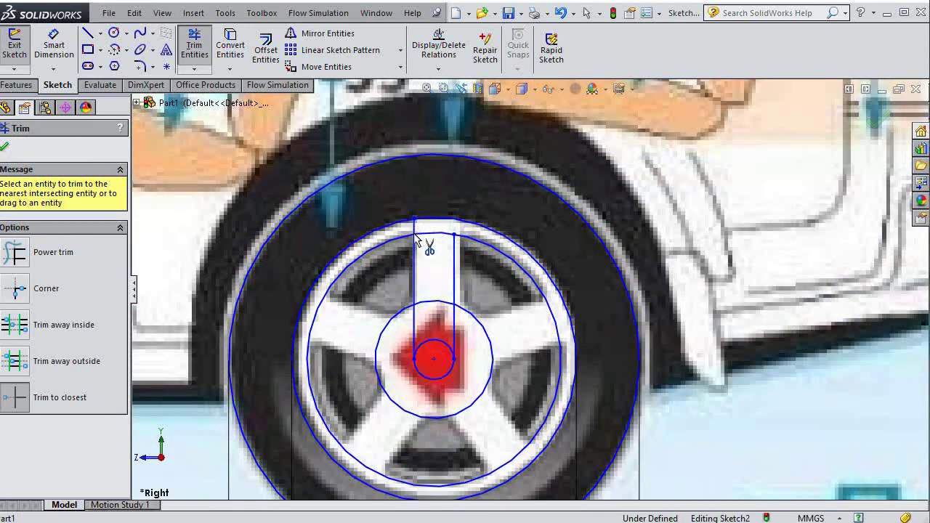
click(416, 324)
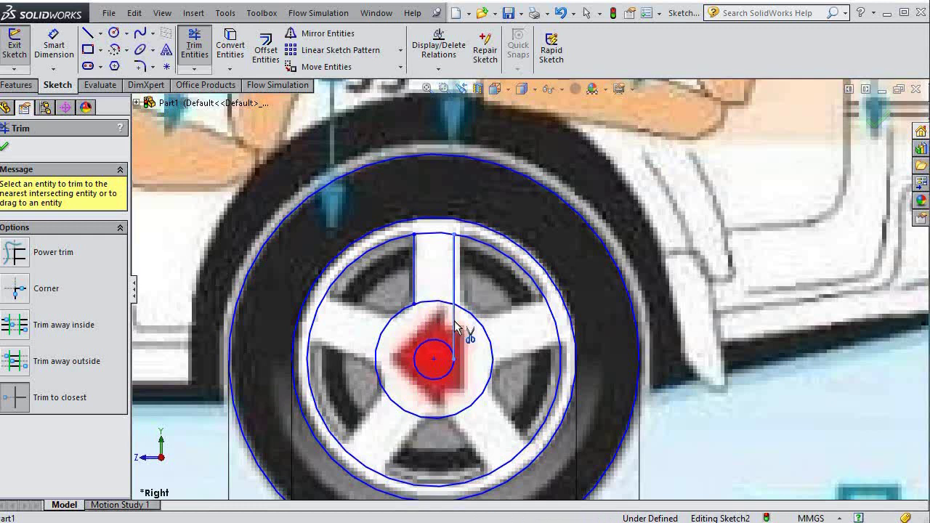
click(454, 324)
click(443, 344)
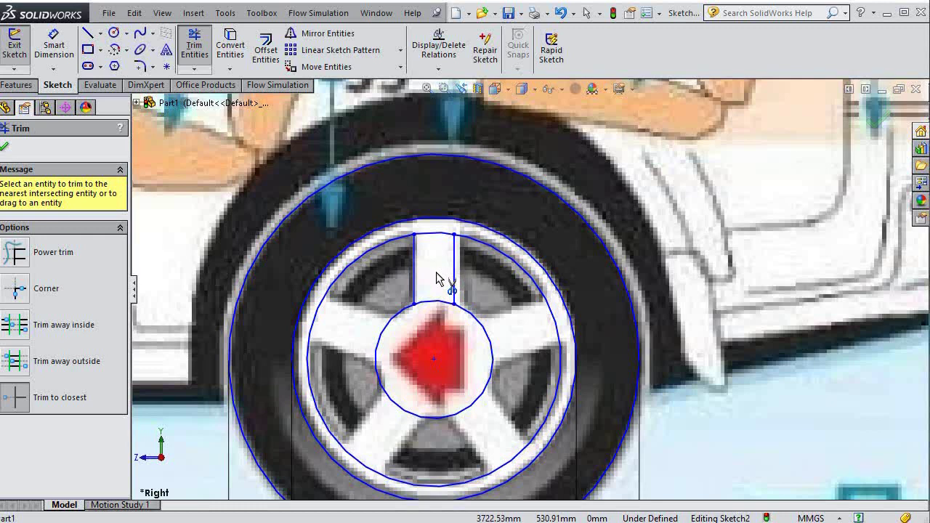
- Circular-pattern both spoke edge lines around the hub centre point with 5 instances
click(400, 50)
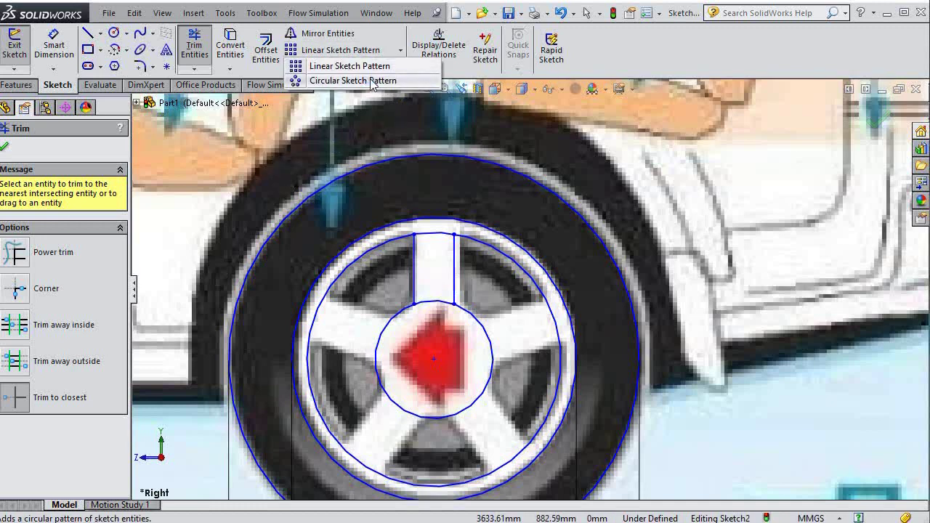
click(381, 80)
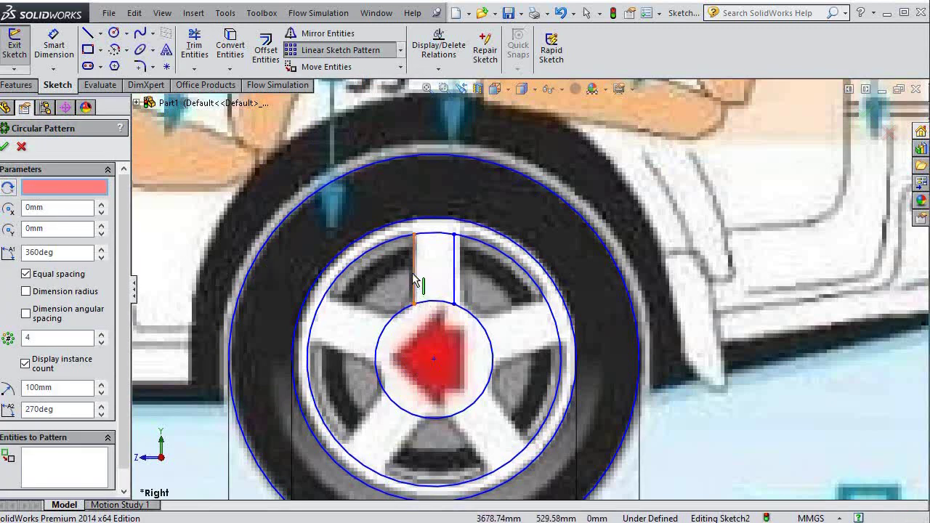
click(454, 270)
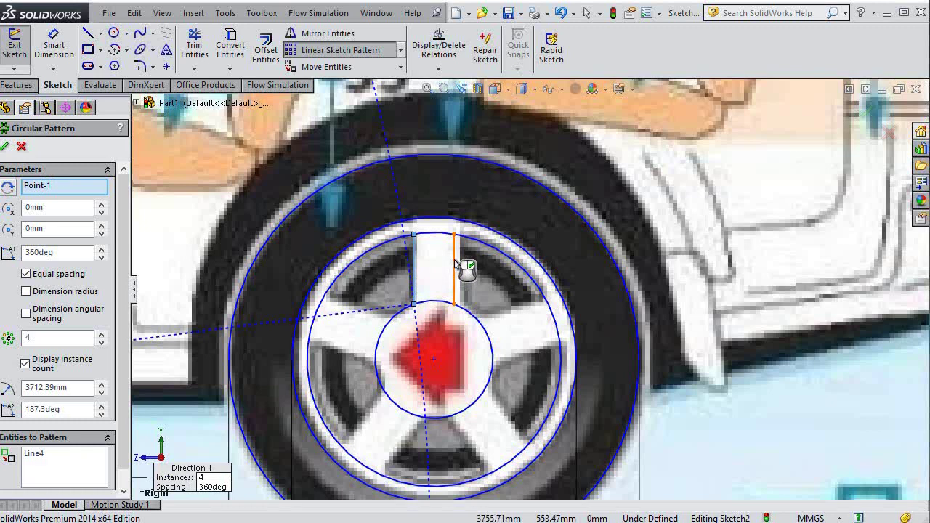
click(454, 264)
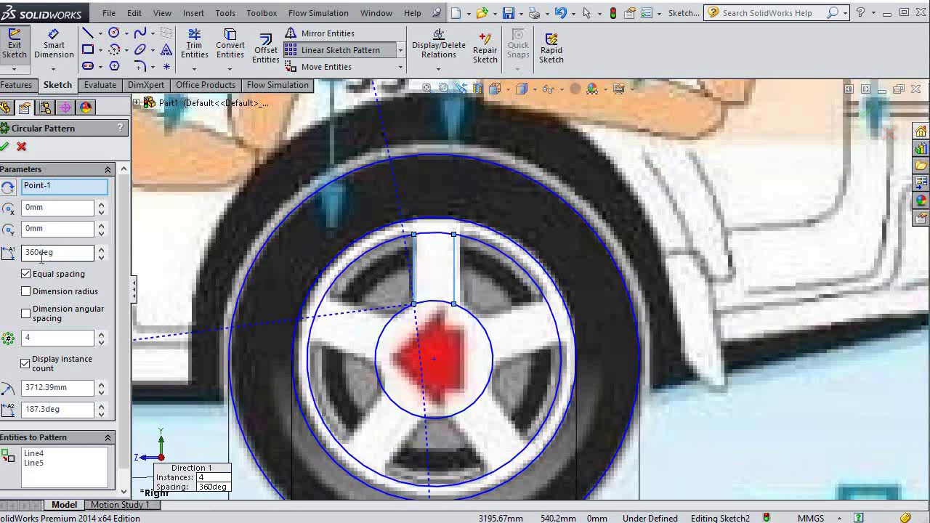
click(47, 188)
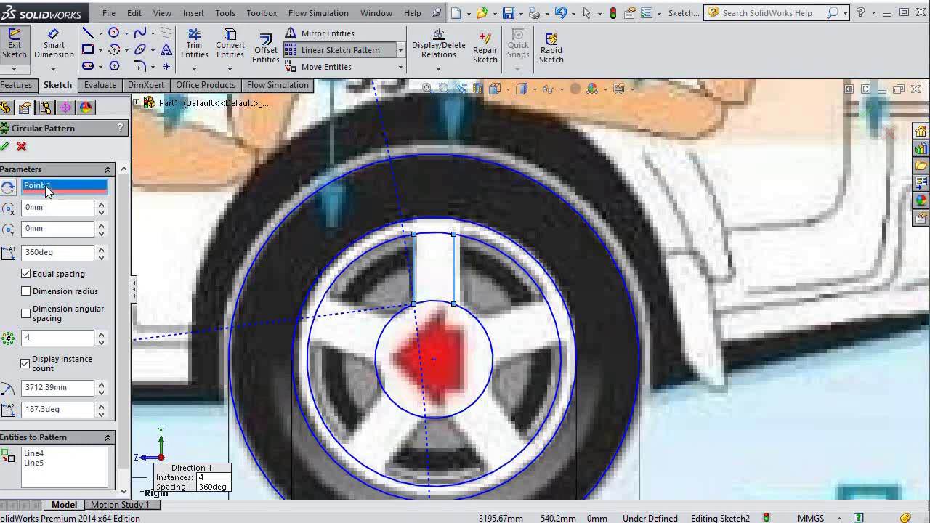
right_click(46, 187)
click(65, 193)
click(436, 359)
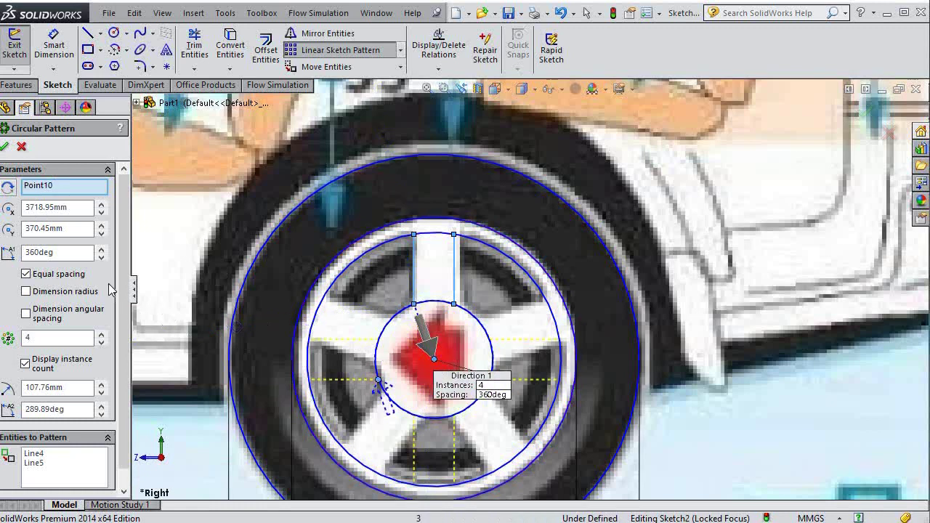
click(91, 250)
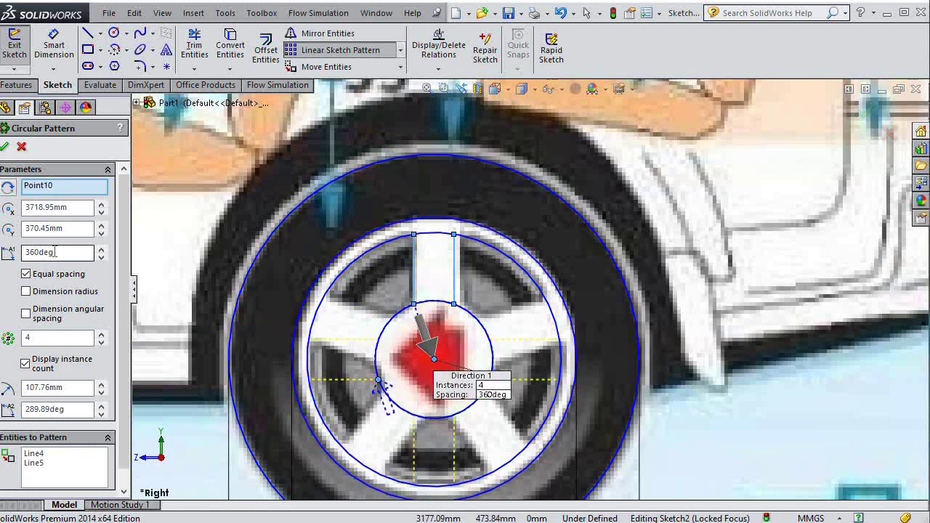
click(92, 338)
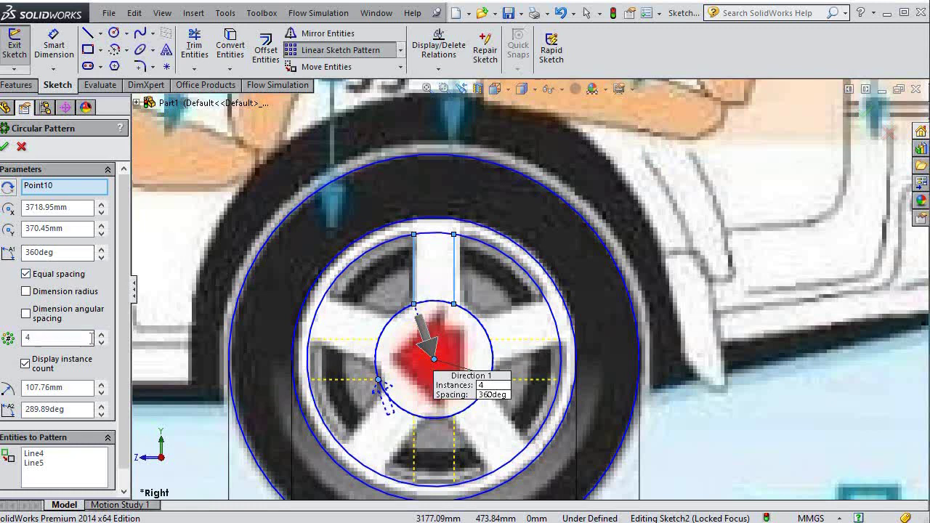
click(102, 334)
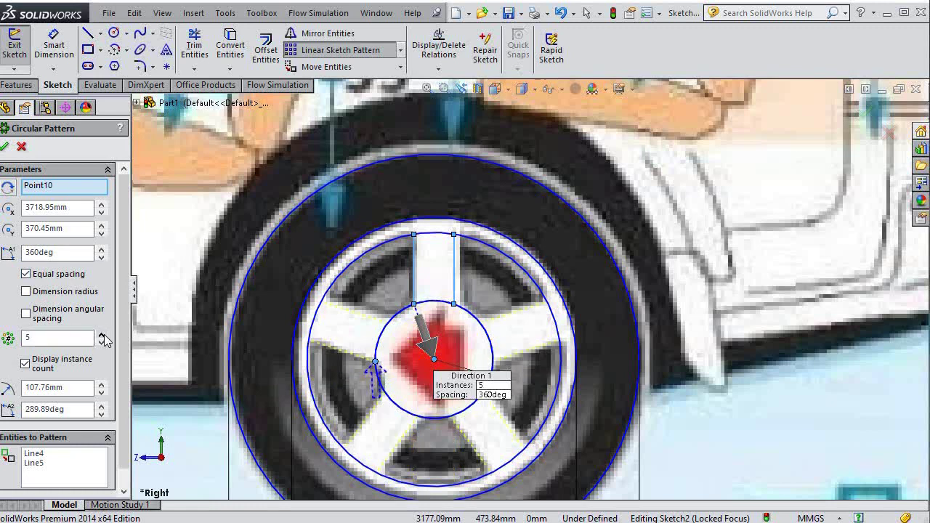
click(5, 147)
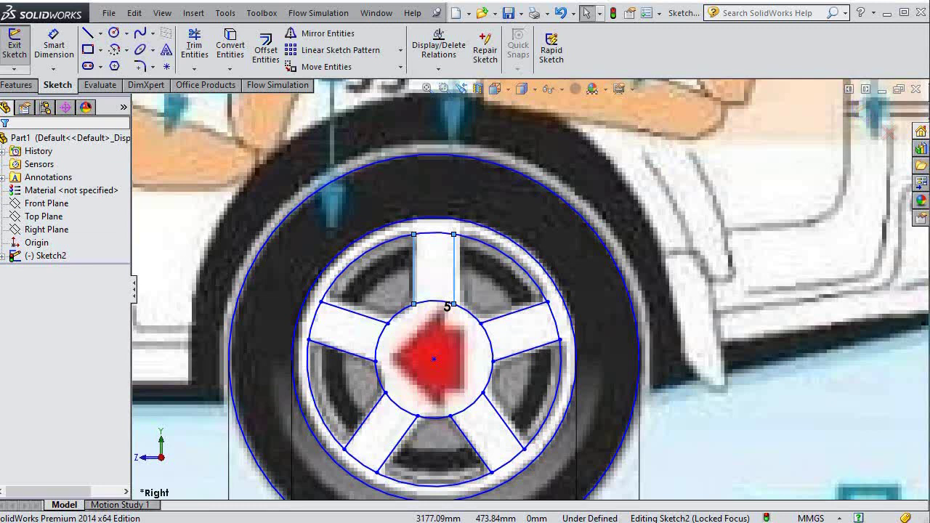
- Trim away the hub and rim circle arcs crossing each of the five spokes
click(194, 45)
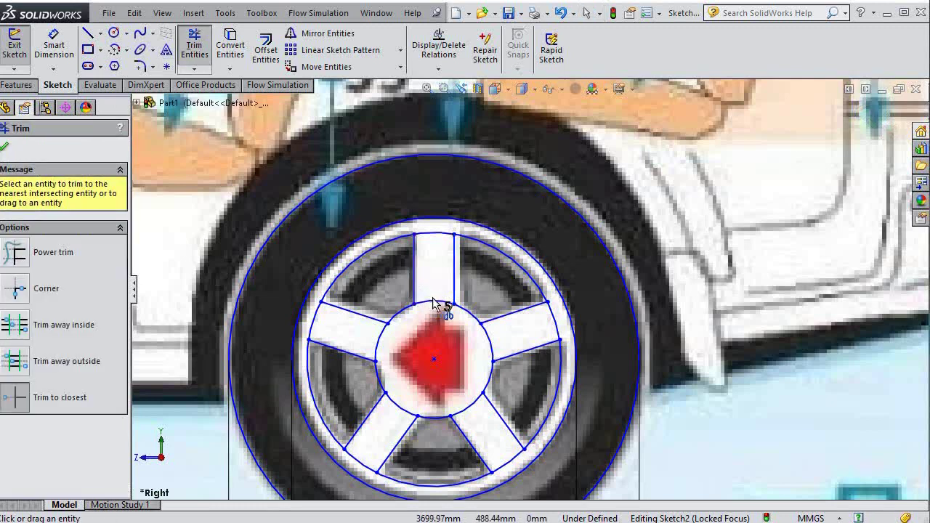
click(433, 298)
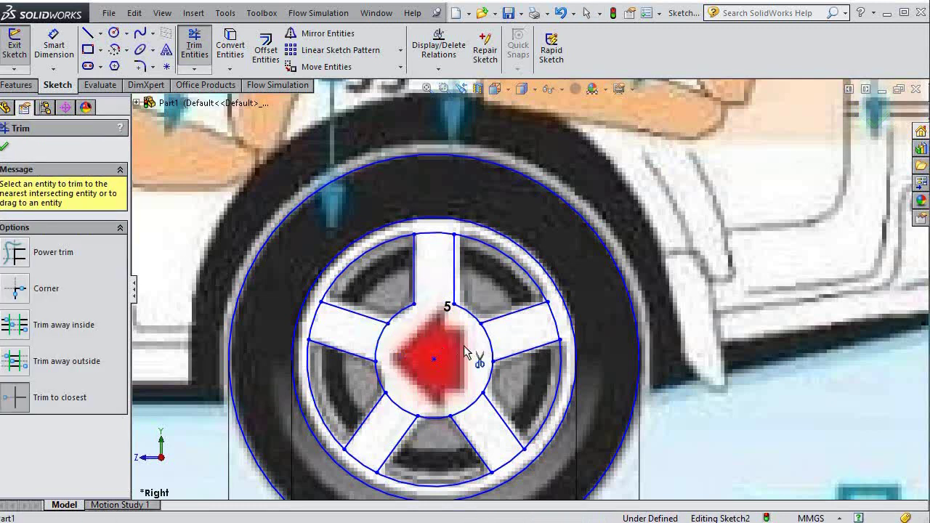
drag(497, 352, 402, 412)
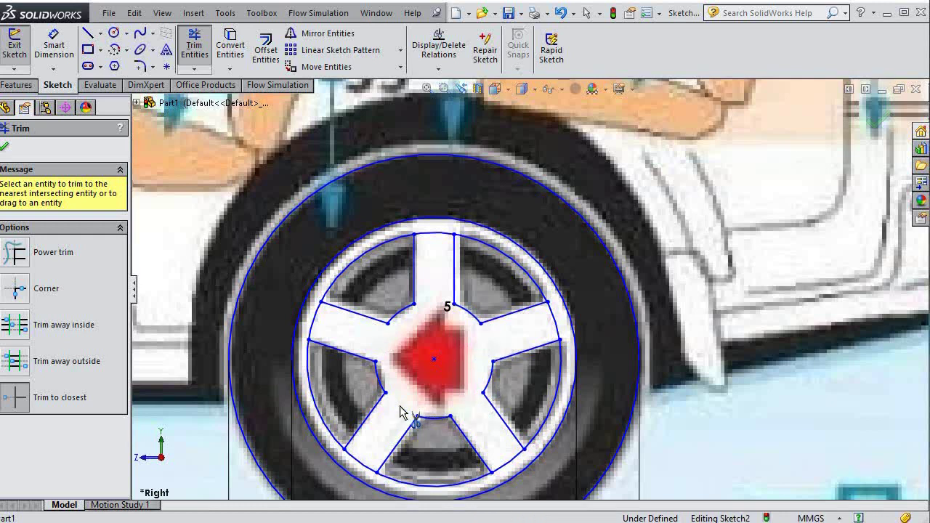
click(433, 234)
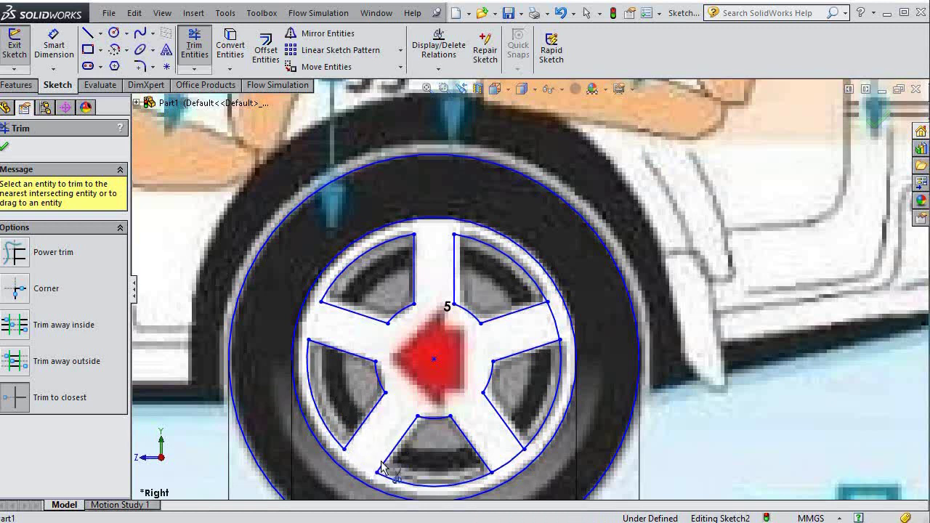
click(509, 463)
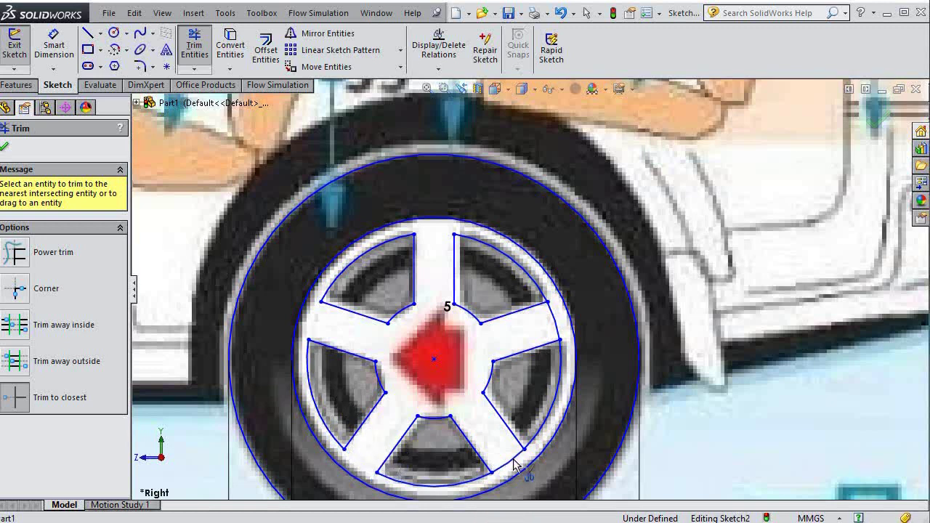
click(558, 325)
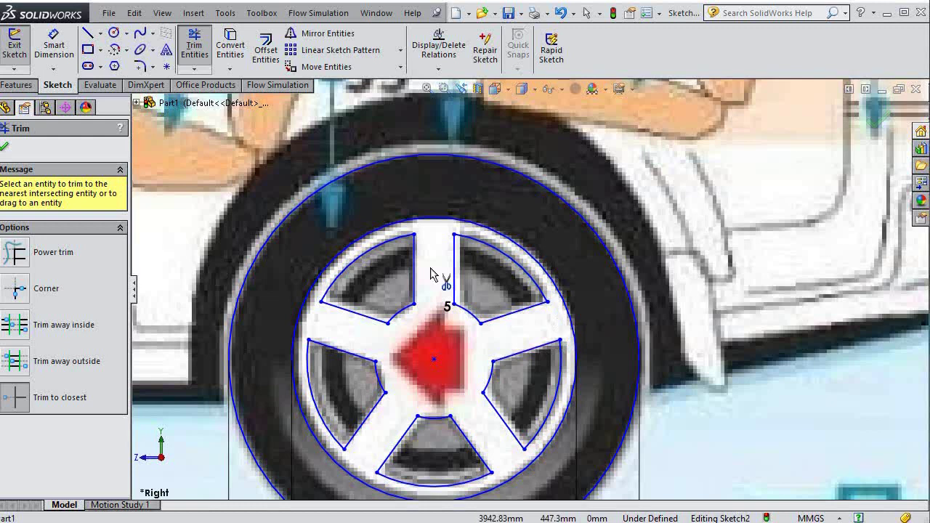
- Round the outer corners of all five spoke openings with 10 mm sketch fillets
click(140, 69)
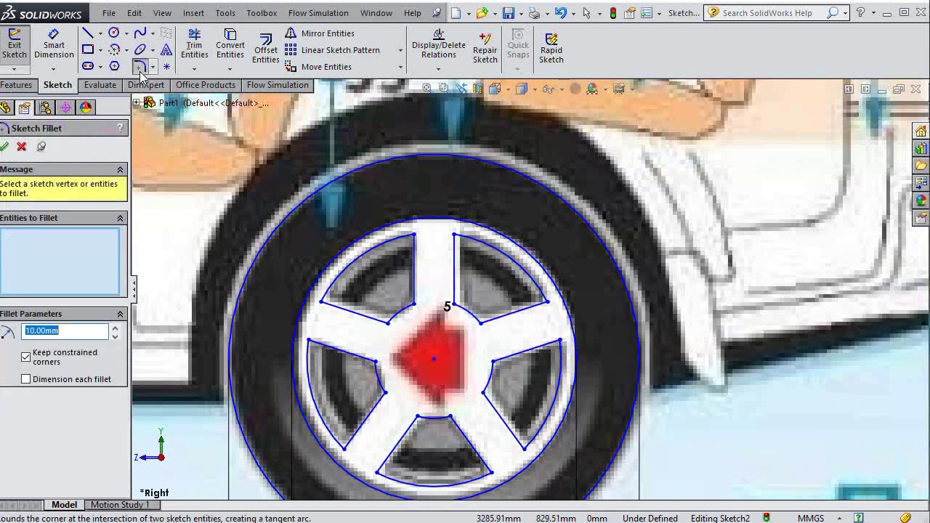
click(414, 270)
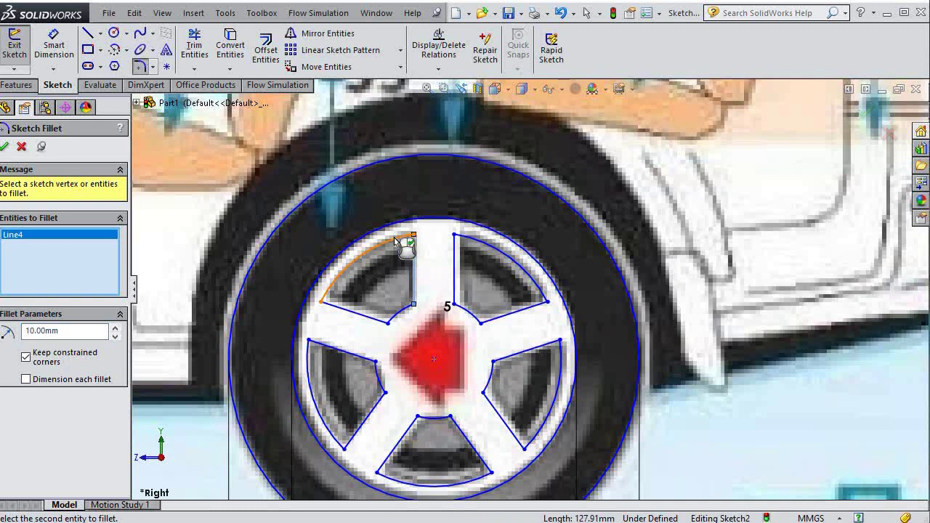
click(342, 298)
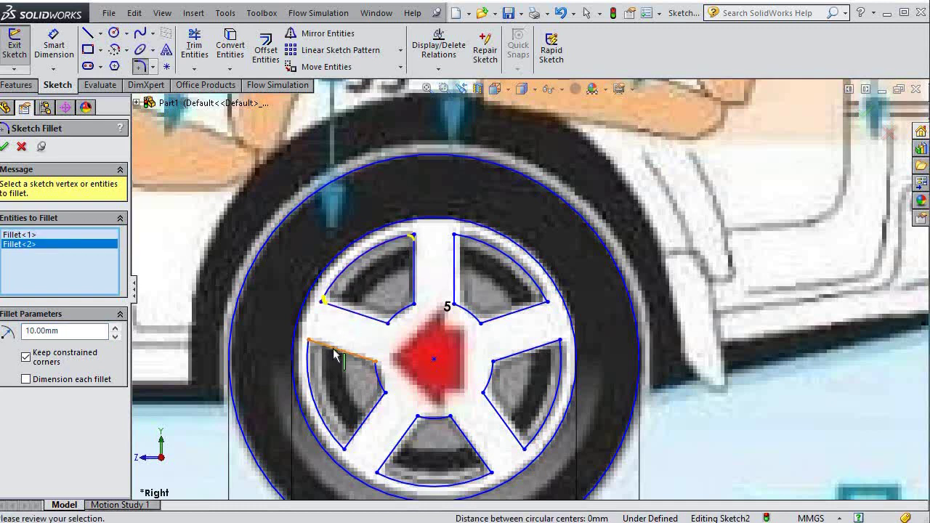
click(336, 351)
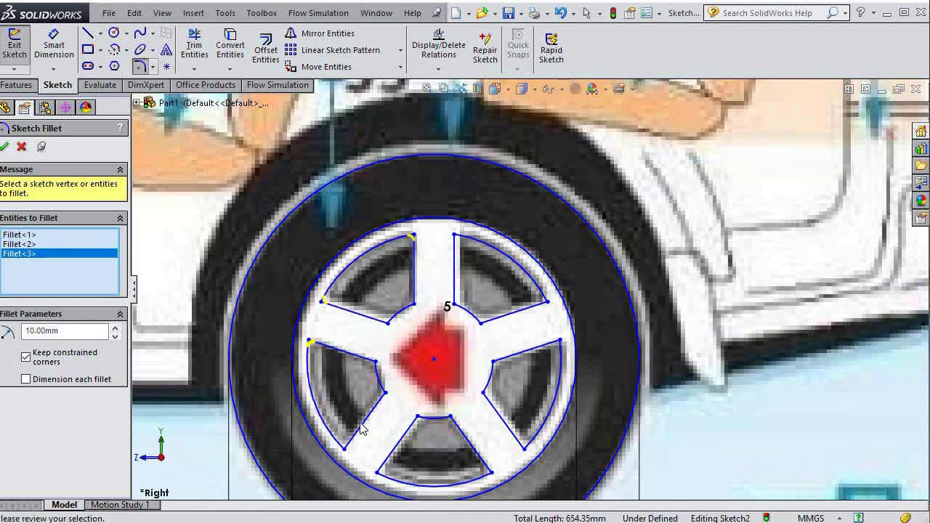
click(343, 441)
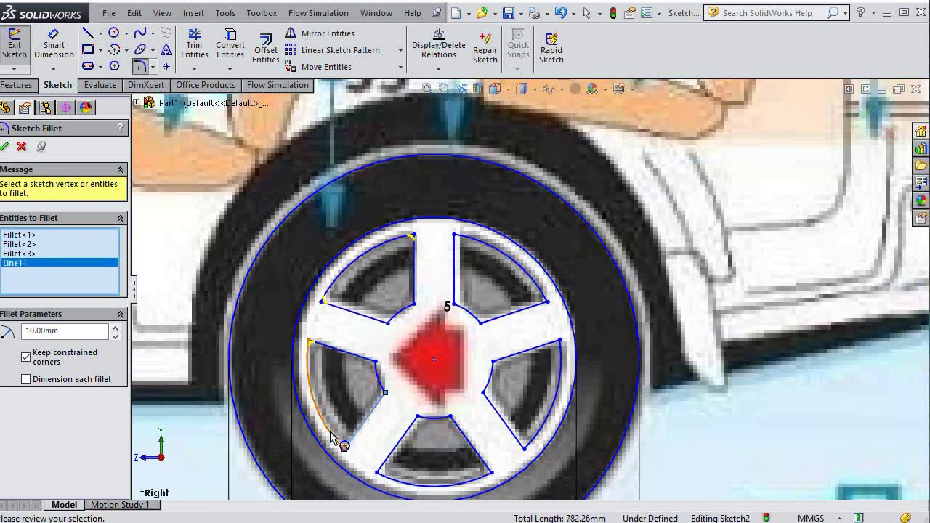
click(396, 456)
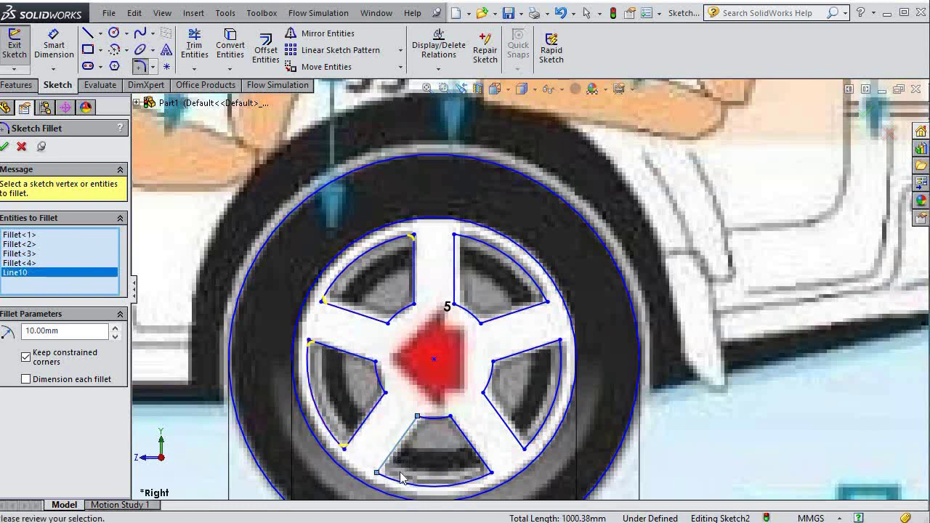
click(481, 458)
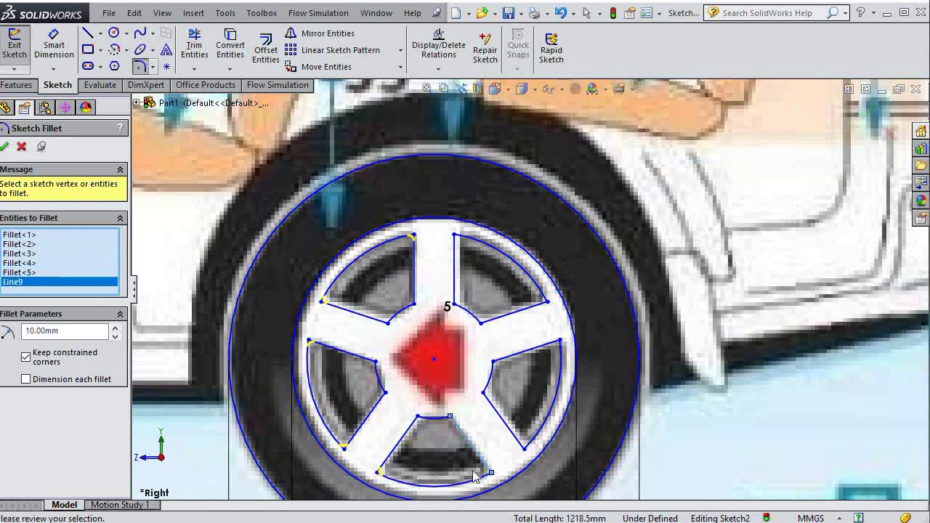
click(520, 443)
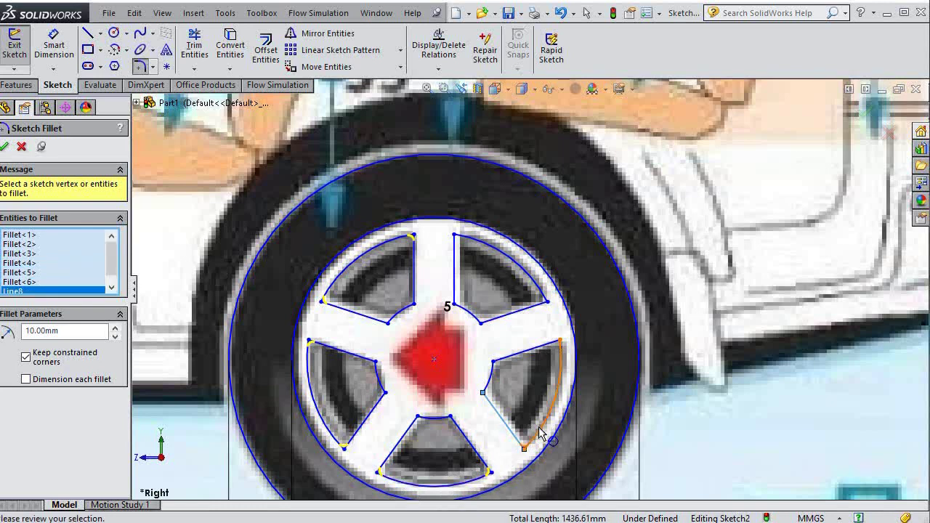
click(556, 346)
click(545, 299)
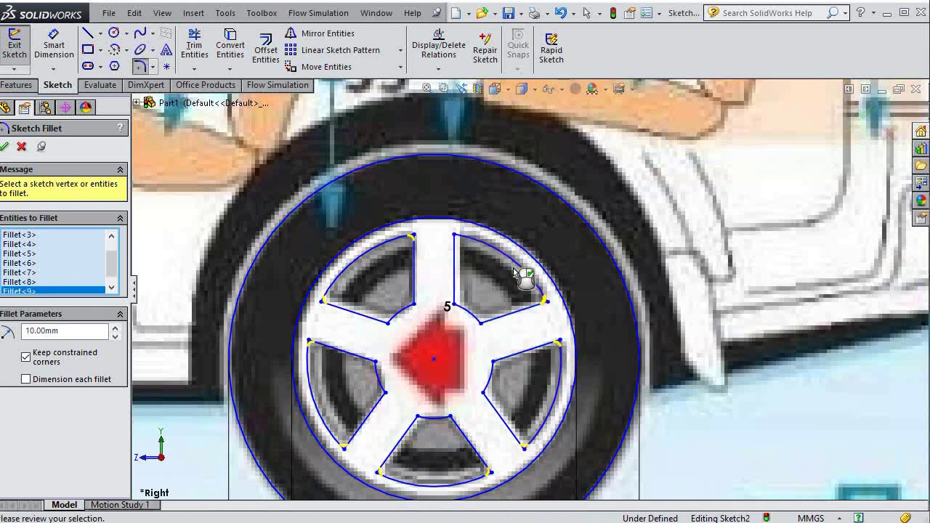
click(455, 262)
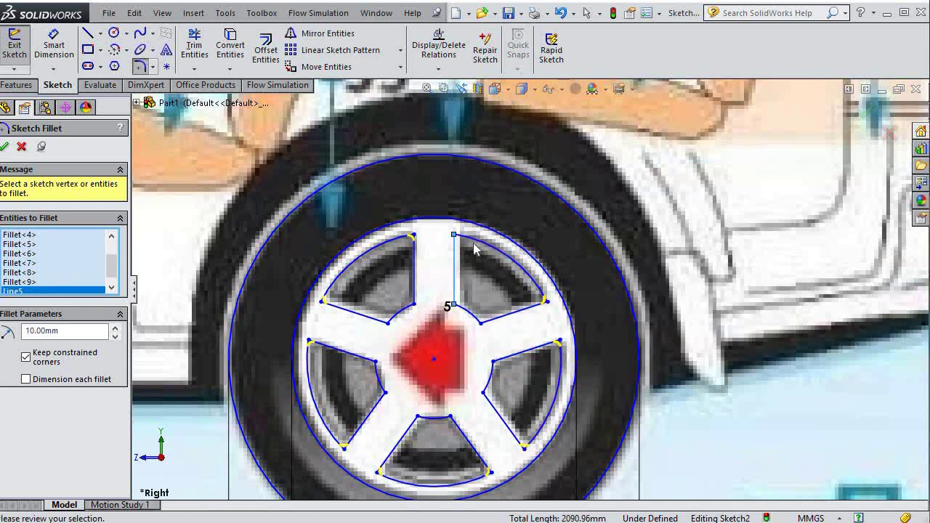
click(484, 250)
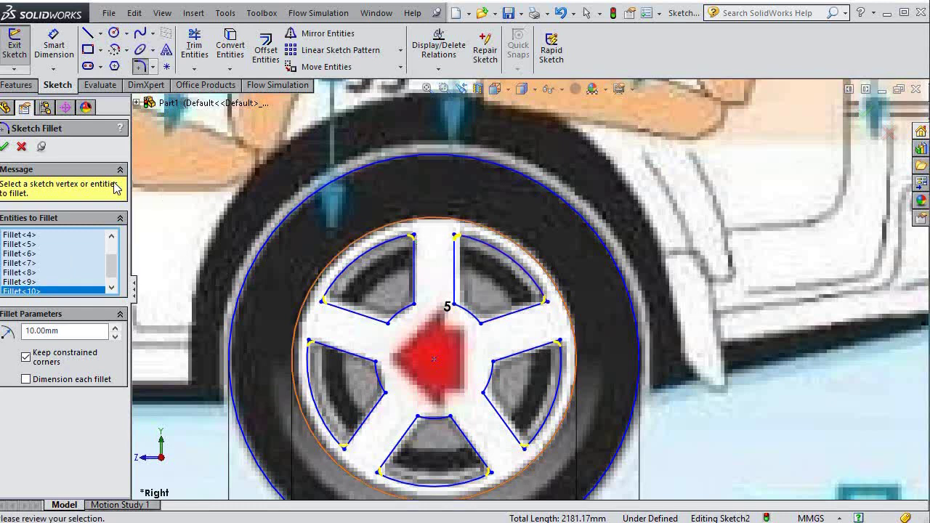
click(5, 148)
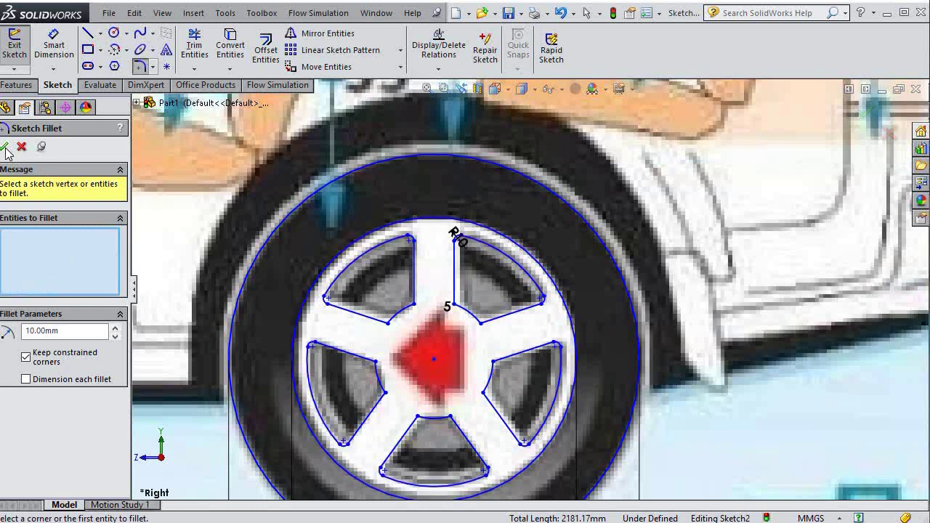
- Set the fillet radius to 30 mm and round the first inner corners of the openings
double_click(41, 331)
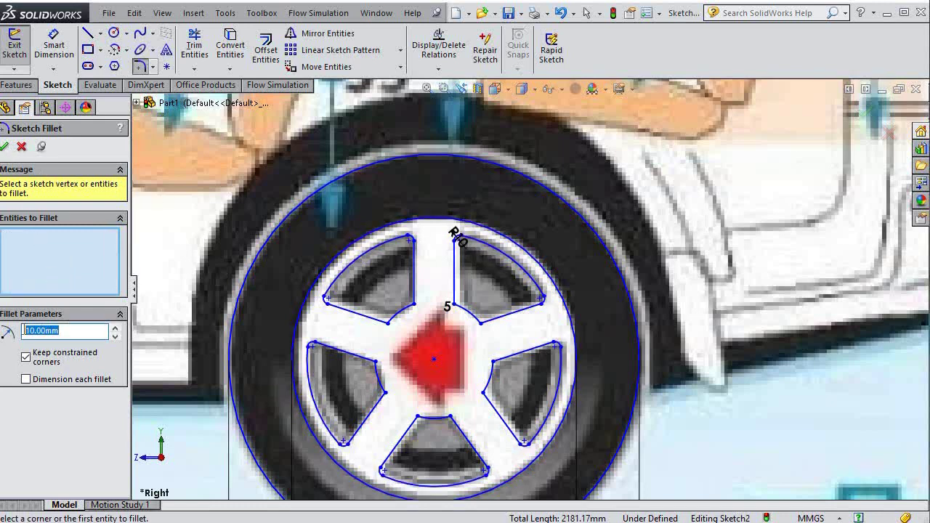
text(20)
click(413, 298)
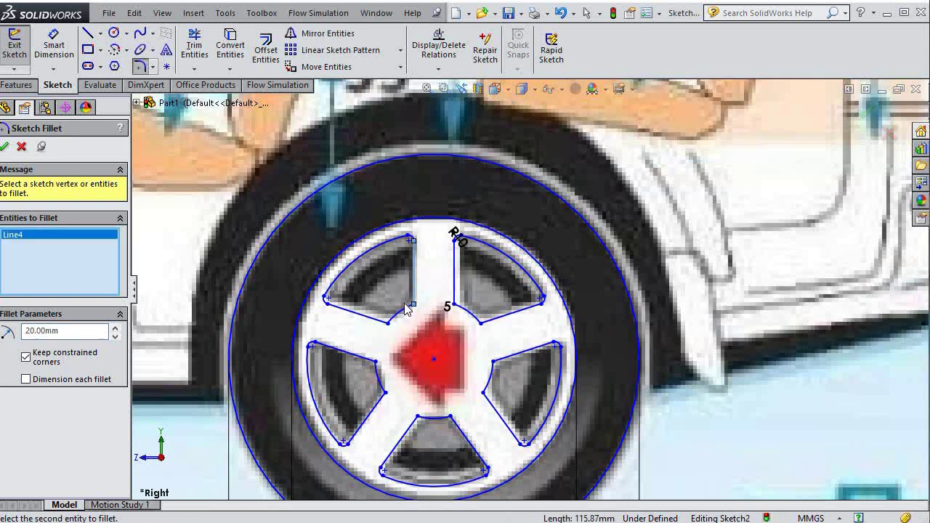
click(404, 311)
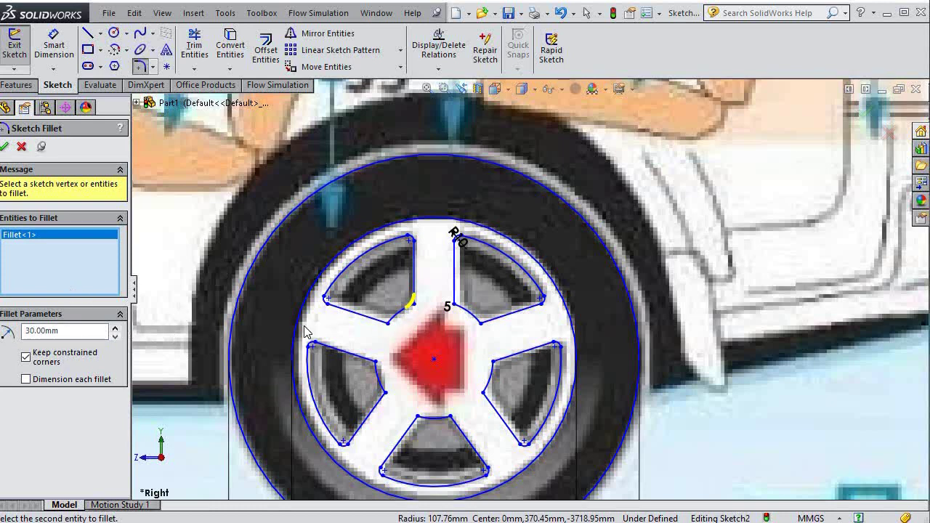
click(374, 361)
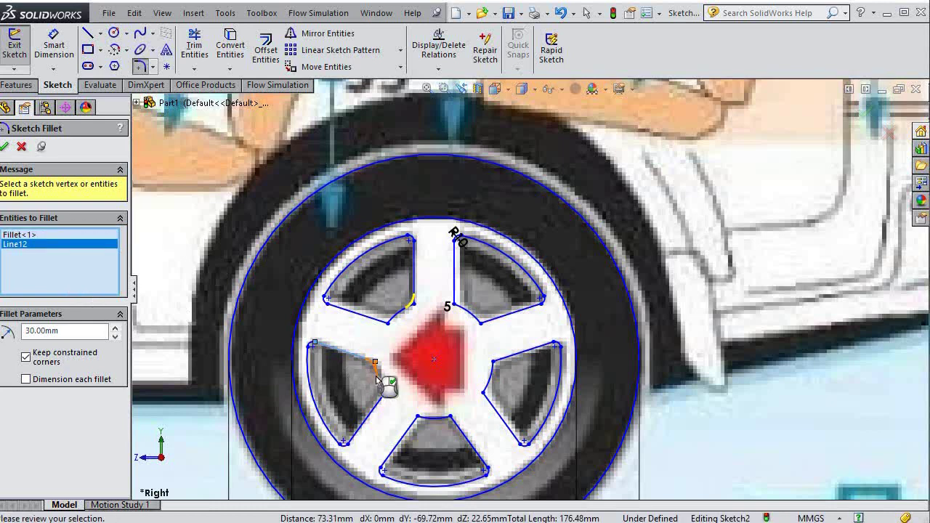
click(413, 434)
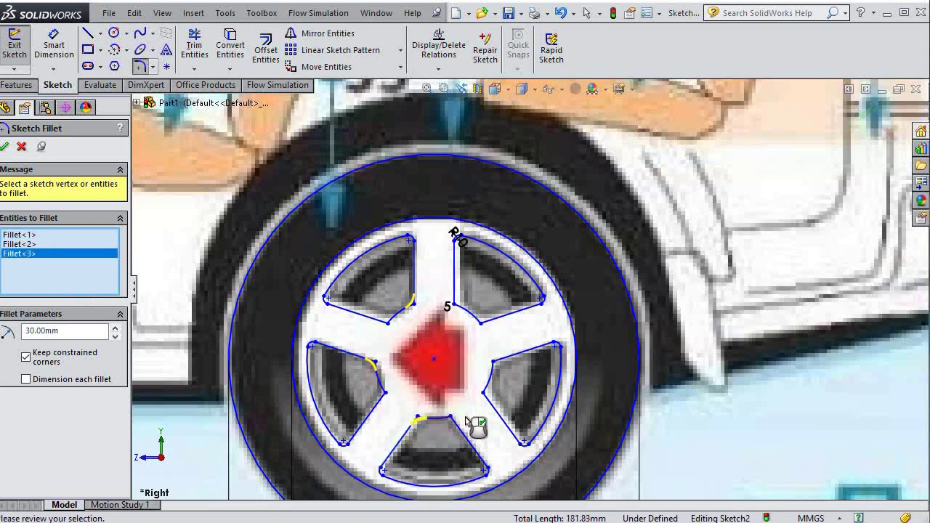
click(492, 404)
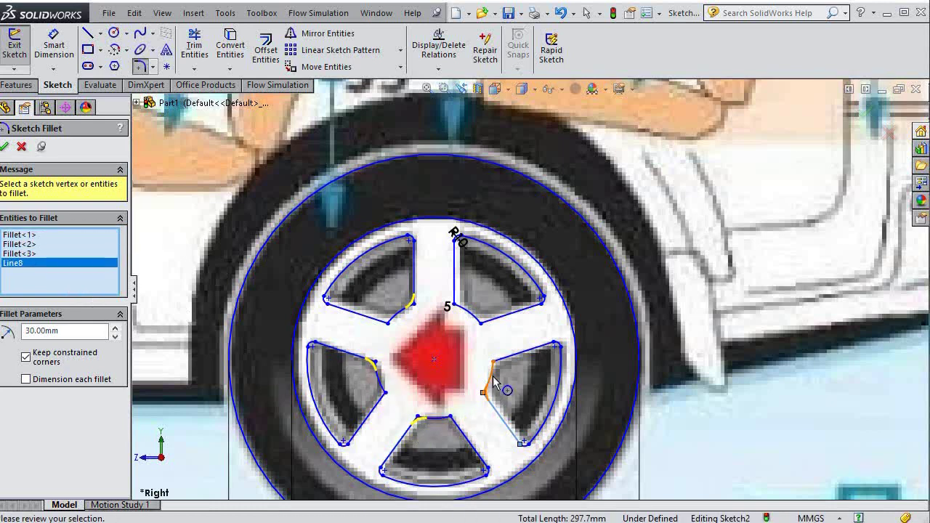
click(502, 320)
click(477, 322)
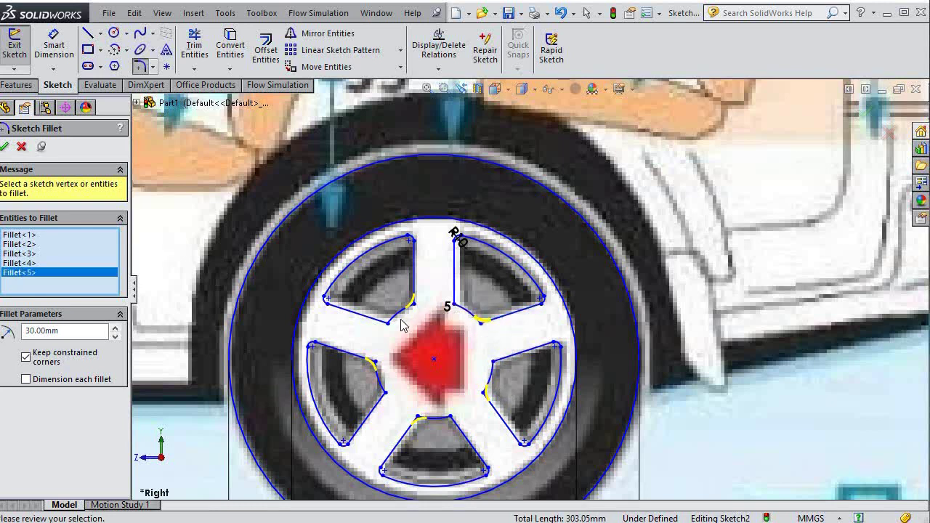
- Round the remaining hub-side corners of all five openings and apply the 30 mm fillets
click(395, 322)
click(377, 318)
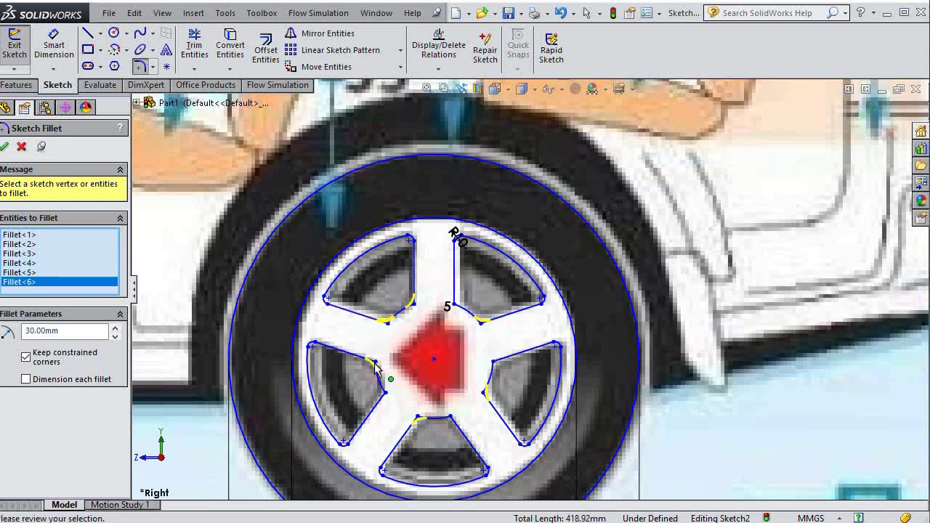
click(378, 380)
click(379, 403)
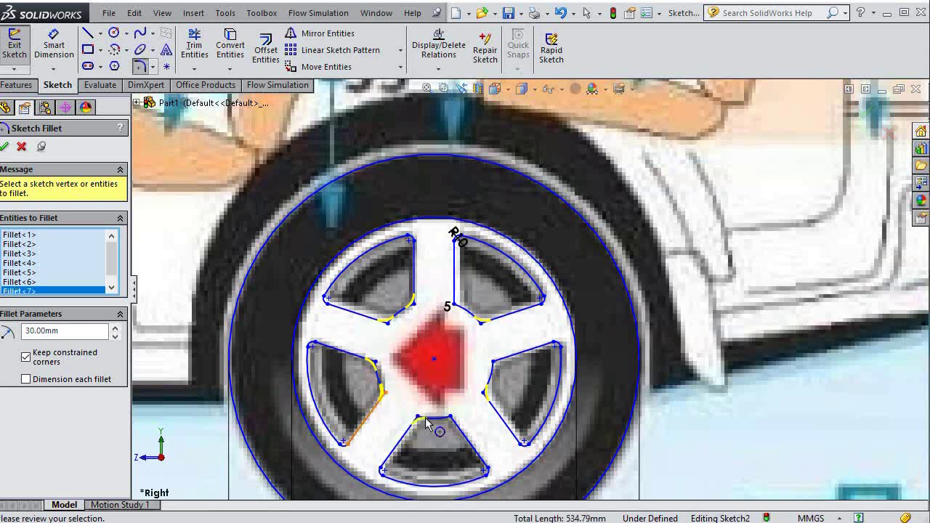
click(435, 419)
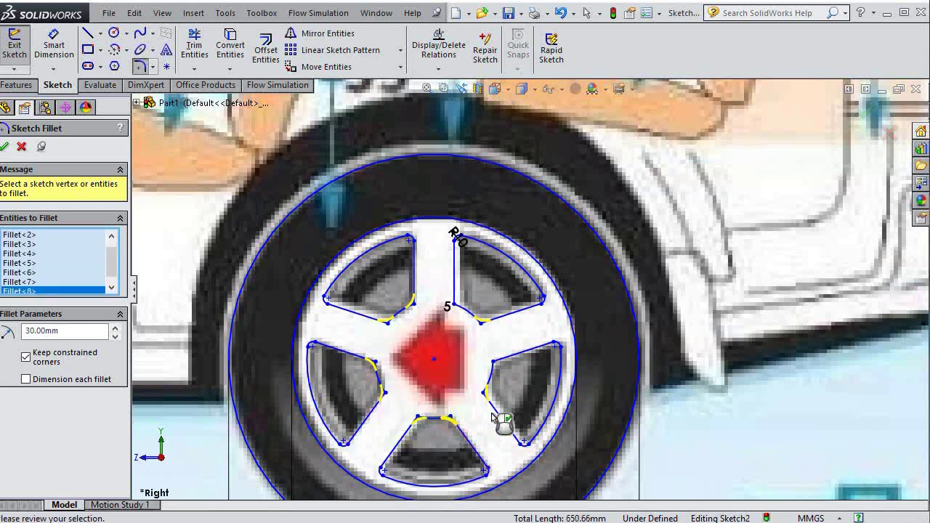
click(491, 385)
click(519, 366)
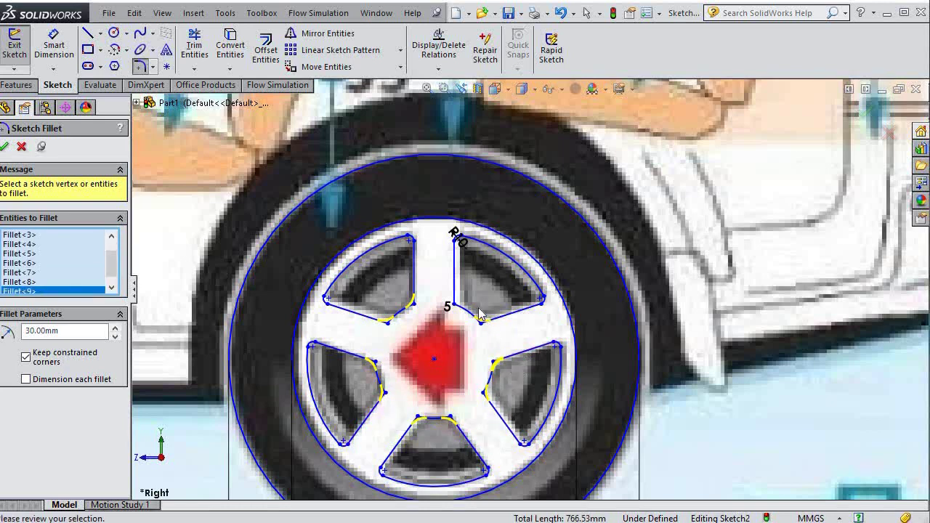
click(460, 309)
click(459, 294)
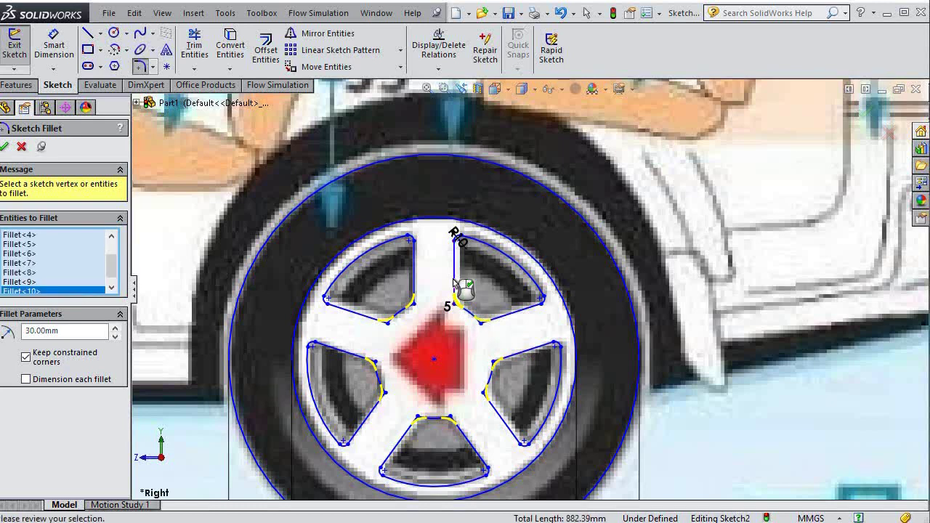
click(4, 148)
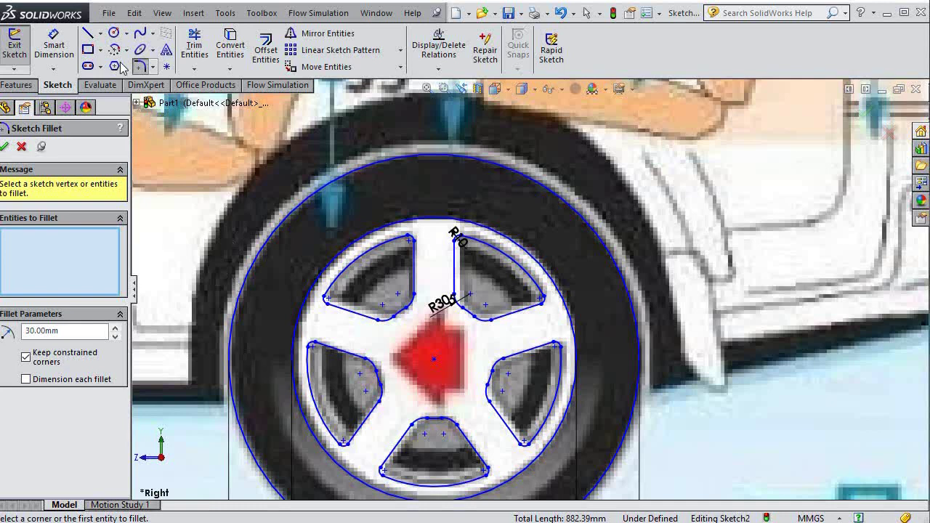
- Draw a 46.33 mm radius circle around the red hub at the wheel centre, then zoom out
click(114, 32)
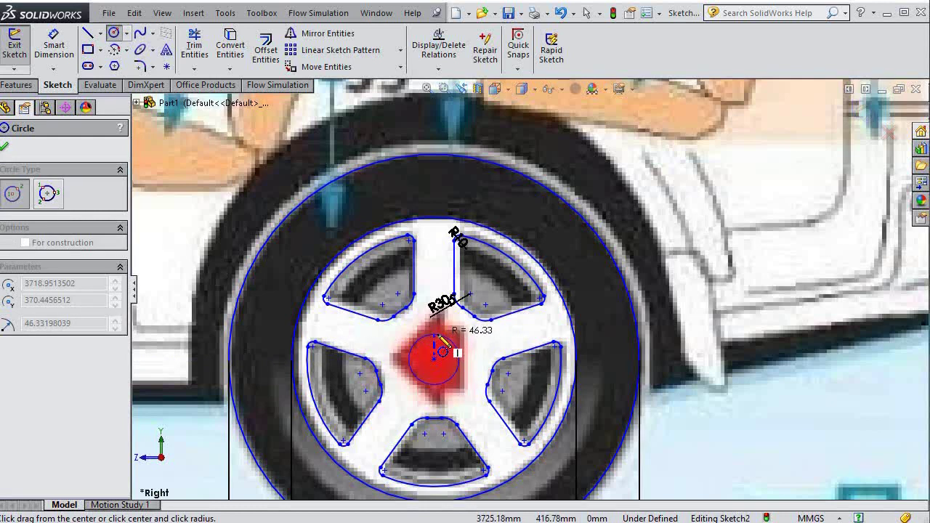
click(443, 351)
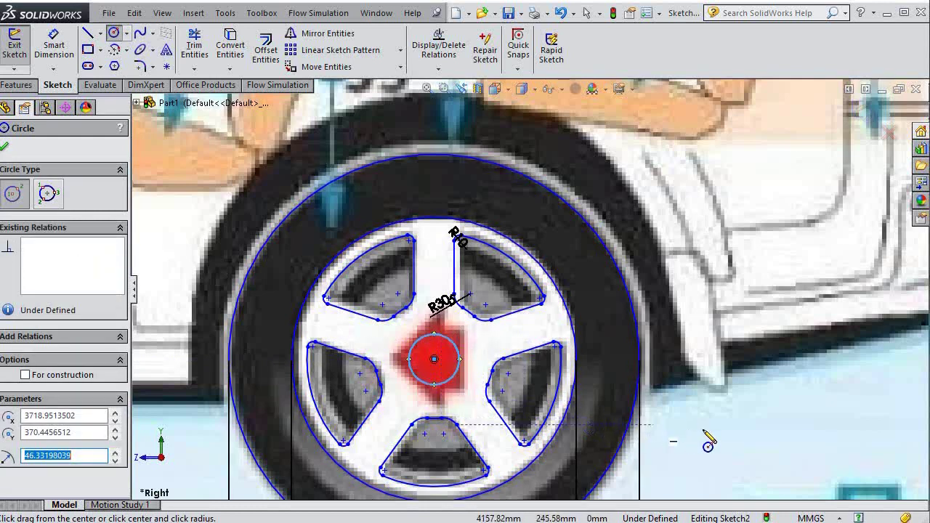
key(Escape)
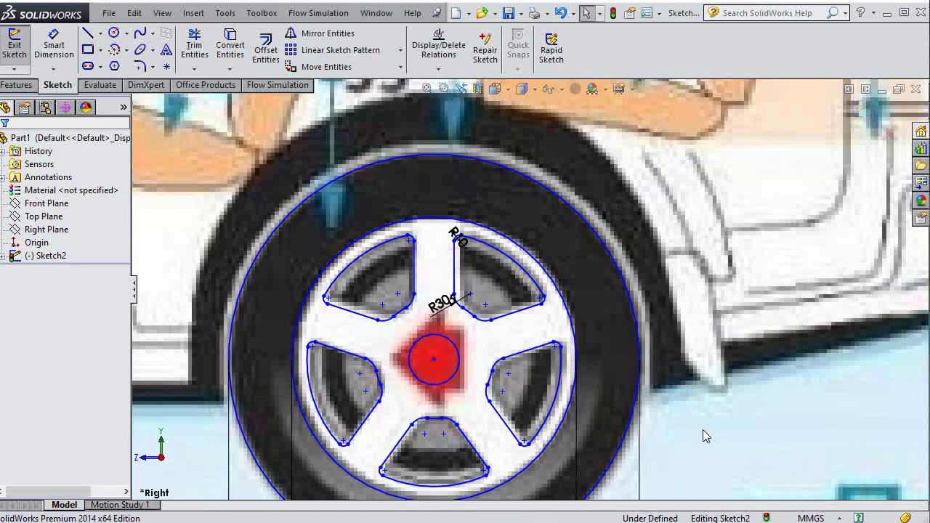
key(z)
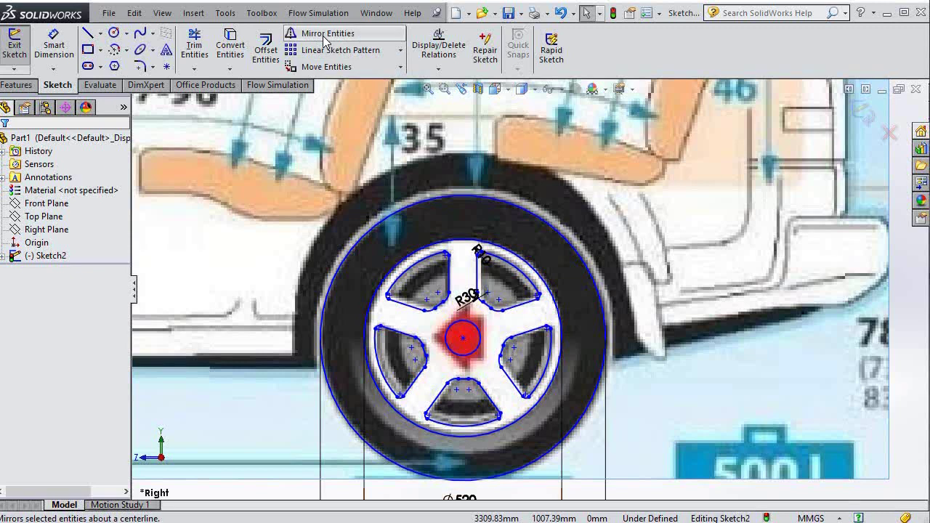
click(401, 67)
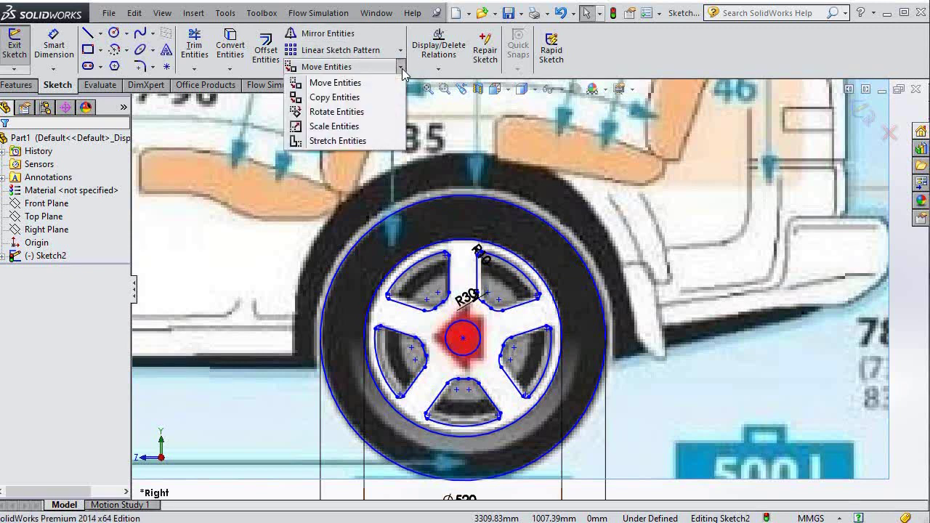
click(336, 97)
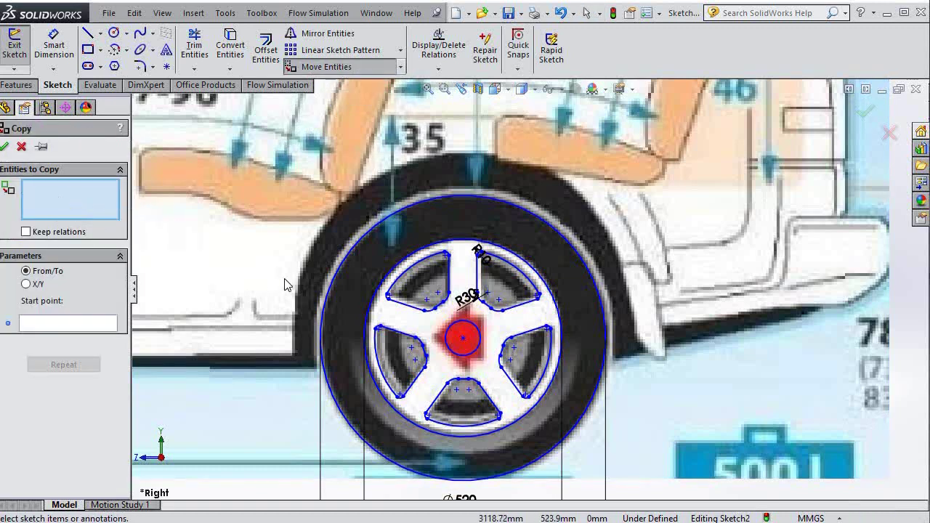
mouse_move(277, 179)
mouse_down()
mouse_move(486, 505)
mouse_move(648, 479)
mouse_move(661, 472)
mouse_move(660, 451)
mouse_up()
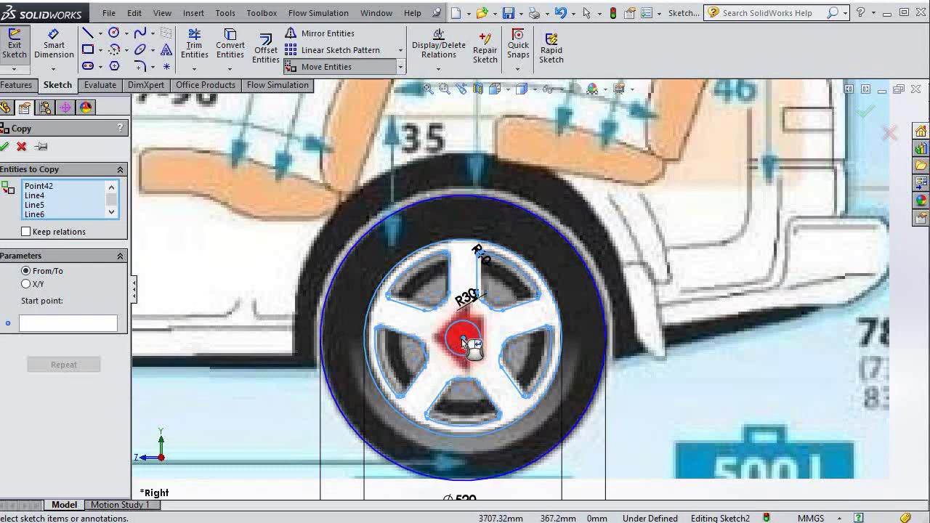
key(z)
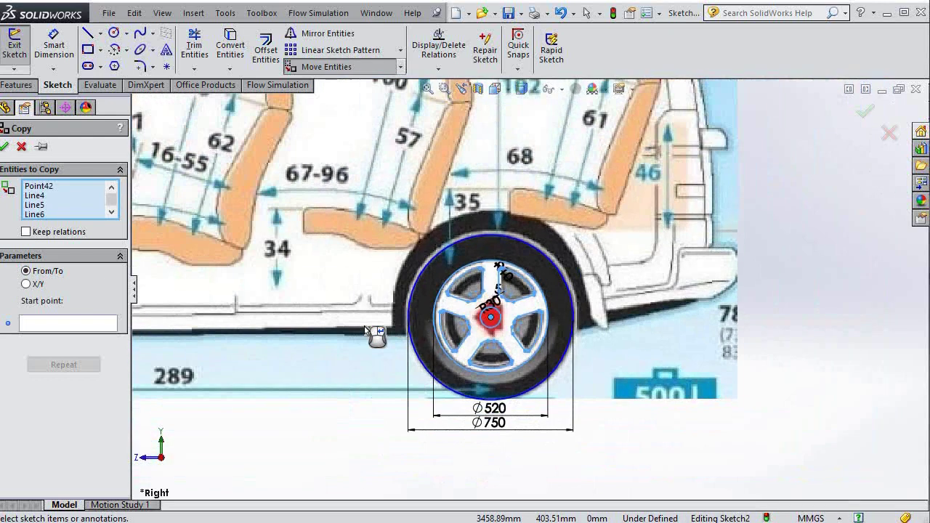
key(z)
key(z)
key(z)
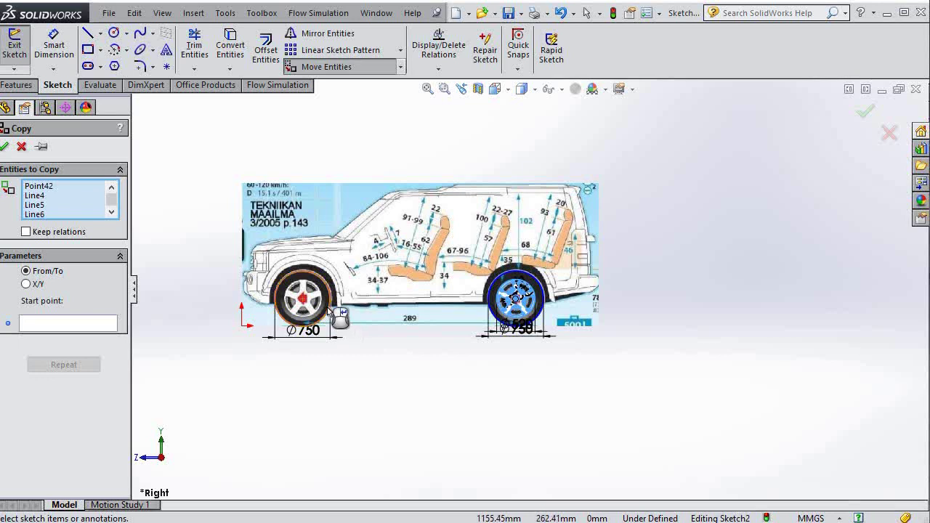
scroll(304, 296, down, 5)
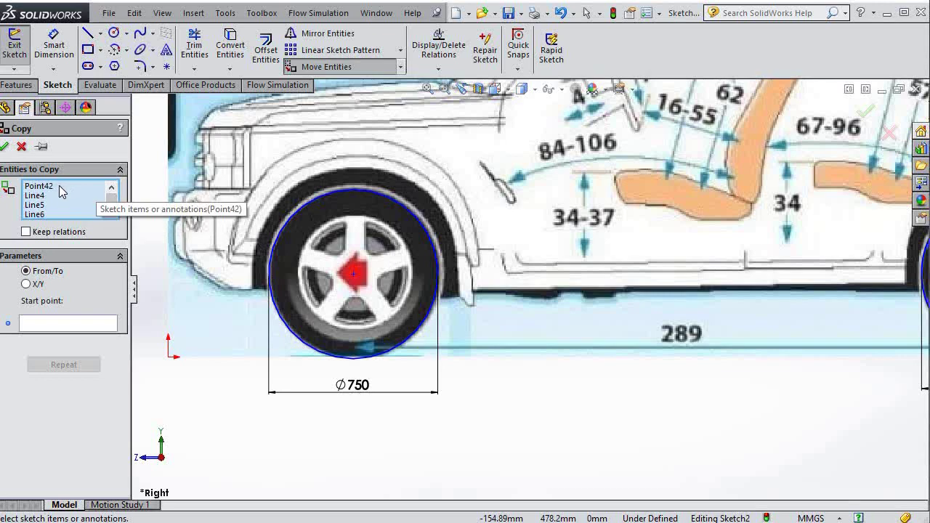
click(22, 146)
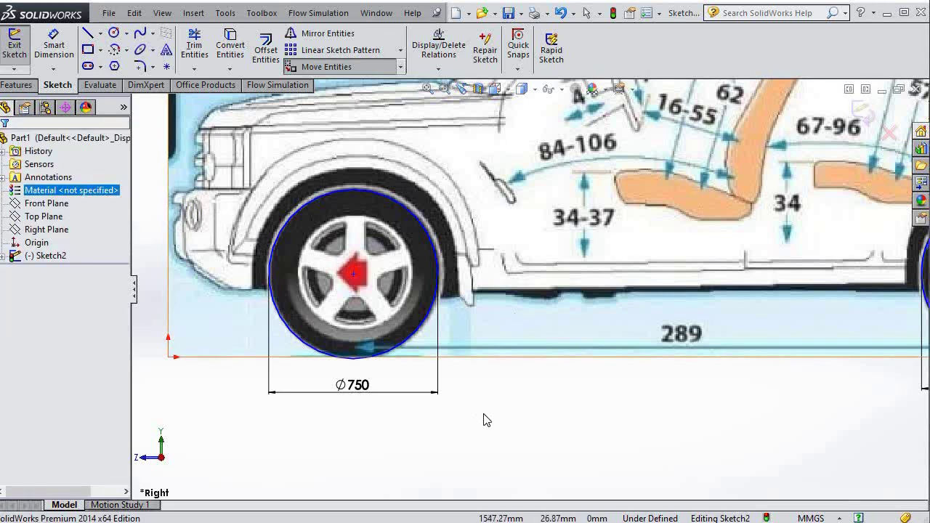
- Copy the rear wheel's rim and spoke geometry from its centre onto the front wheel centre
scroll(521, 418, up, 2)
scroll(577, 394, up, 1)
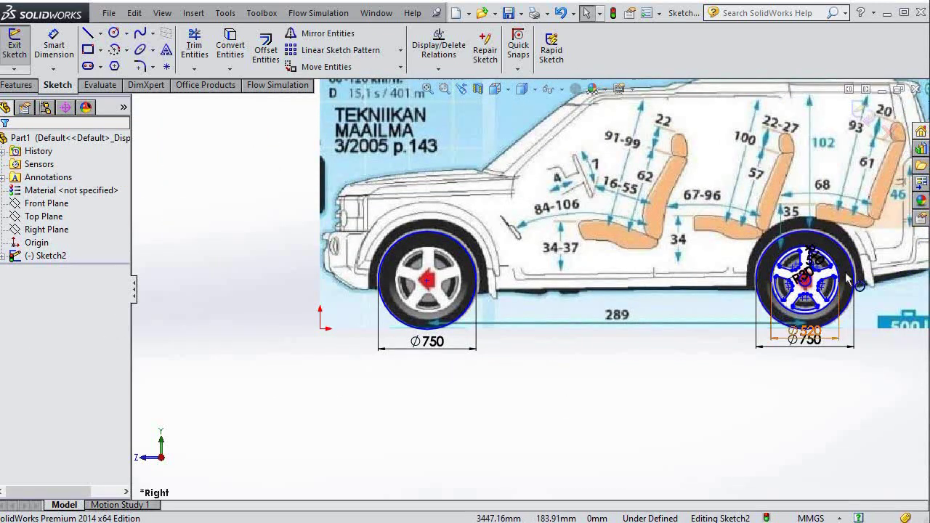
scroll(856, 270, down, 2)
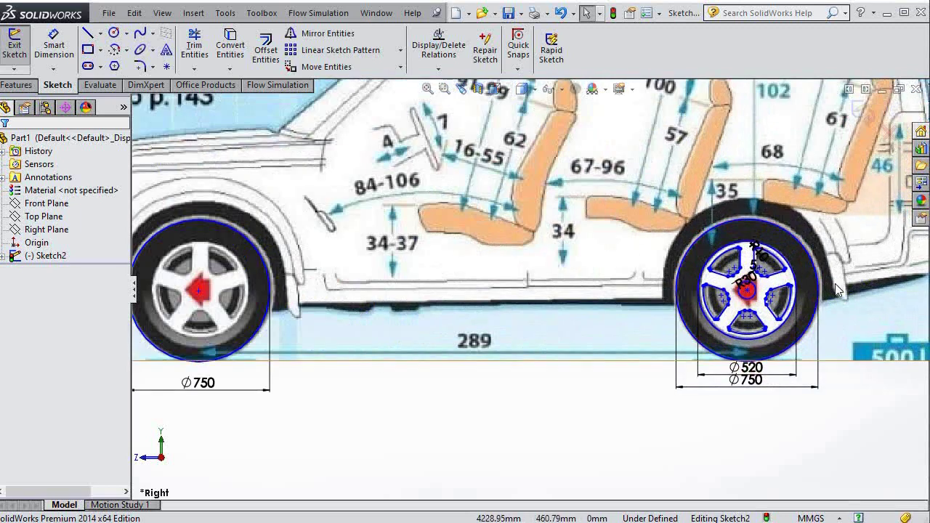
click(401, 68)
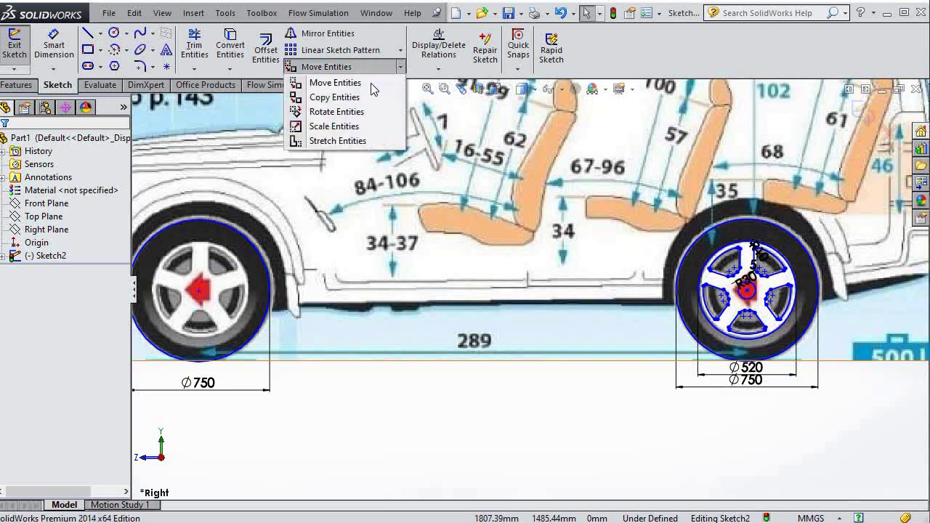
click(356, 99)
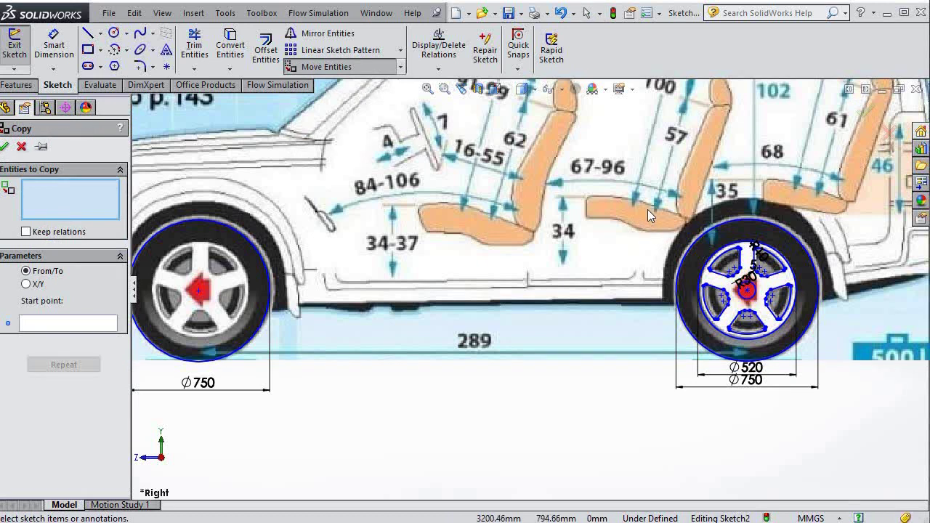
drag(642, 205, 843, 352)
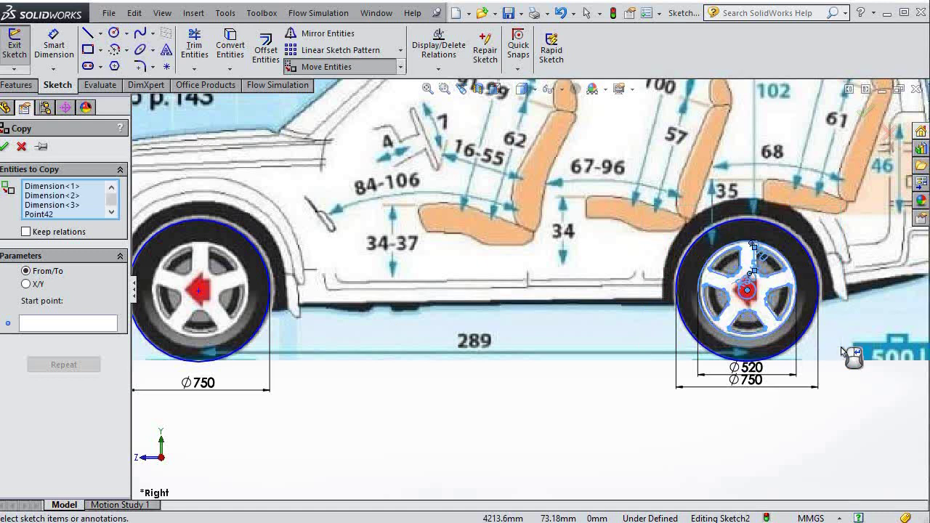
click(61, 327)
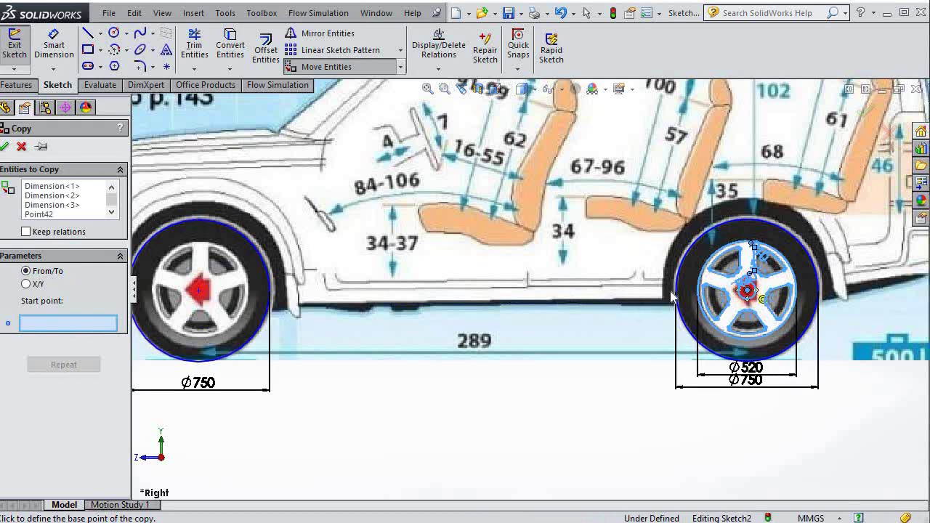
click(748, 290)
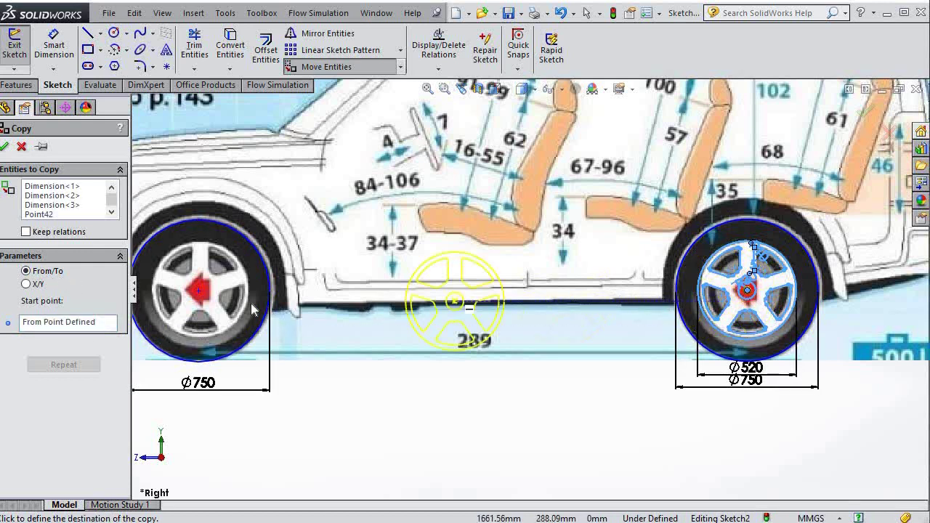
click(199, 290)
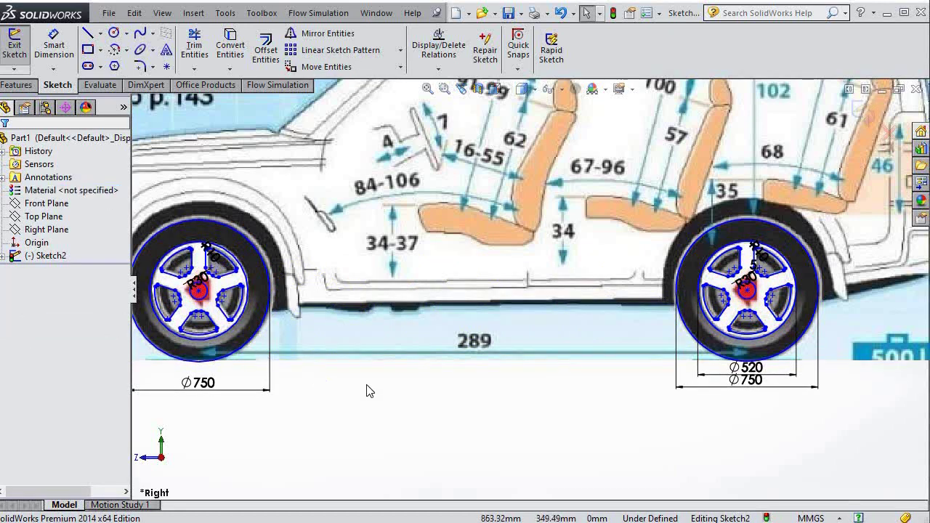
scroll(391, 409, up, 2)
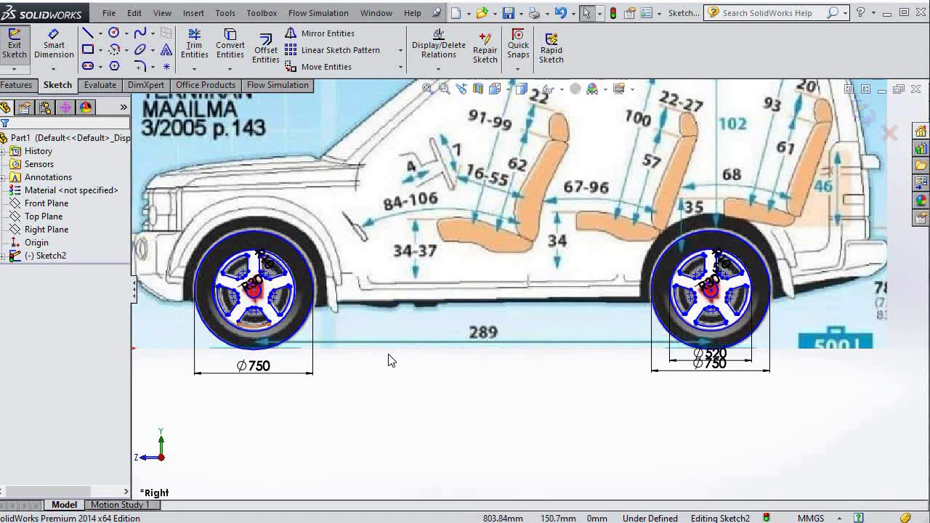
- Draw the windshield line from the end of the hood up to the roof
scroll(395, 359, up, 2)
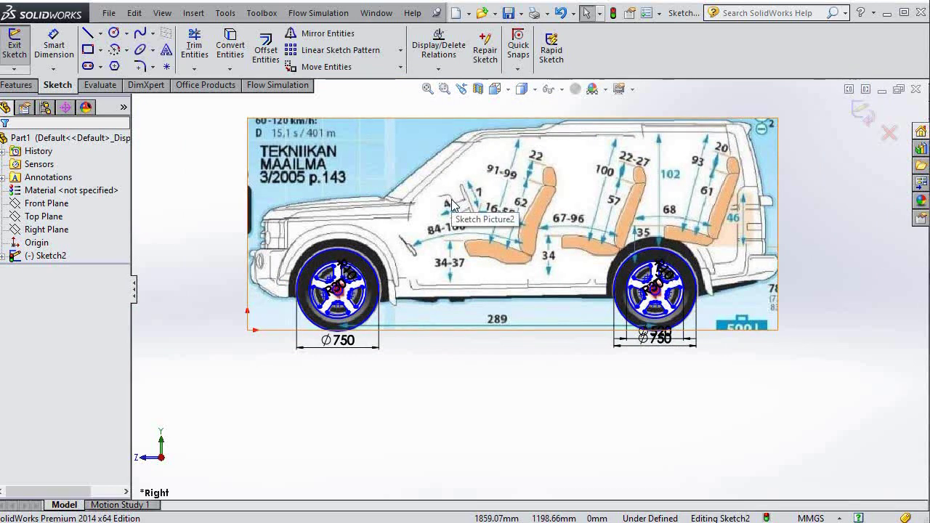
scroll(391, 190, down, 1)
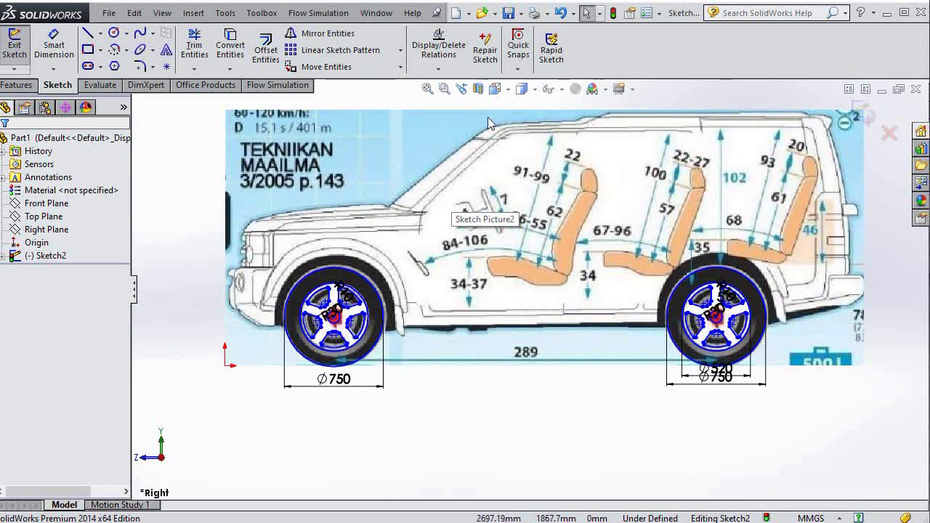
scroll(489, 124, down, 3)
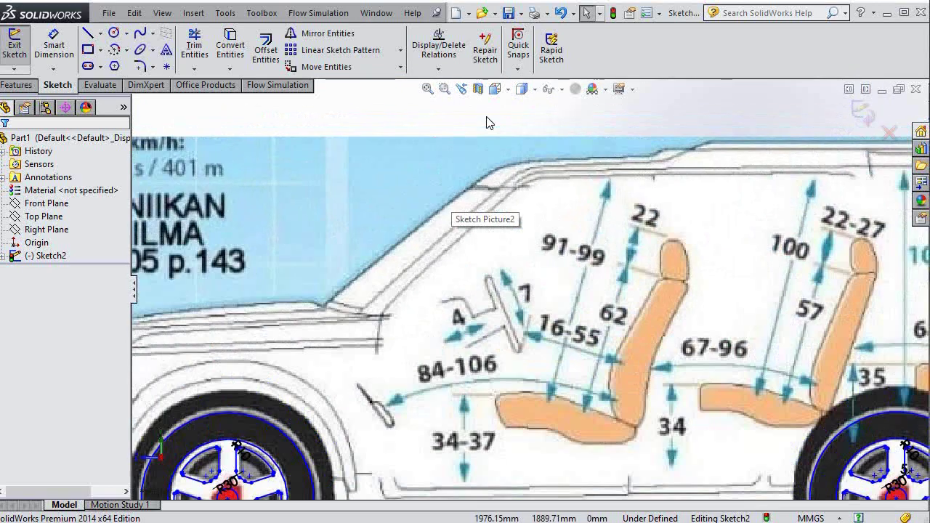
click(87, 33)
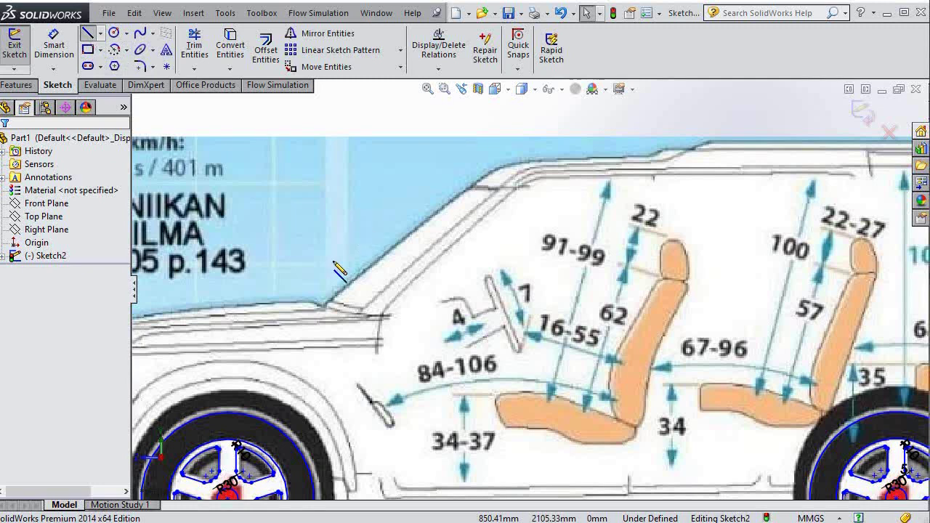
click(327, 303)
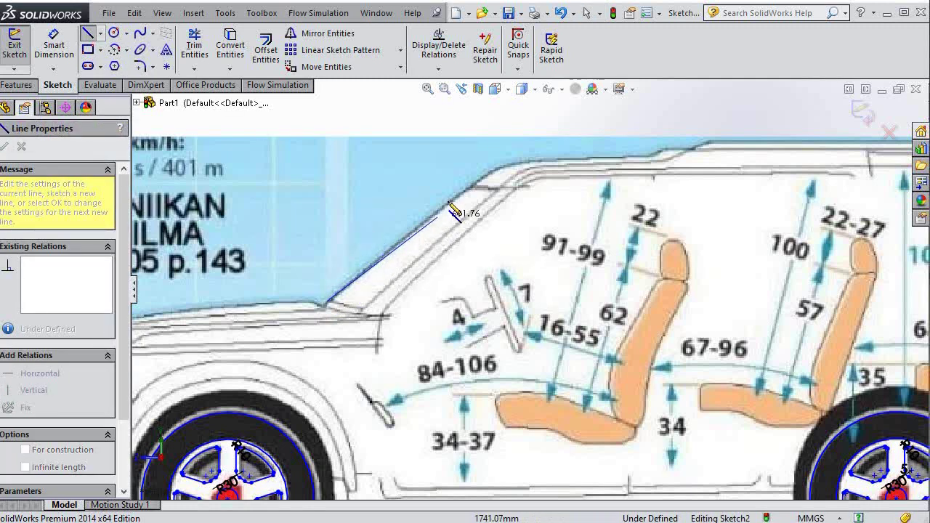
click(527, 142)
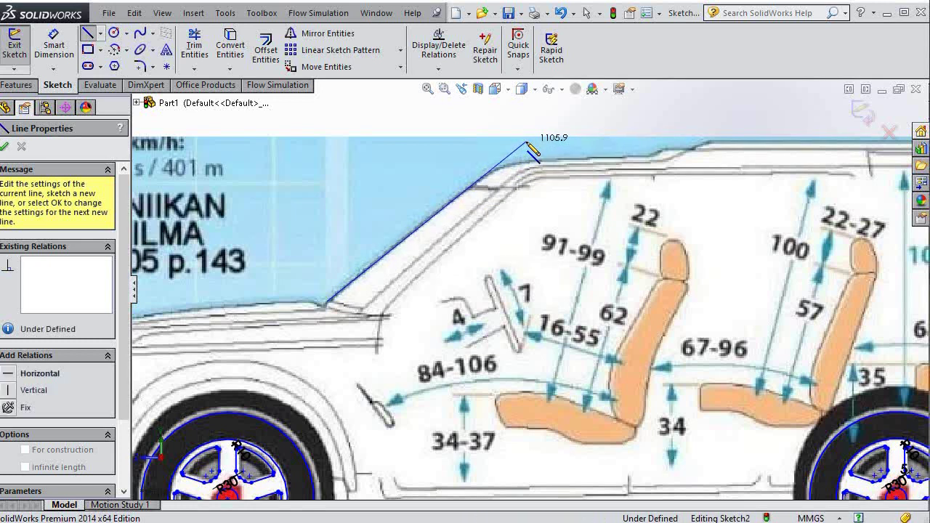
key(Escape)
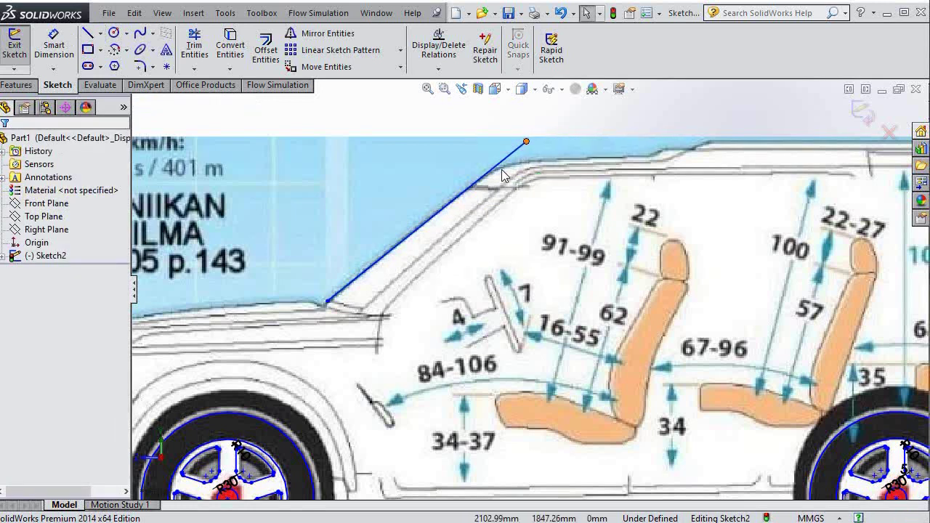
- Draw the roof line along the roof edge, extending past the windshield line
click(87, 33)
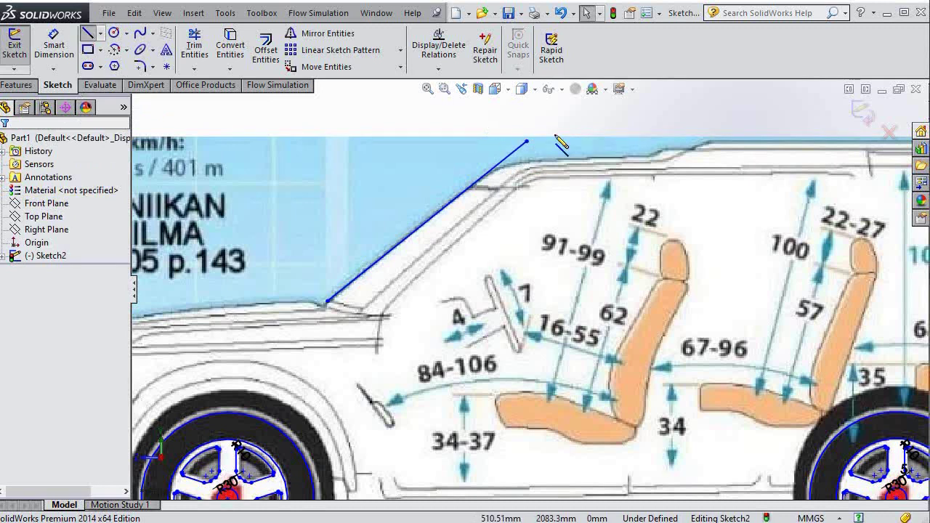
click(653, 156)
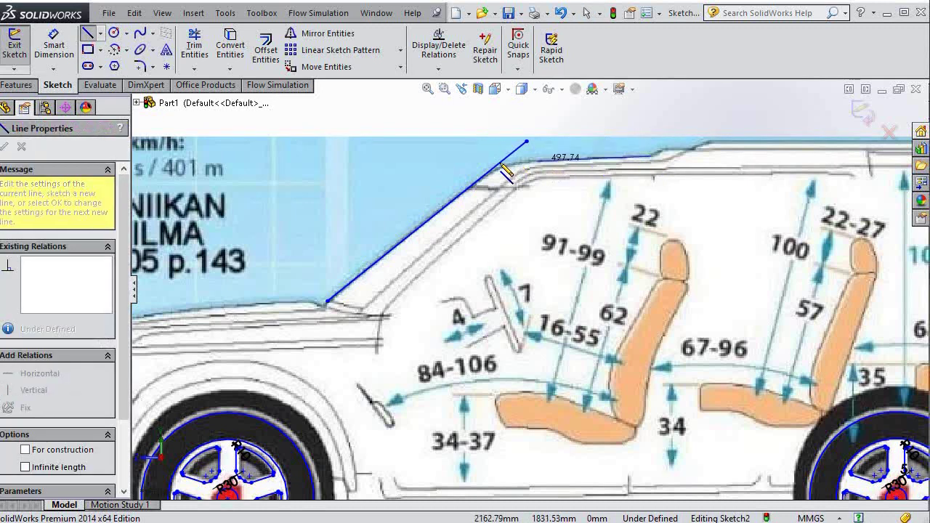
double_click(434, 164)
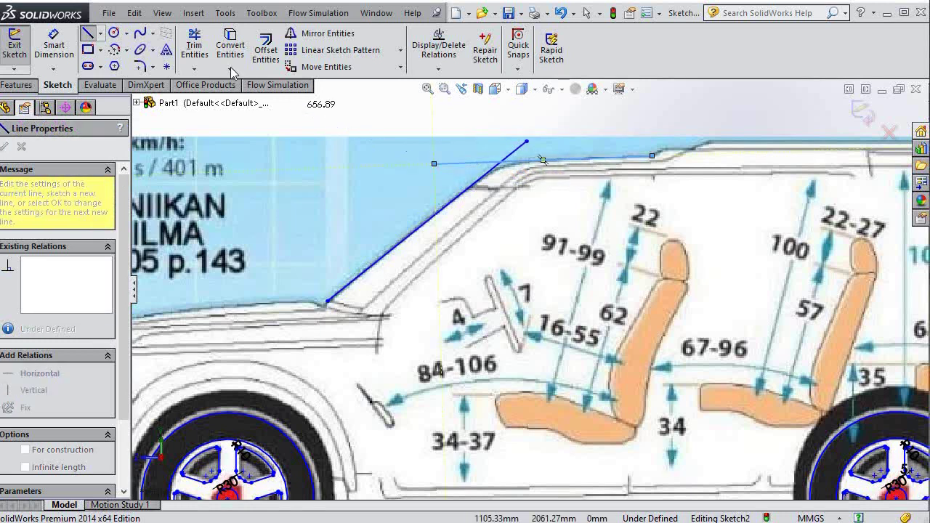
- Trim the overhanging ends at the windshield corner and round it with an R370 fillet
click(521, 148)
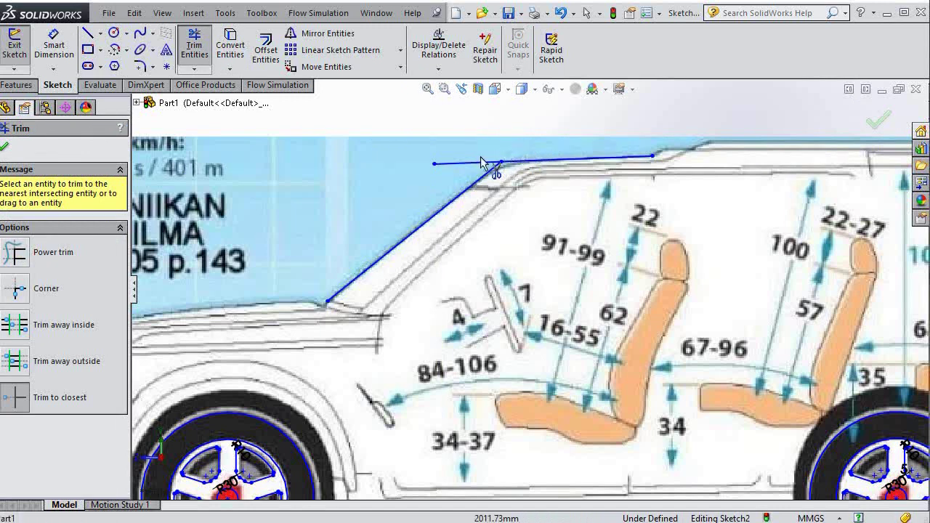
click(473, 163)
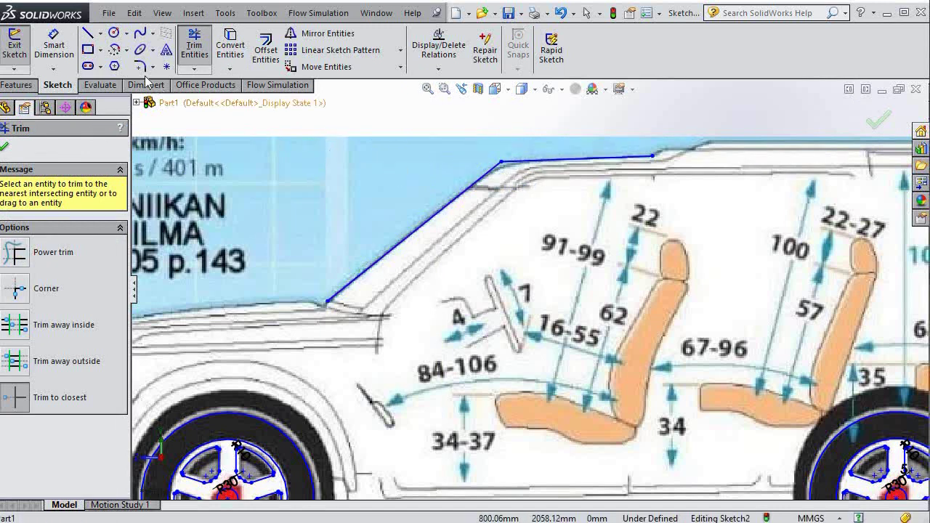
click(139, 67)
click(482, 178)
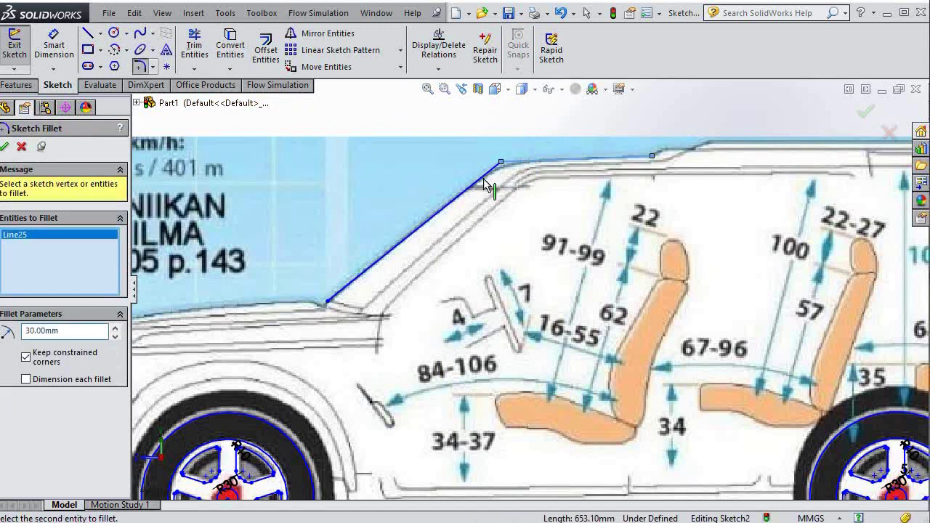
click(482, 179)
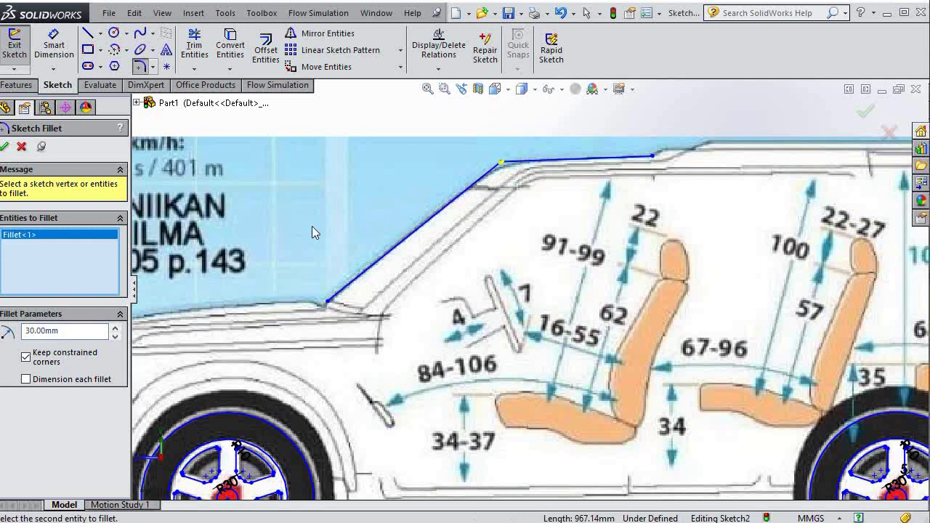
click(114, 328)
click(114, 327)
click(114, 327)
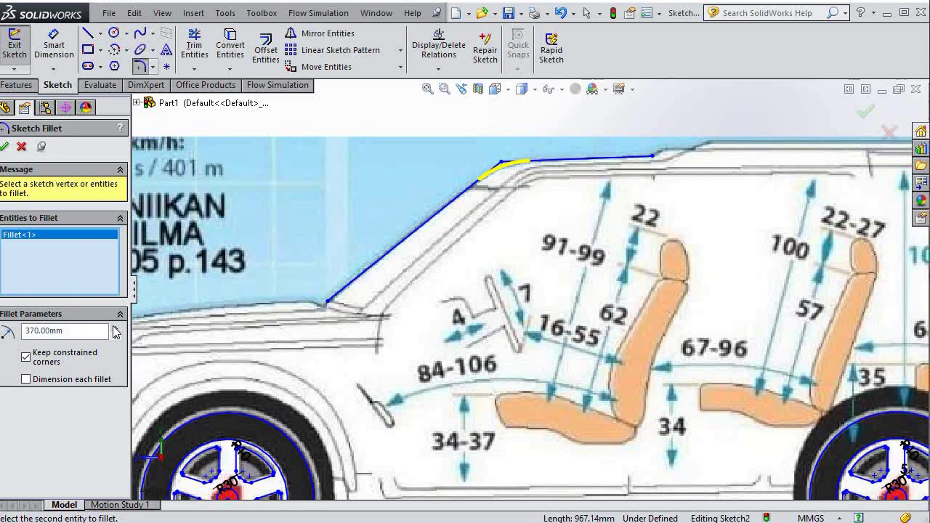
click(5, 147)
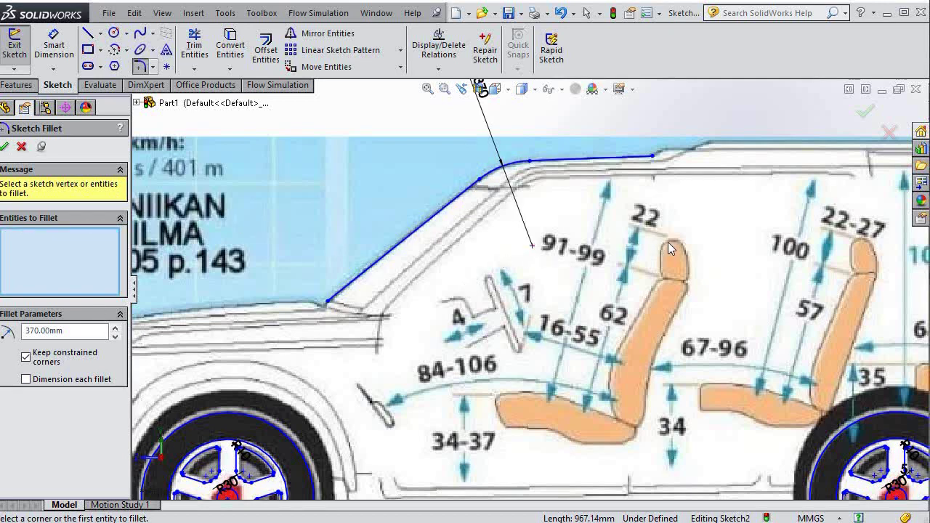
- Zoom around the roof area and pick the Line tool
scroll(669, 241, up, 5)
scroll(669, 214, down, 2)
scroll(647, 220, down, 2)
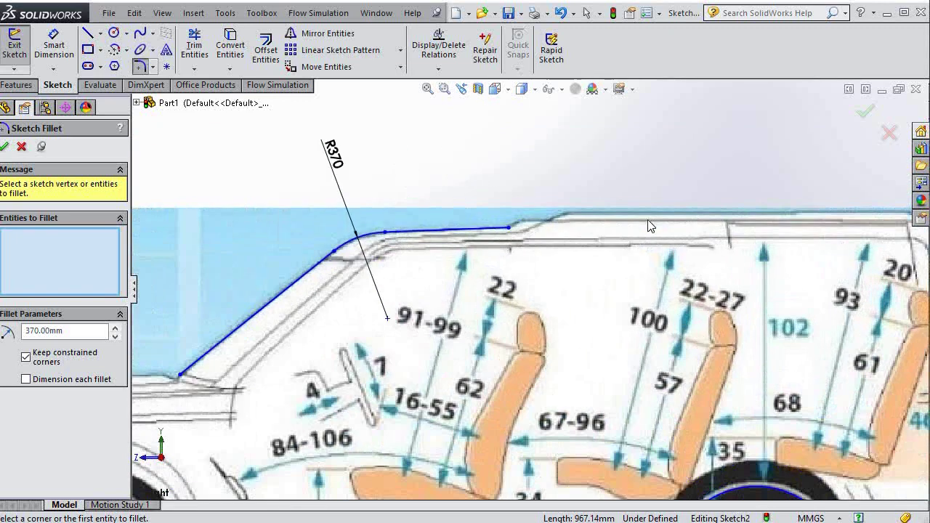
scroll(647, 220, down, 2)
scroll(496, 251, up, 1)
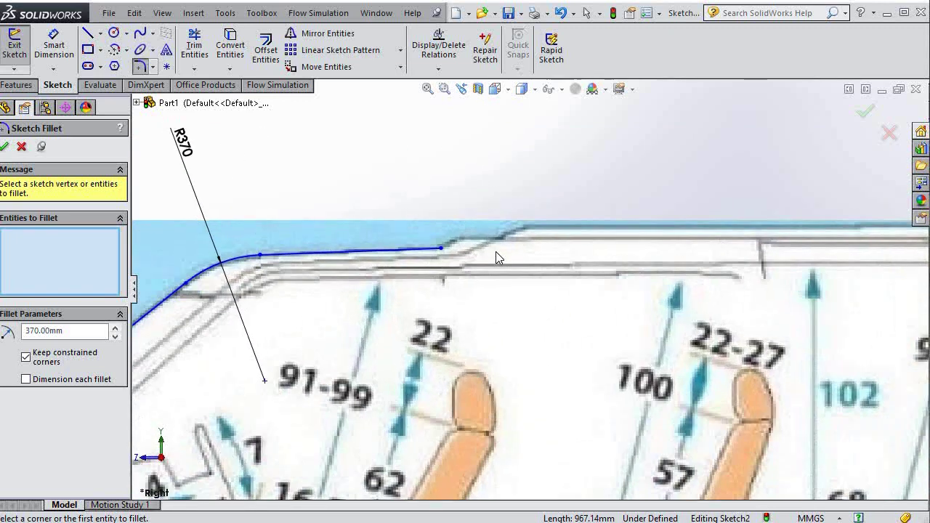
scroll(496, 251, up, 1)
scroll(496, 251, up, 1)
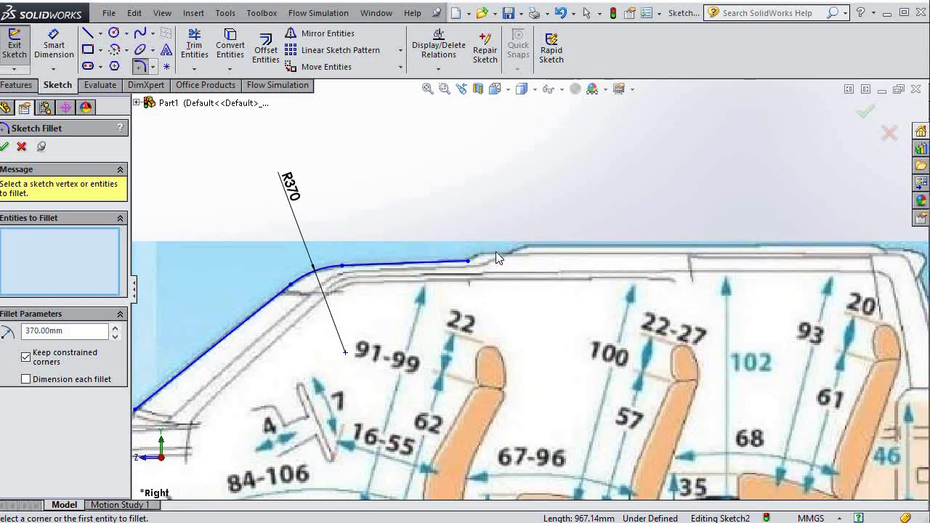
scroll(495, 252, down, 1)
scroll(496, 252, down, 1)
scroll(498, 278, down, 1)
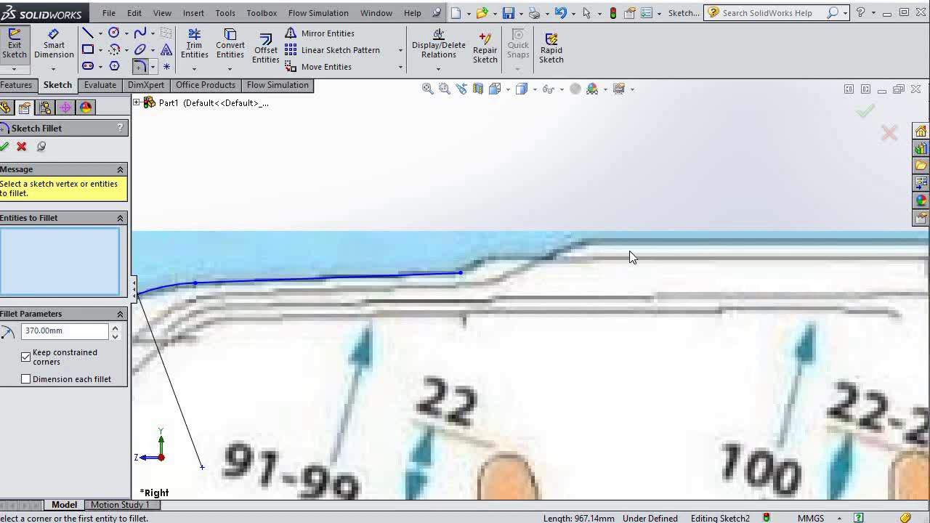
click(87, 32)
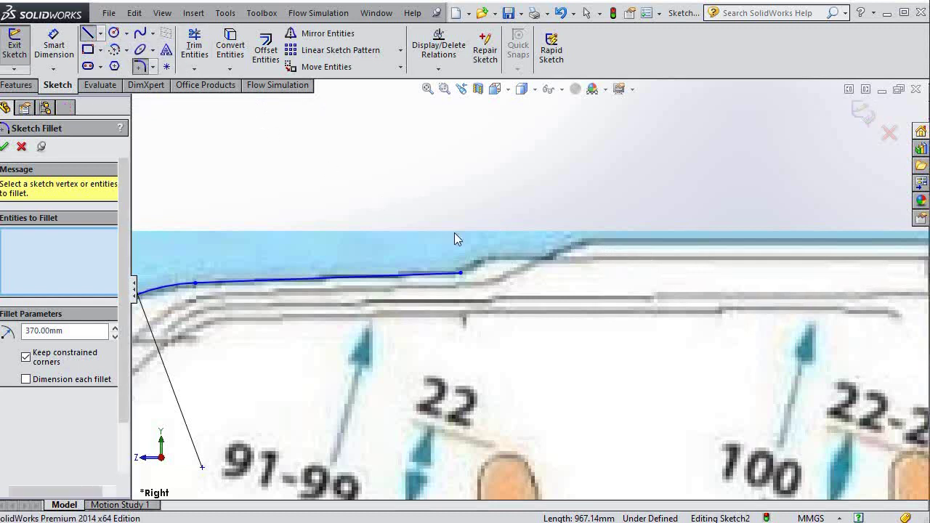
- Draw a long horizontal roof line from the front roof line's end to the rear roof corner
click(487, 253)
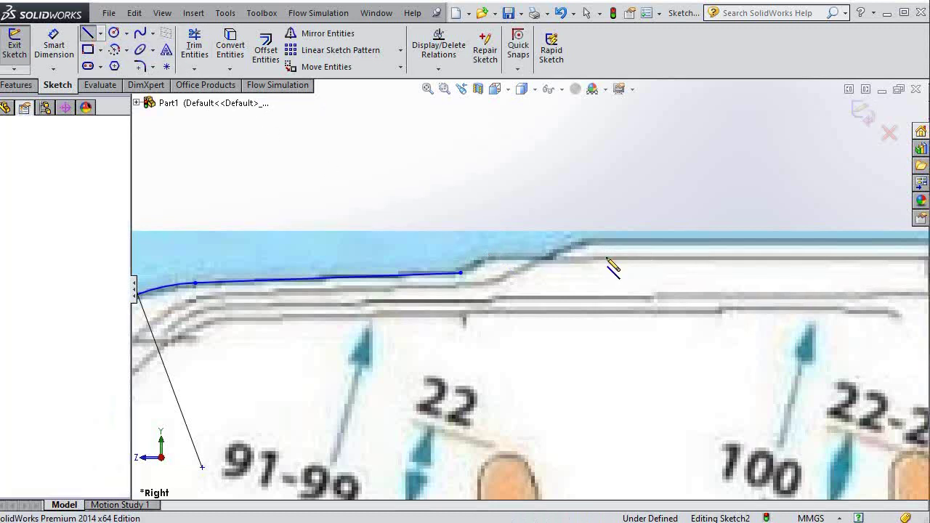
scroll(654, 265, up, 3)
scroll(672, 260, up, 1)
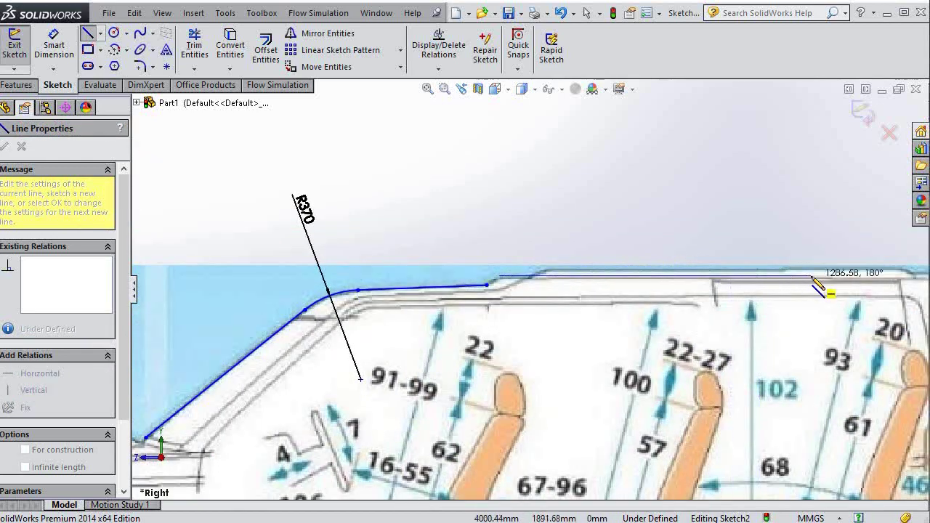
scroll(819, 287, down, 3)
scroll(818, 286, up, 2)
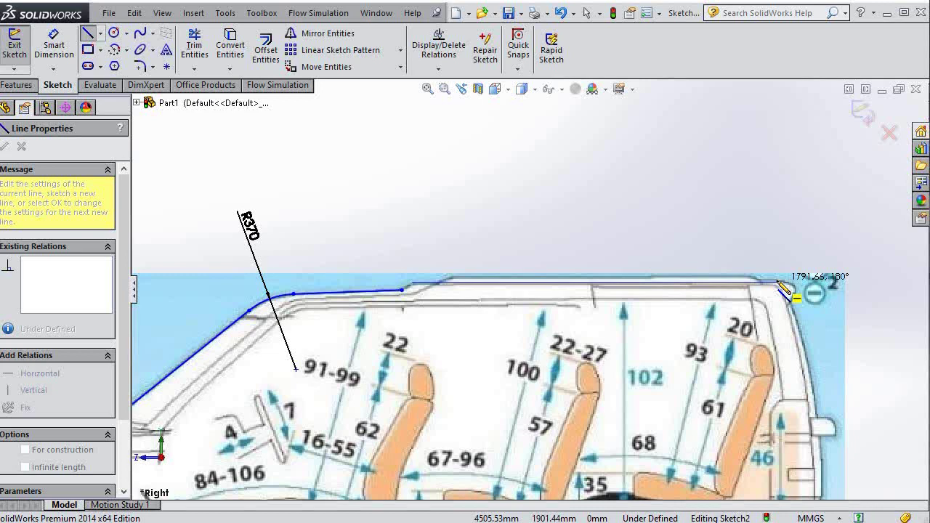
scroll(785, 289, down, 3)
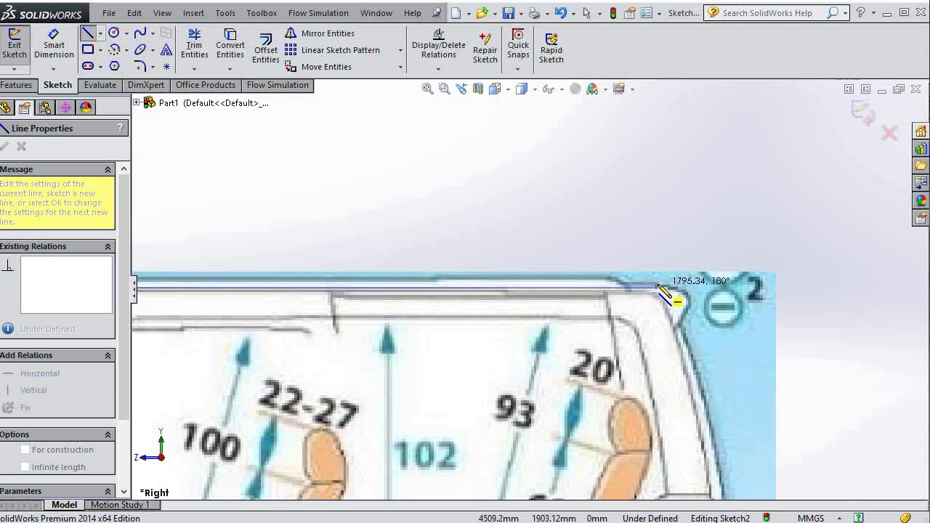
click(658, 287)
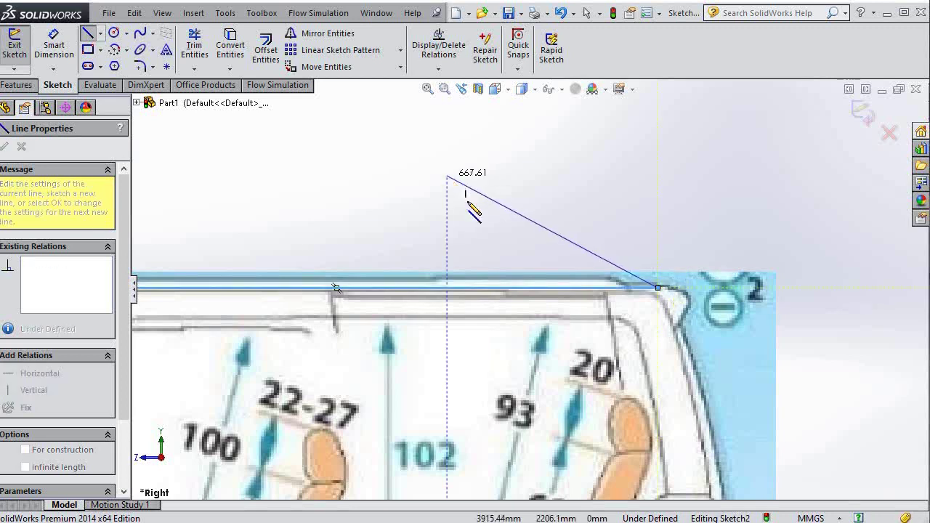
key(Escape)
key(Escape)
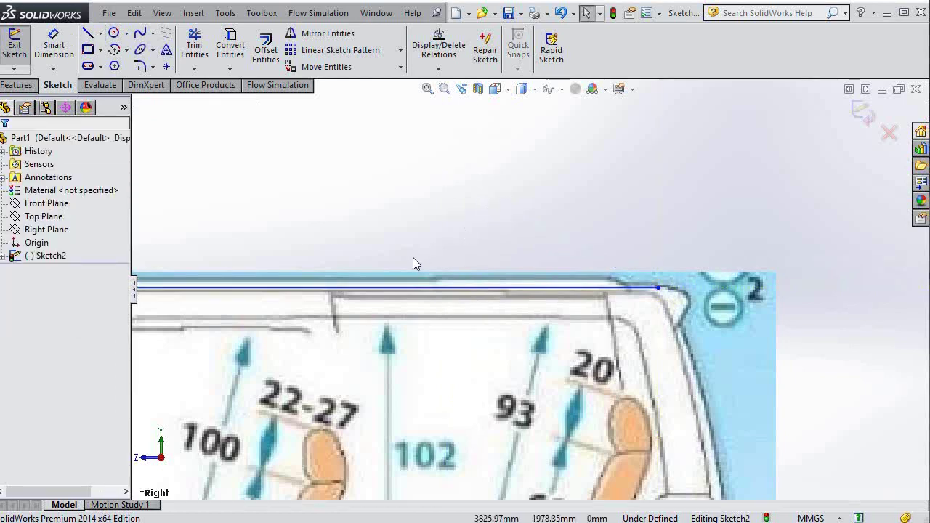
- Bridge the front and upper roof lines with a short 66.51 mm sloped step line
scroll(413, 260, up, 2)
scroll(367, 279, up, 2)
scroll(304, 308, down, 2)
scroll(461, 286, down, 3)
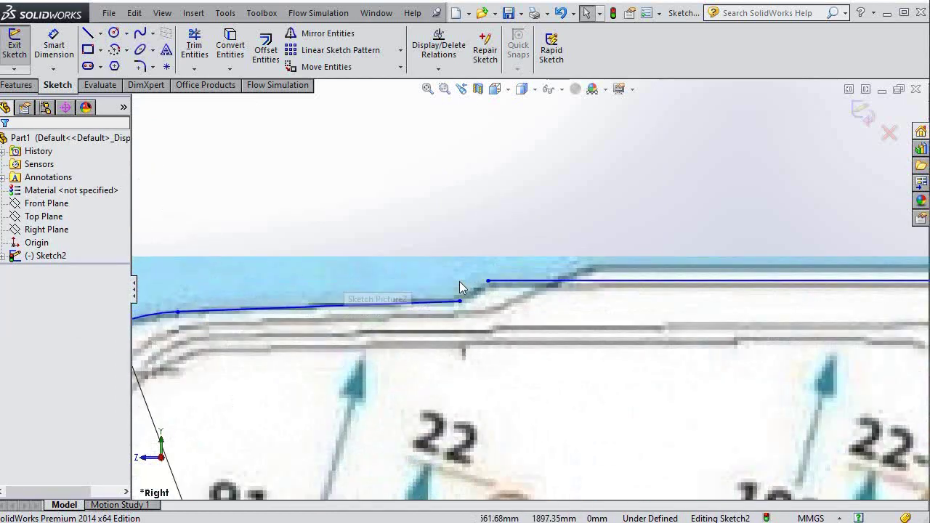
scroll(460, 286, down, 1)
click(87, 33)
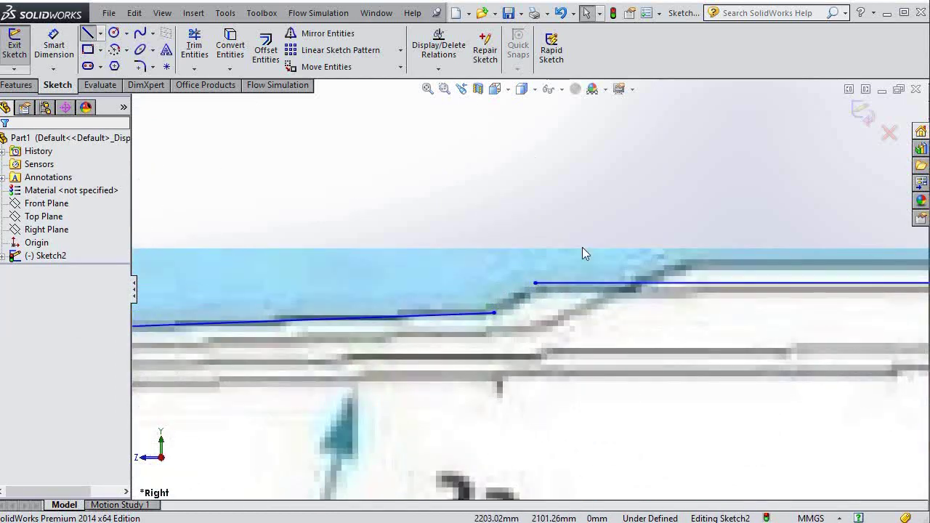
click(493, 313)
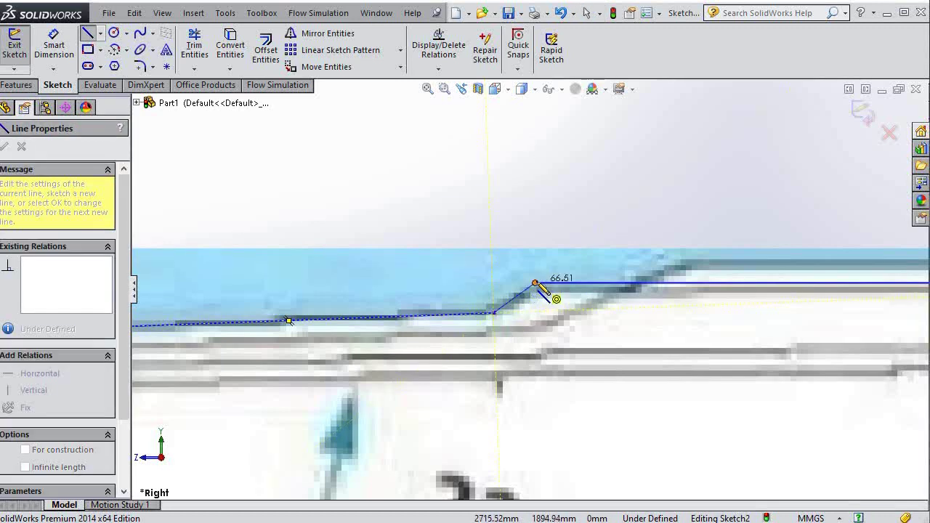
click(536, 282)
key(Escape)
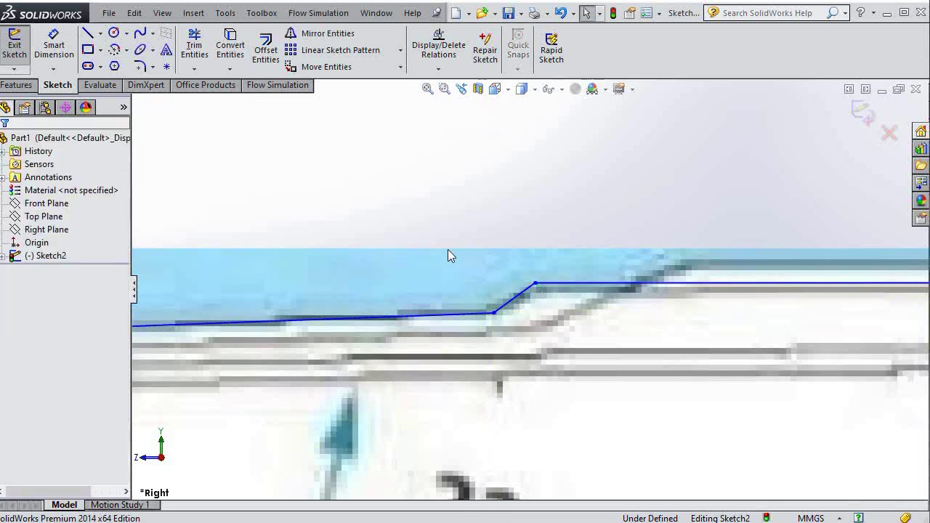
click(141, 66)
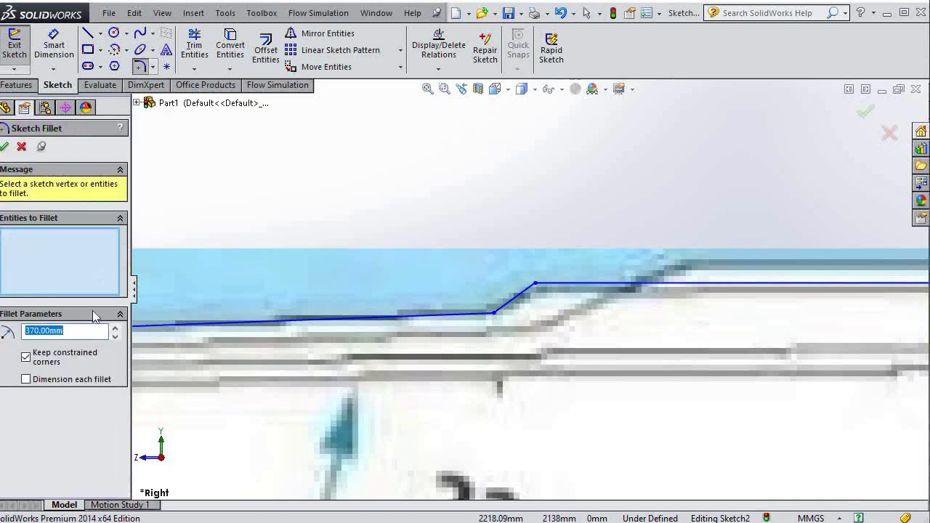
- Fillet the lower corner of the roof step with an R60 radius
text(10)
click(478, 315)
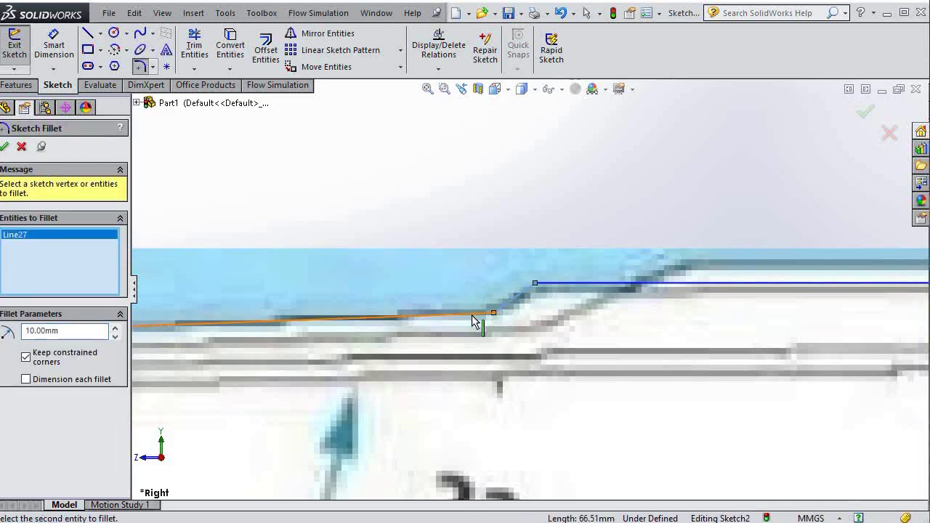
click(491, 314)
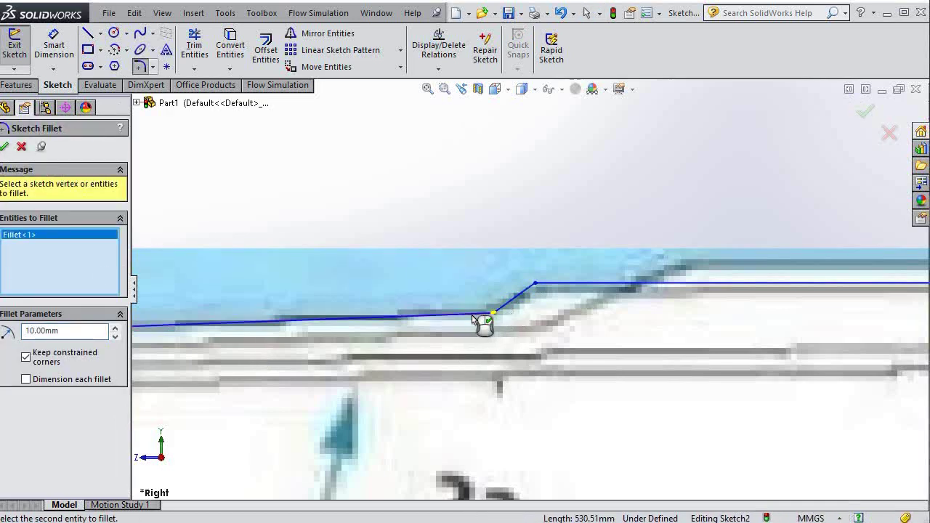
click(114, 328)
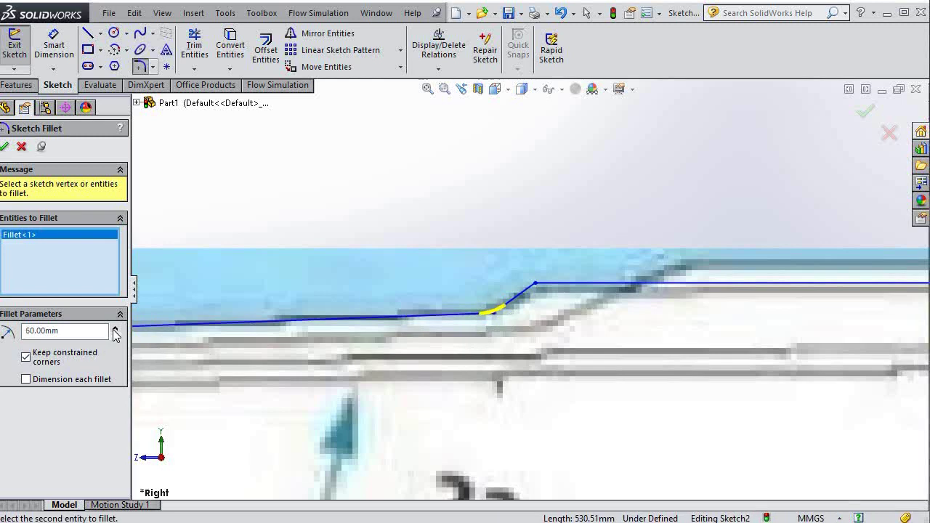
click(4, 147)
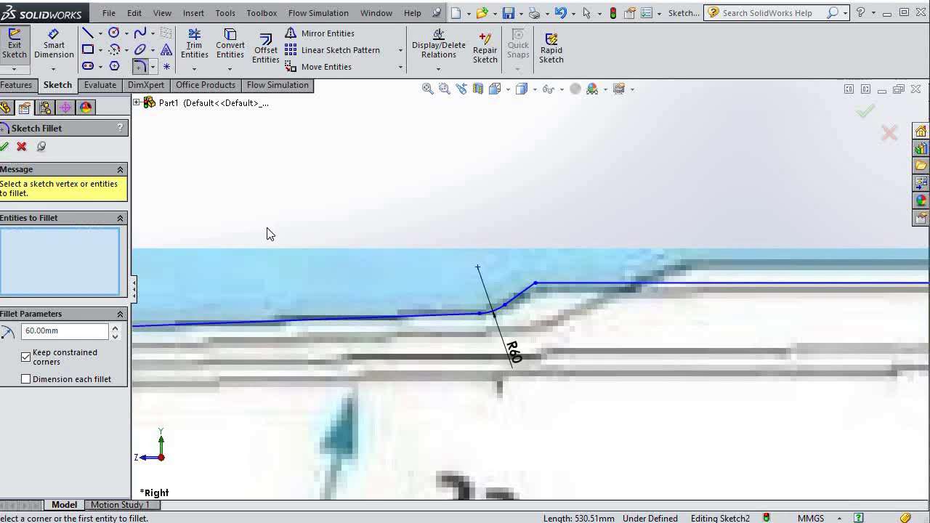
- Fillet the upper corner of the roof step with an R110 radius
click(521, 298)
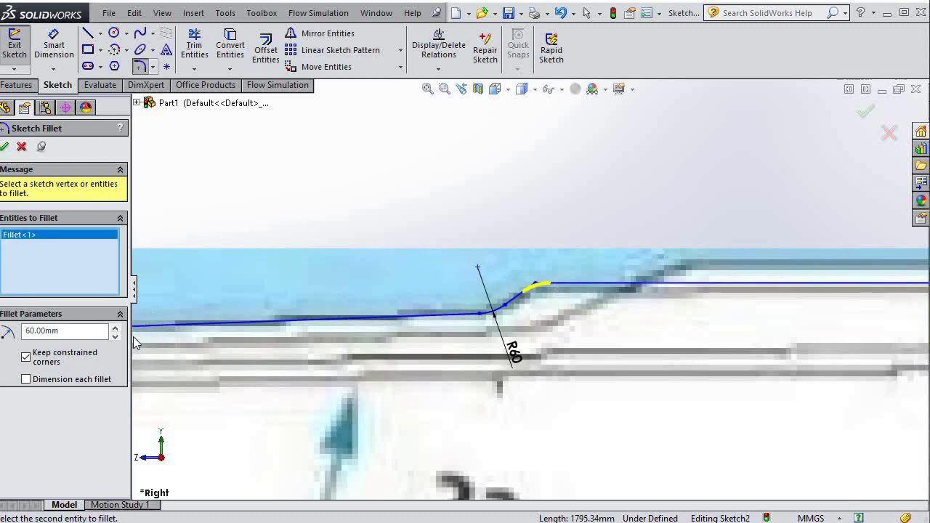
click(114, 328)
click(114, 327)
click(114, 327)
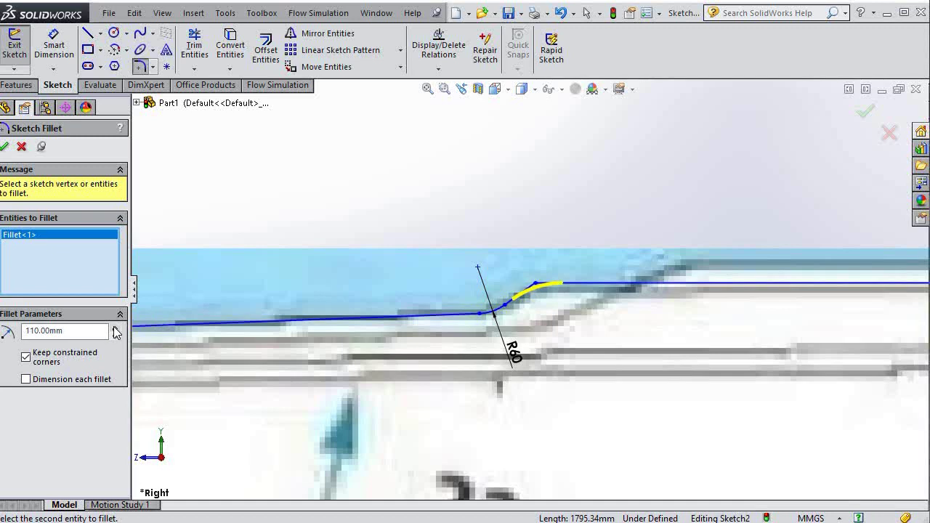
click(5, 147)
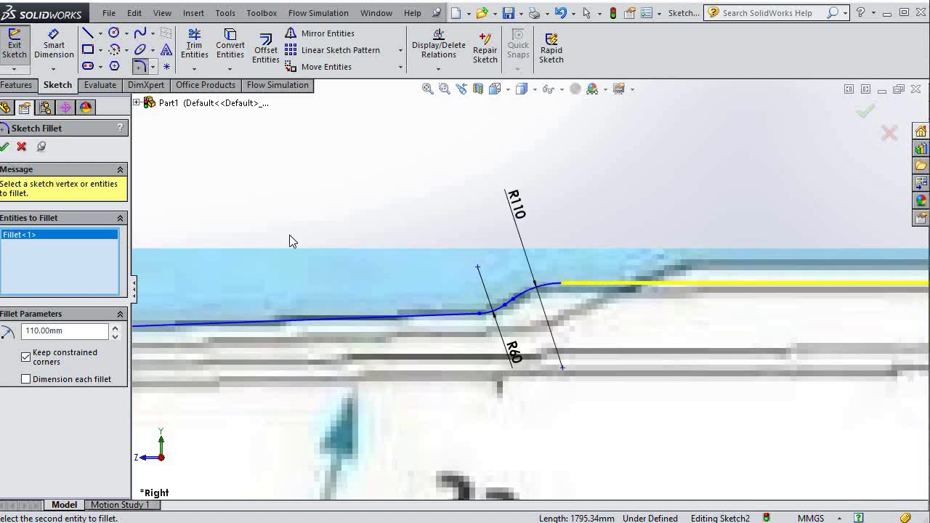
- Zoom to the rear roof corner and start, then cancel, a line at the roof line's end
scroll(555, 301, up, 2)
scroll(555, 301, up, 1)
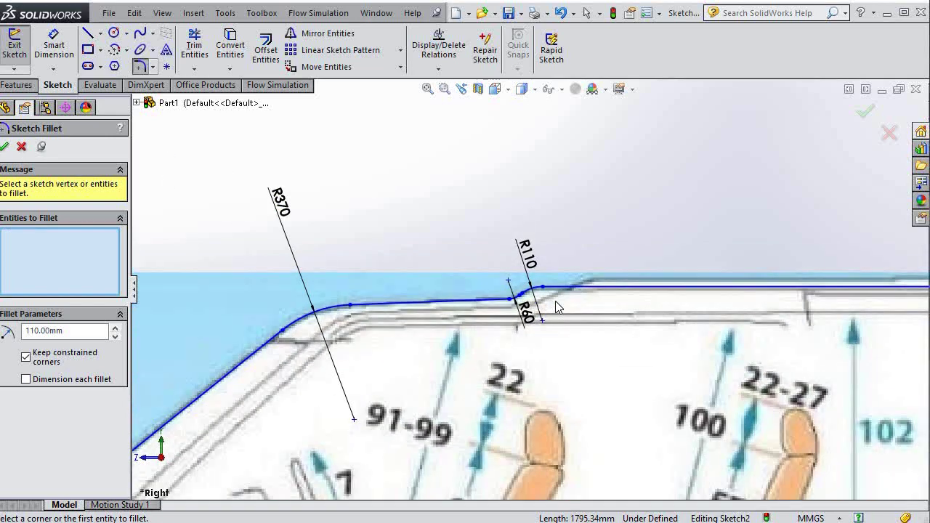
scroll(557, 306, up, 2)
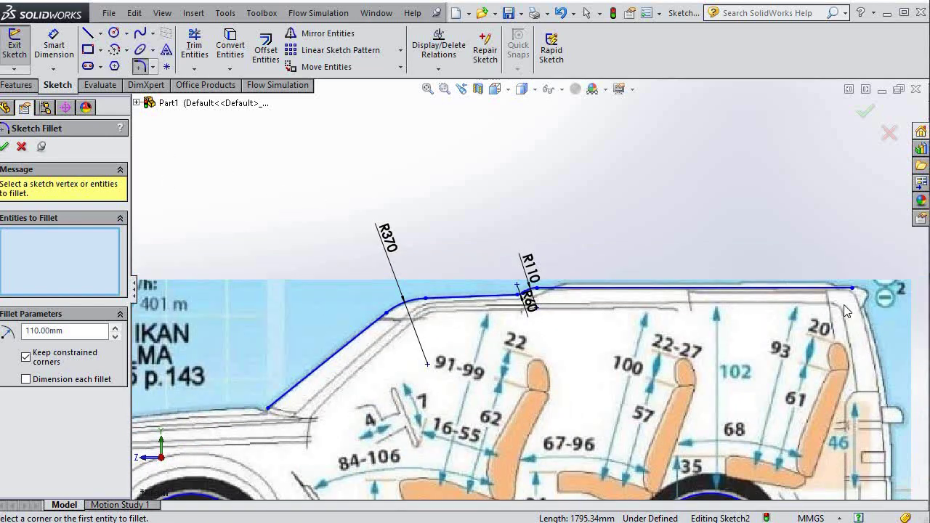
scroll(846, 311, down, 1)
scroll(794, 304, down, 1)
scroll(793, 303, down, 2)
scroll(794, 304, down, 2)
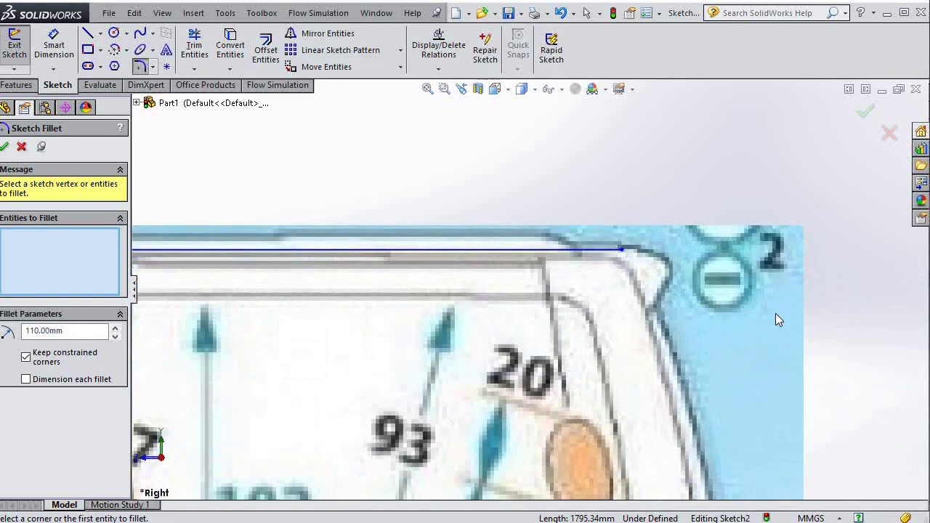
scroll(775, 313, down, 2)
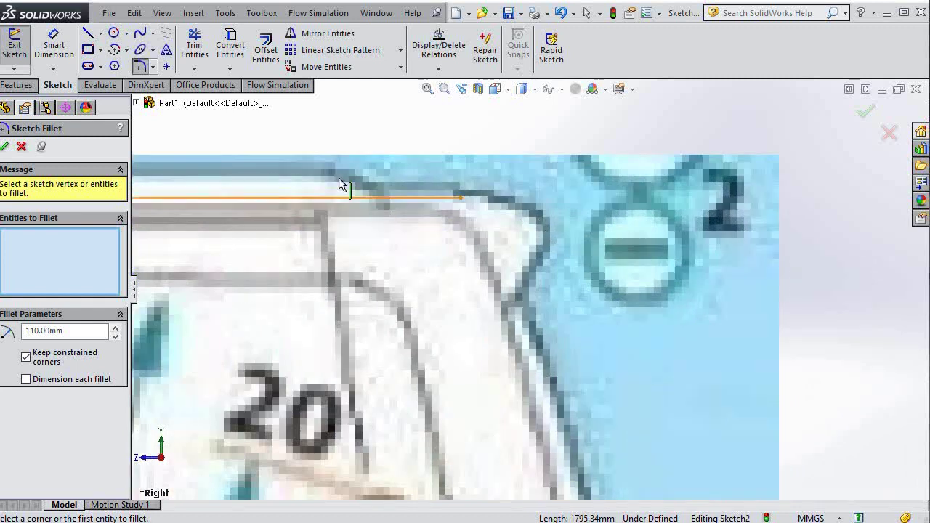
click(88, 34)
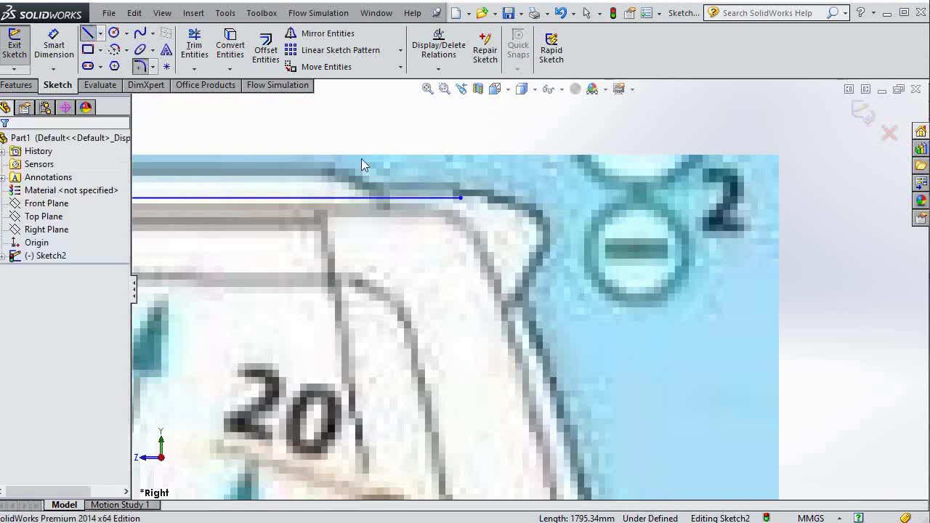
click(460, 198)
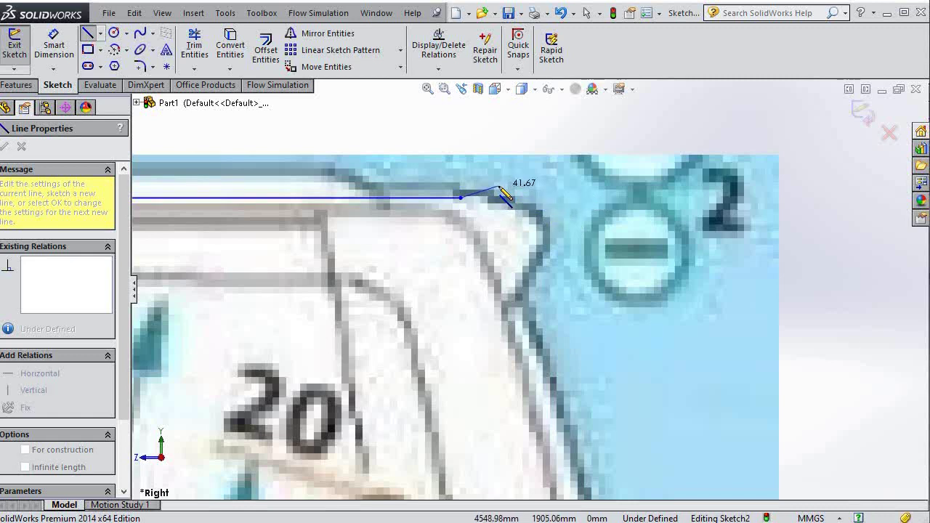
key(Escape)
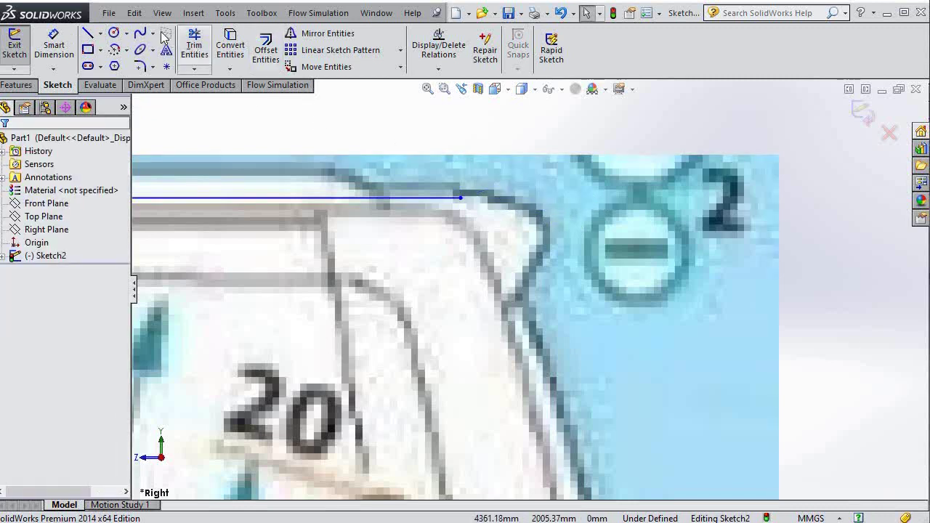
- Draw an eight-point spline from the roof line's end around the rear corner and down the rear edge
click(141, 33)
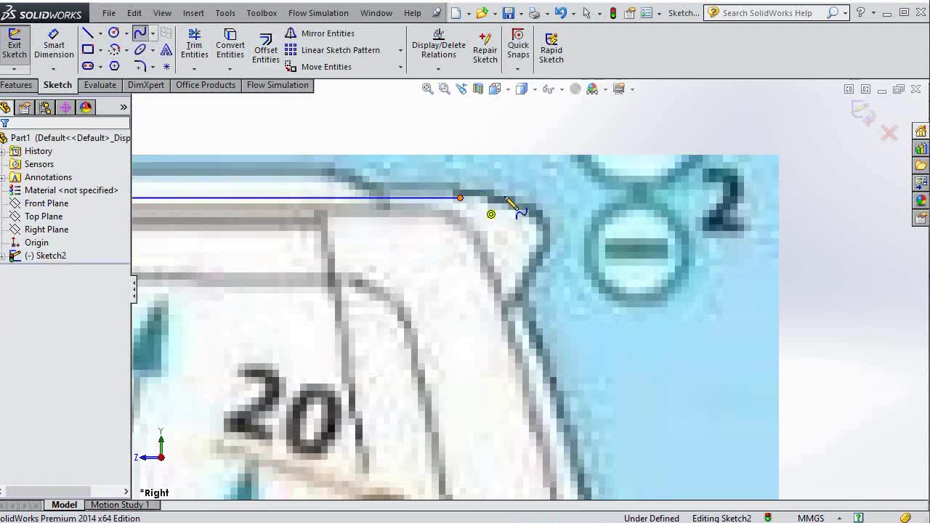
click(460, 197)
click(514, 203)
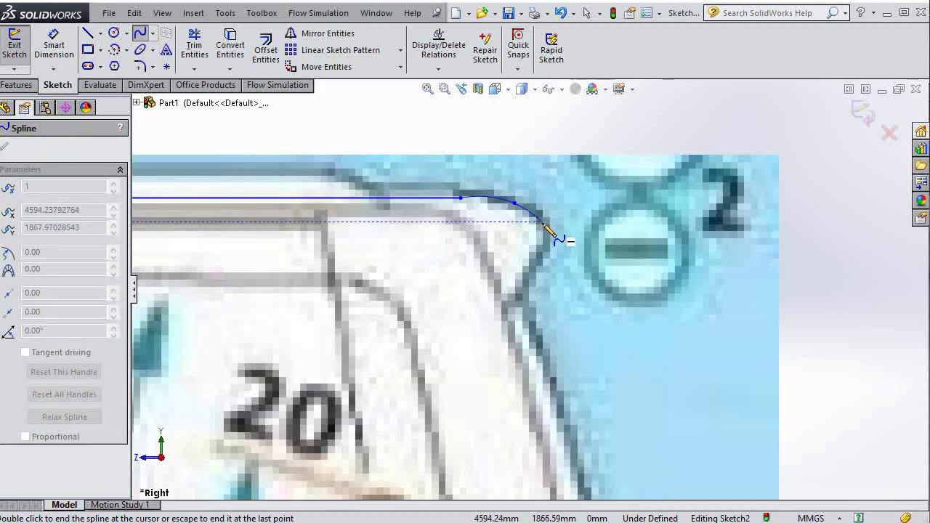
click(542, 218)
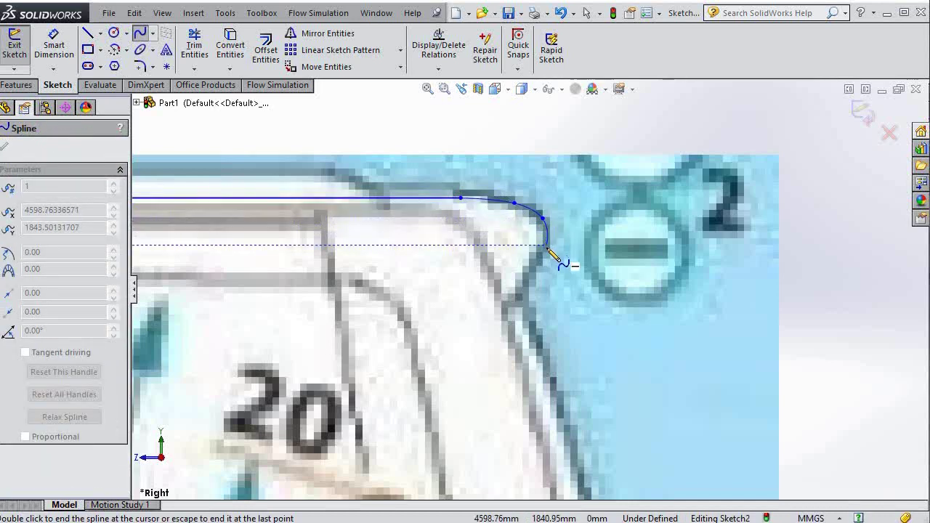
click(546, 246)
click(538, 266)
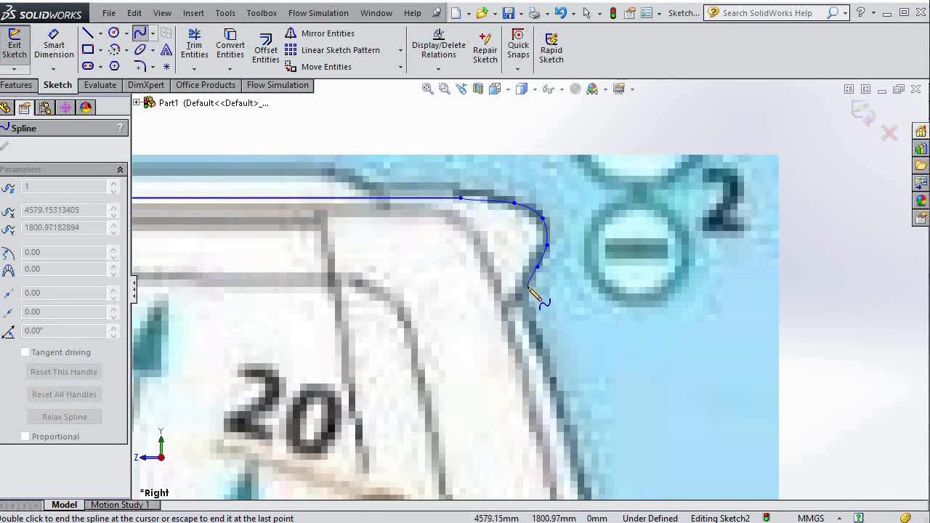
click(528, 288)
click(528, 304)
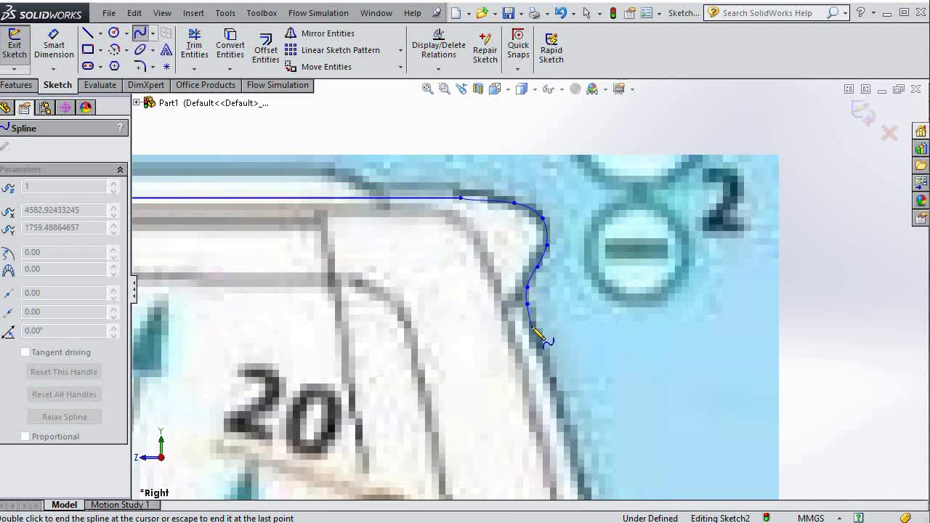
double_click(532, 327)
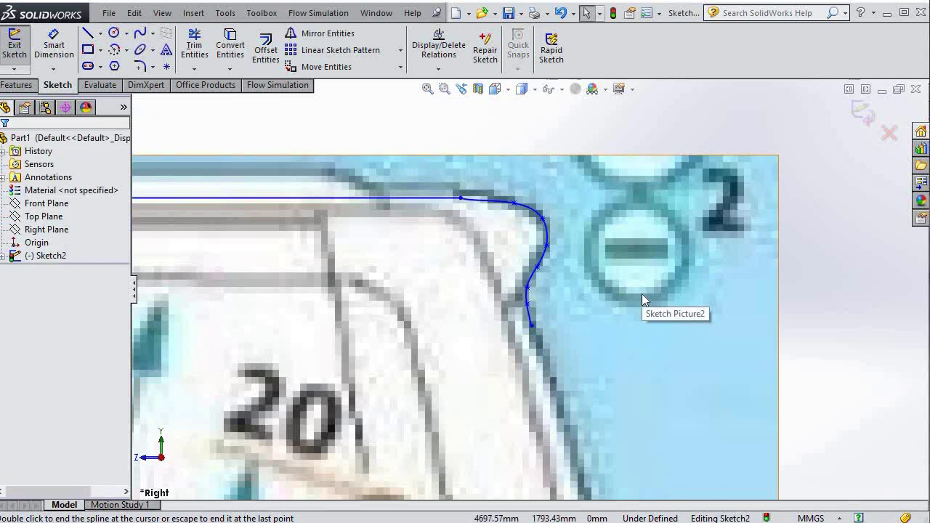
scroll(523, 214, down, 3)
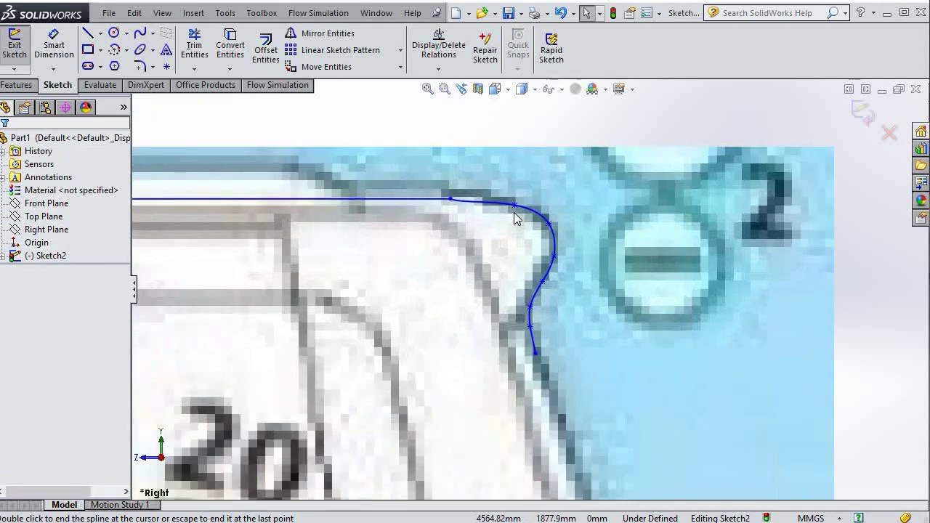
scroll(485, 226, down, 3)
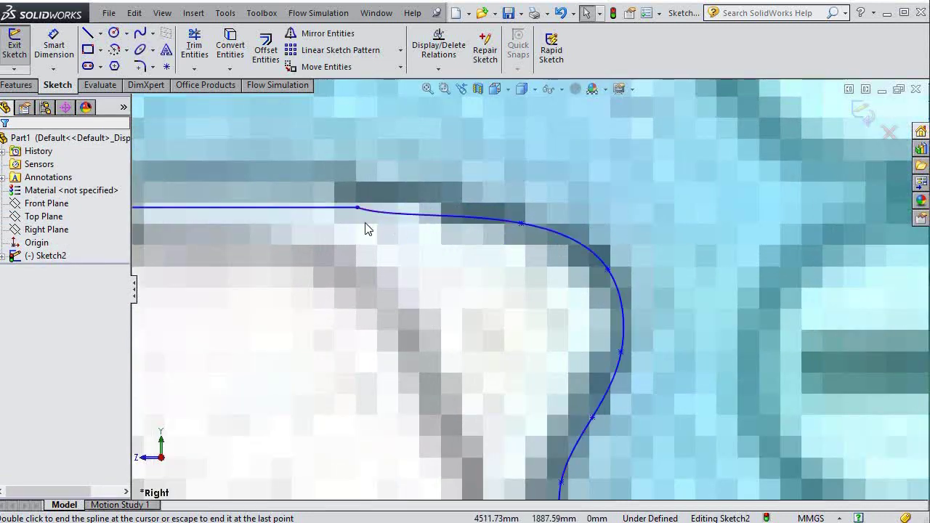
- Draw a slanted helper line past the rear corner and extend the roof line to it
click(87, 37)
scroll(654, 239, up, 2)
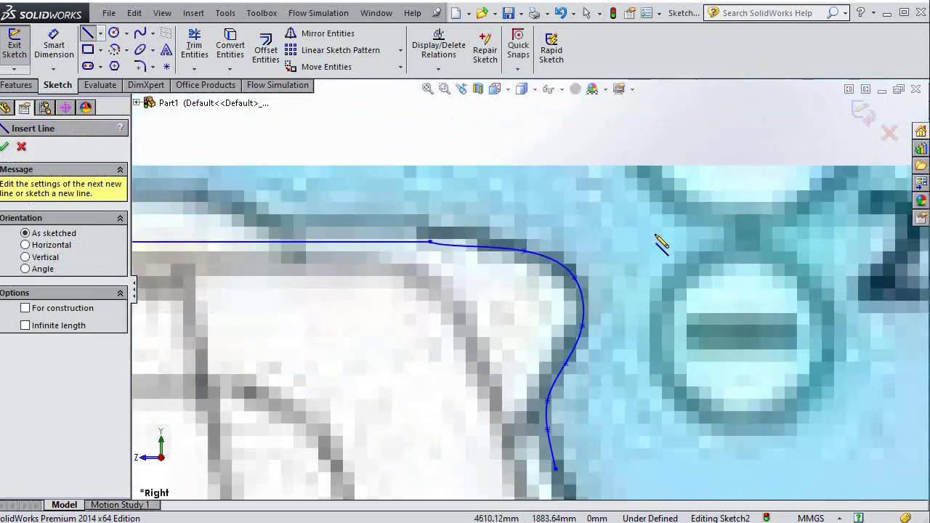
scroll(642, 239, up, 2)
click(587, 217)
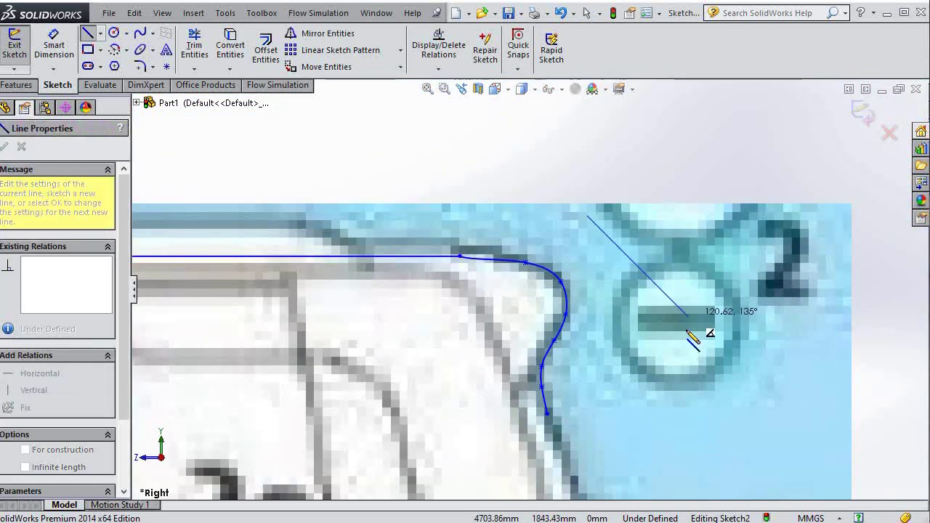
click(694, 349)
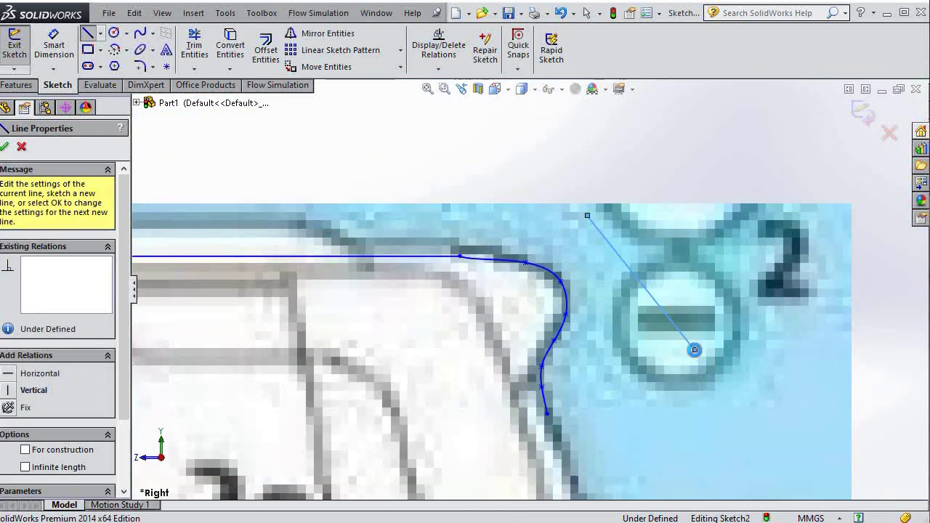
key(Escape)
click(194, 69)
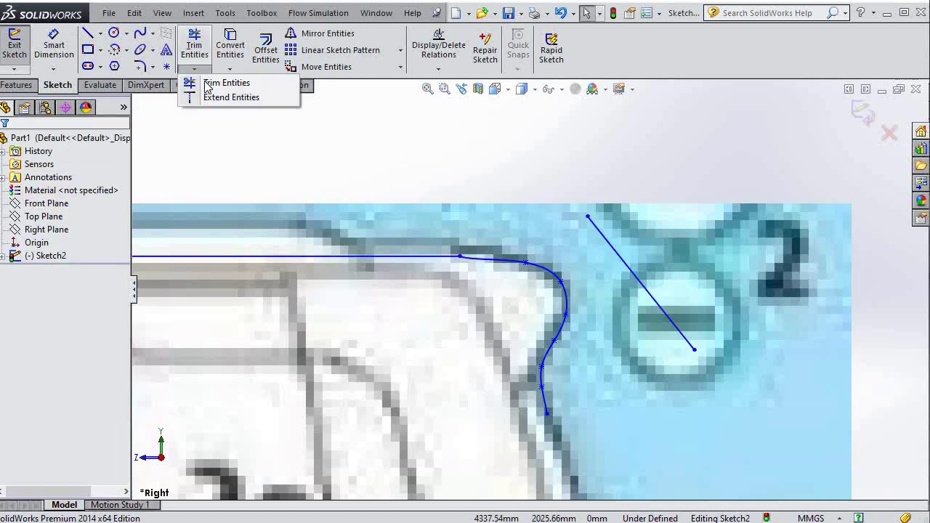
click(222, 97)
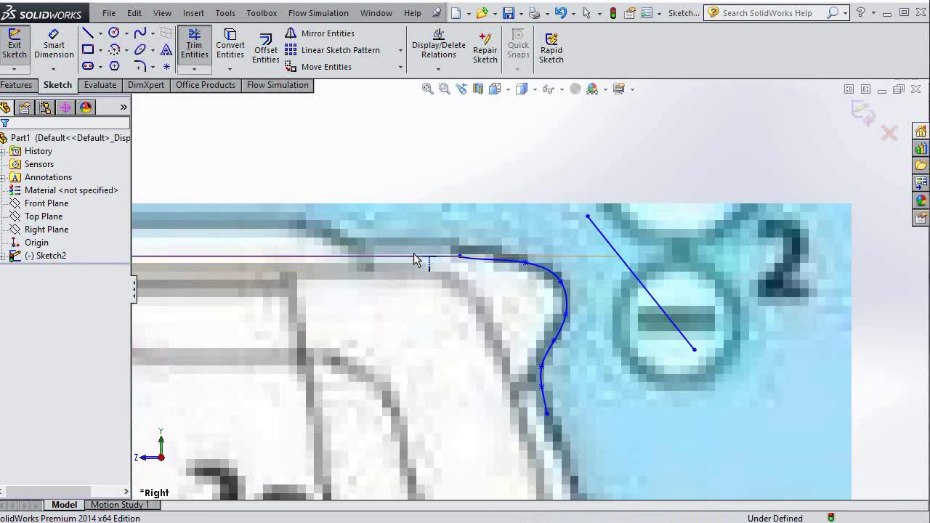
click(501, 264)
scroll(501, 264, down, 2)
scroll(501, 264, down, 3)
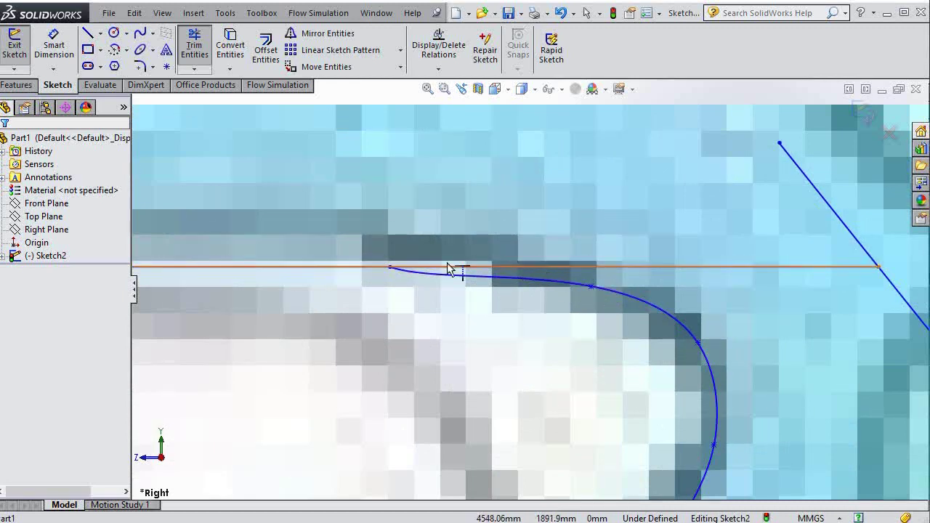
- Join the spline to the roof line's endpoint with a short line and delete the slanted helper line
click(87, 33)
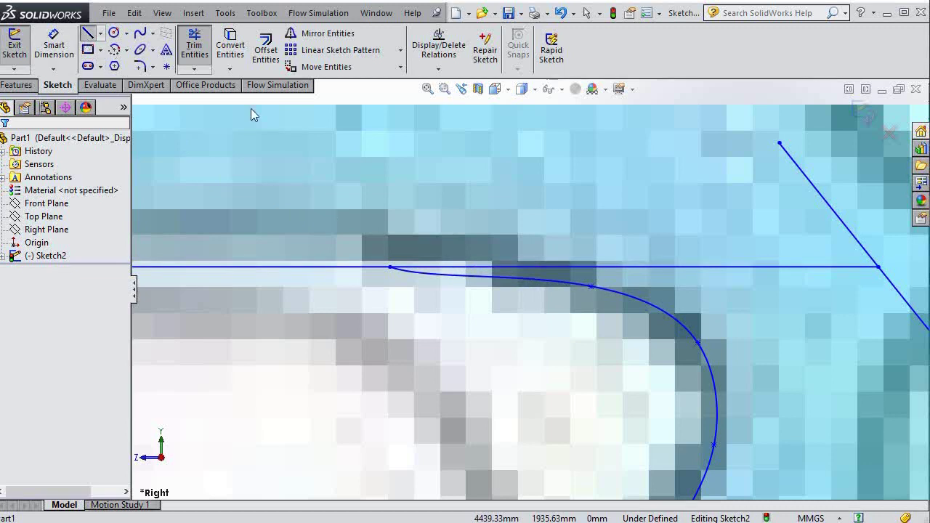
click(607, 297)
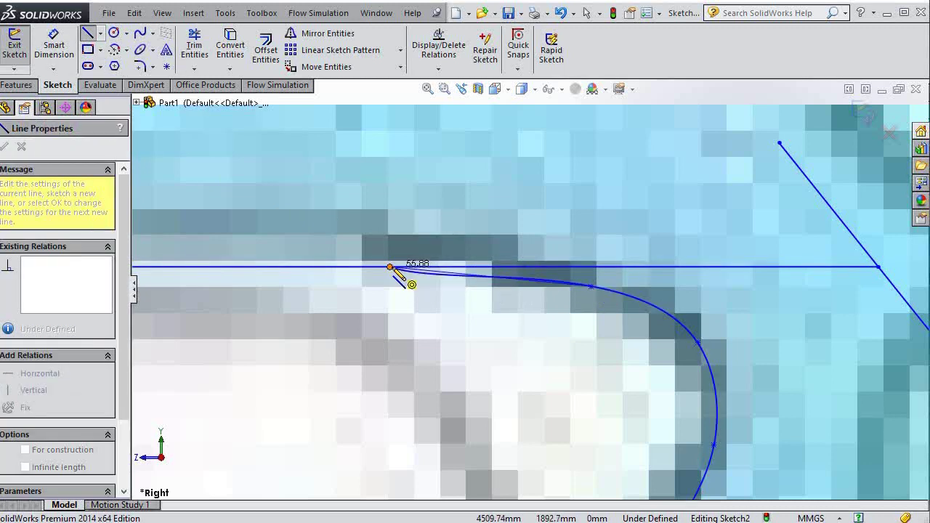
click(391, 268)
key(Escape)
key(Escape)
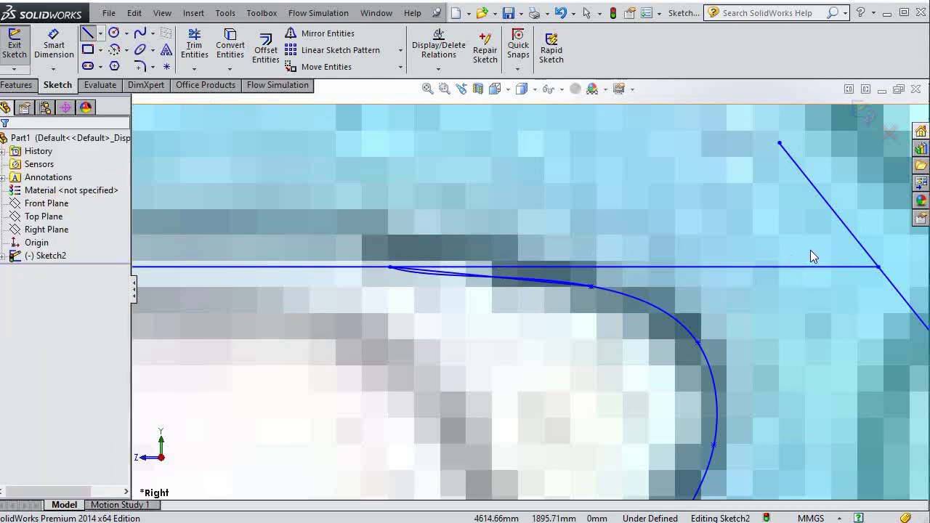
click(841, 225)
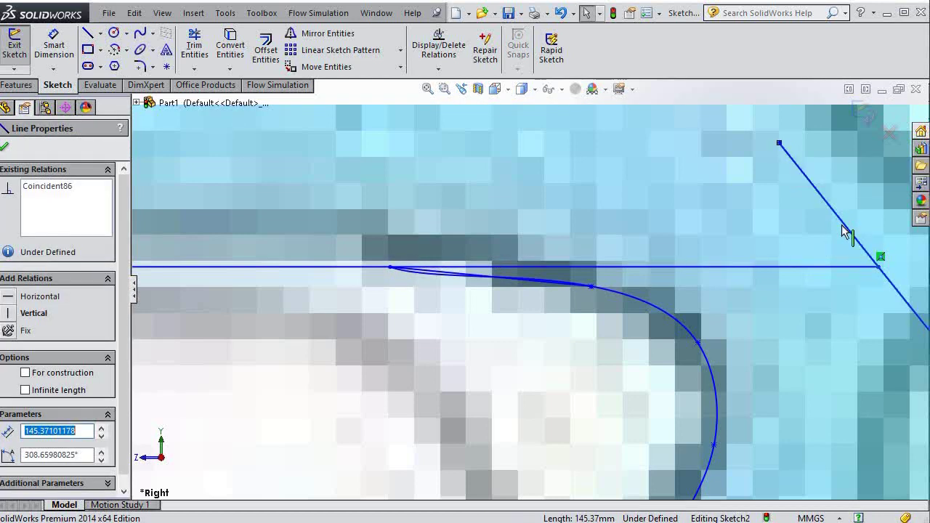
key(Delete)
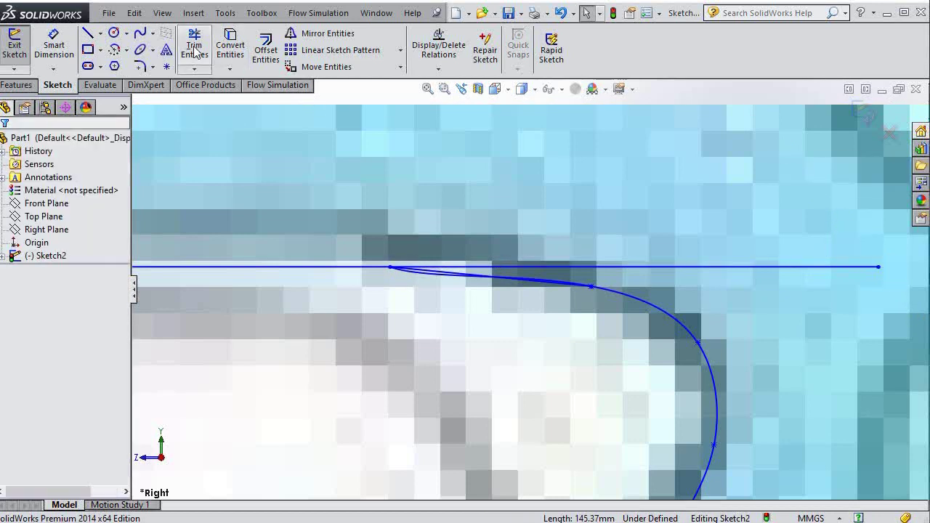
click(194, 43)
- Trim away the roof line's overhang beyond the spline
click(779, 266)
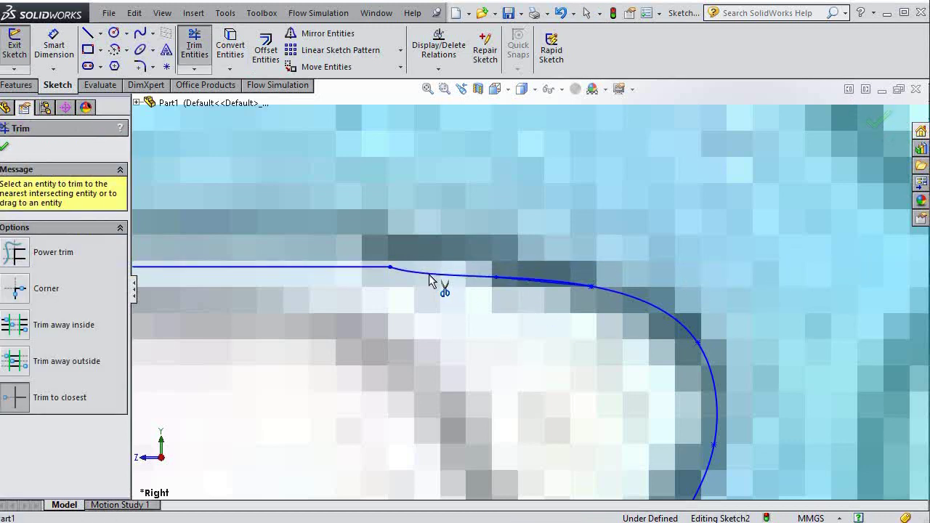
key(Escape)
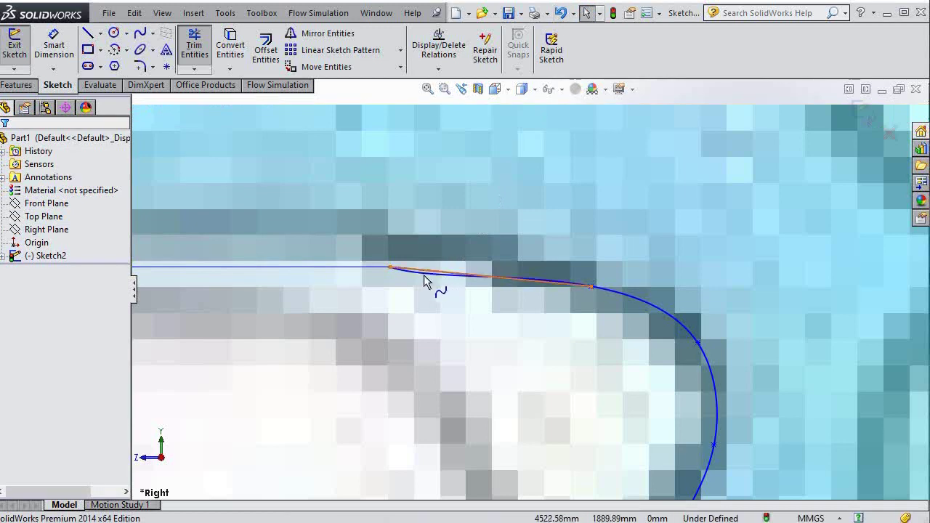
click(200, 54)
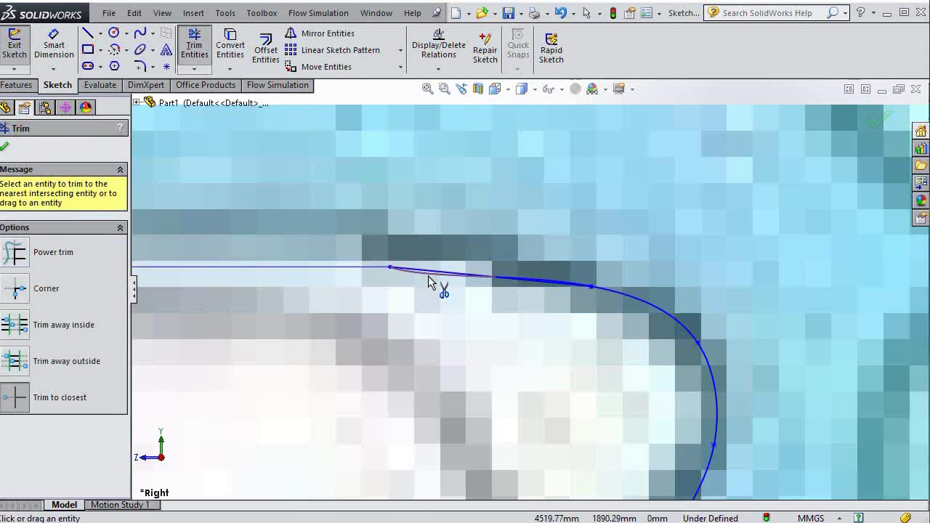
scroll(522, 294, down, 2)
scroll(522, 294, down, 3)
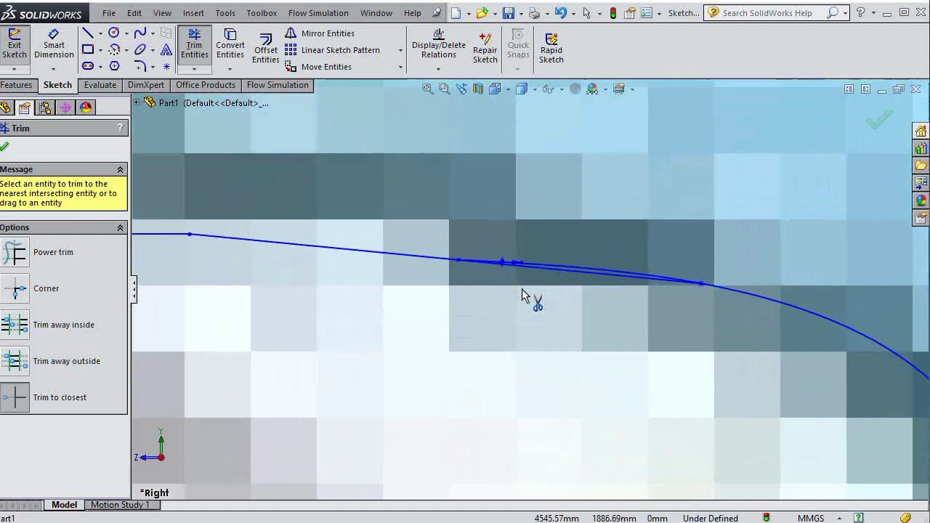
scroll(522, 294, down, 2)
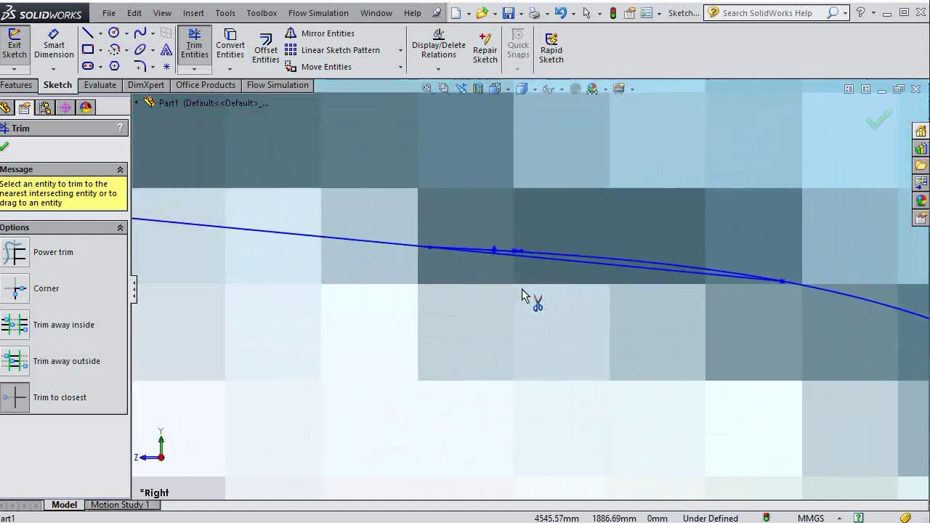
- Trim the doubled segment along the roof curve near the rear corner
click(642, 259)
scroll(642, 259, up, 1)
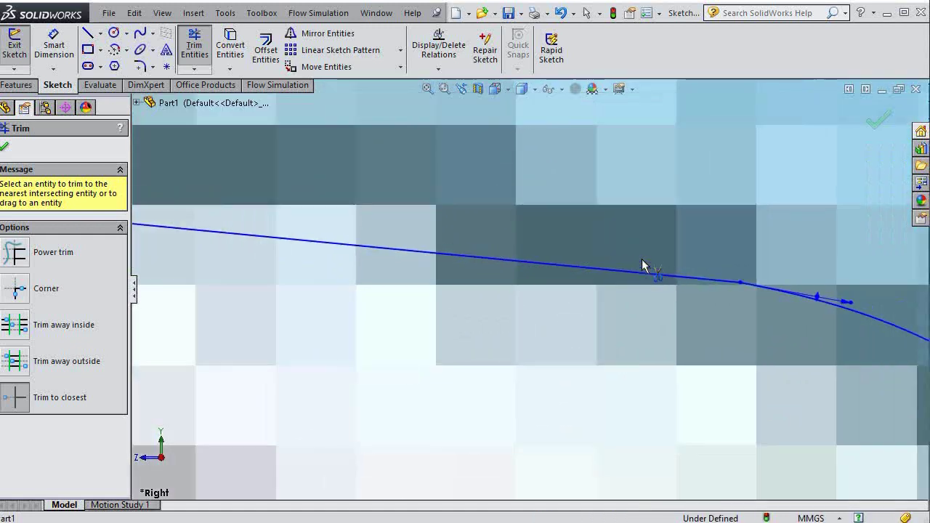
scroll(642, 259, up, 2)
scroll(642, 259, up, 1)
scroll(642, 259, up, 1)
scroll(642, 259, up, 1)
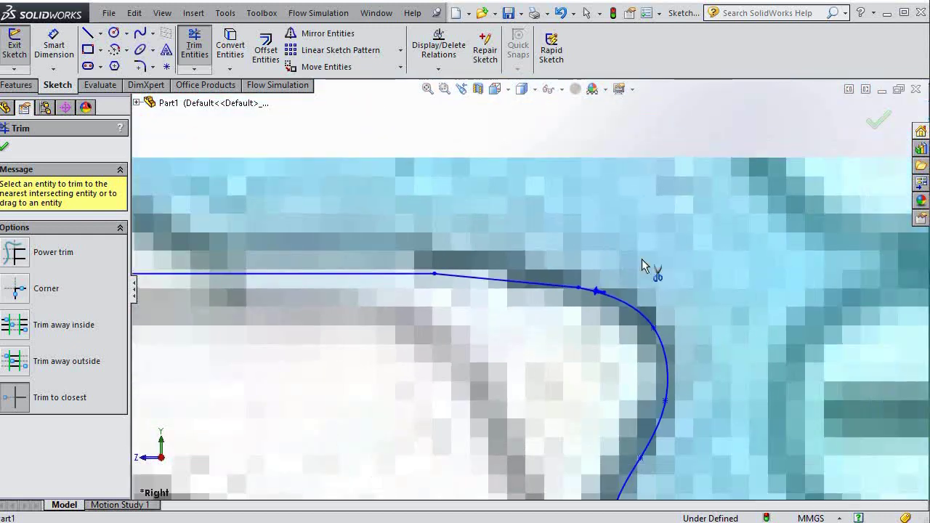
scroll(642, 258, up, 1)
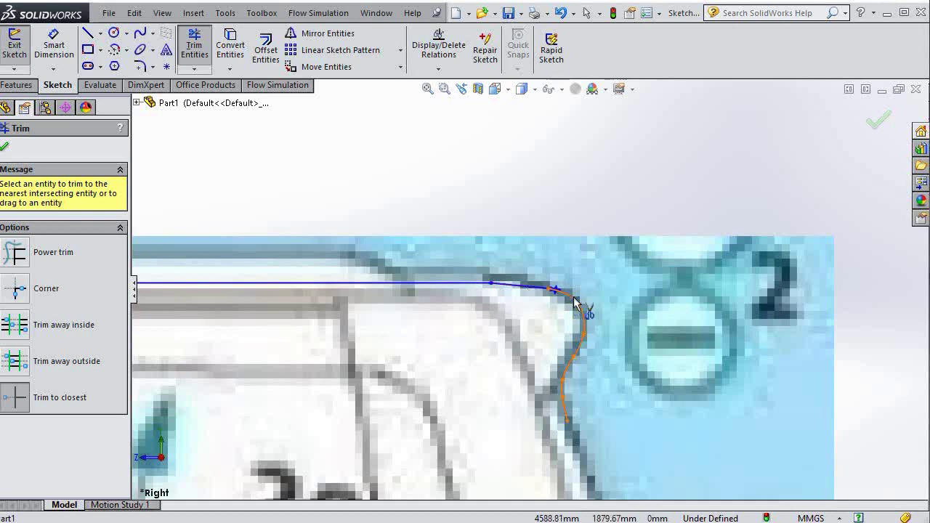
scroll(602, 342, up, 2)
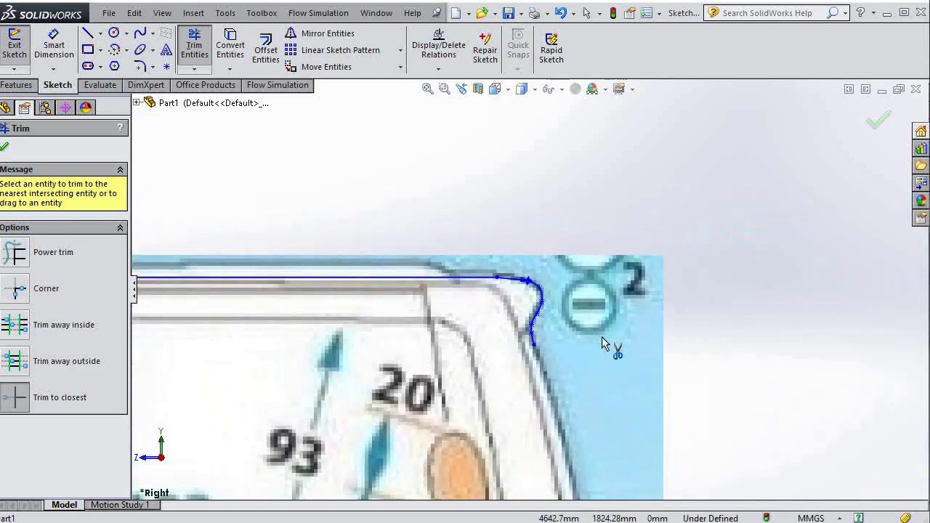
scroll(574, 339, up, 1)
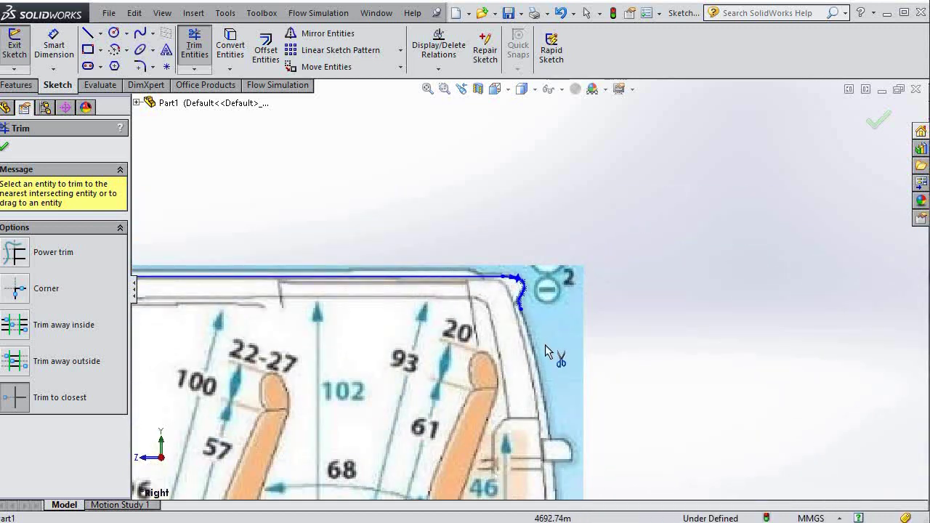
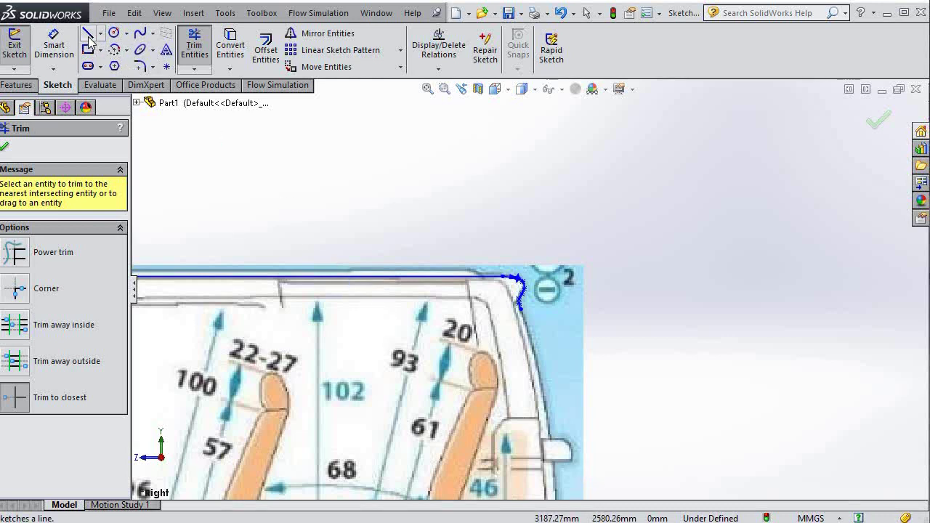
- Draw a three-point arc tracing the tailgate from the roof curve's end to the lower rear
click(127, 51)
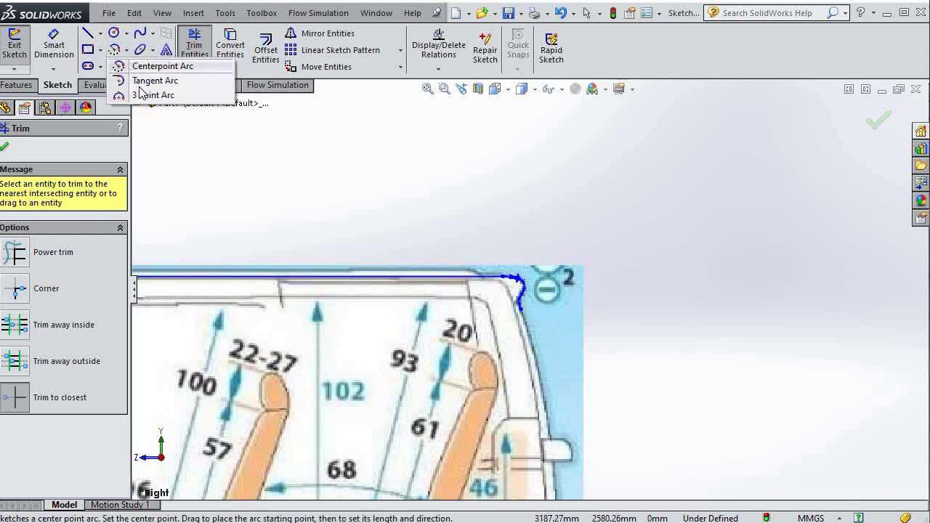
click(138, 90)
click(520, 308)
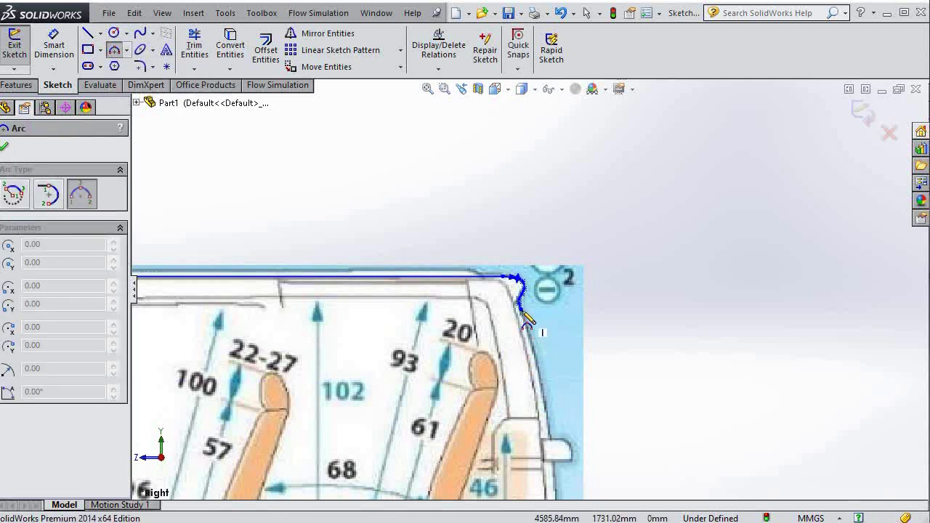
scroll(565, 444, up, 3)
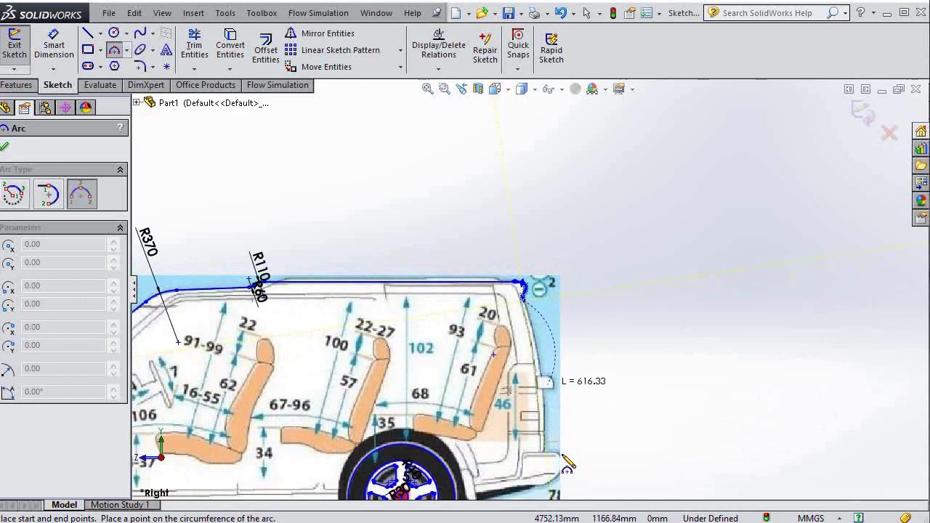
scroll(561, 451, up, 1)
scroll(552, 434, down, 3)
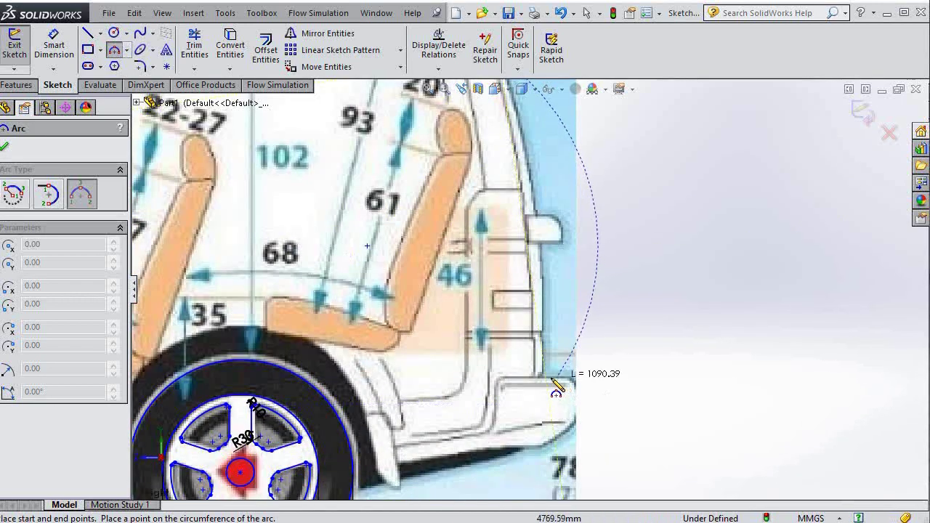
click(545, 377)
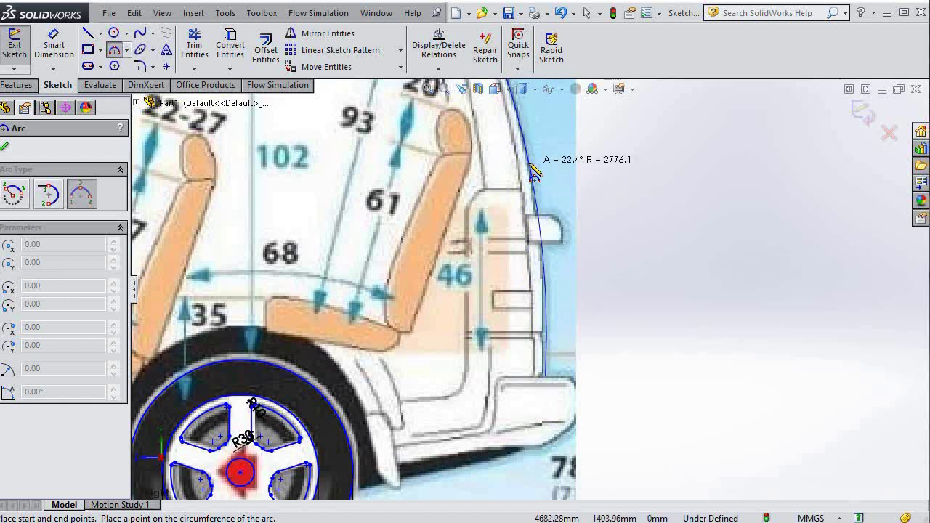
click(533, 172)
scroll(568, 221, up, 1)
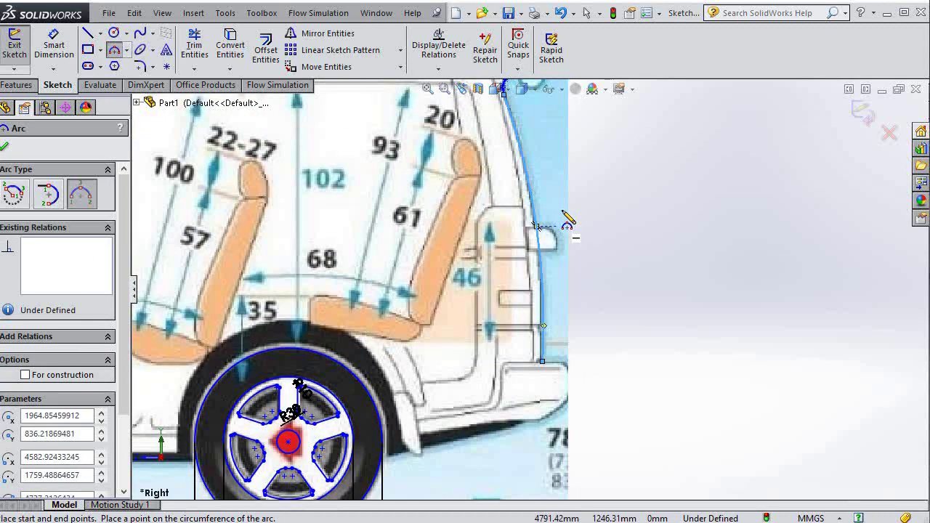
scroll(568, 220, up, 1)
scroll(575, 326, down, 2)
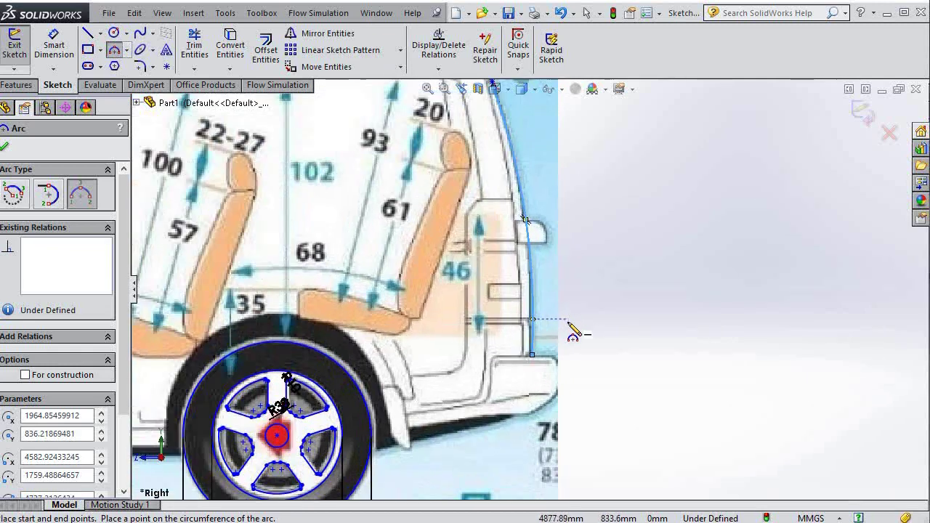
key(Escape)
- Trace the rear bumper's back edge, lower corner and underside toward the rear wheel with lines
key(l)
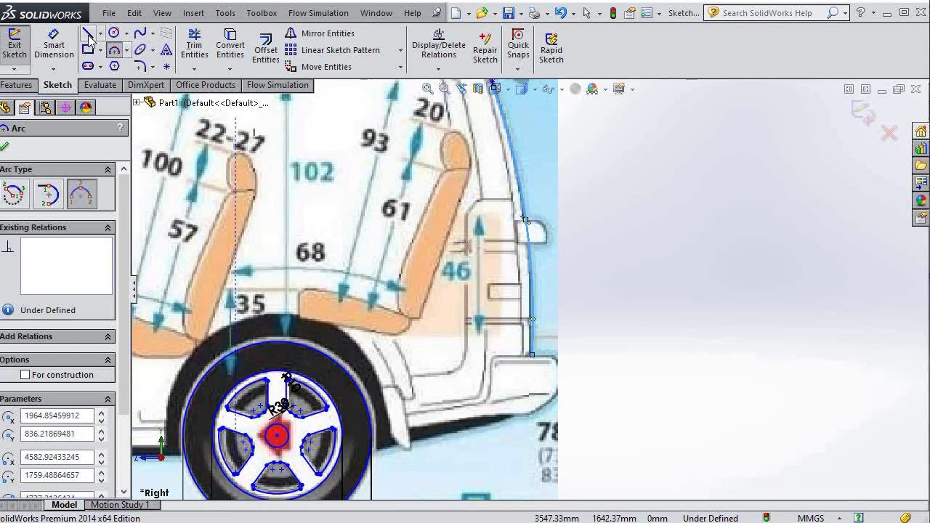
click(533, 355)
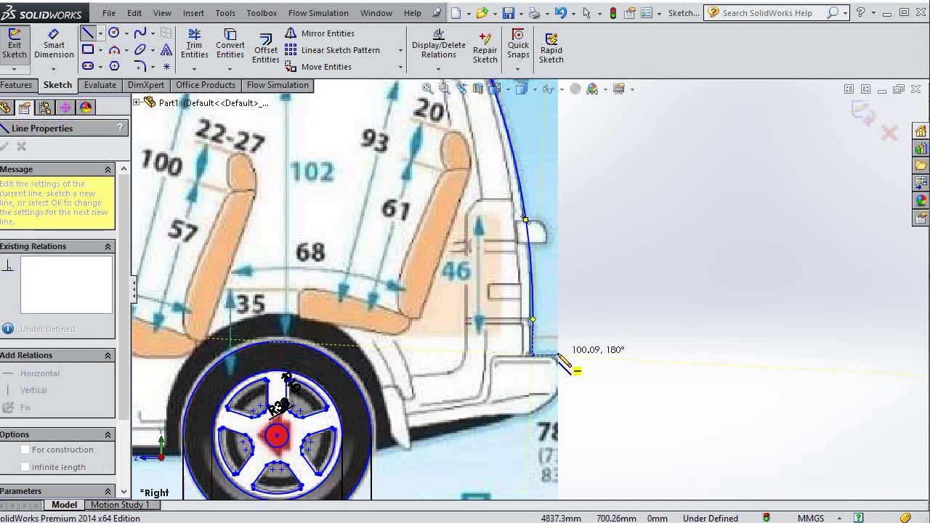
click(558, 355)
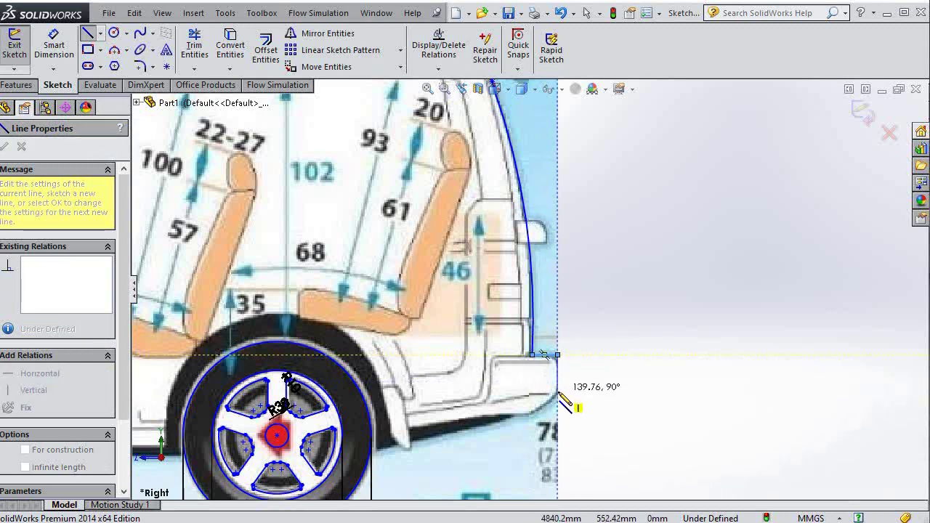
click(558, 391)
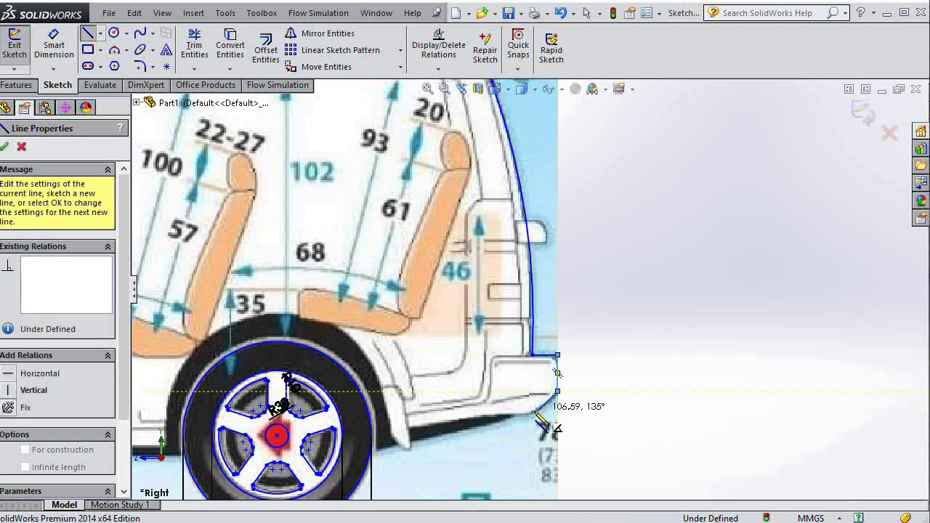
scroll(539, 410, down, 3)
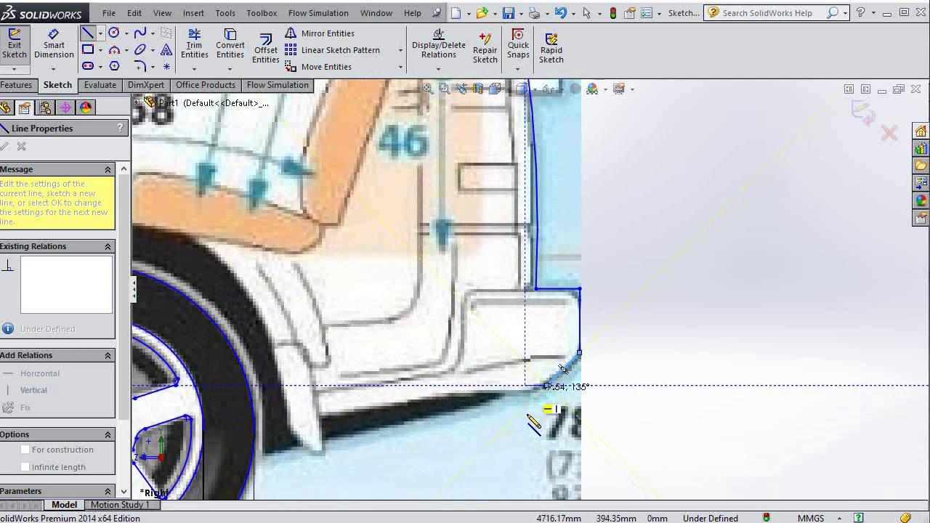
click(550, 374)
click(530, 385)
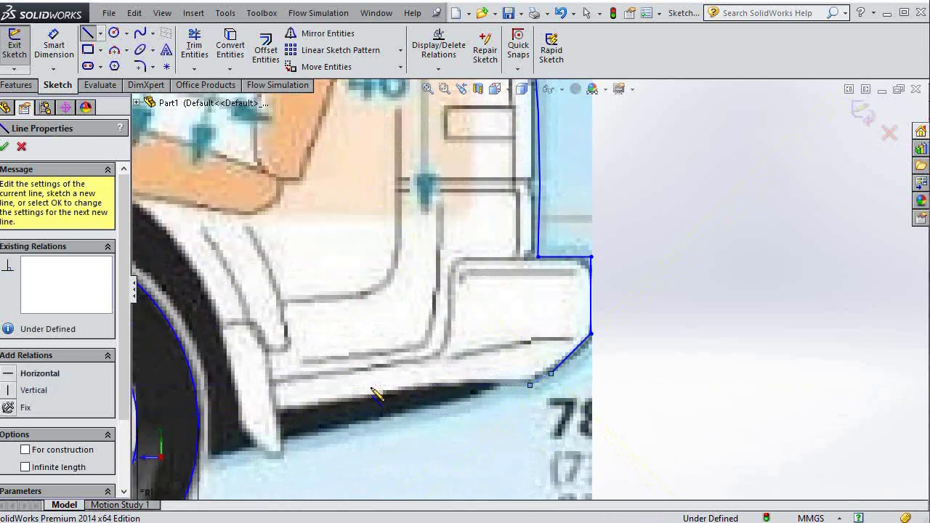
click(283, 415)
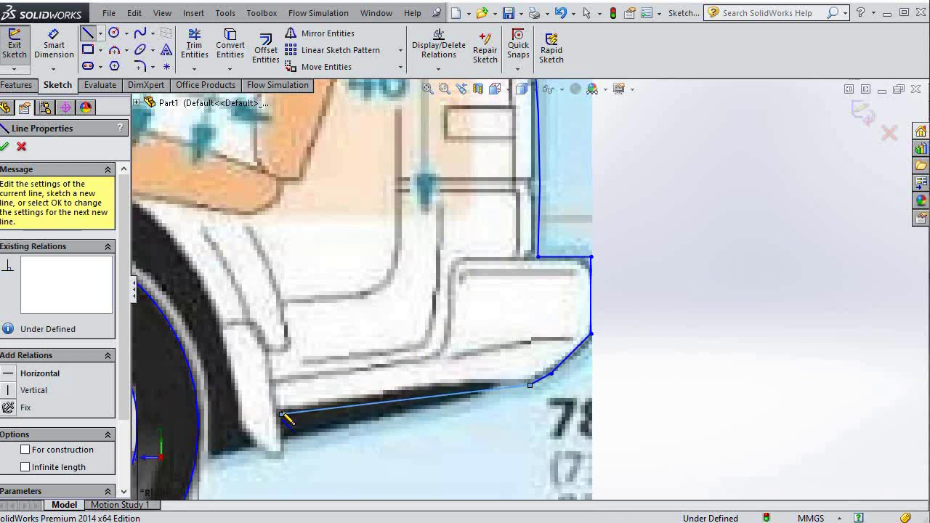
key(Escape)
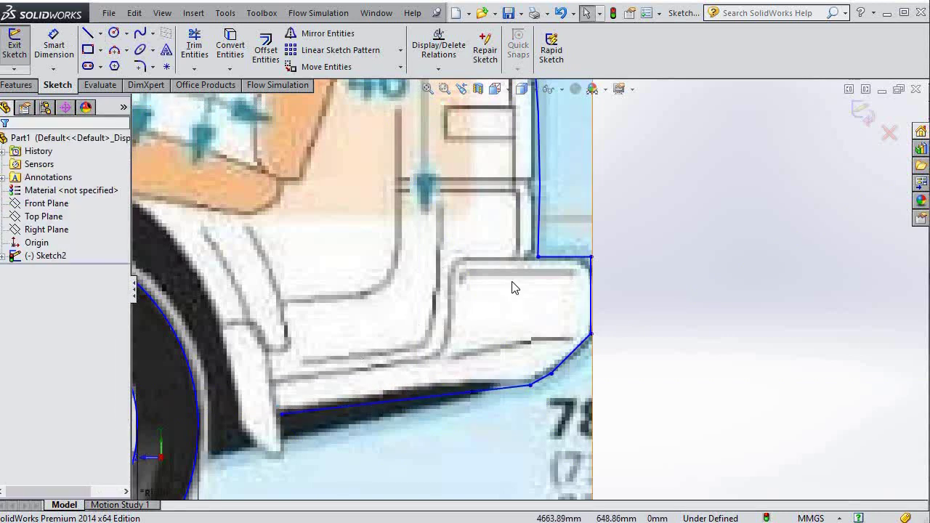
- Round the rear bumper's top corner with a 40 mm sketch fillet
click(140, 66)
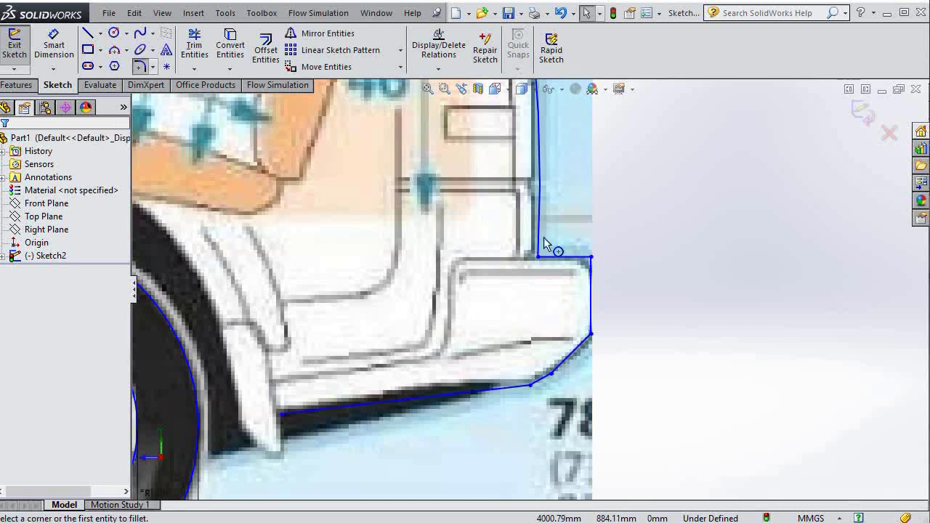
click(592, 285)
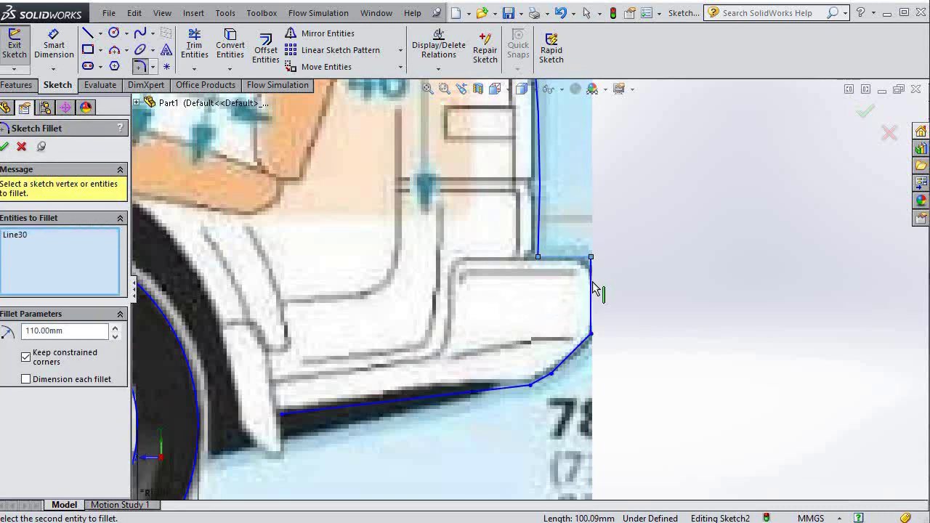
click(115, 336)
click(115, 336)
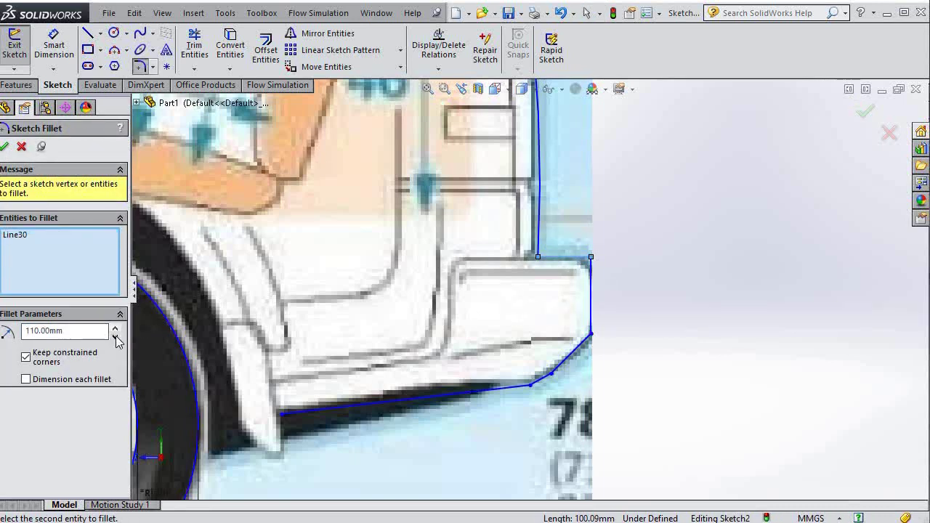
click(114, 336)
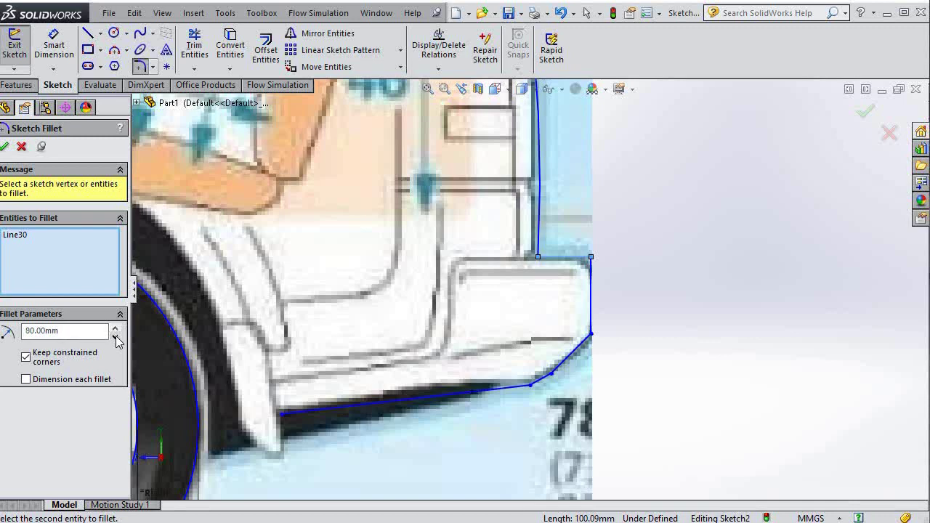
click(592, 287)
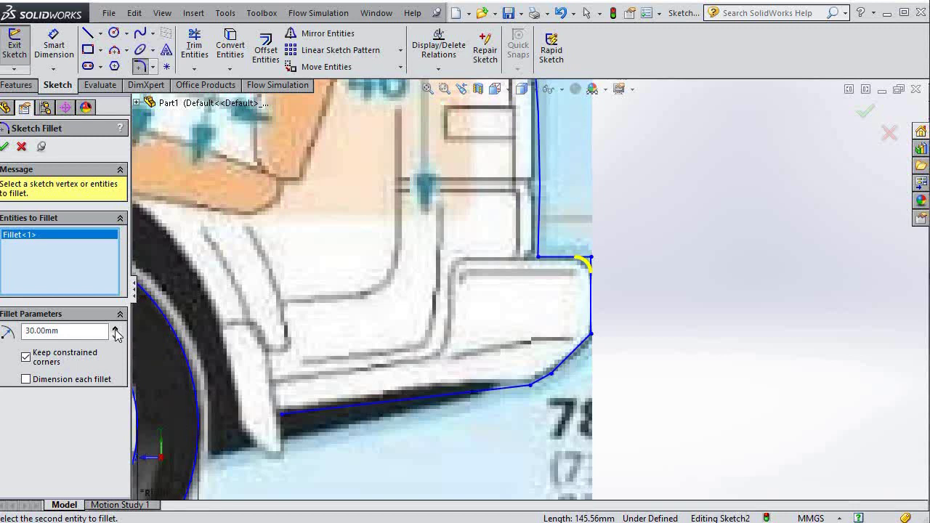
click(4, 148)
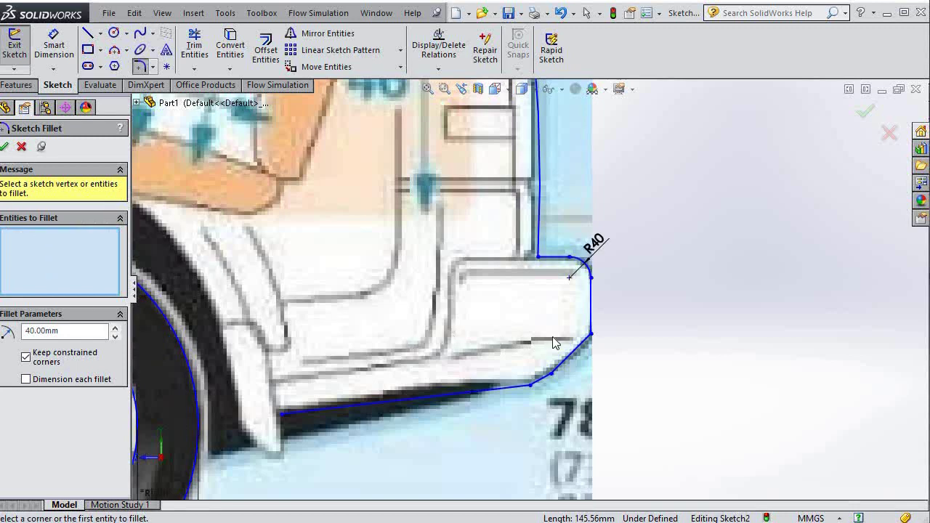
- Add a matching R40 fillet at the rear bumper's lower corner
click(591, 332)
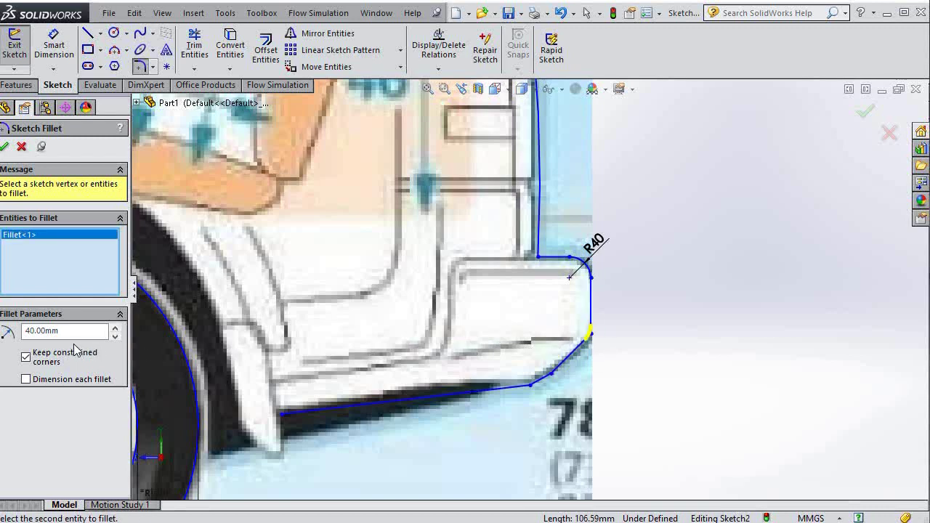
click(5, 147)
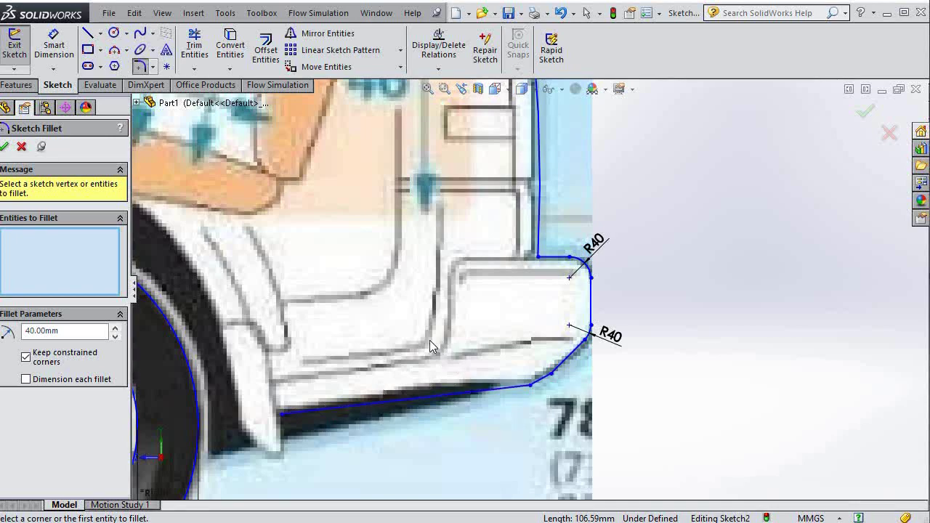
scroll(429, 340, up, 2)
scroll(430, 347, up, 2)
- Trace the hood's top edge with a three-point arc from the windshield base to the front corner
scroll(429, 347, up, 2)
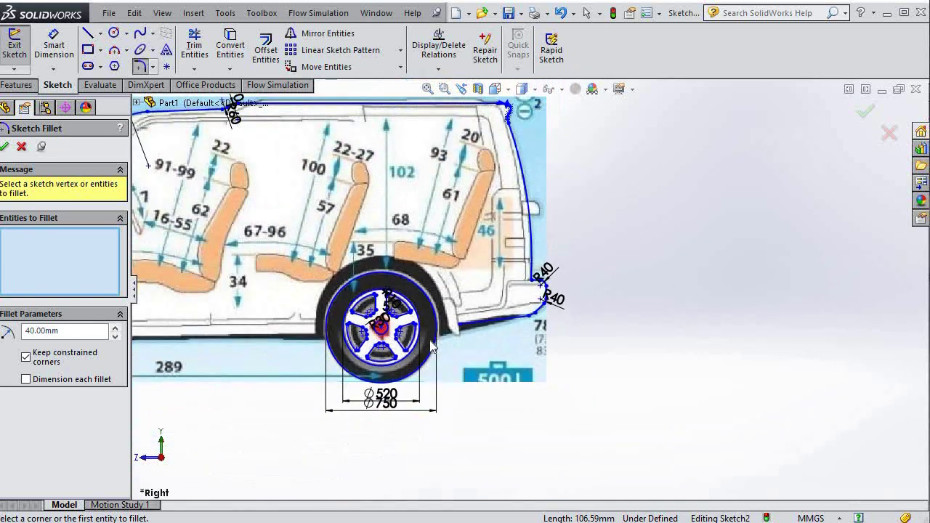
scroll(347, 296, up, 1)
scroll(309, 244, down, 2)
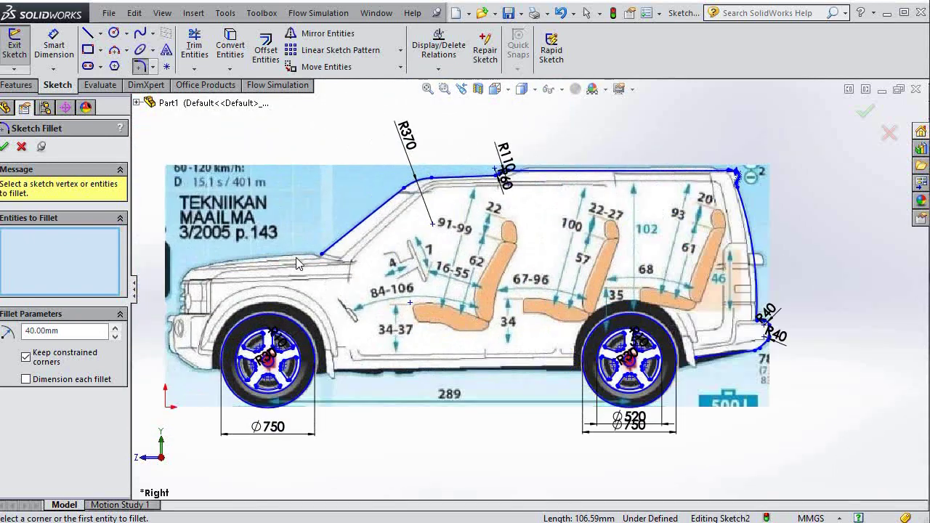
scroll(296, 259, down, 2)
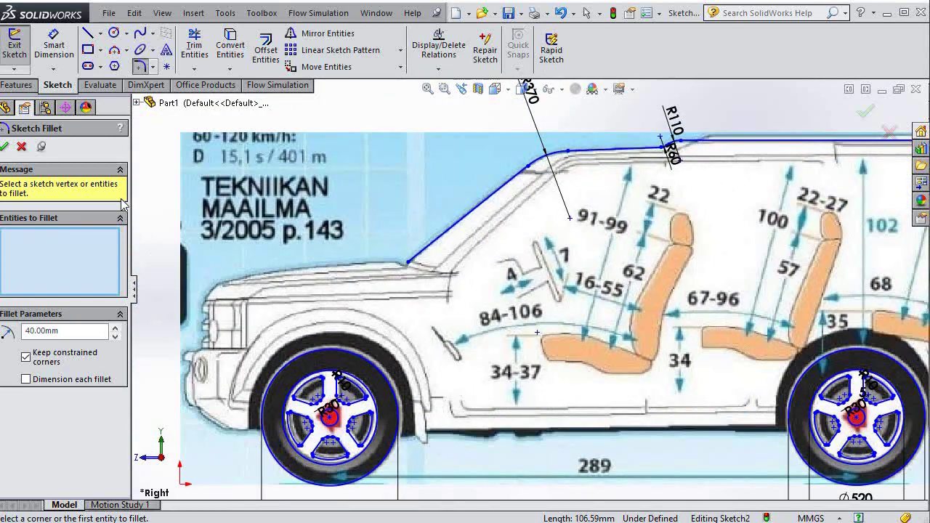
click(114, 52)
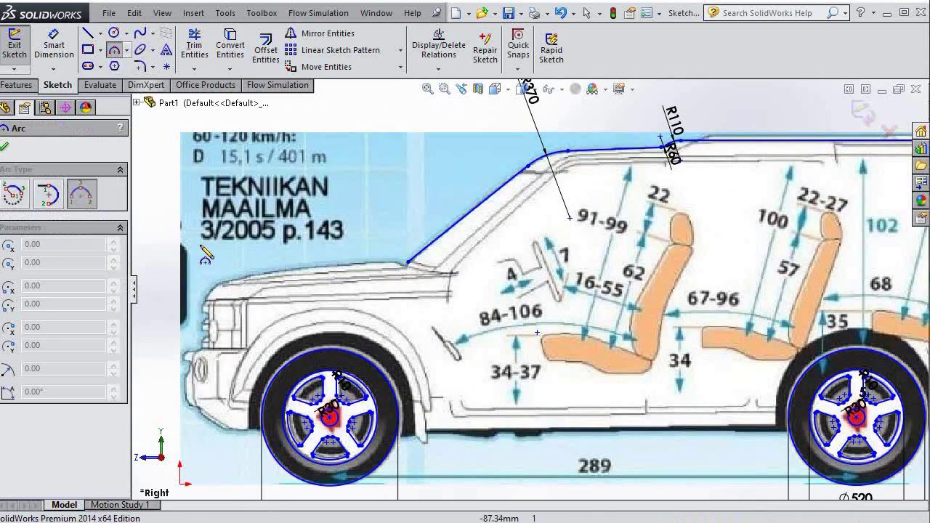
scroll(234, 294, down, 1)
scroll(234, 294, down, 2)
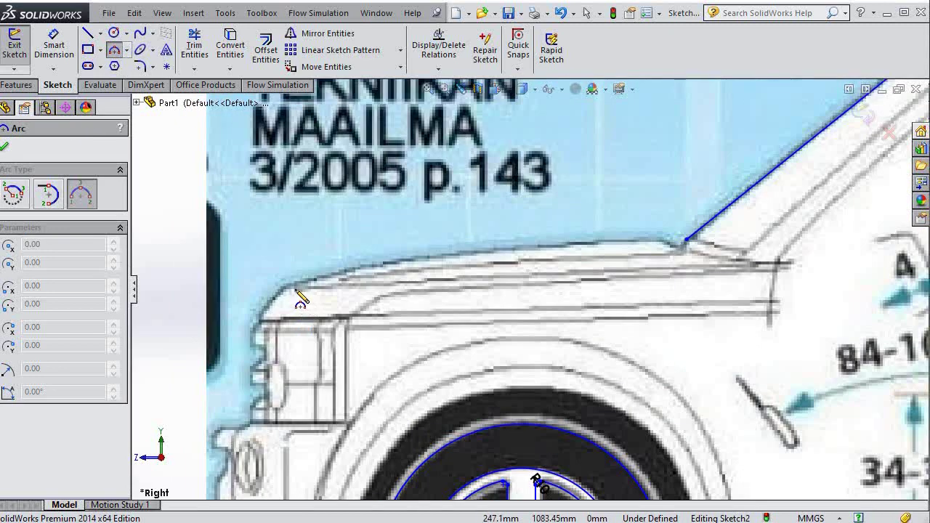
click(291, 284)
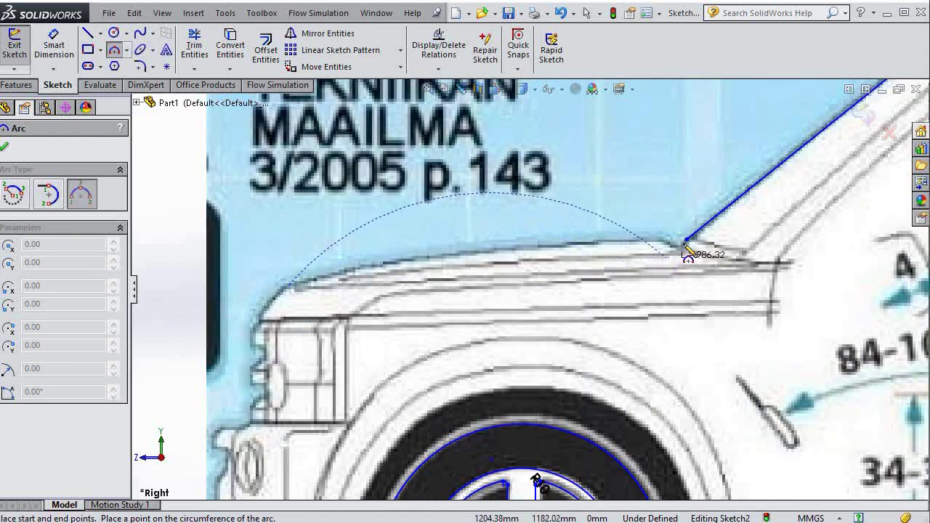
click(686, 241)
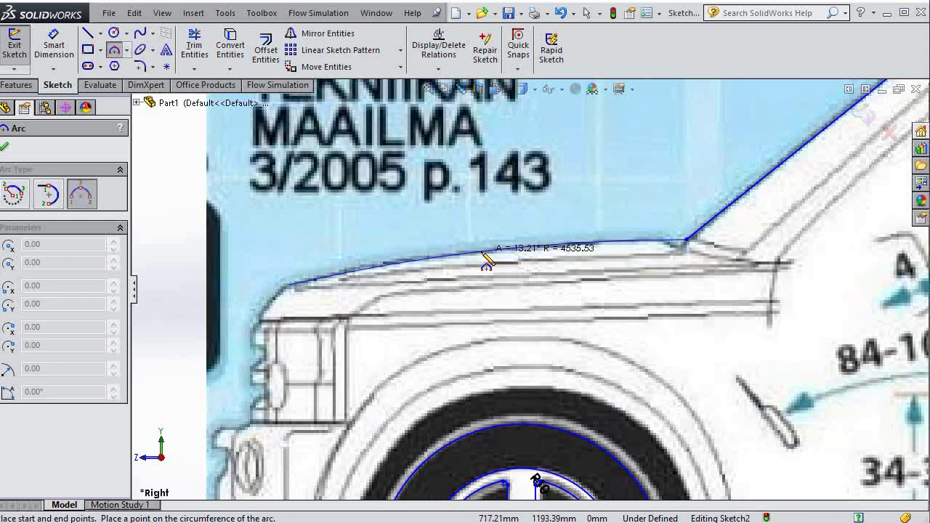
click(487, 259)
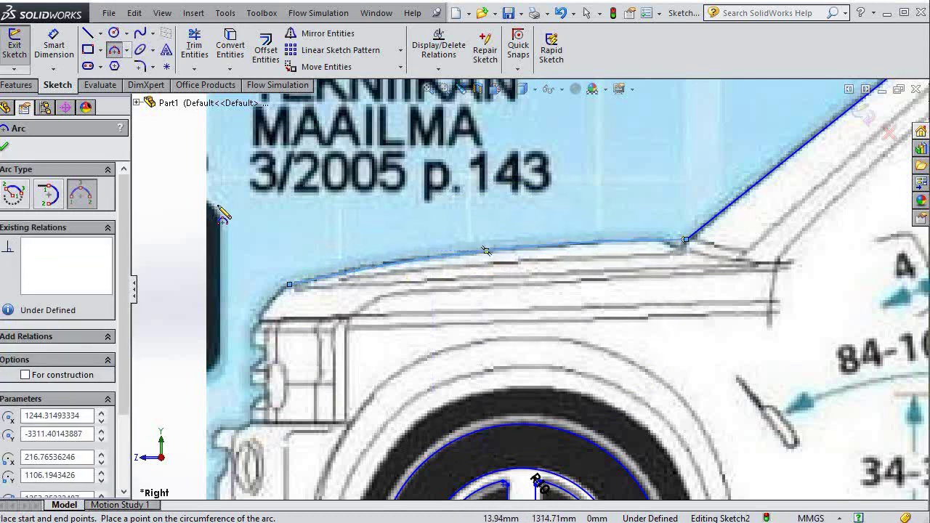
- Discard an unfinished line started at the hood's front end
click(90, 38)
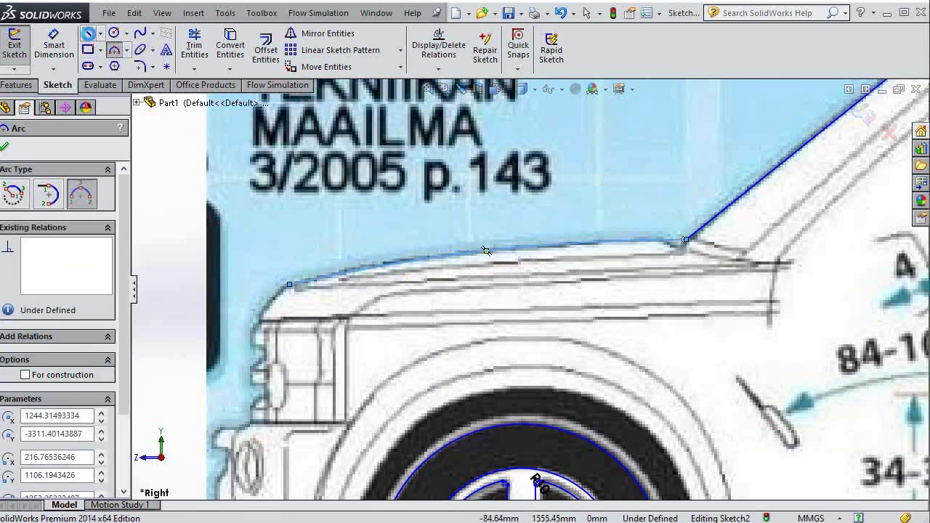
click(289, 285)
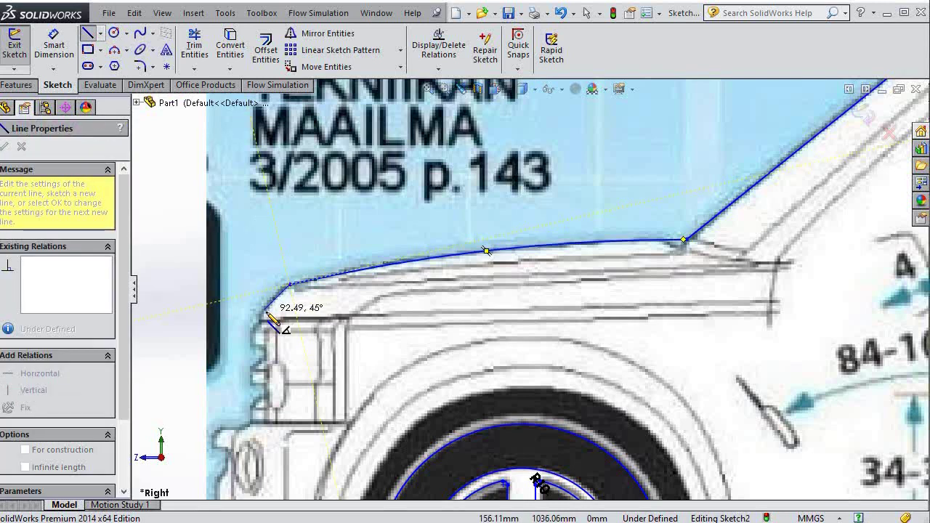
key(Escape)
key(Escape)
click(114, 50)
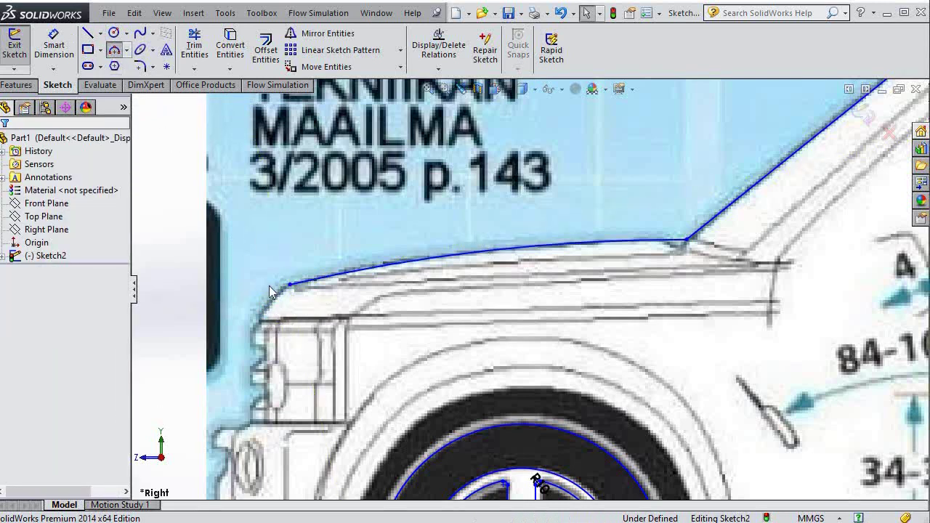
scroll(282, 338, down, 2)
- Draw a three-point arc rounding the front corner down to the headlight top
scroll(279, 332, down, 1)
click(329, 260)
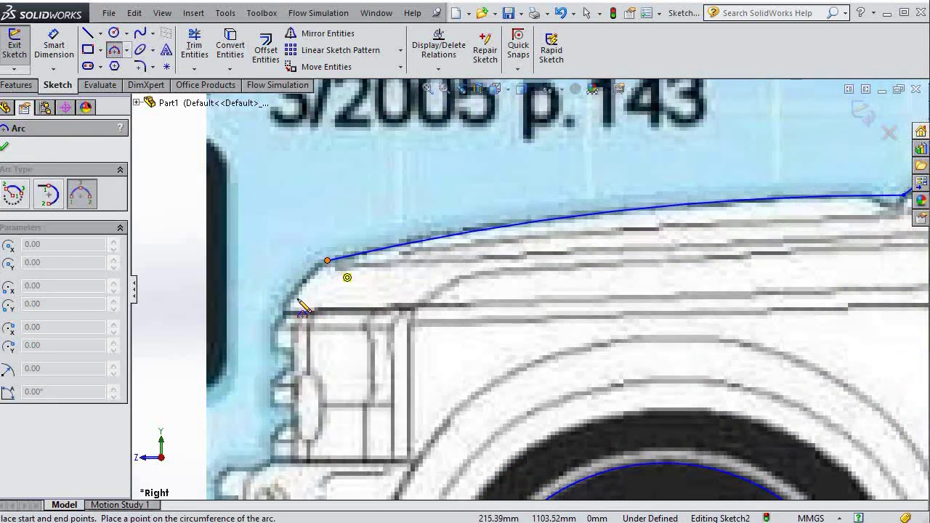
click(278, 312)
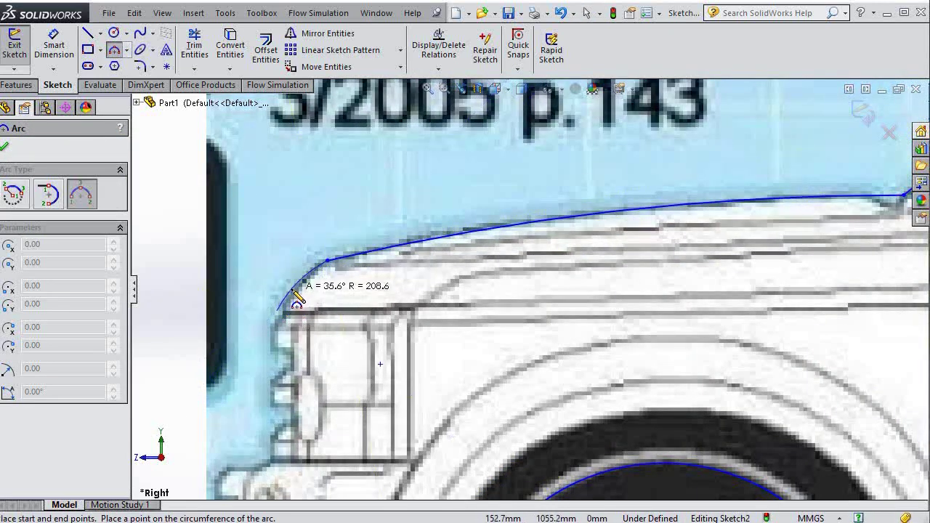
click(295, 291)
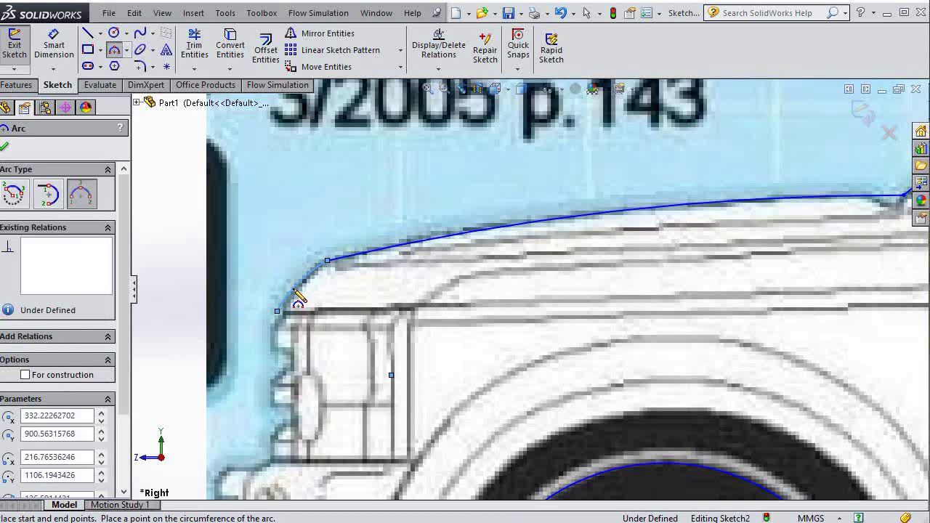
- Trace the headlight rectangle's top, right, bottom and left edges with a closed line chain
click(87, 33)
click(277, 312)
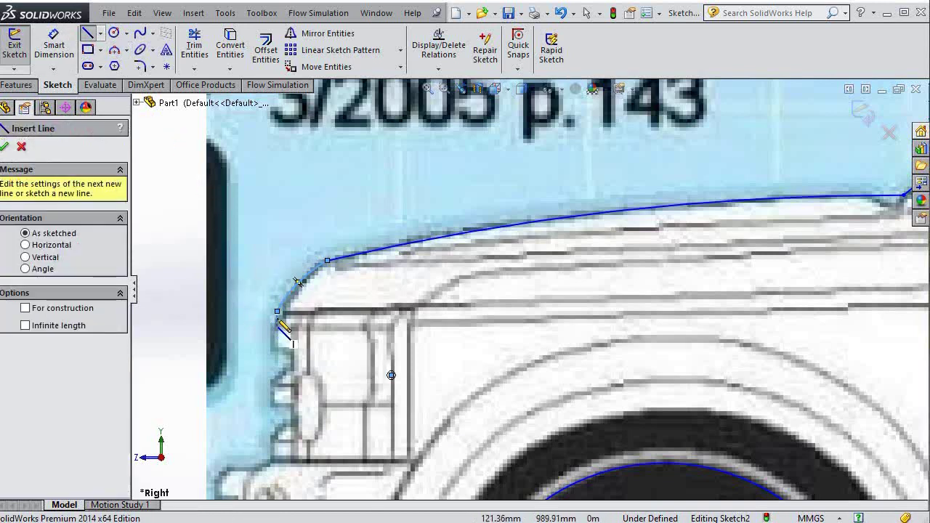
click(413, 312)
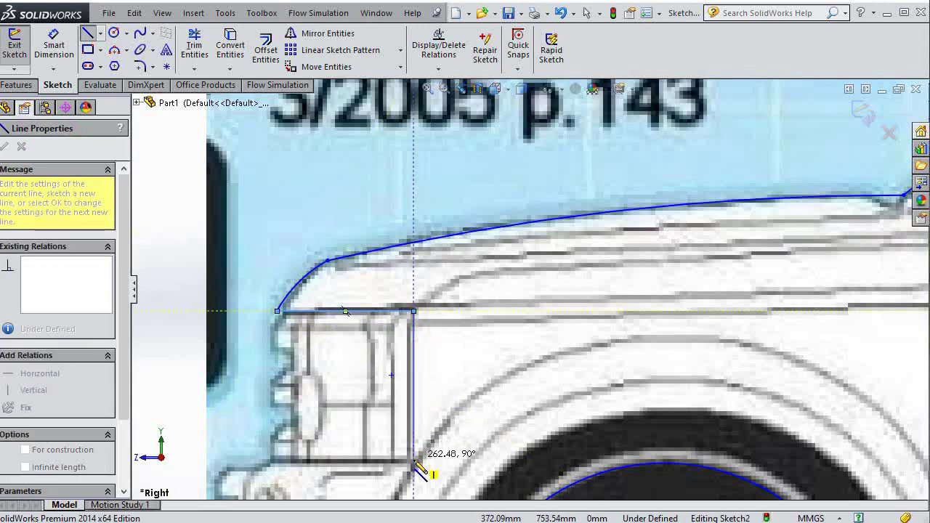
click(414, 460)
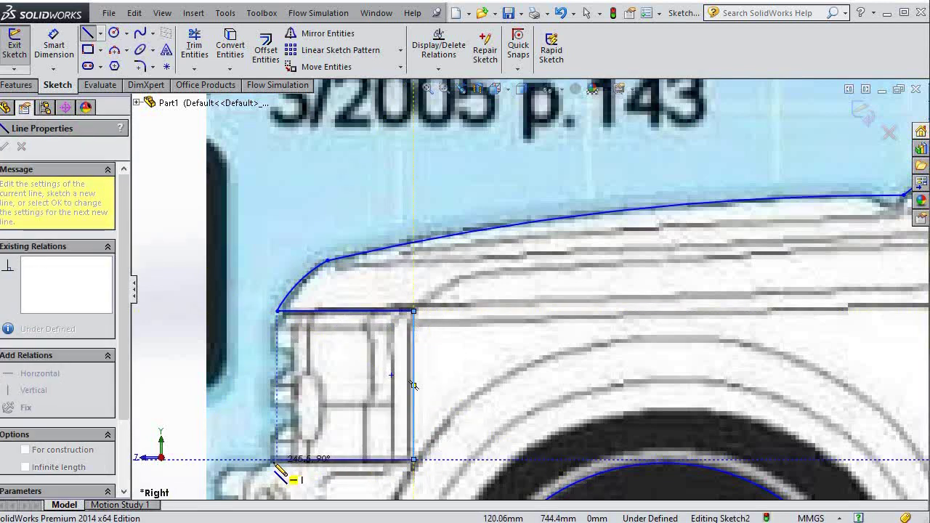
click(273, 460)
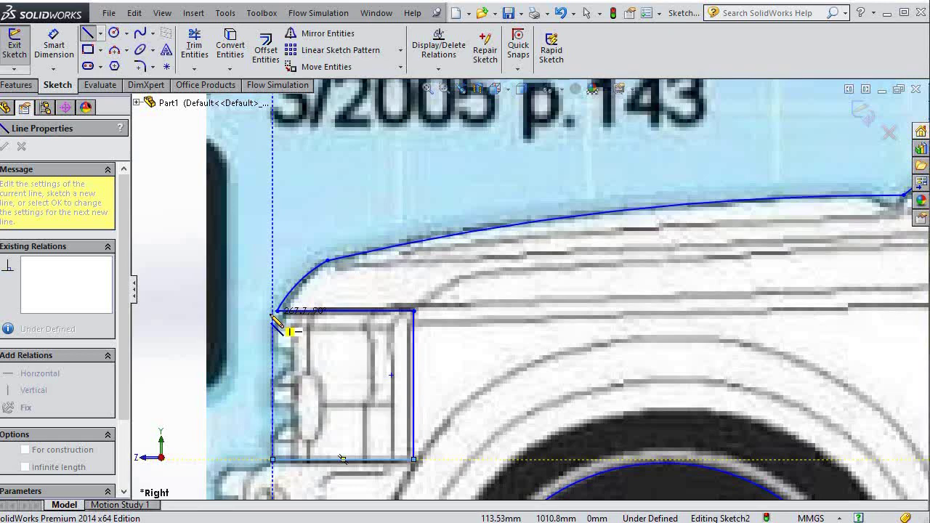
click(273, 312)
scroll(275, 313, down, 2)
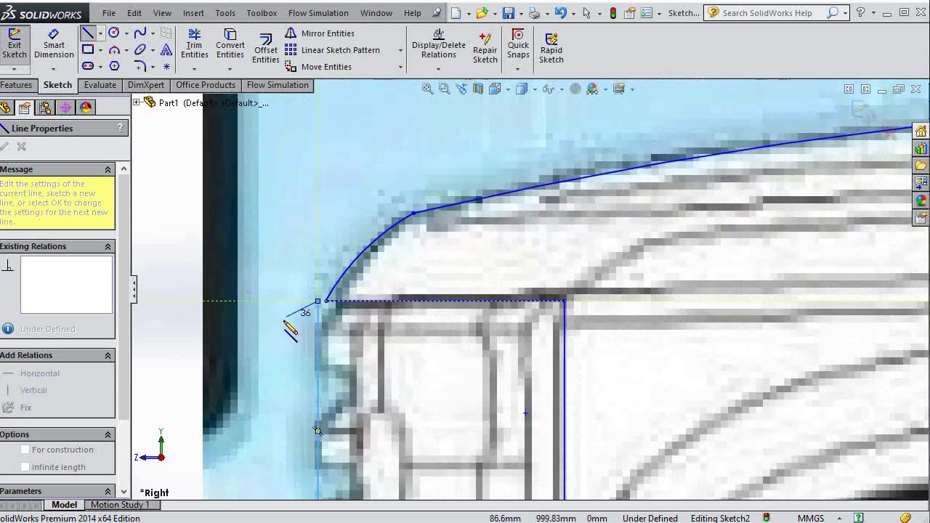
scroll(301, 311, down, 2)
click(367, 290)
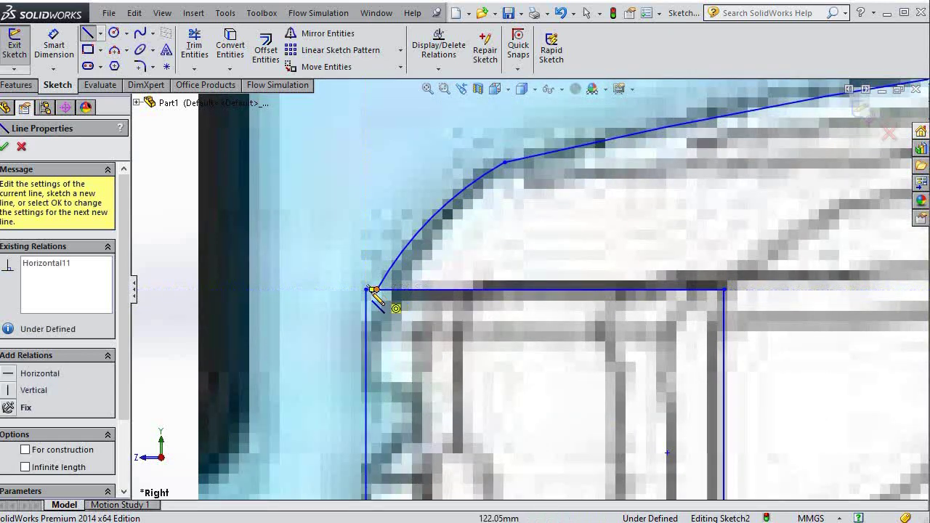
key(Escape)
key(Escape)
- Draw a vertical divider line across the headlight from top edge to bottom edge
scroll(384, 334, up, 1)
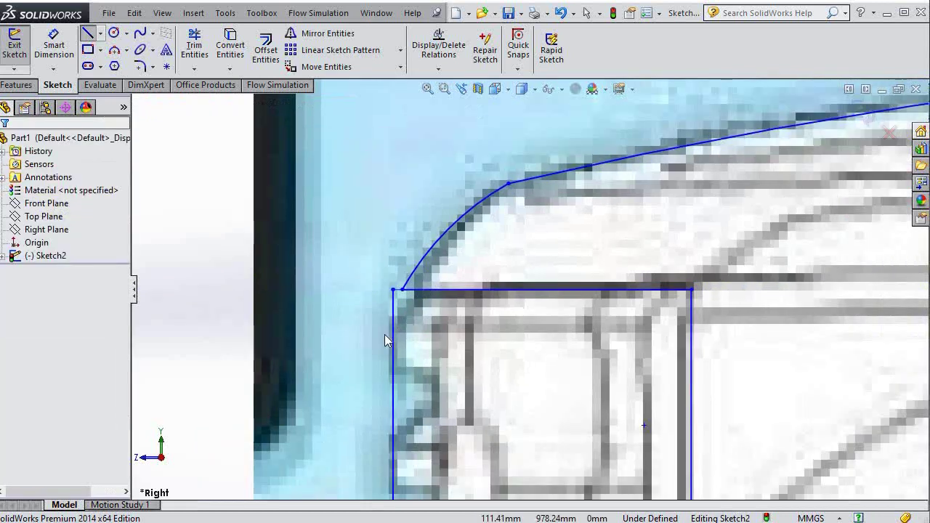
scroll(384, 334, up, 2)
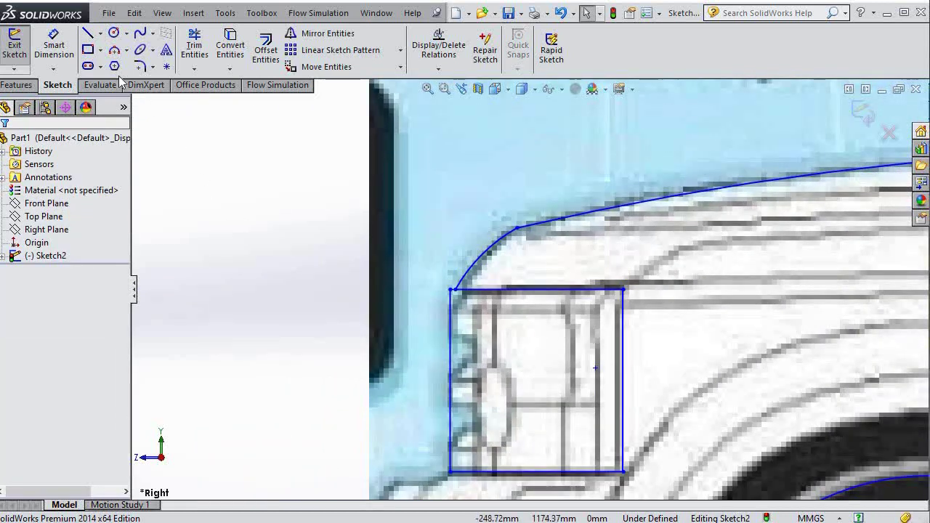
click(87, 32)
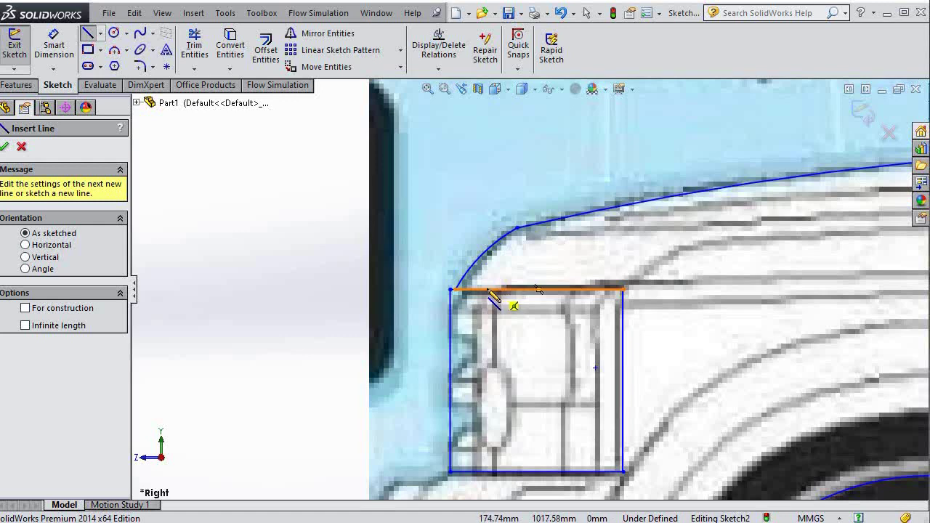
click(487, 290)
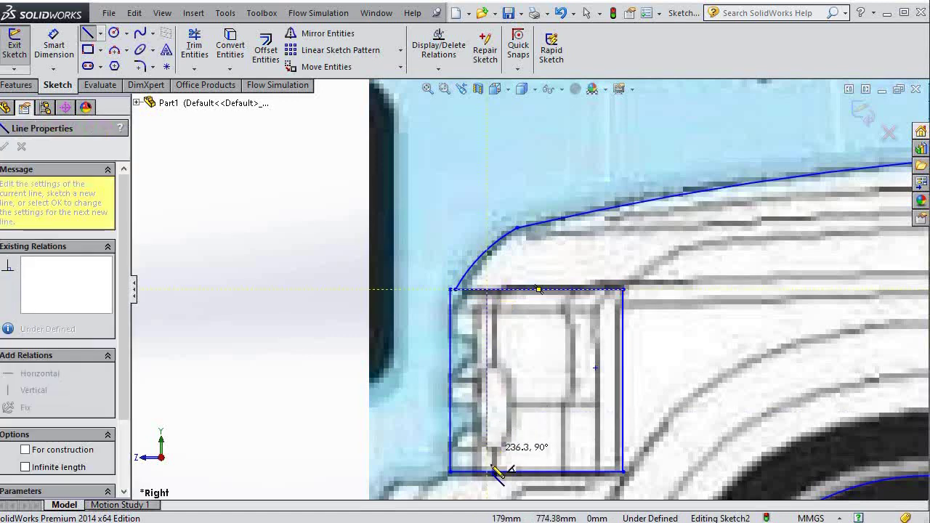
click(489, 473)
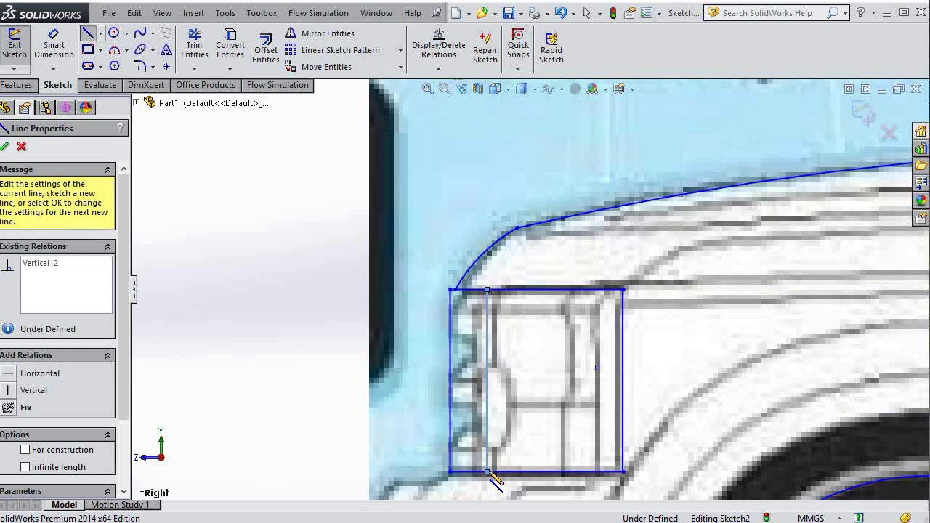
key(Escape)
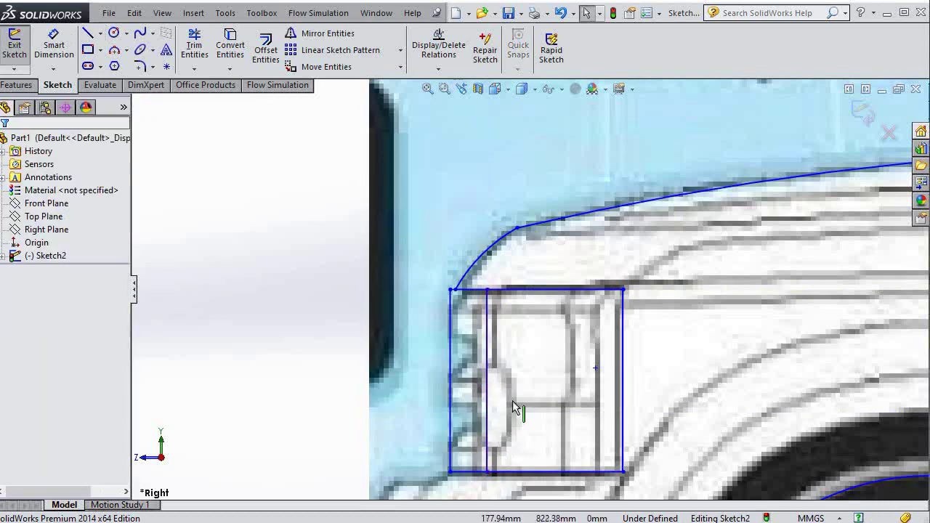
- Outline a small box along the headlight's front edge
click(87, 33)
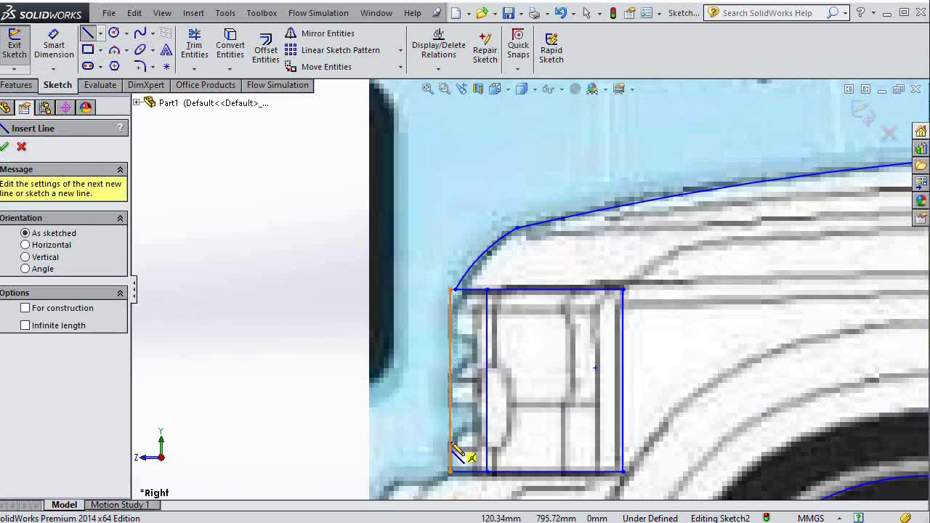
click(451, 444)
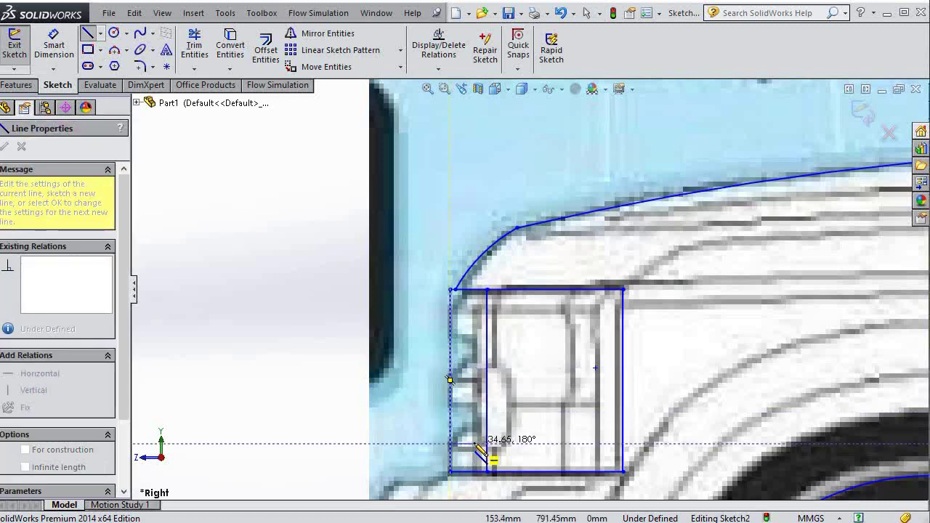
click(474, 443)
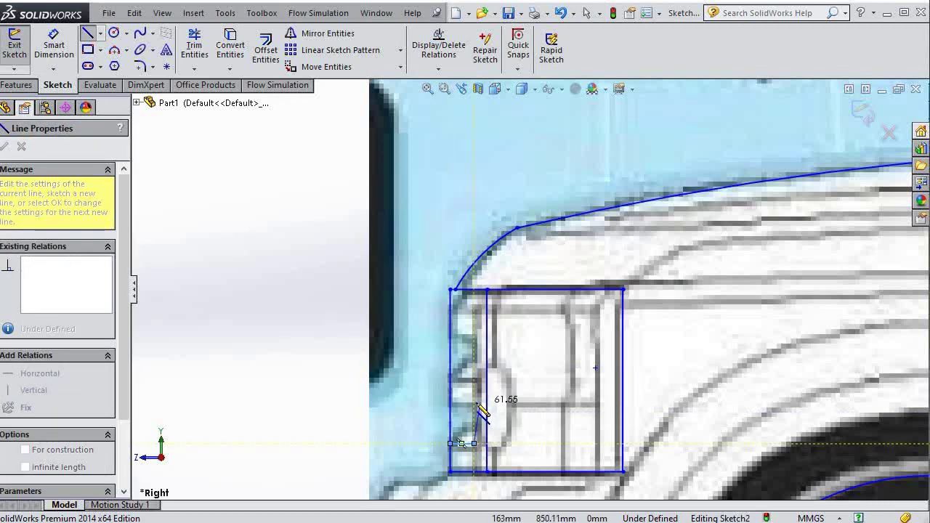
click(474, 404)
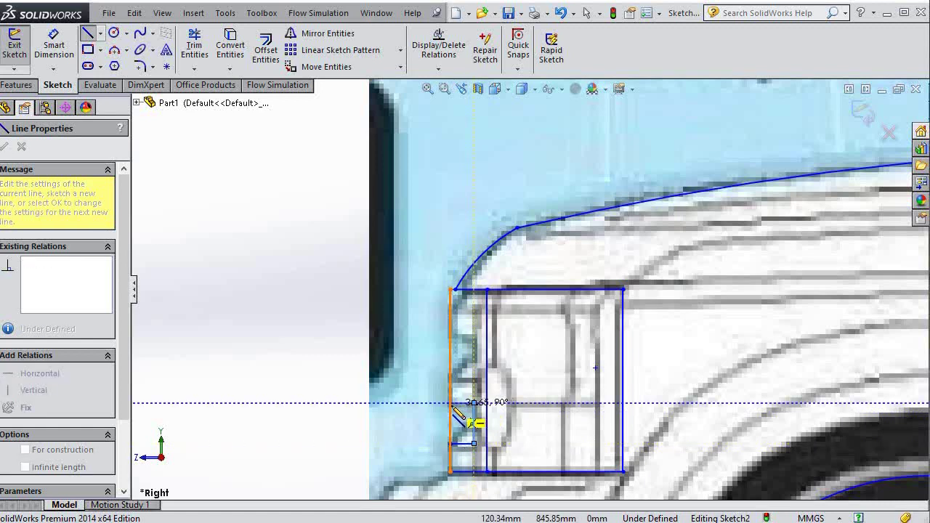
click(451, 403)
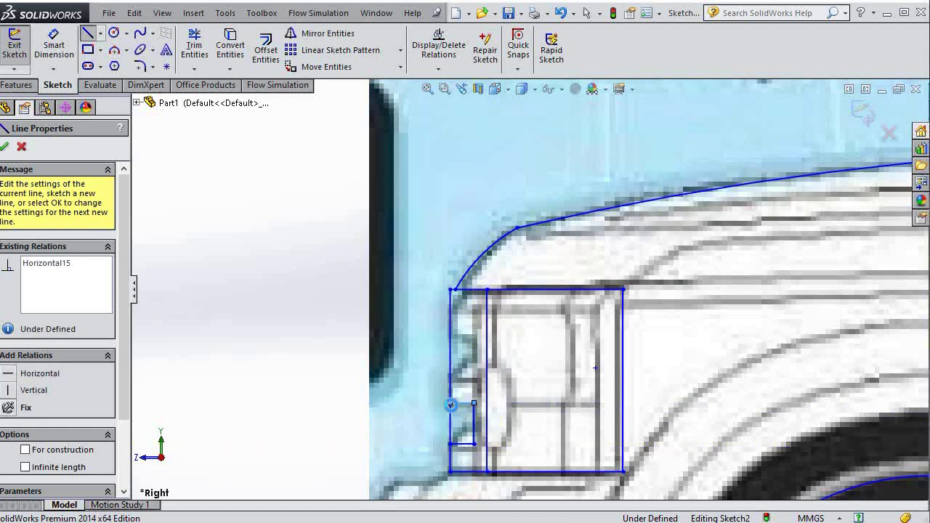
key(Escape)
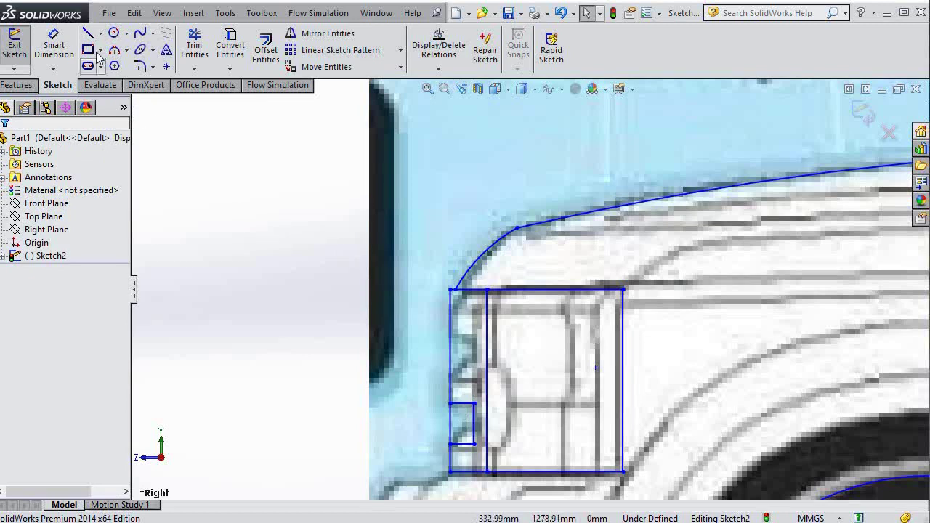
- Add a short grille line along the front edge above the small box
click(87, 33)
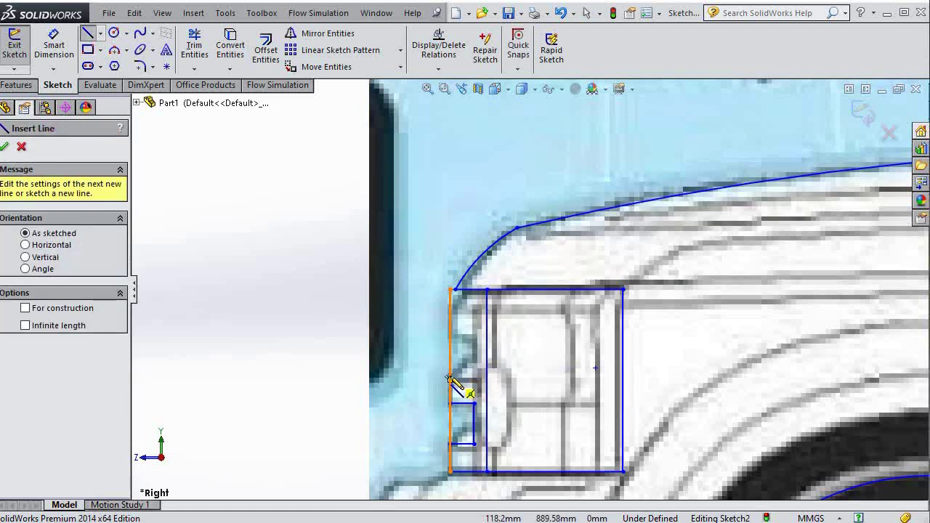
click(450, 379)
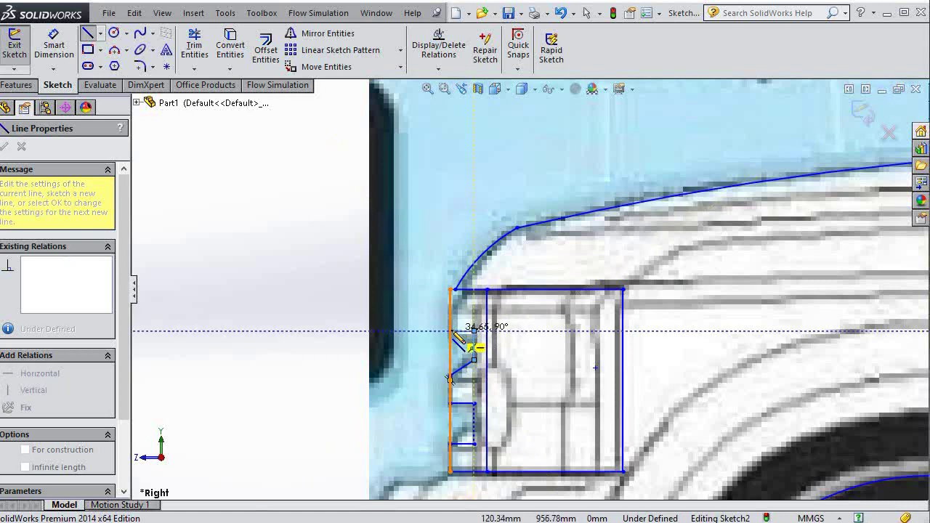
click(452, 331)
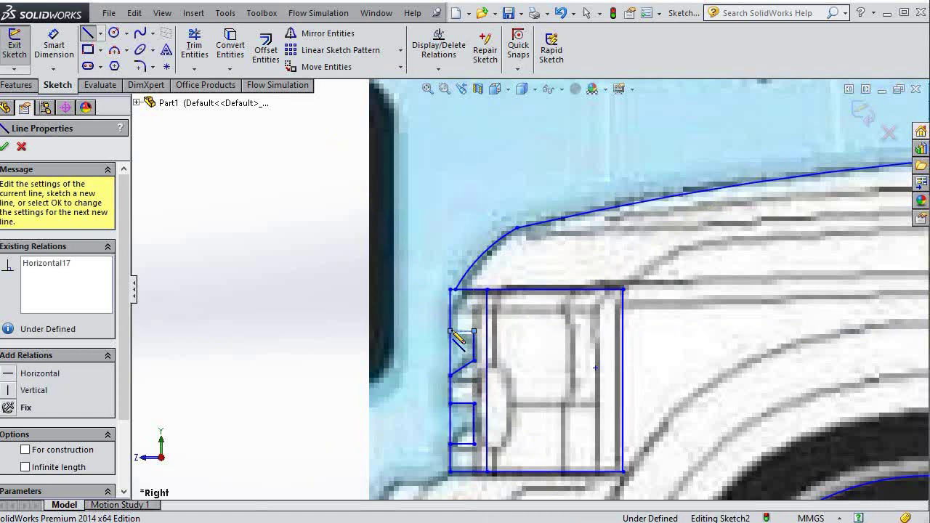
key(Escape)
key(Escape)
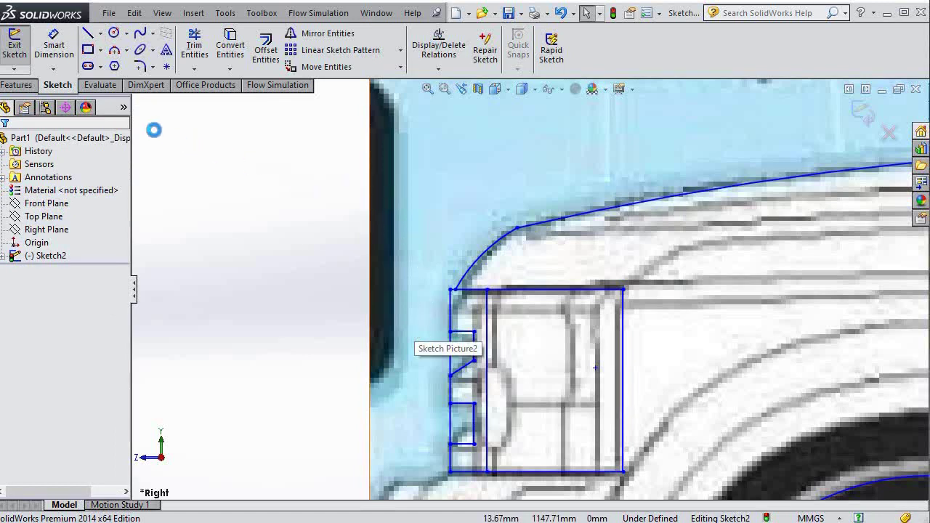
- Draw a short diagonal line closing the headlight's upper-front corner
click(88, 32)
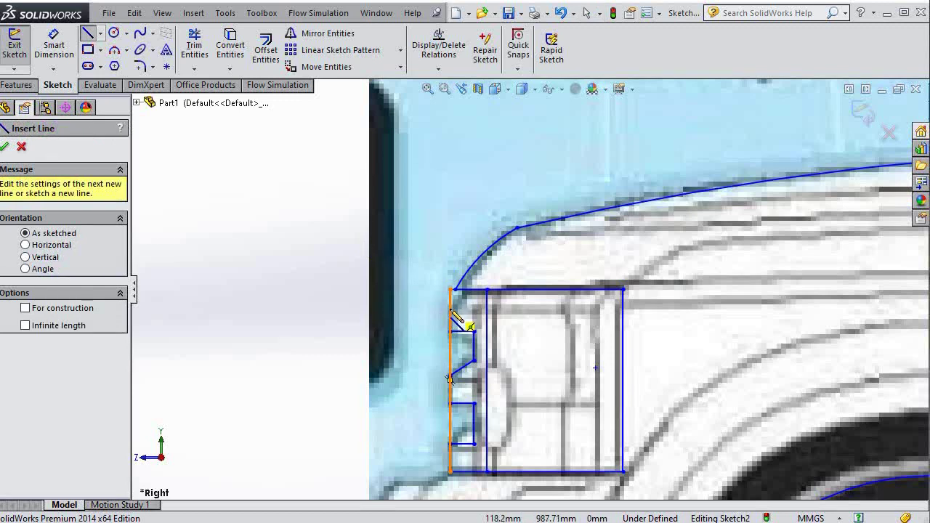
click(451, 309)
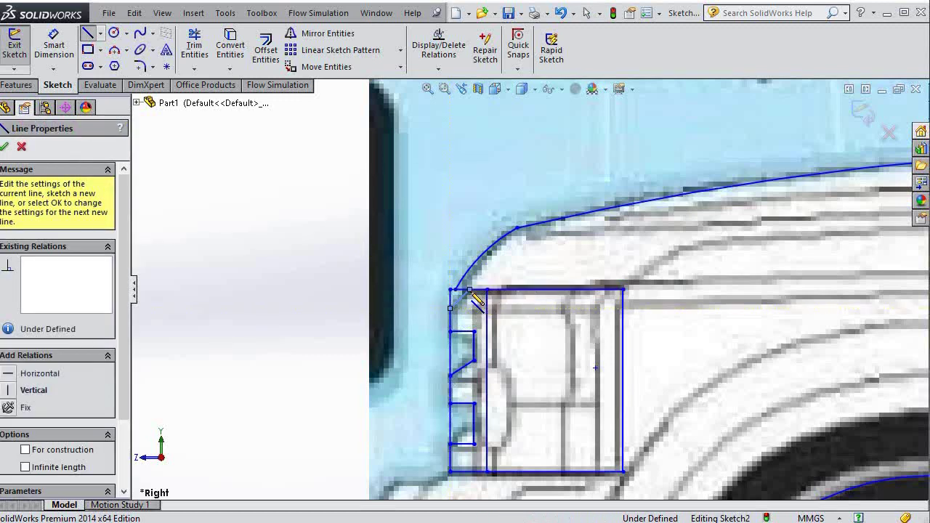
click(471, 290)
key(Escape)
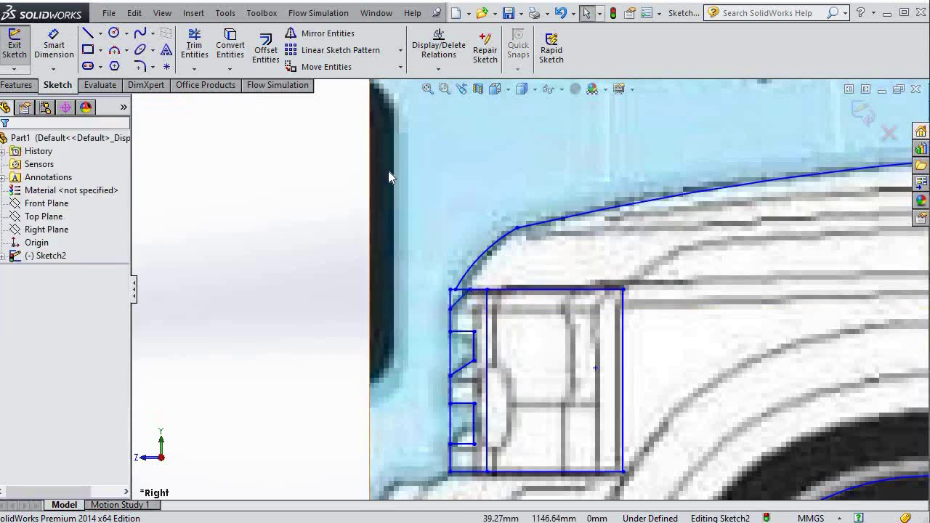
- Trim the leftover corner stub and the edge between the lower notches
click(192, 51)
scroll(467, 318, down, 3)
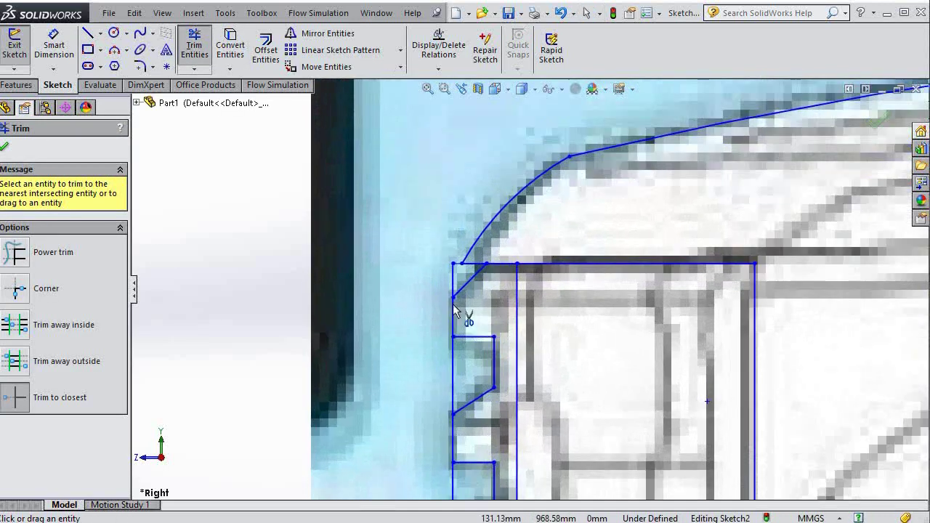
click(455, 264)
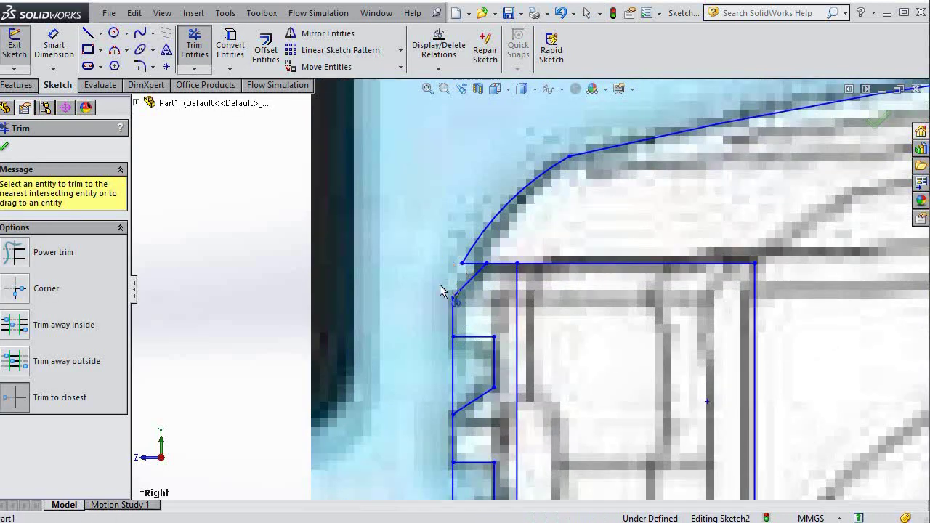
scroll(409, 374, up, 2)
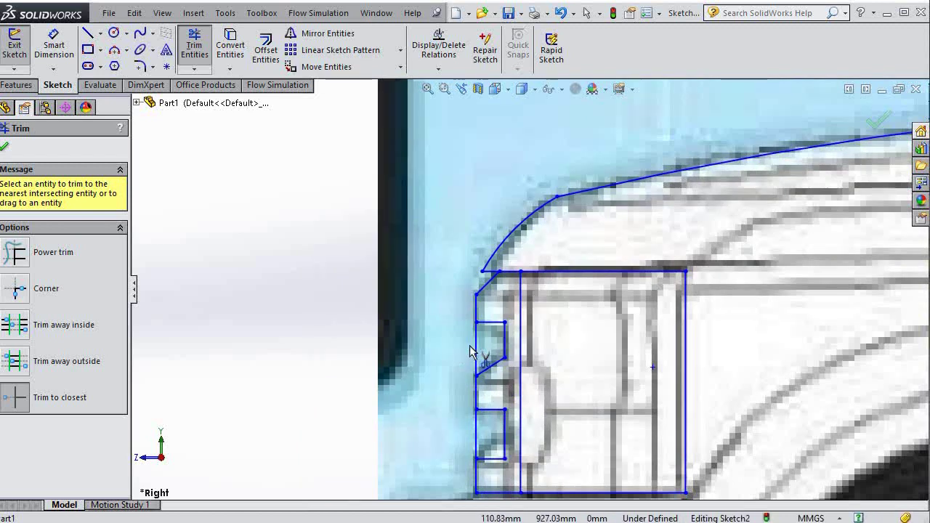
drag(476, 349, 477, 433)
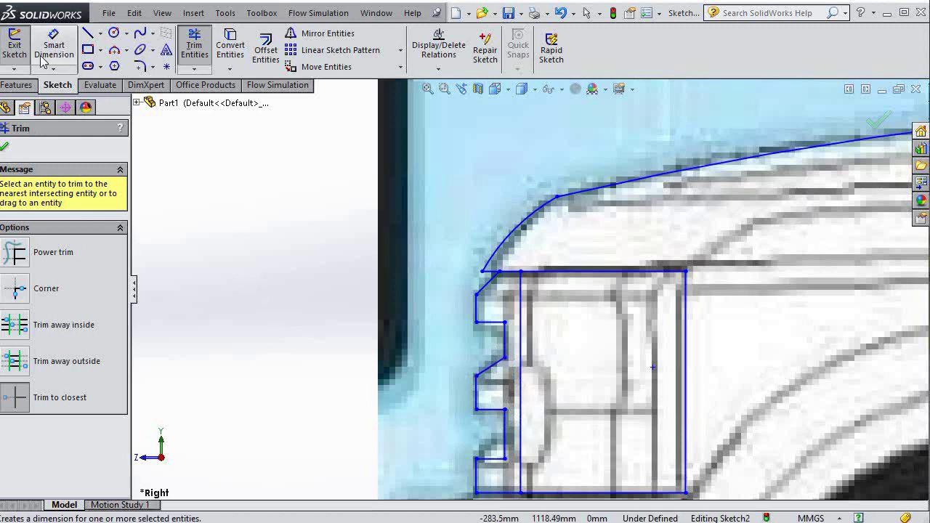
- Add an angled line at the lower grille notch and trim the overlapping segment
click(88, 33)
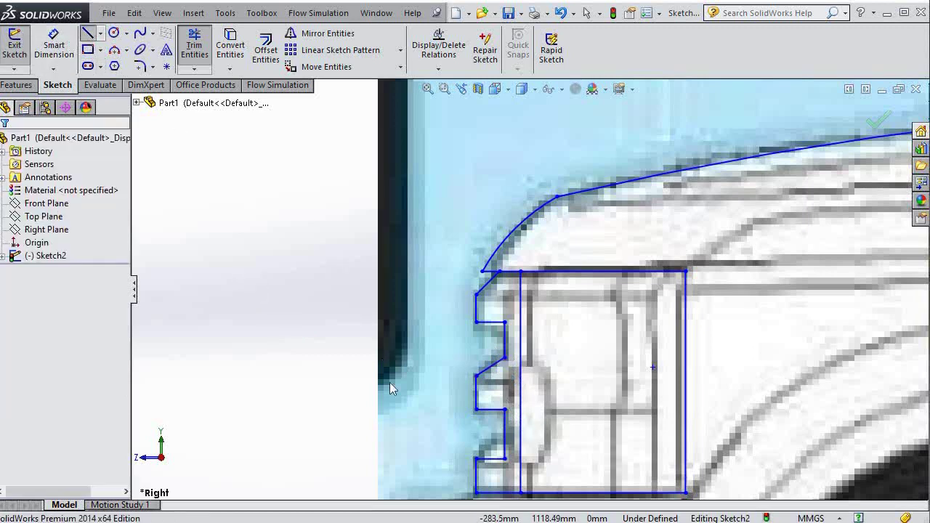
click(492, 450)
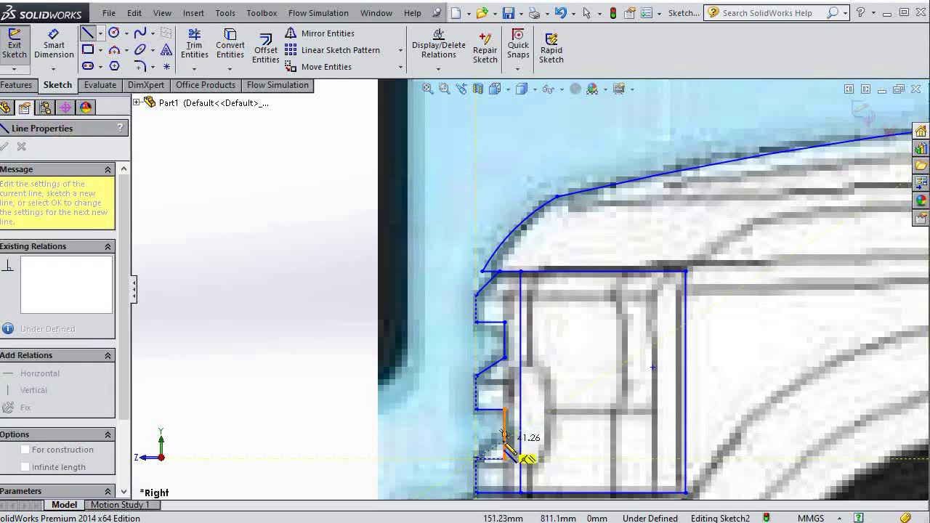
click(505, 439)
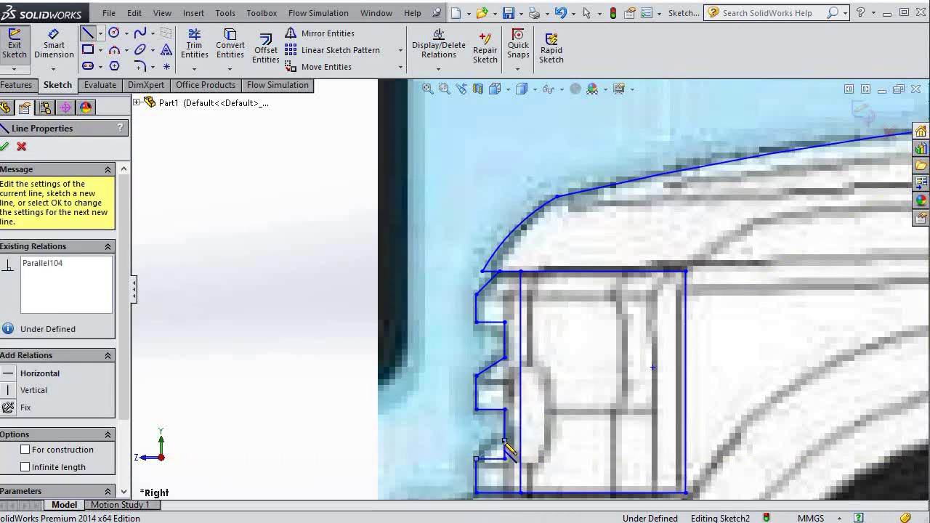
key(Escape)
click(194, 44)
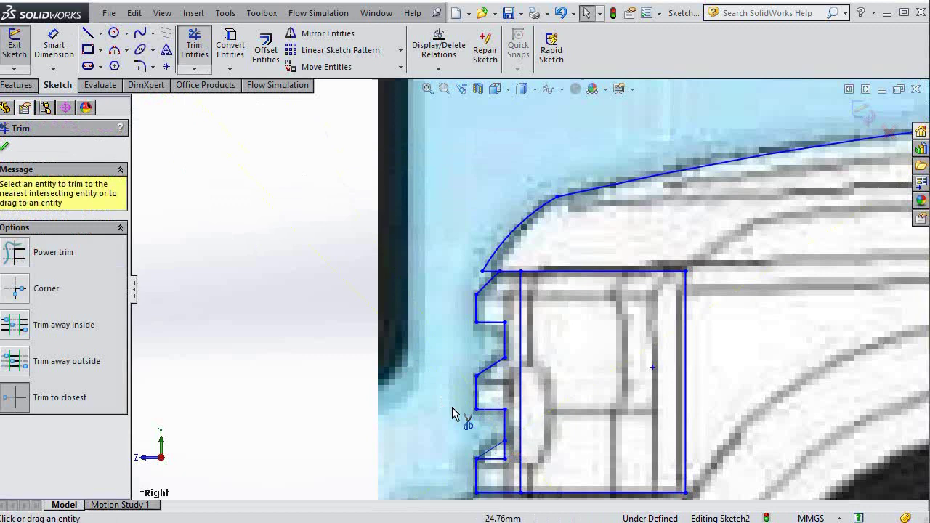
click(498, 459)
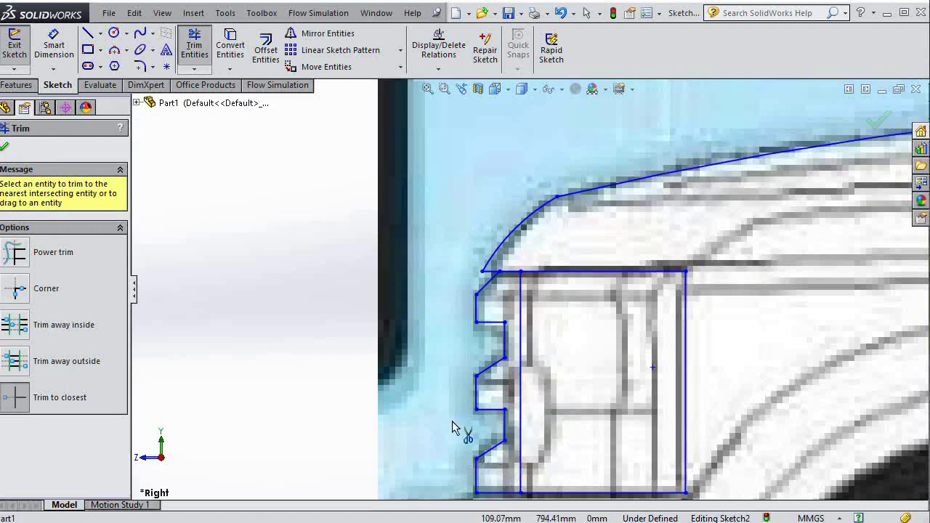
scroll(452, 427, up, 3)
scroll(446, 402, up, 2)
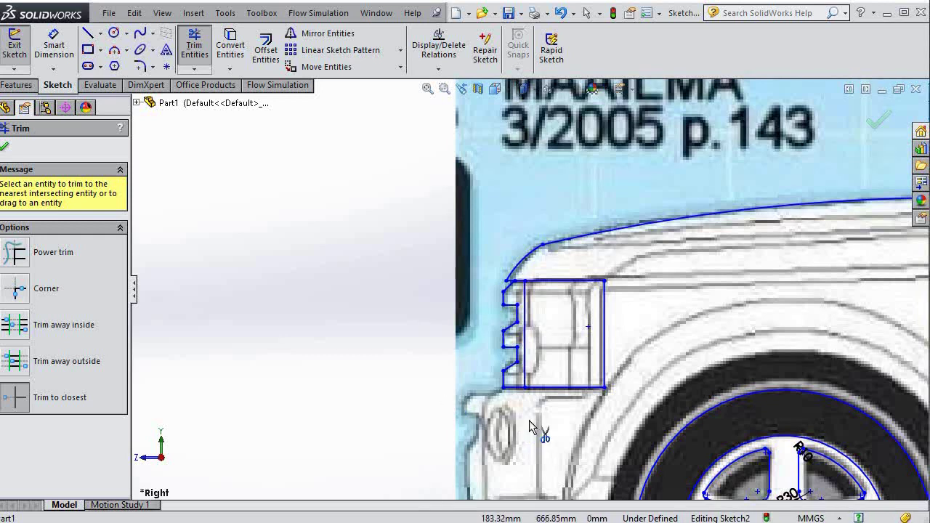
- Draw the front bumper's vertical front edge line
scroll(530, 423, up, 2)
scroll(518, 418, up, 1)
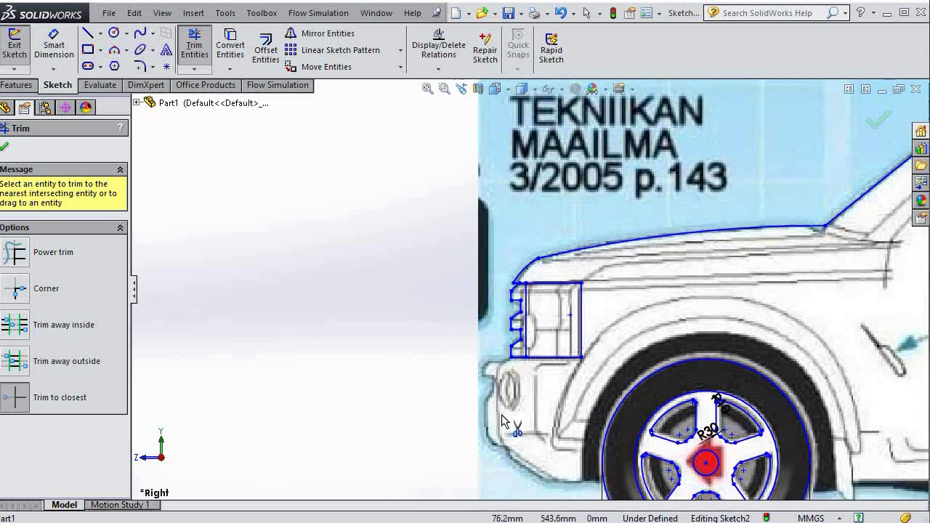
scroll(535, 422, down, 3)
scroll(550, 426, up, 2)
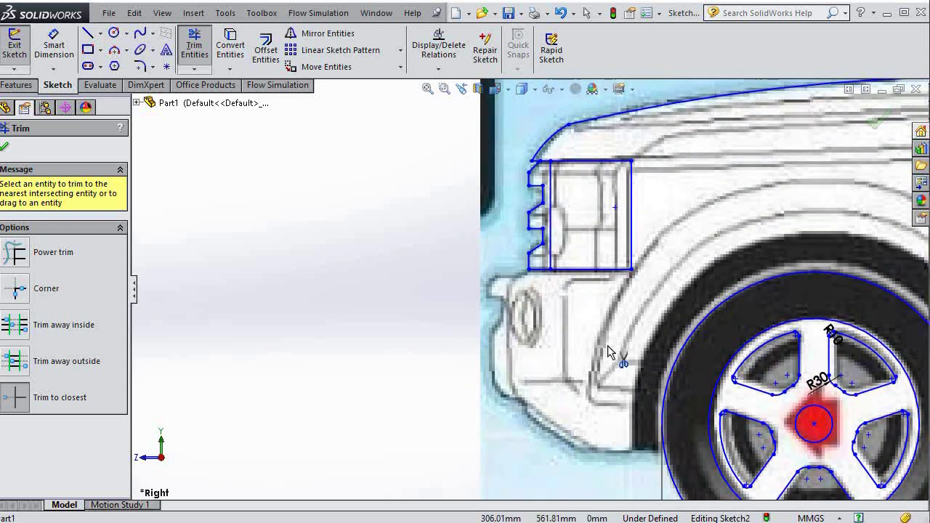
scroll(609, 351, down, 2)
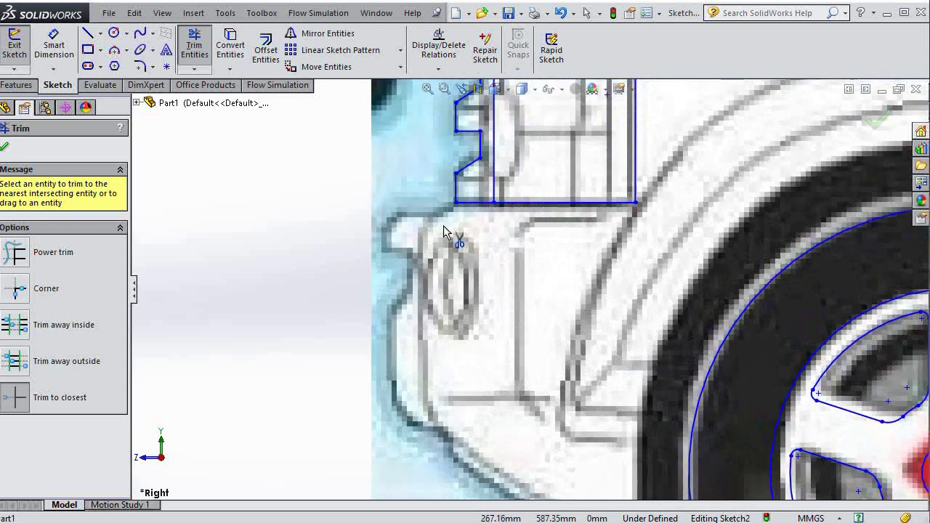
click(87, 33)
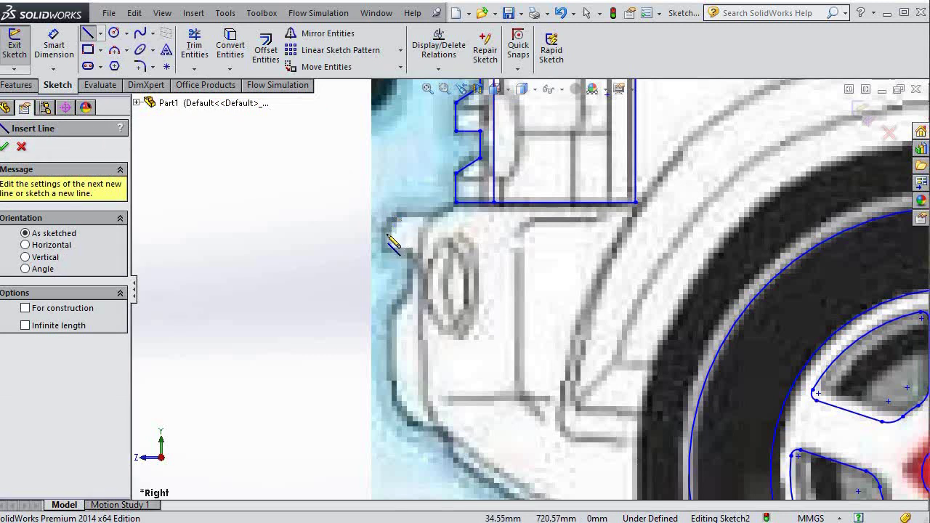
click(385, 206)
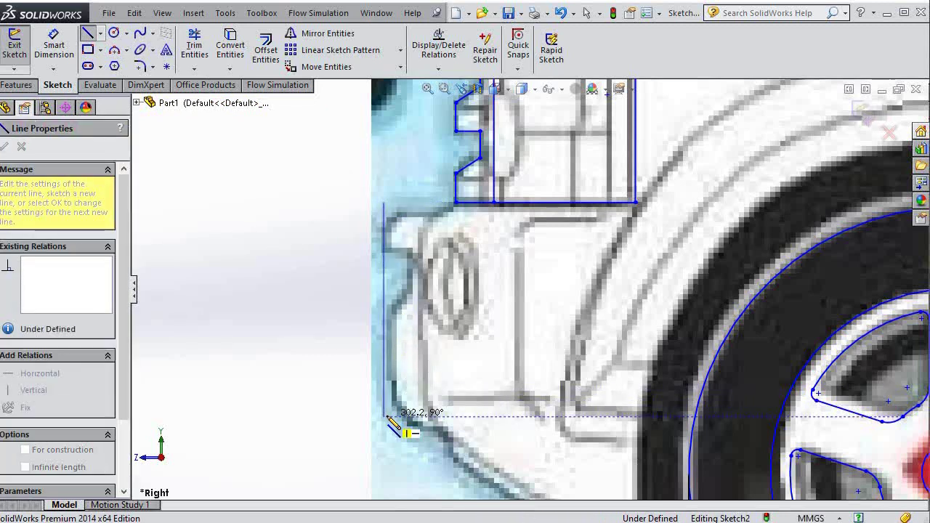
click(385, 417)
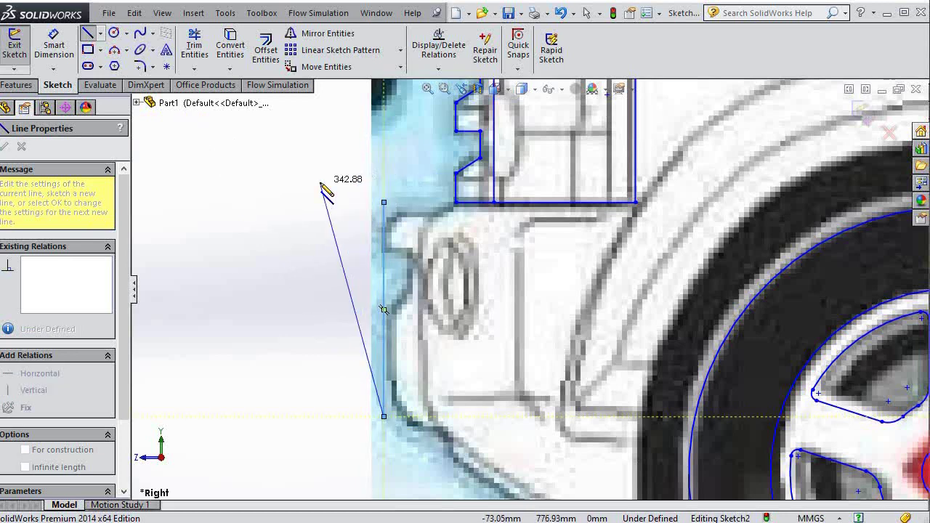
key(Escape)
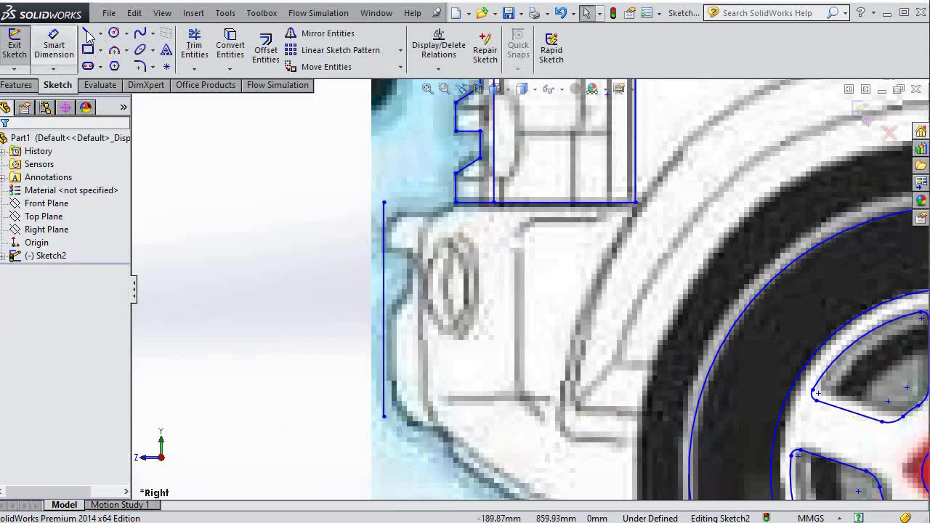
- Connect the headlight's lower-left corner to the bumper edge's top with a line
click(456, 204)
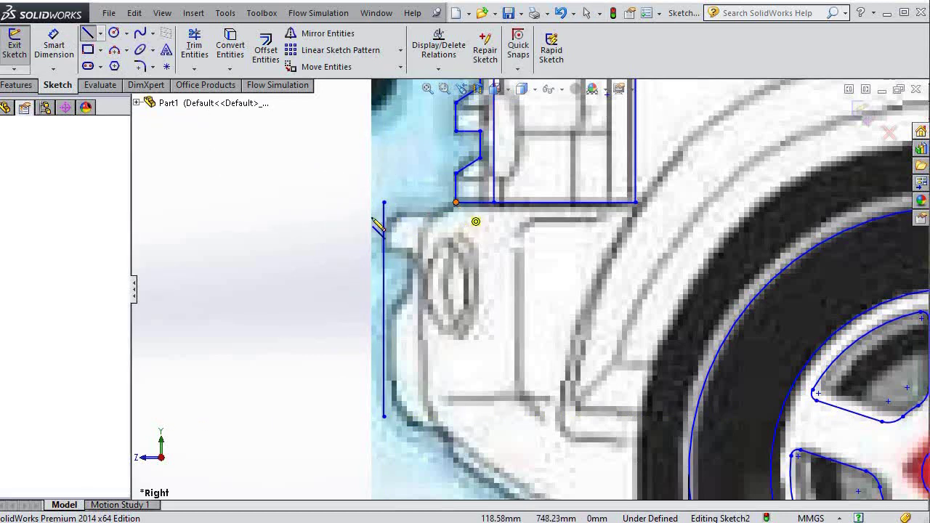
click(371, 214)
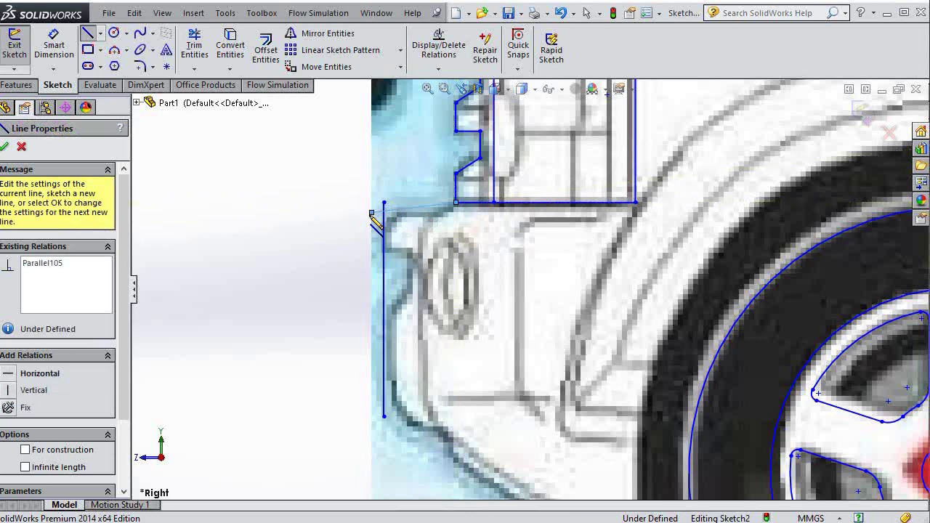
key(Escape)
key(Escape)
scroll(513, 313, up, 2)
scroll(513, 313, up, 2)
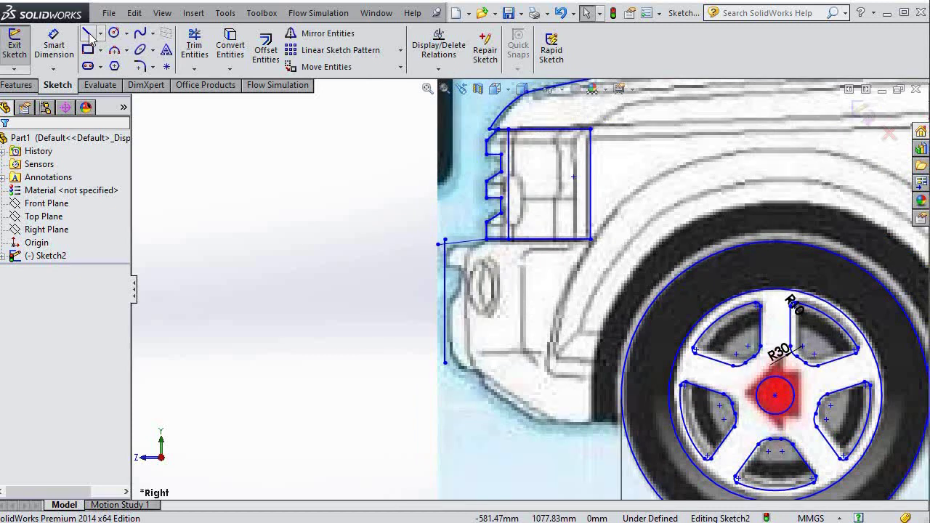
- Add a three-point arc for the bumper's lower corner and a bottom line toward the wheel
click(115, 50)
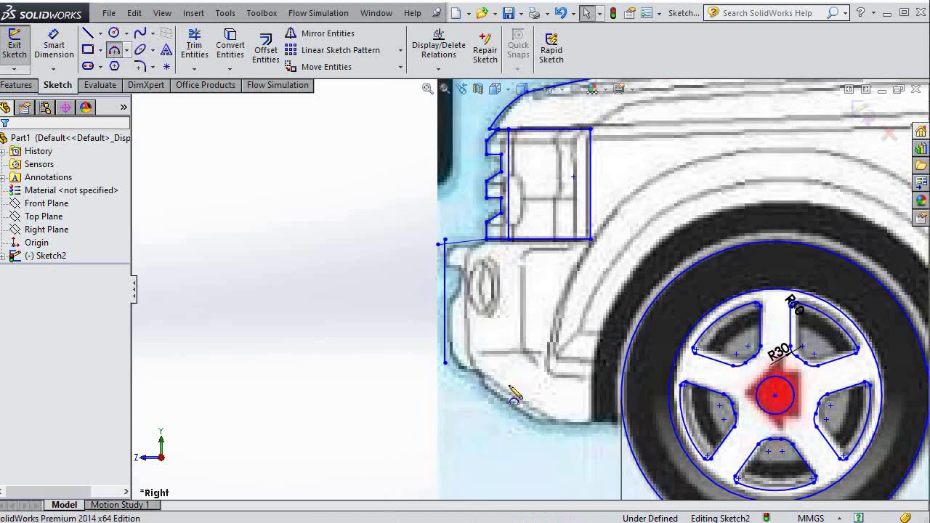
click(538, 429)
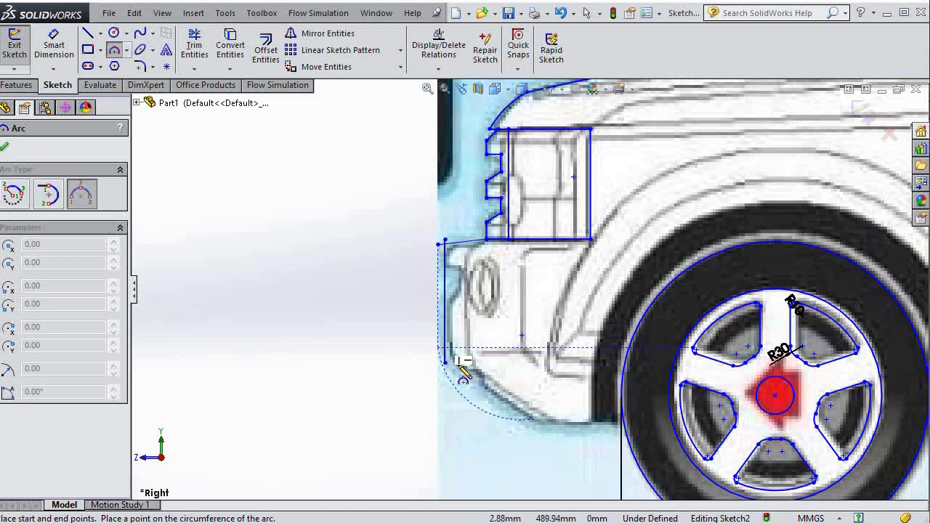
click(459, 367)
click(471, 377)
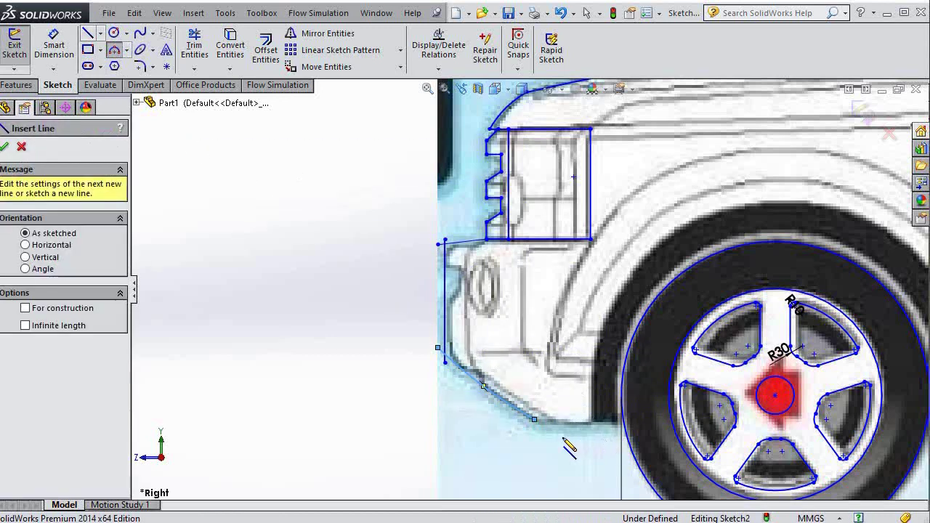
click(534, 420)
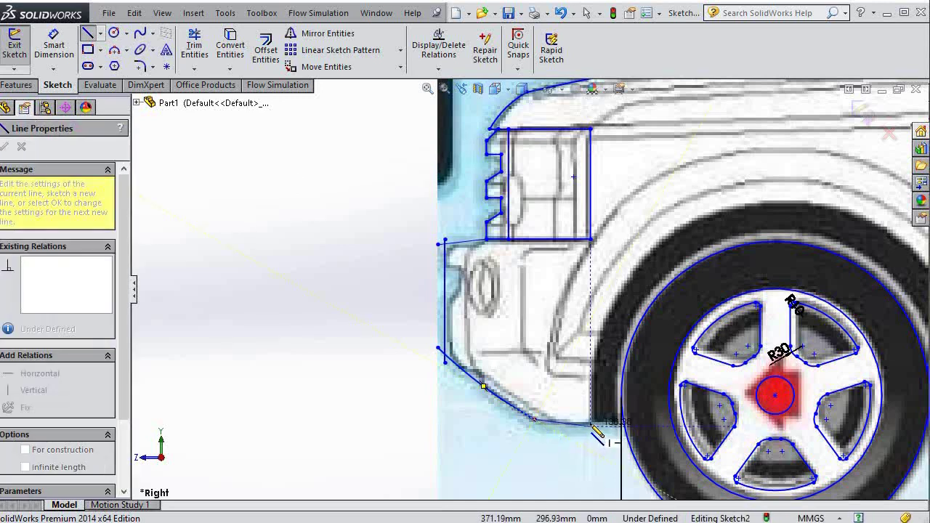
click(591, 425)
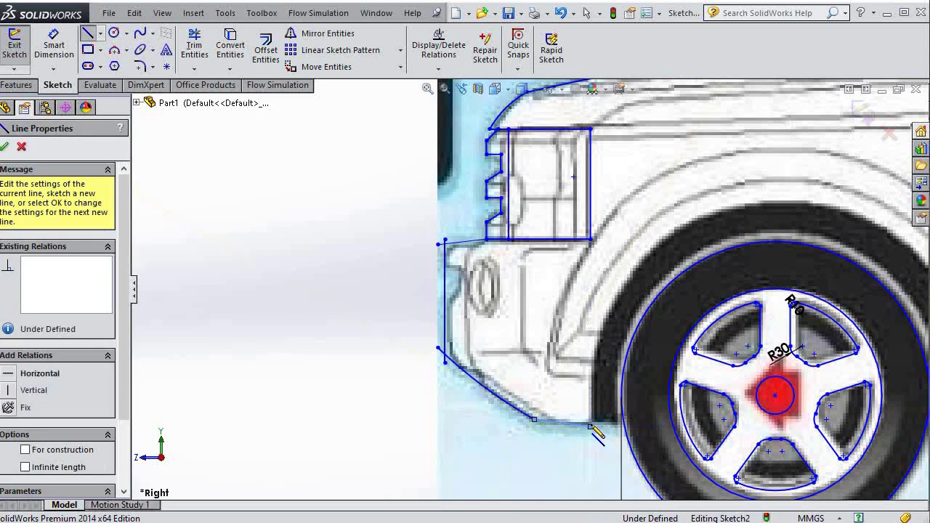
key(Escape)
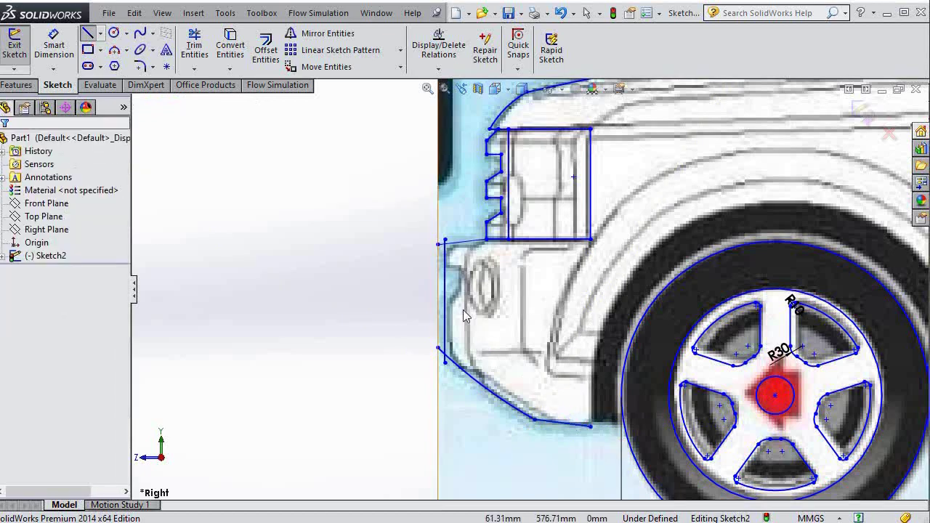
scroll(508, 207, down, 3)
scroll(509, 207, down, 2)
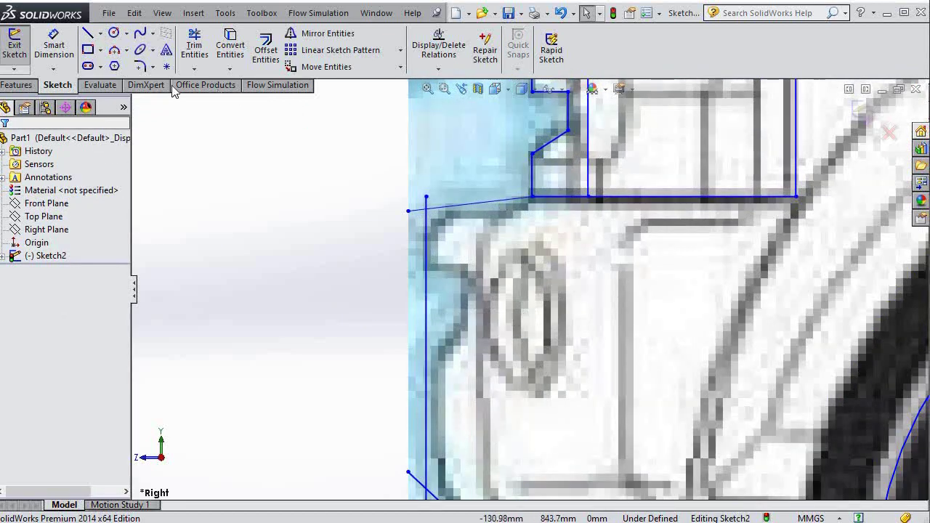
- Fillet the bumper's upper corner at R40 and lower corner at R100
click(447, 205)
click(429, 242)
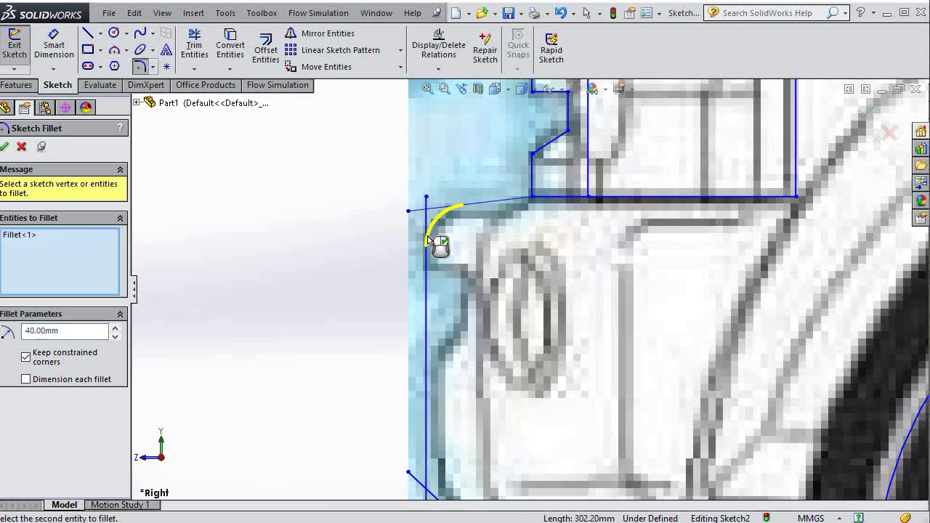
click(5, 147)
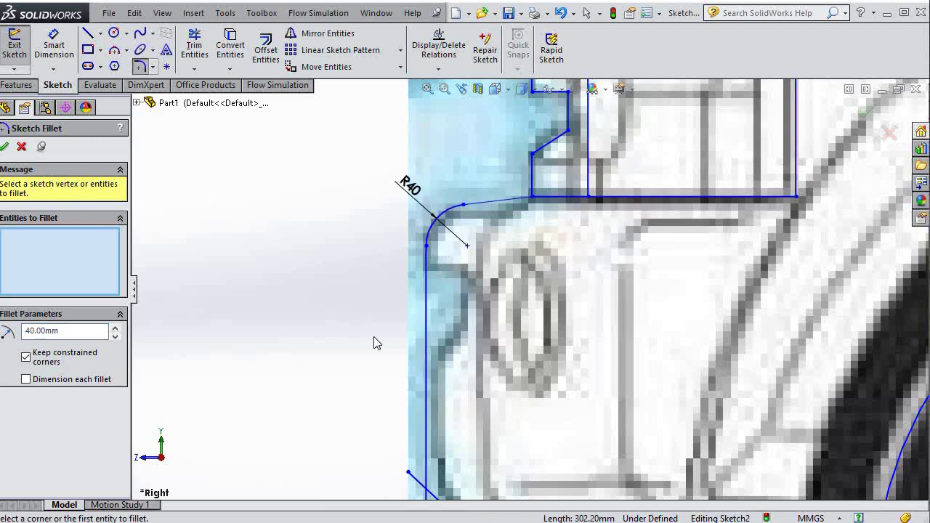
scroll(509, 298, up, 2)
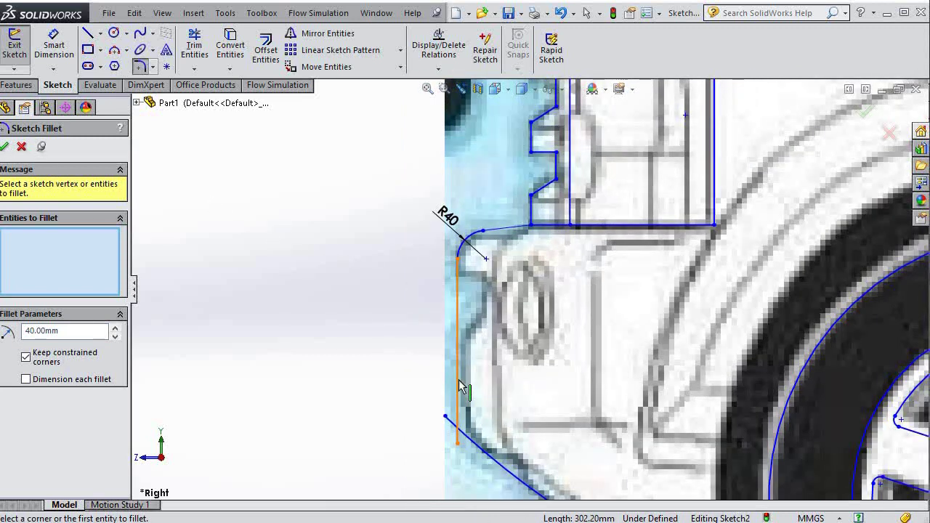
click(466, 407)
click(486, 457)
text(100)
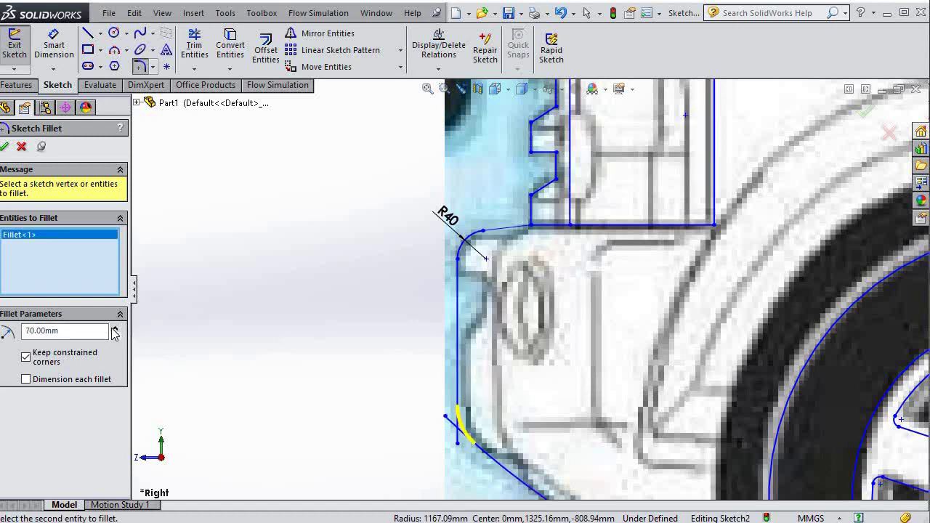
click(5, 147)
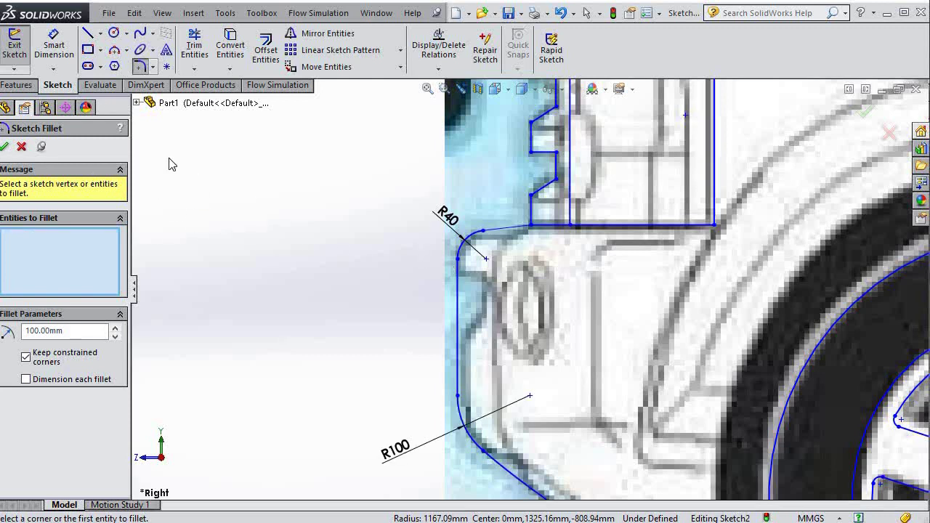
- Draw a small stepped notch below the R40 corner, ending diagonally on the bumper edge
click(87, 32)
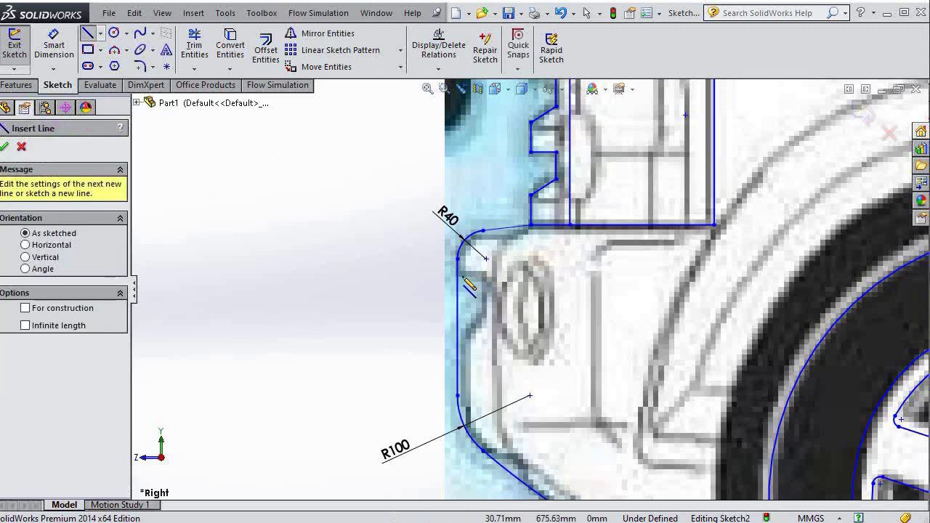
click(483, 276)
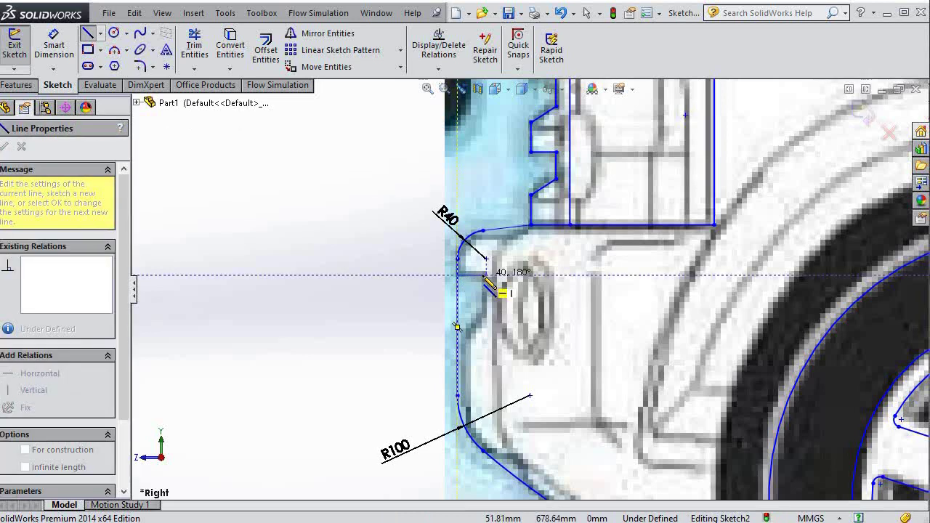
click(486, 274)
click(486, 316)
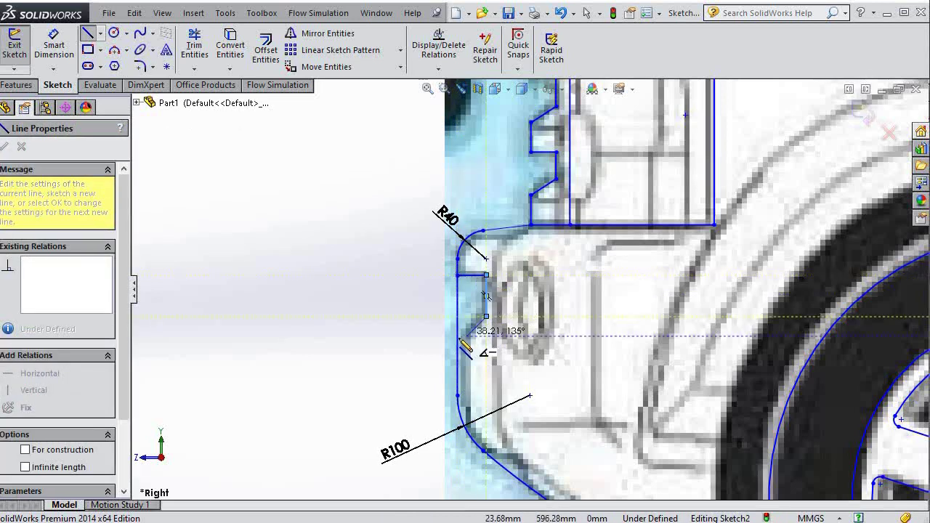
double_click(458, 346)
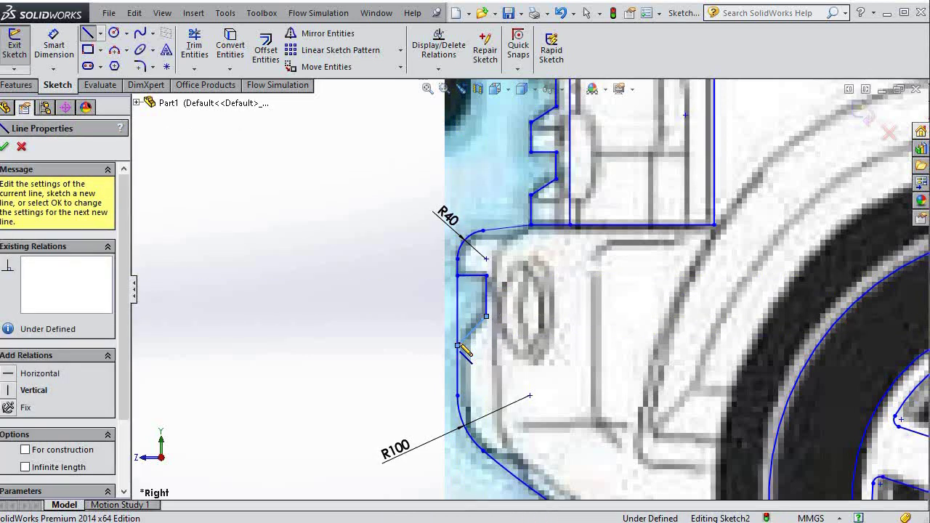
key(Escape)
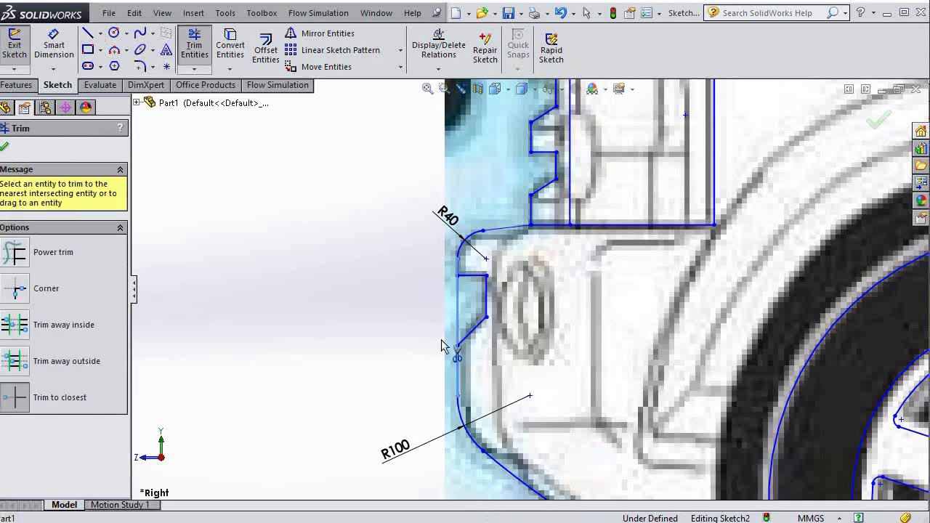
scroll(426, 367, up, 1)
scroll(524, 285, up, 2)
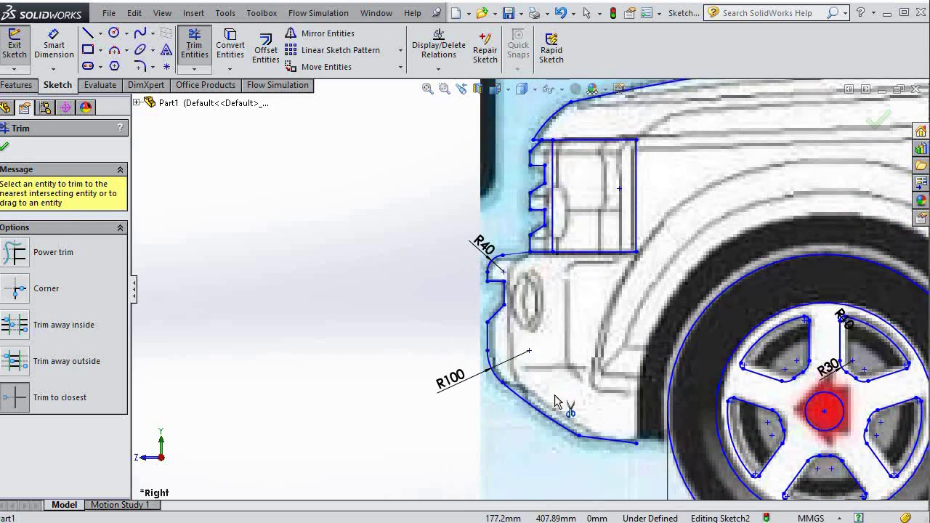
scroll(524, 284, up, 2)
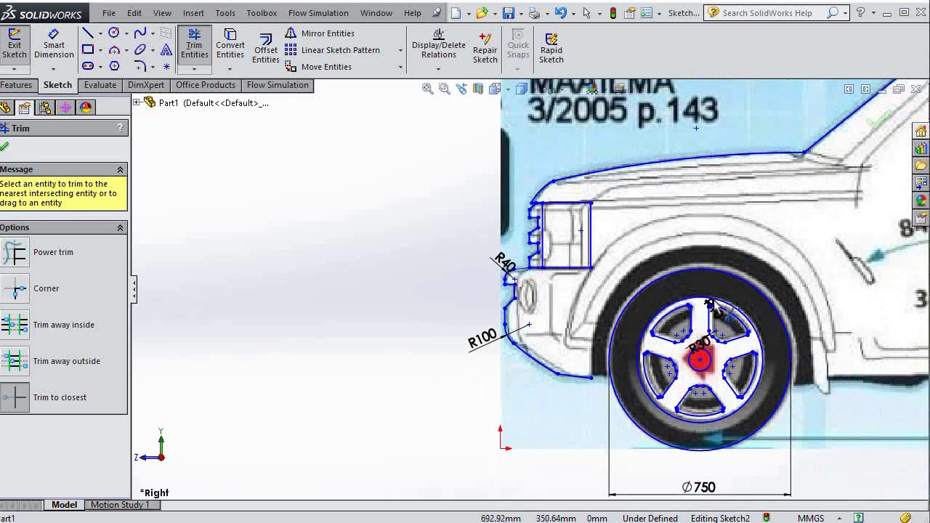
scroll(729, 290, down, 3)
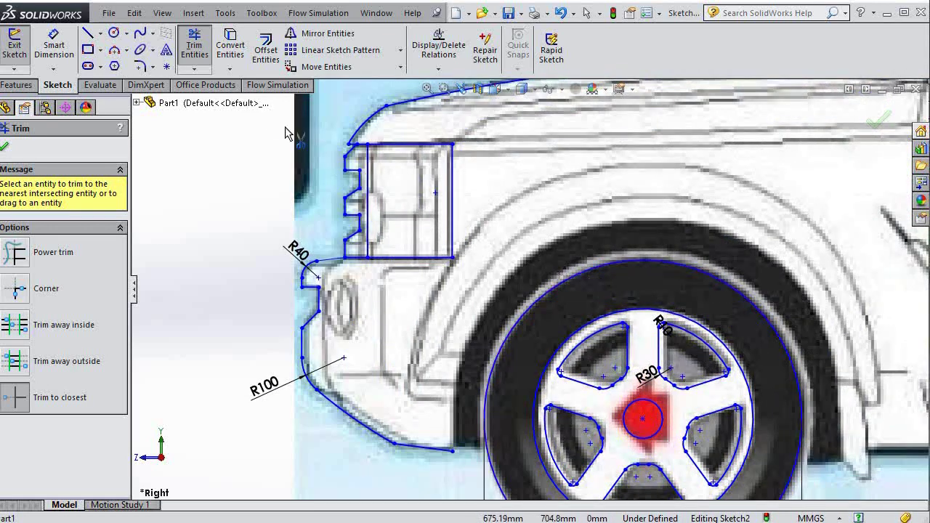
- Draw a three-point arc over the front tyre, from in front of the wheel to behind it
click(115, 49)
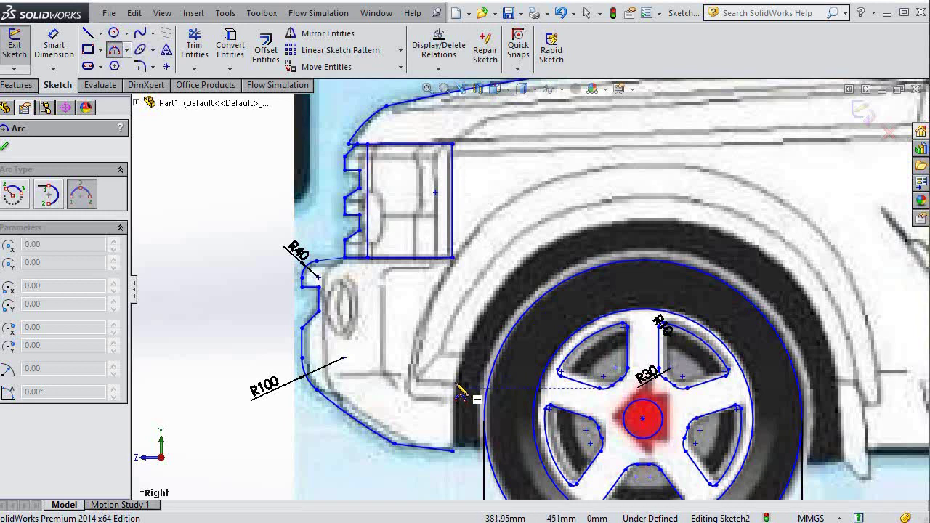
click(461, 392)
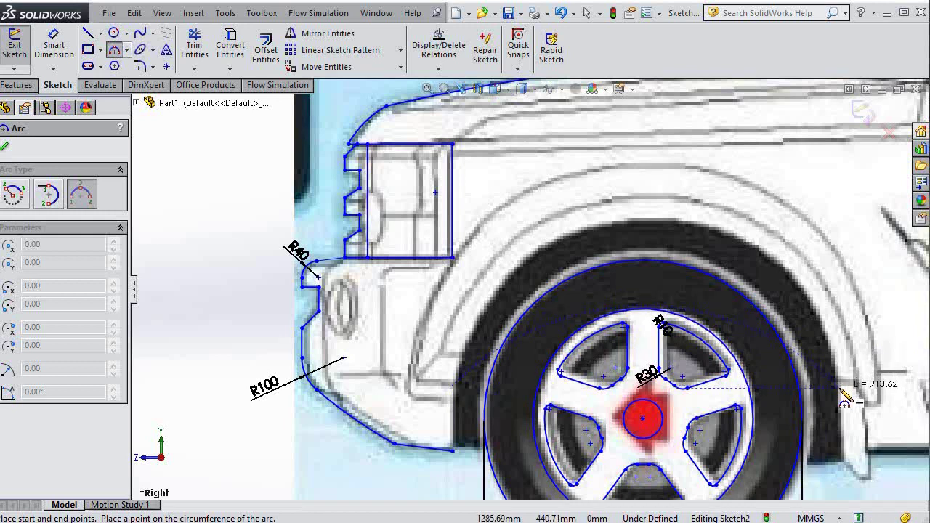
click(835, 367)
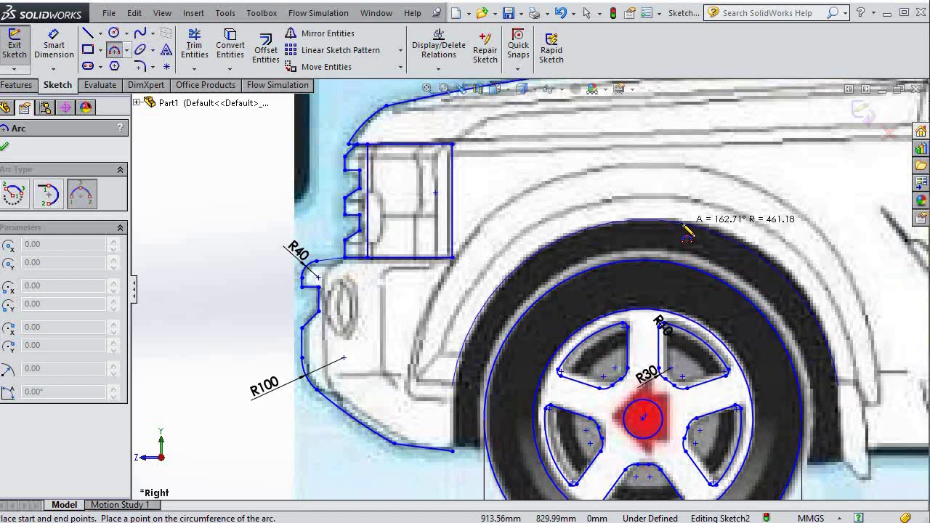
click(687, 231)
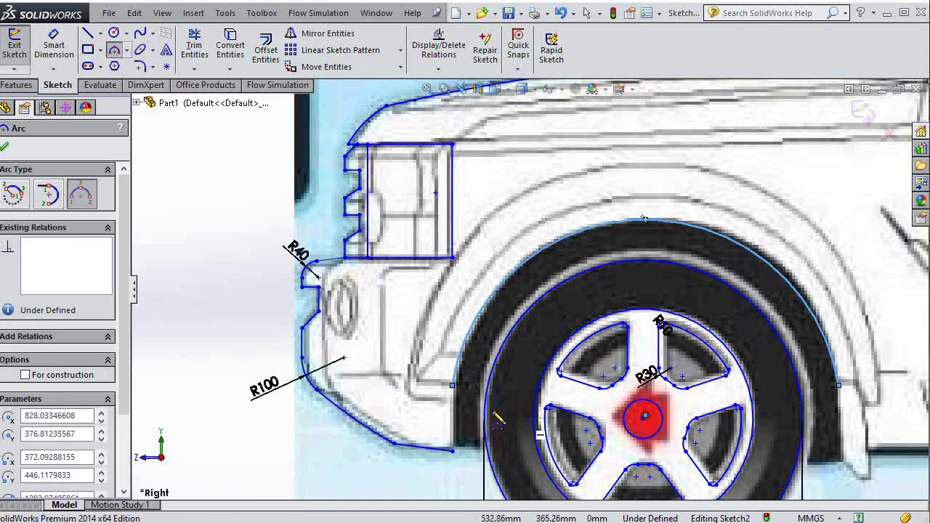
scroll(492, 440, down, 3)
scroll(492, 440, down, 3)
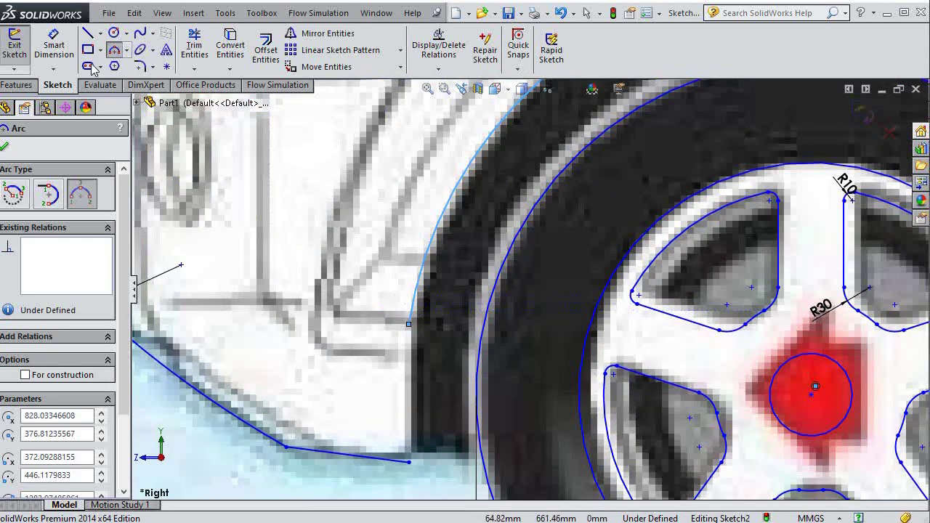
- Draw a vertical line from the arch's front end down to the sill
click(88, 33)
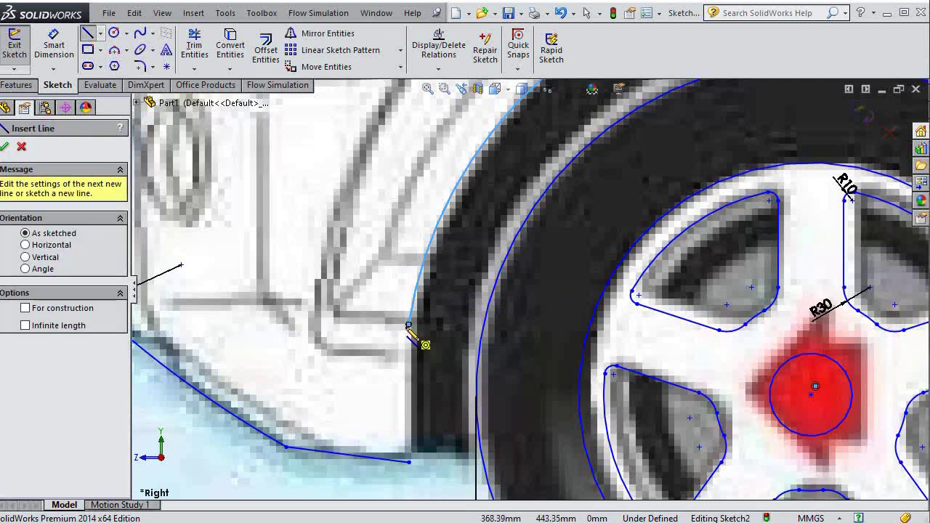
click(410, 325)
click(409, 460)
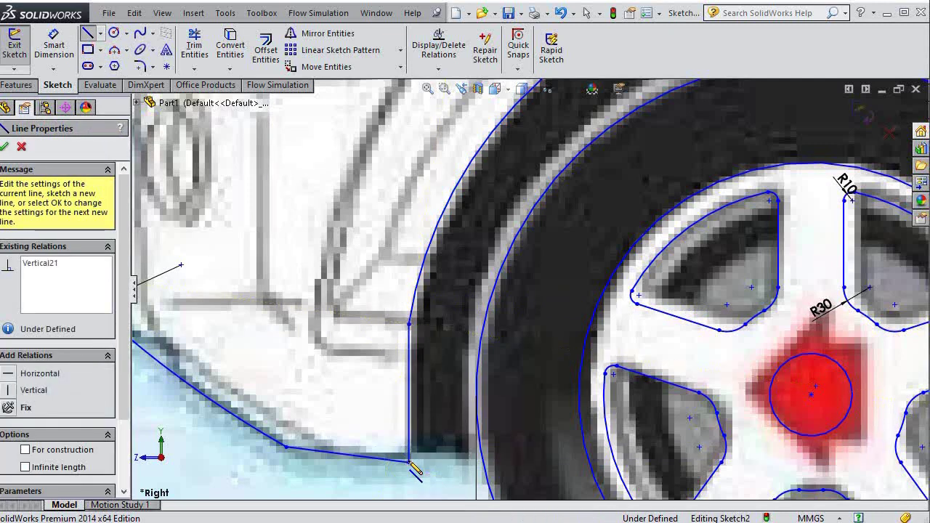
scroll(418, 469, up, 3)
scroll(655, 348, up, 3)
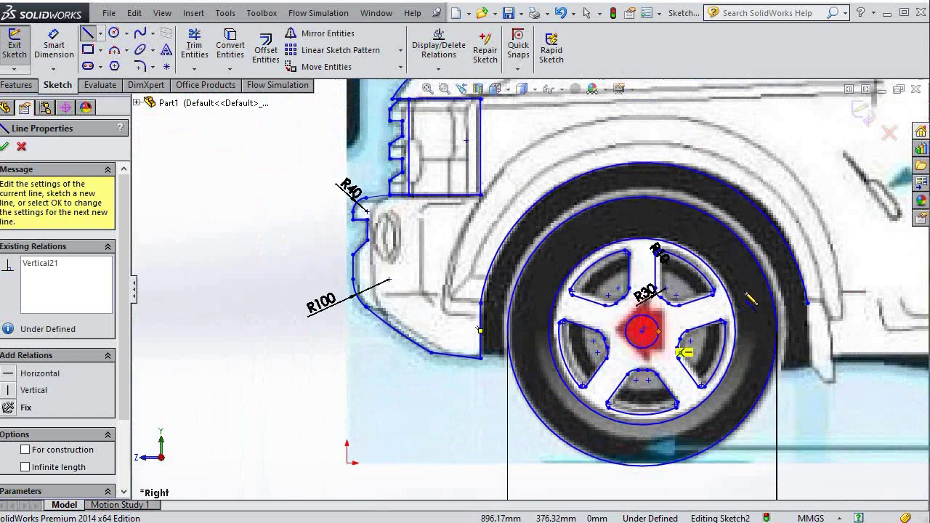
scroll(818, 318, down, 3)
- Trace the rear fender edge with vertical, diagonal and short horizontal line segments
click(791, 308)
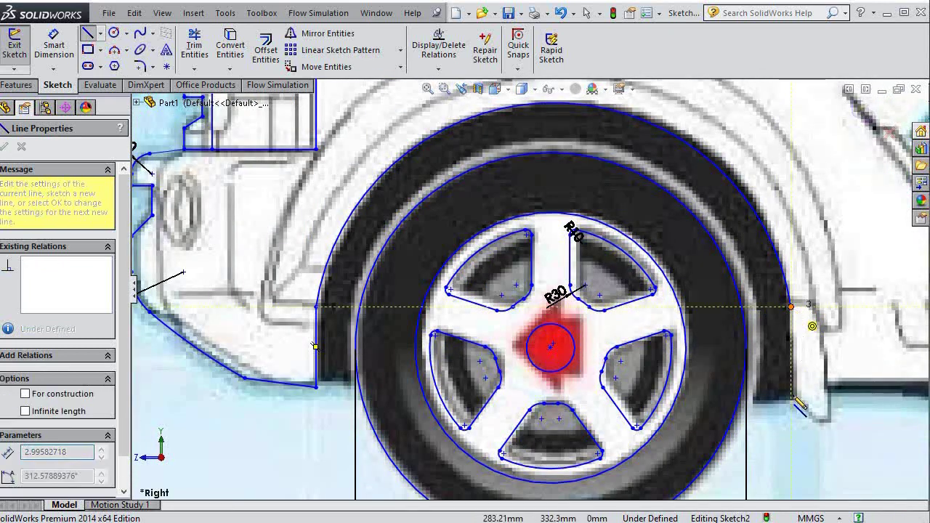
scroll(804, 411, down, 2)
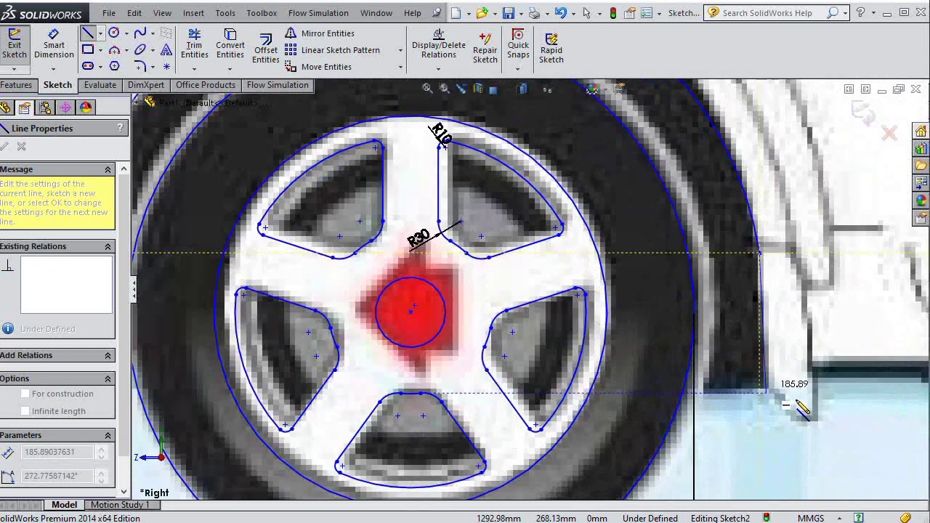
scroll(792, 385, down, 2)
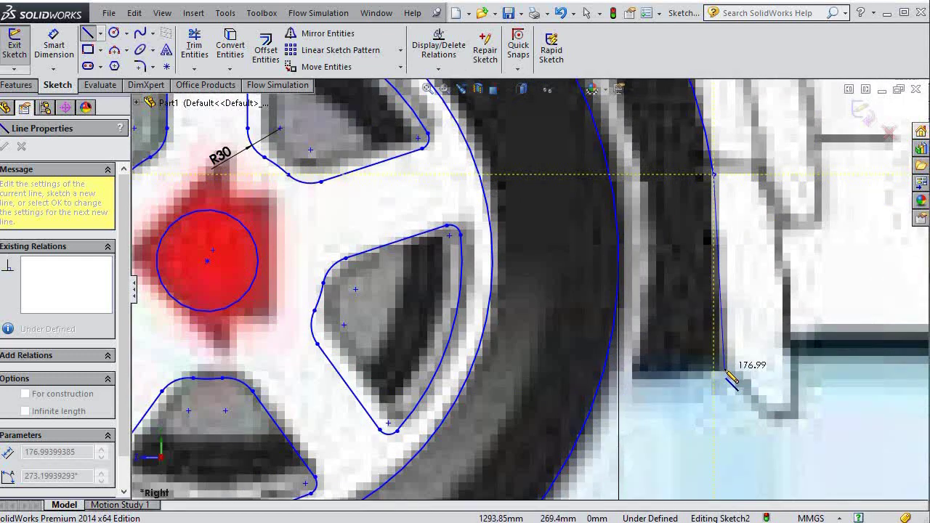
click(725, 369)
click(766, 420)
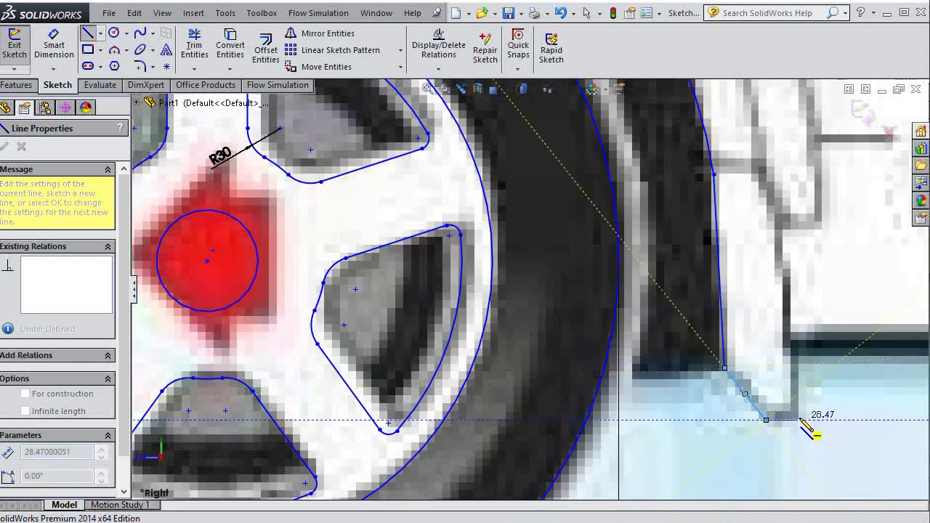
click(799, 420)
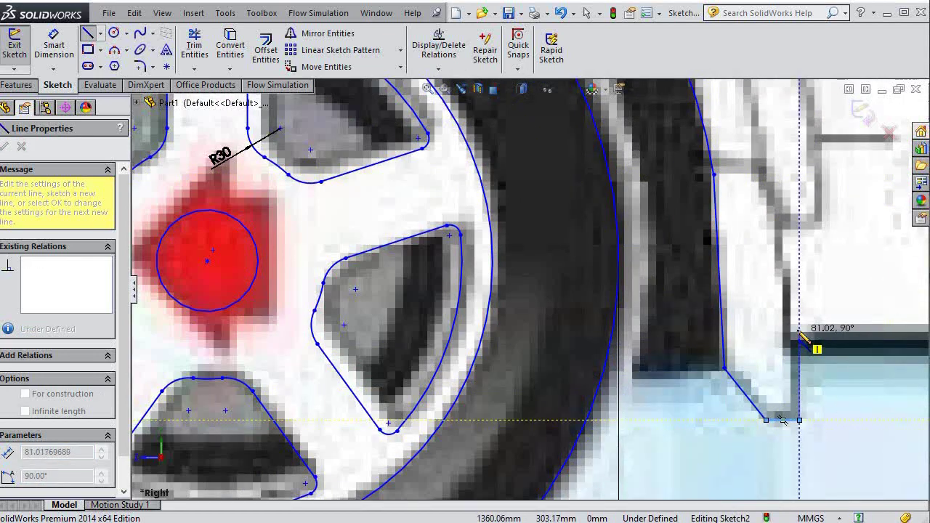
click(801, 234)
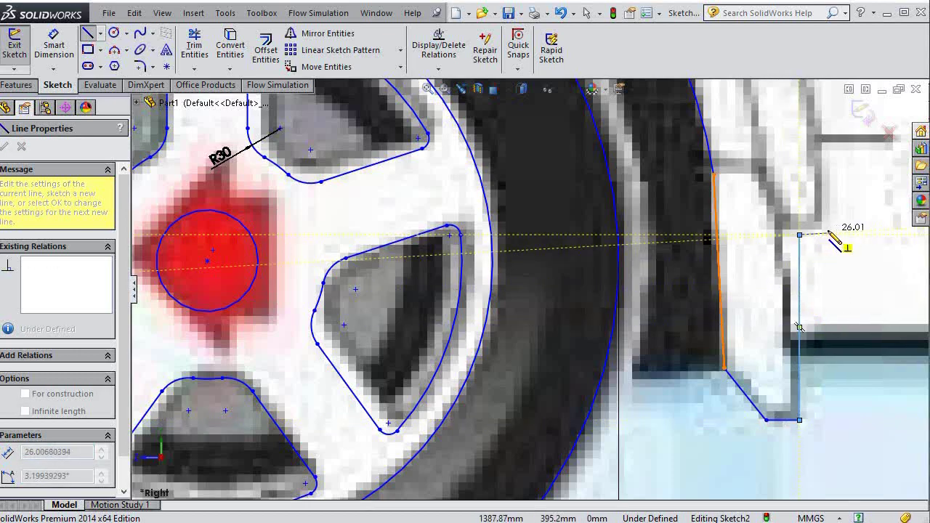
scroll(828, 234, up, 3)
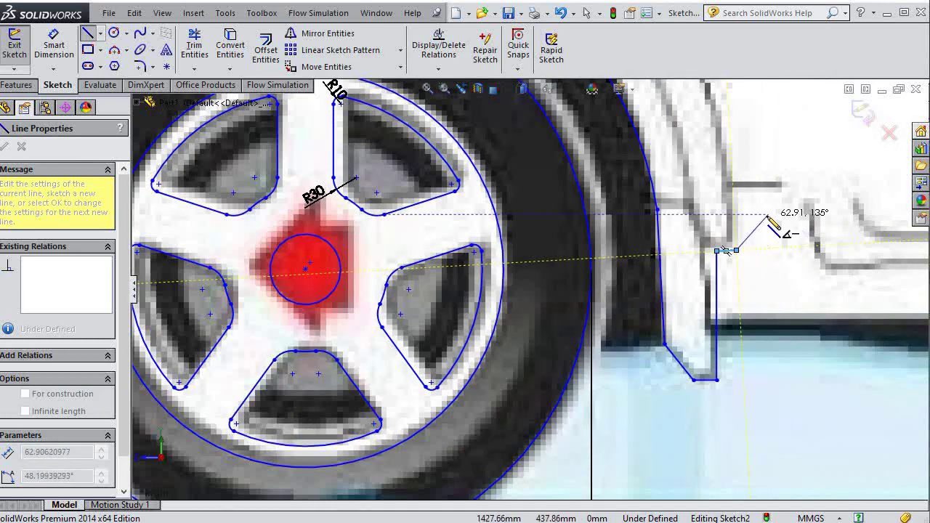
scroll(752, 218, up, 1)
scroll(732, 218, up, 1)
scroll(731, 216, up, 1)
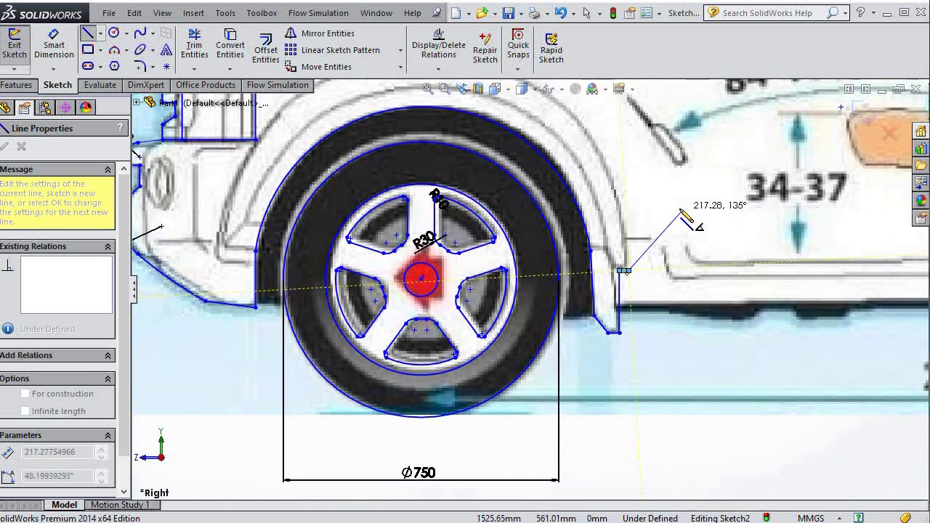
scroll(683, 212, up, 1)
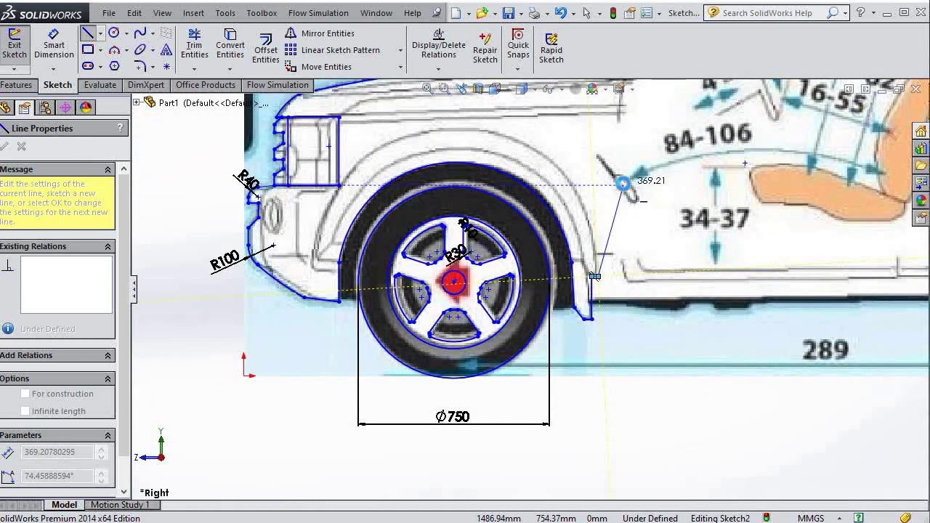
key(Escape)
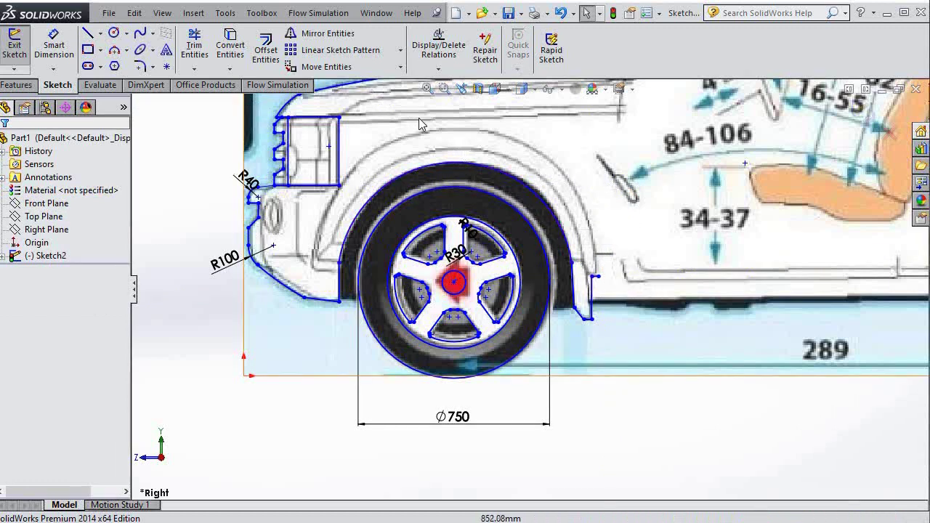
- Trace two three-point arcs along the outer fender curve over the wheel arch
click(114, 50)
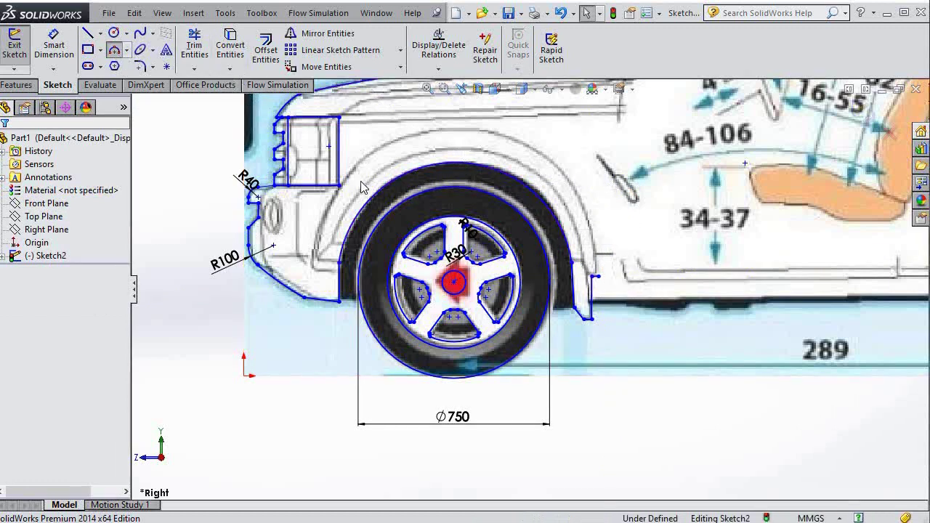
click(318, 245)
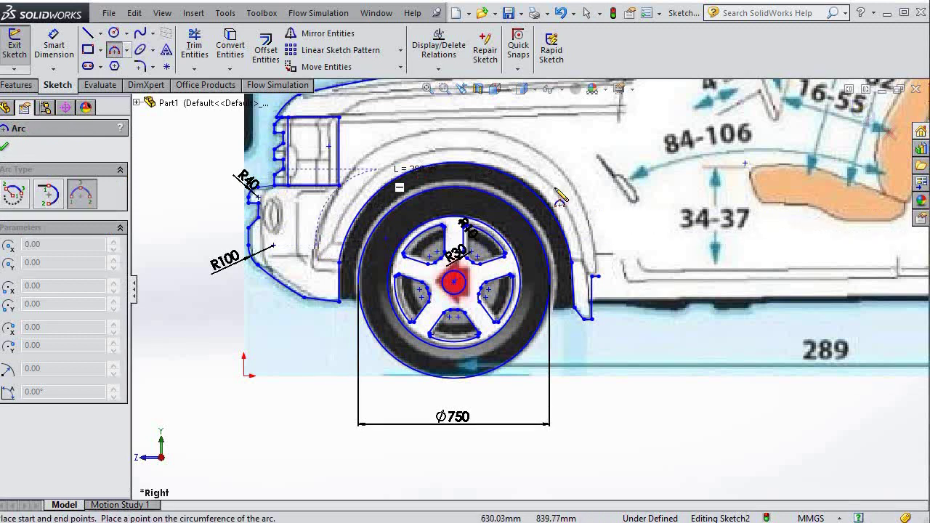
click(591, 232)
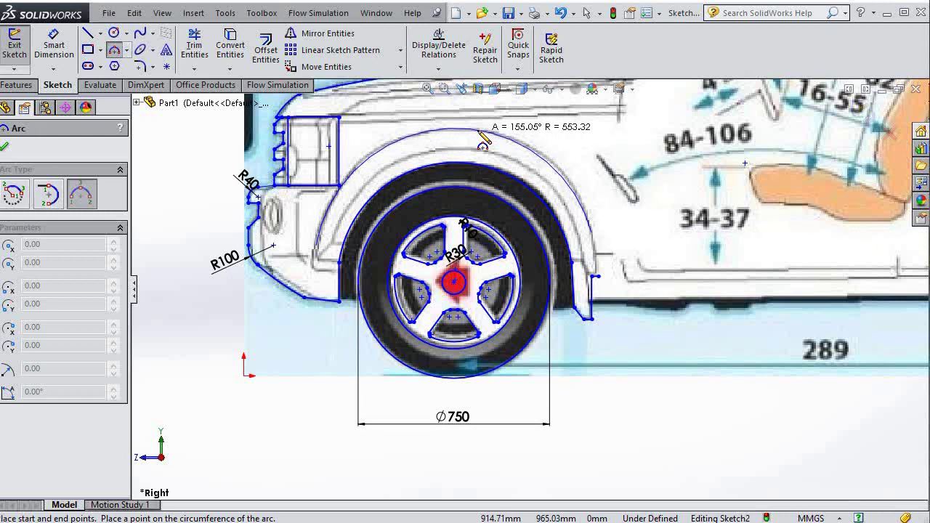
click(480, 135)
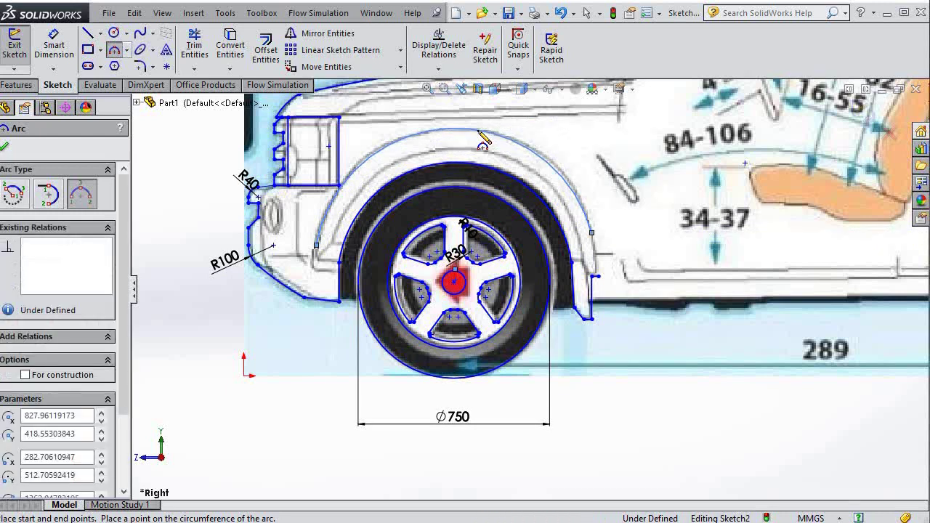
click(345, 250)
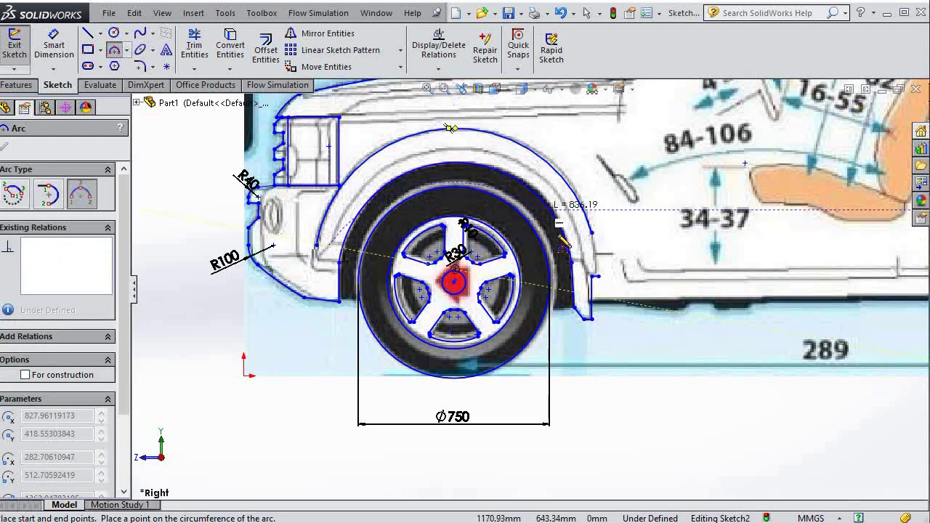
click(594, 249)
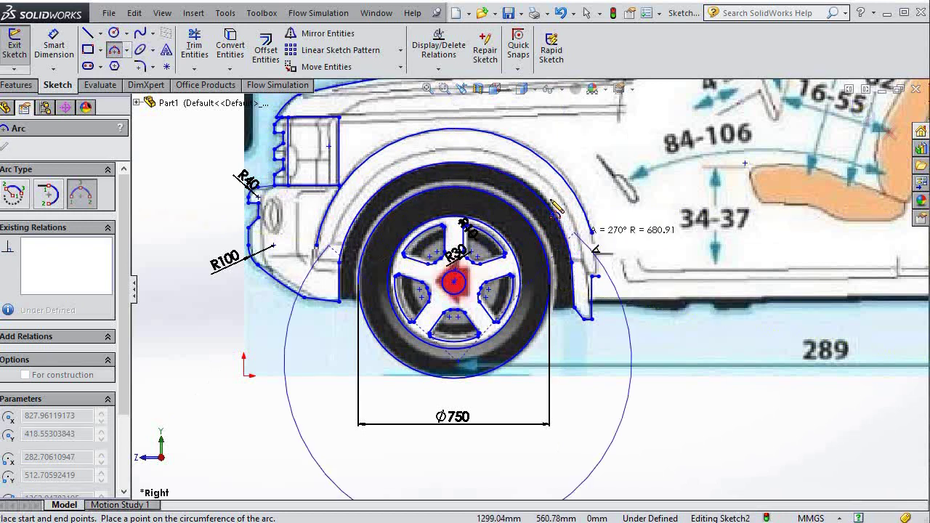
click(533, 178)
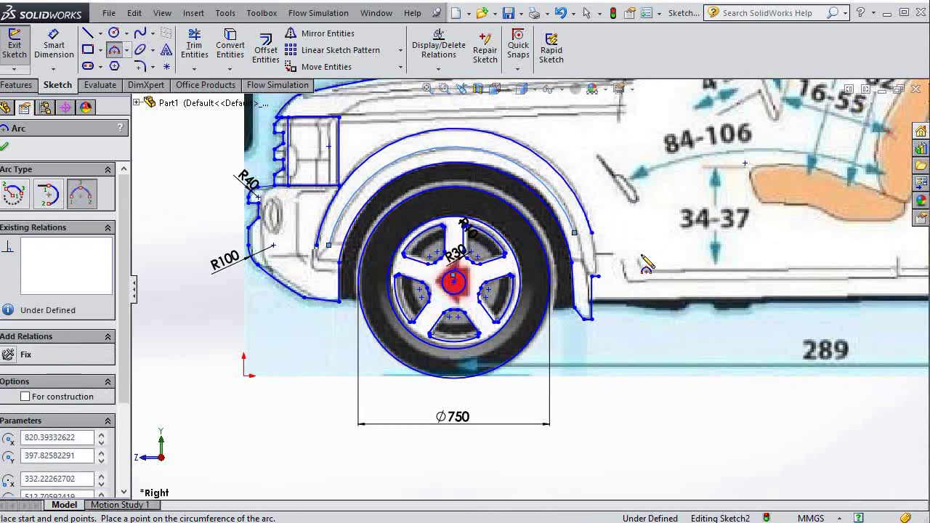
- Attempt an arc from the fender arc's end to the vertical fender edge, then cancel it
ctrl+middle_drag(644, 266, 543, 276)
scroll(542, 274, down, 3)
scroll(541, 275, down, 3)
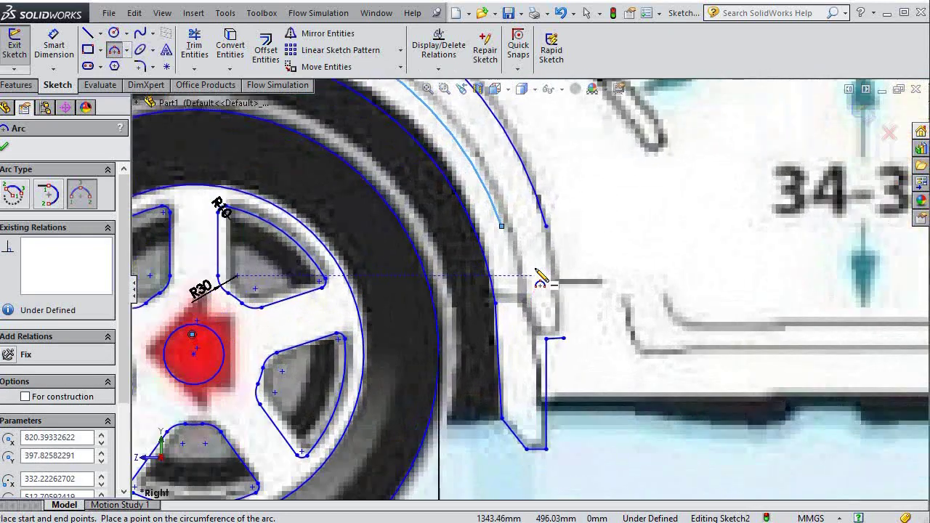
click(502, 227)
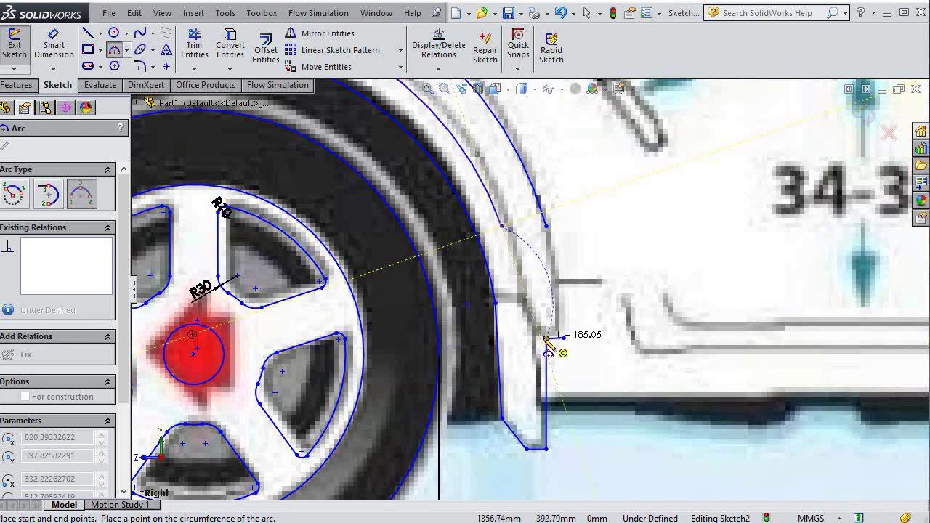
click(547, 338)
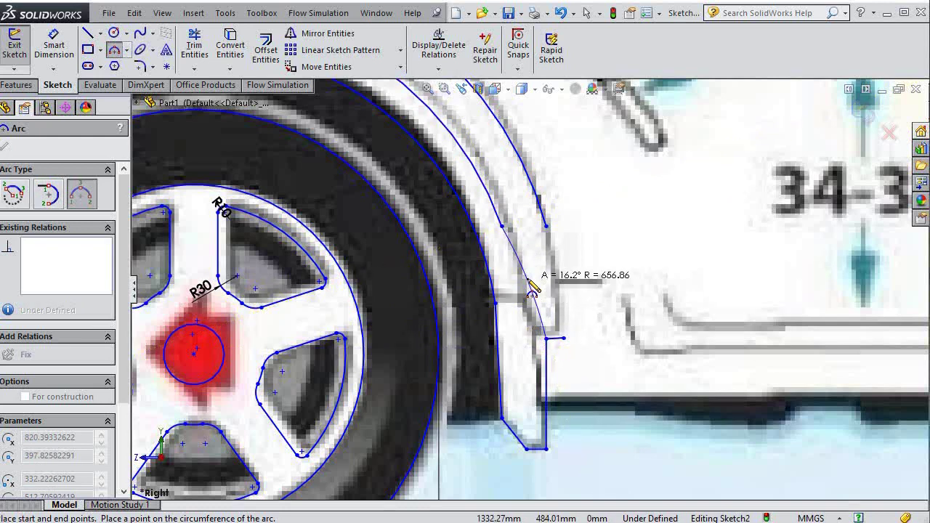
click(532, 288)
key(Escape)
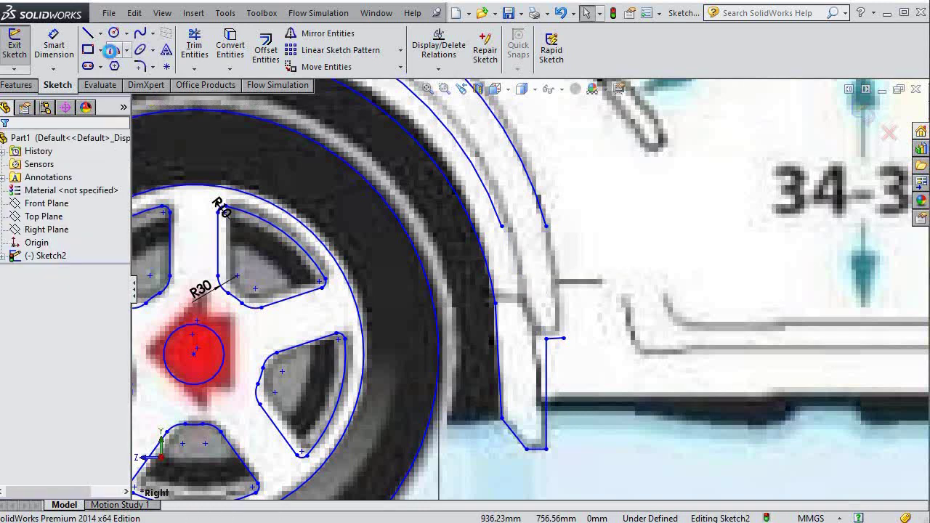
- Retry arcs at the fender's rear end twice, cancelling both attempts with Esc
click(112, 50)
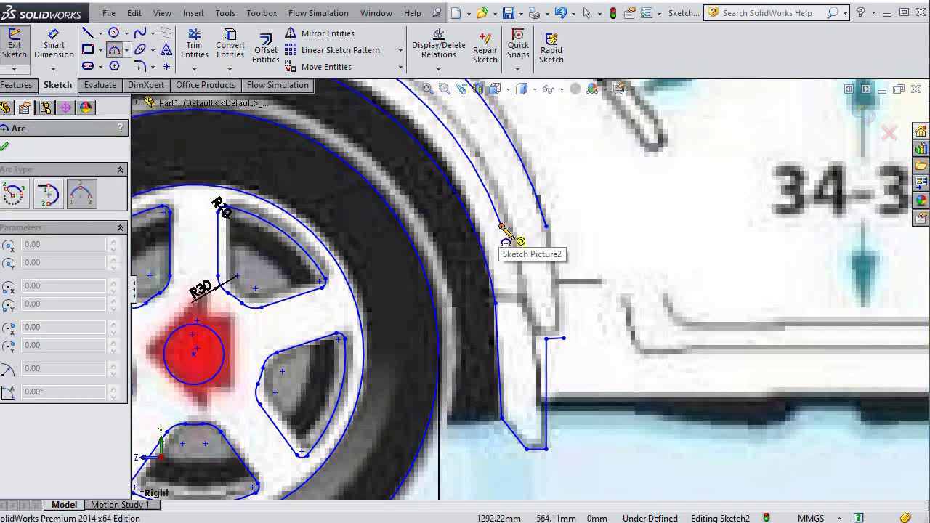
scroll(503, 231, up, 2)
scroll(509, 233, up, 2)
click(509, 242)
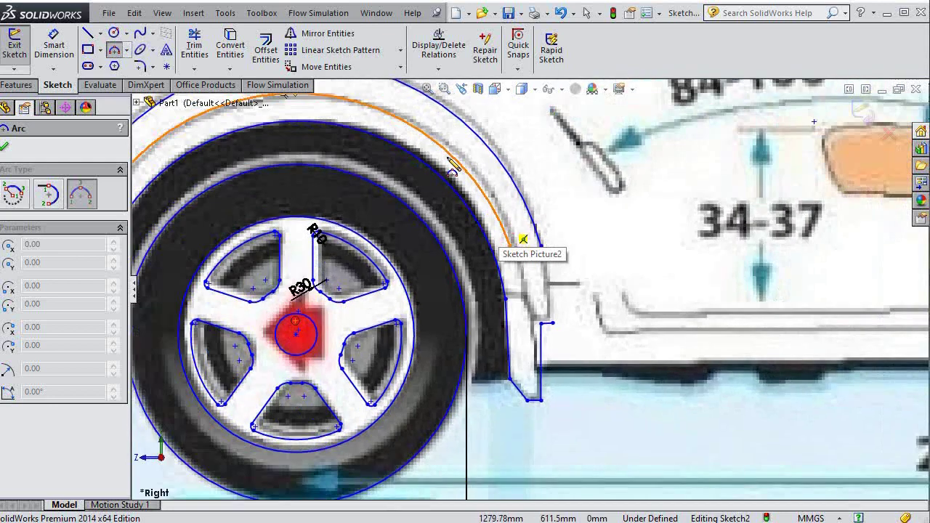
click(386, 116)
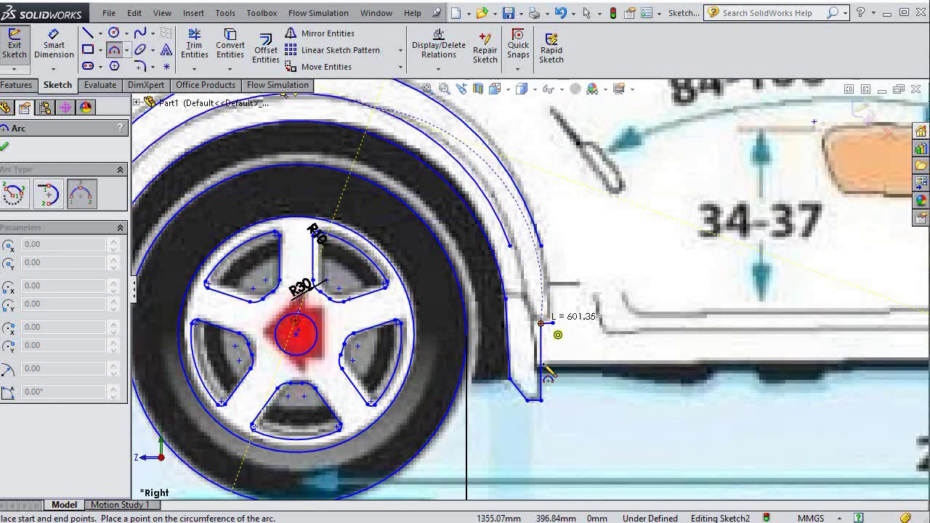
click(552, 323)
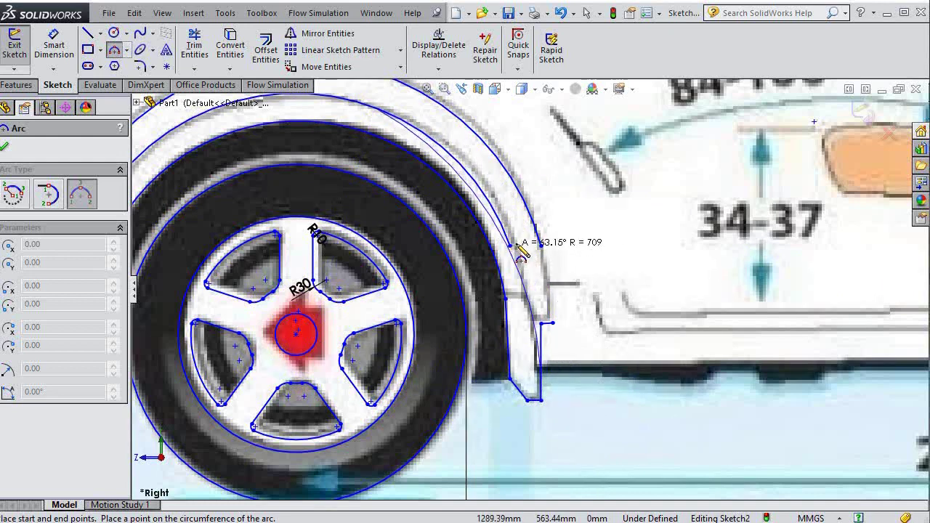
key(Escape)
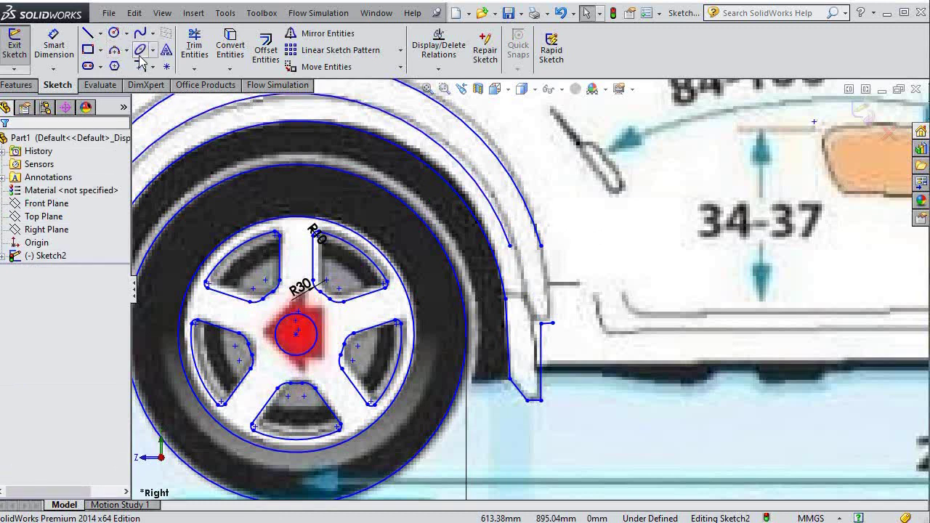
click(114, 49)
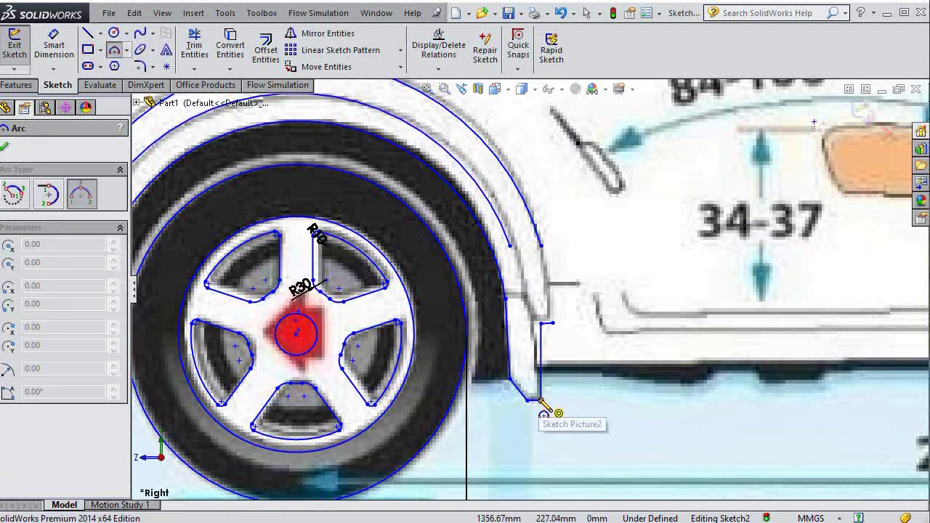
click(540, 399)
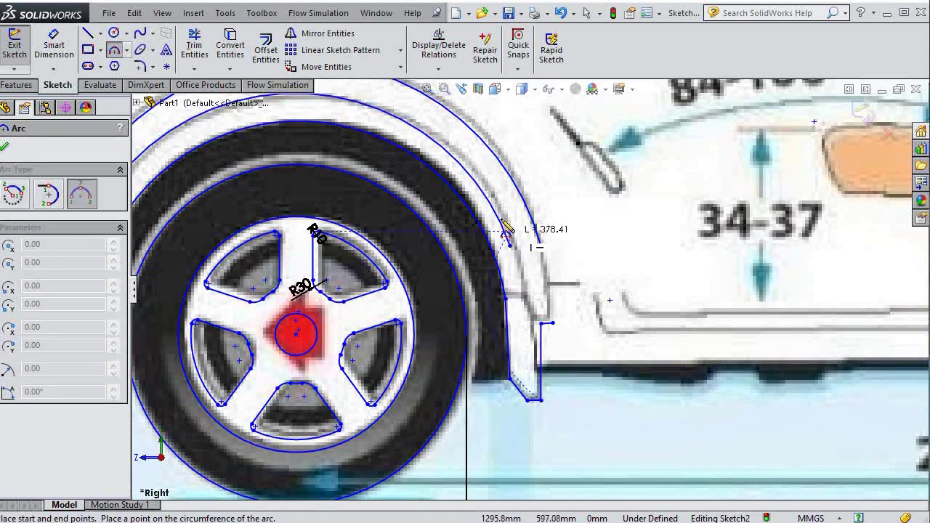
click(494, 194)
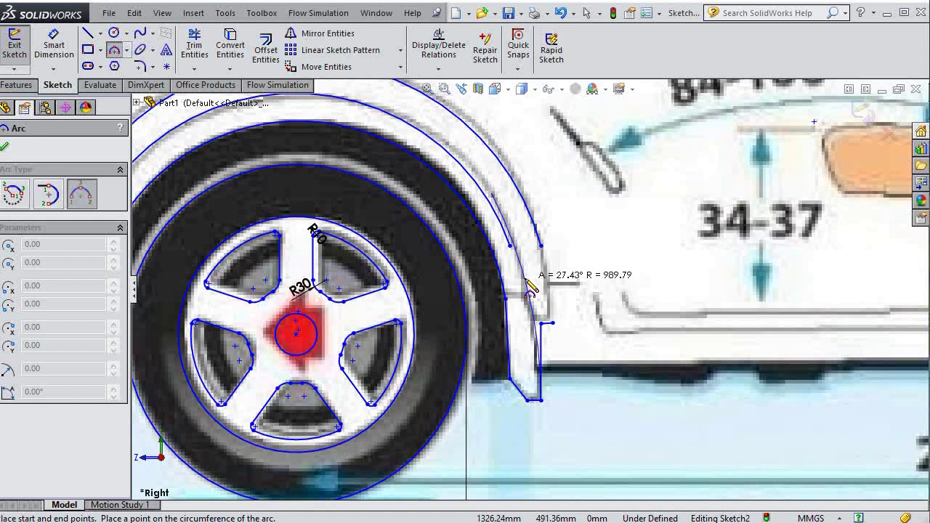
key(Escape)
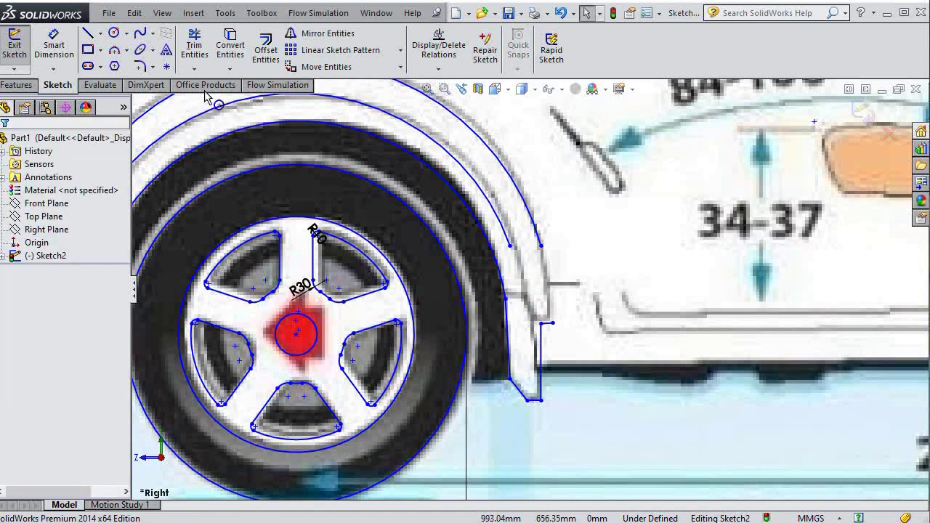
- Draw a three-point arc from the fender's lower edge up along the fender
click(114, 50)
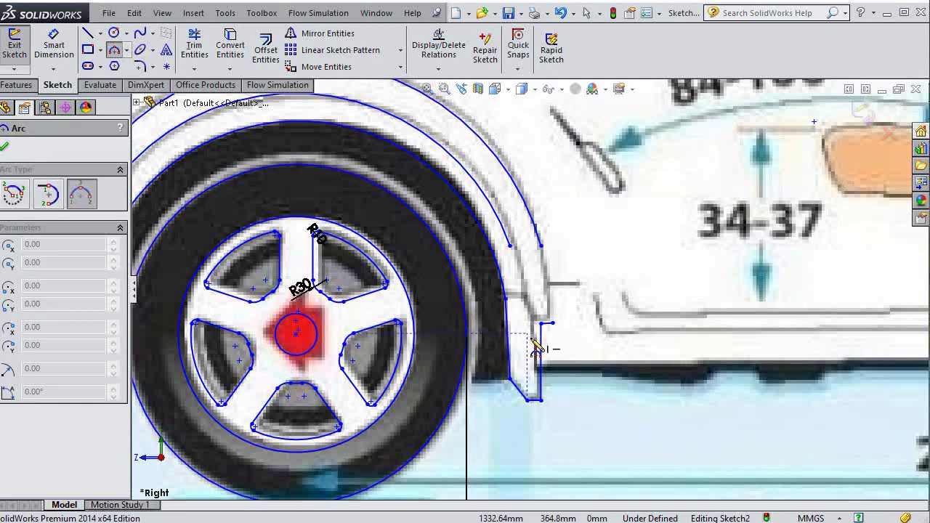
click(539, 347)
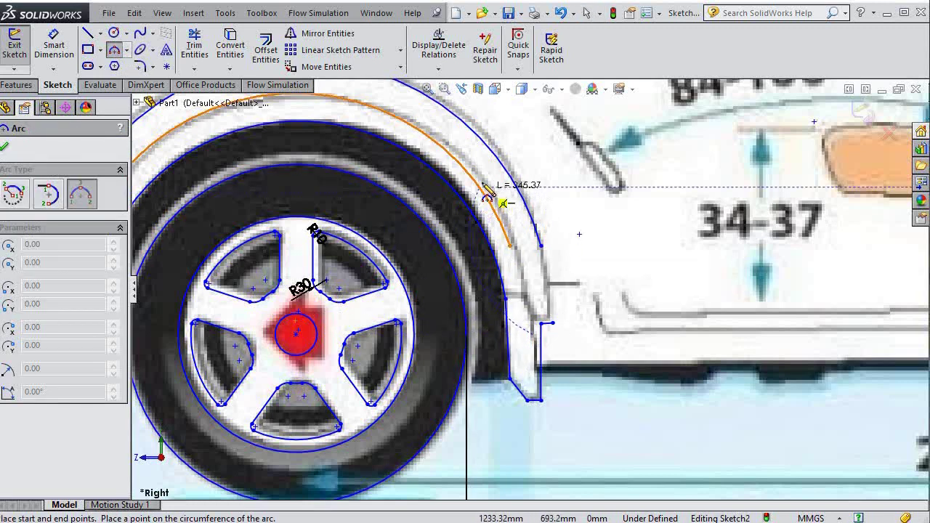
click(483, 180)
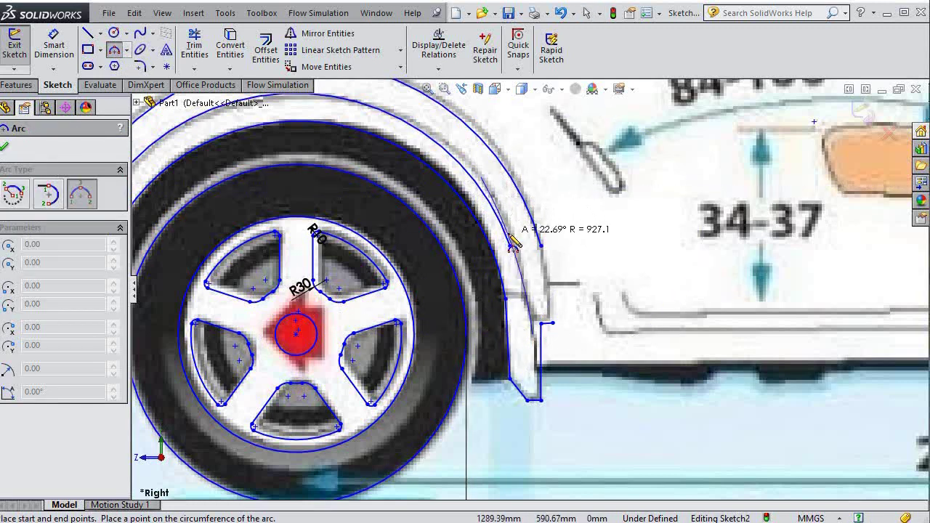
click(516, 247)
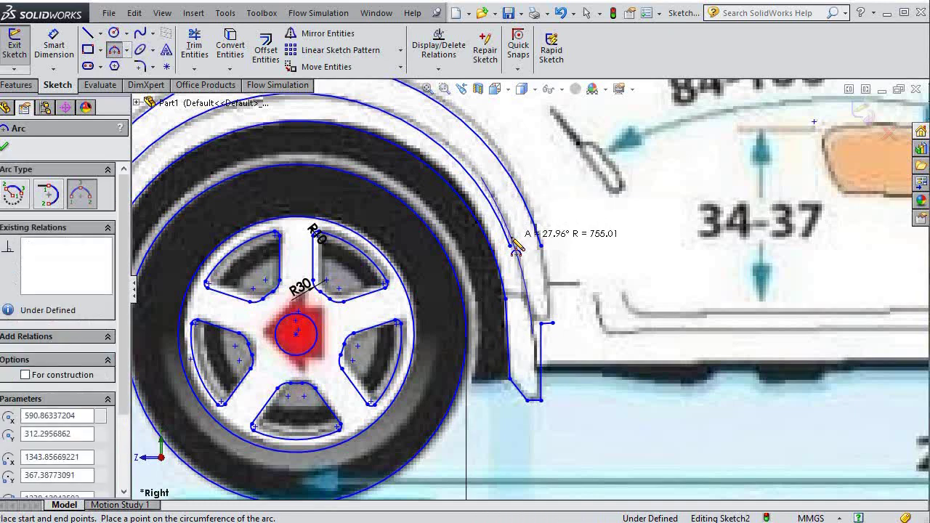
scroll(447, 177, up, 3)
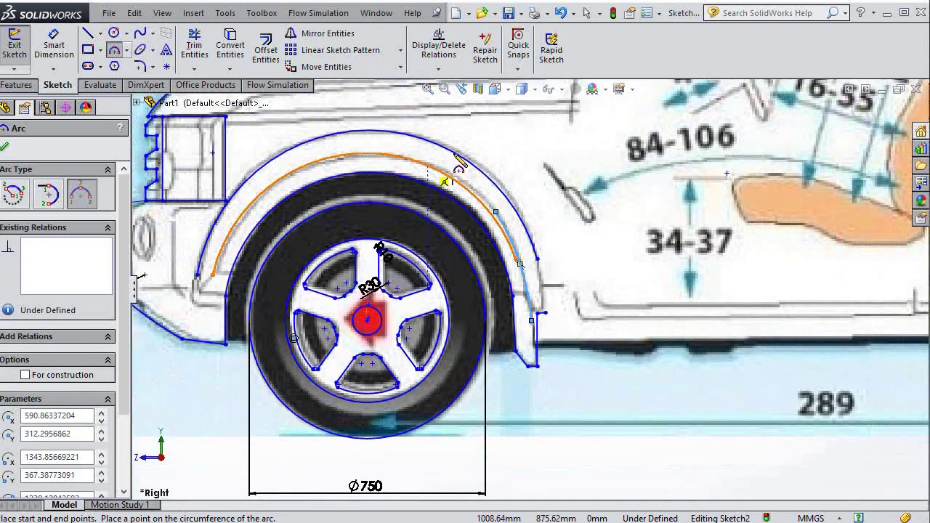
scroll(478, 196, down, 4)
scroll(487, 202, down, 2)
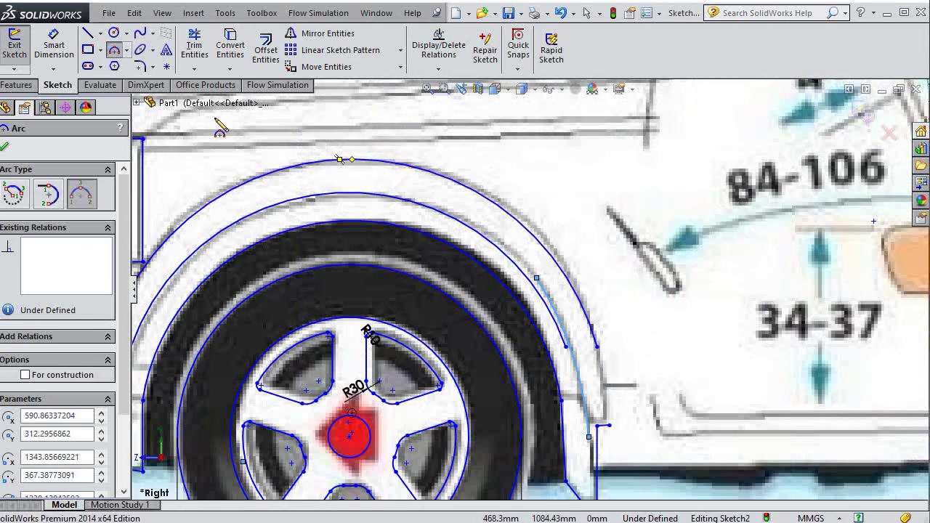
- Add a three-point arc following the inner arch line from its top onward
click(350, 194)
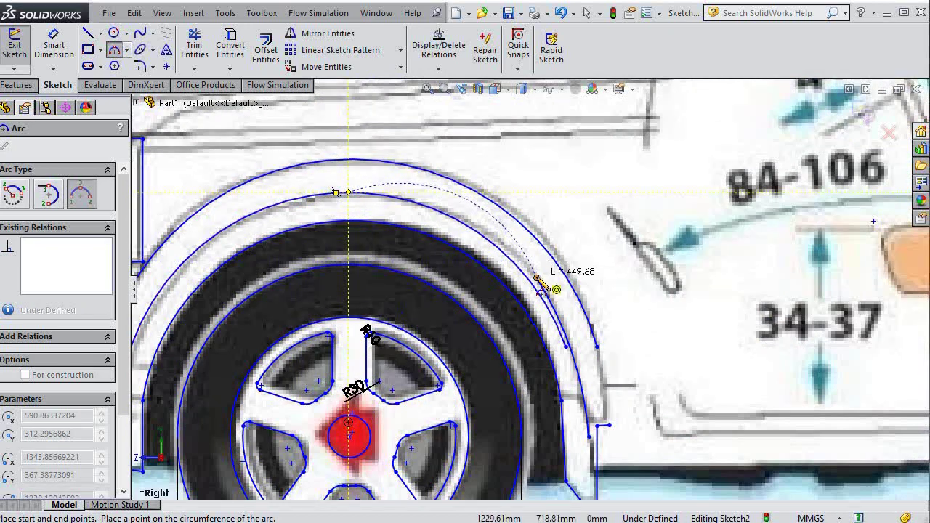
click(537, 279)
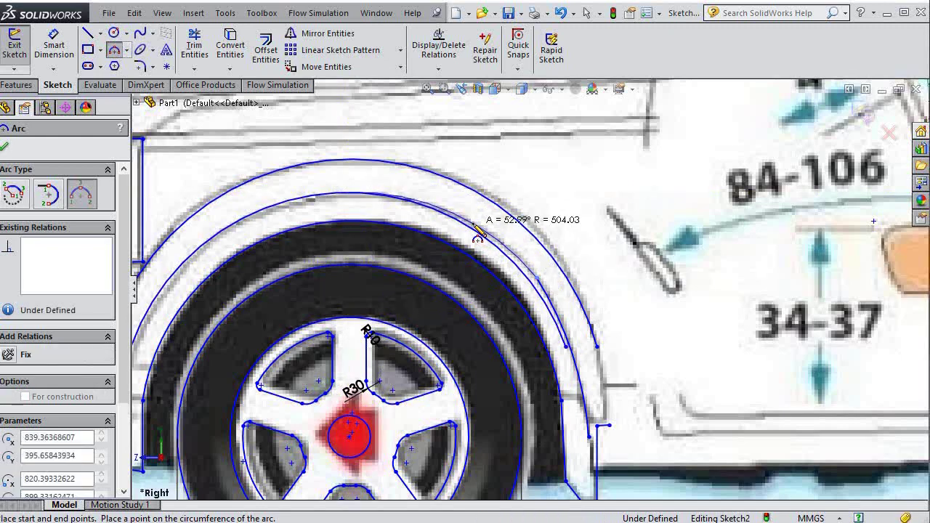
click(478, 234)
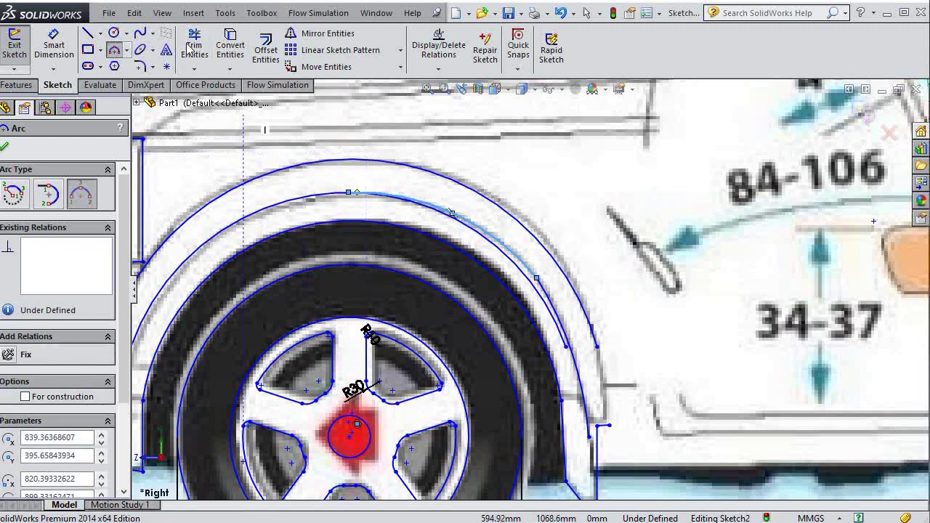
click(194, 47)
- Trim away the leftover inner arc piece
click(522, 273)
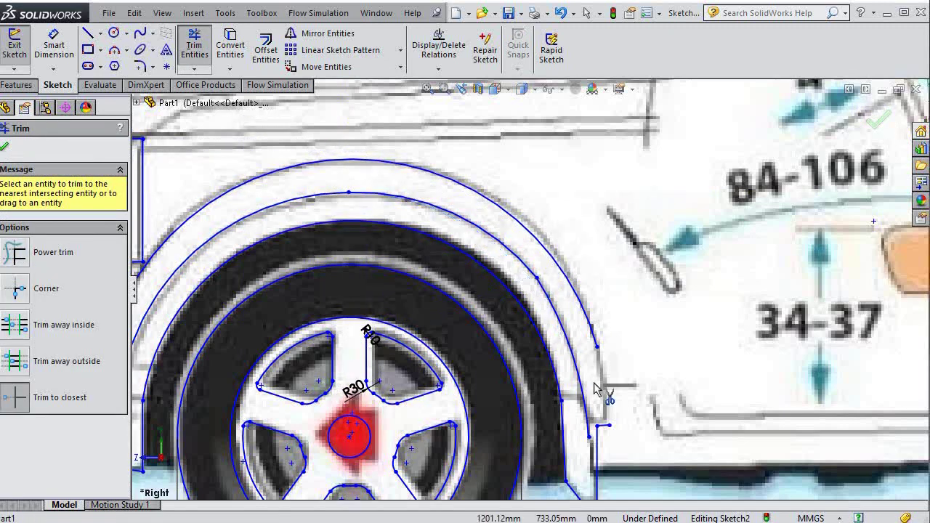
scroll(602, 463, up, 2)
scroll(592, 451, up, 2)
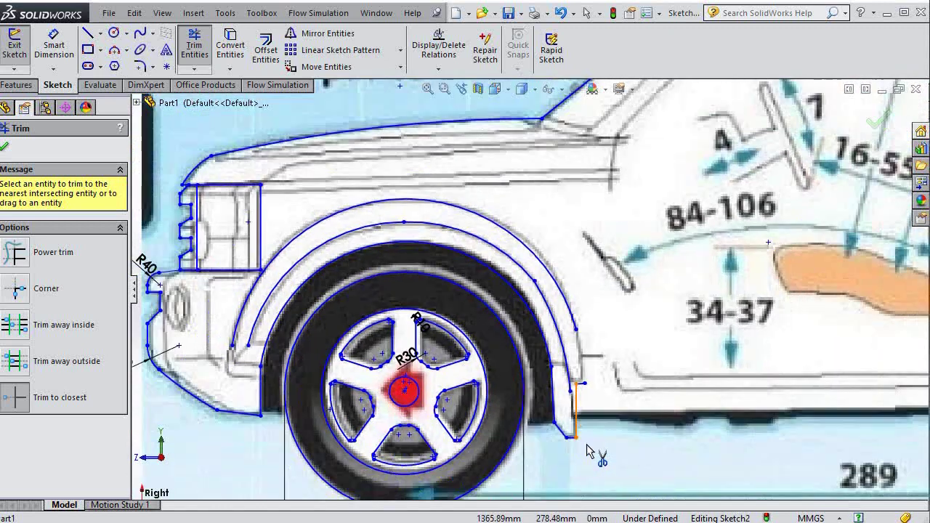
scroll(592, 451, down, 3)
scroll(555, 465, down, 2)
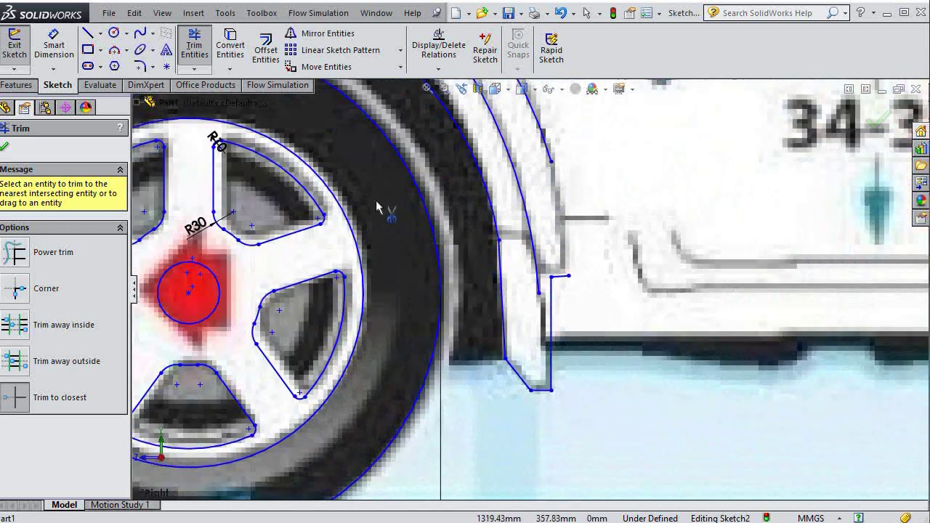
- Draw vertical lines down the fender's rear edge from the step to the bottom corner
click(88, 33)
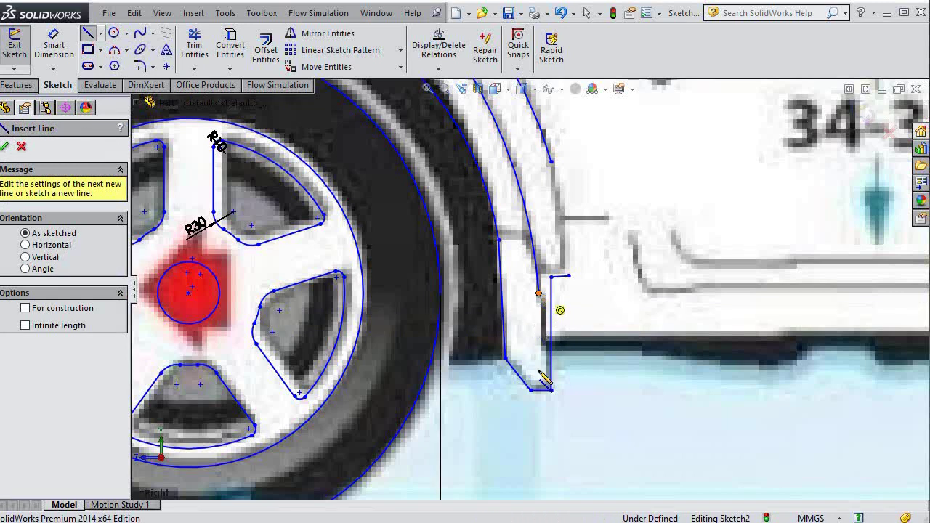
click(550, 311)
click(550, 390)
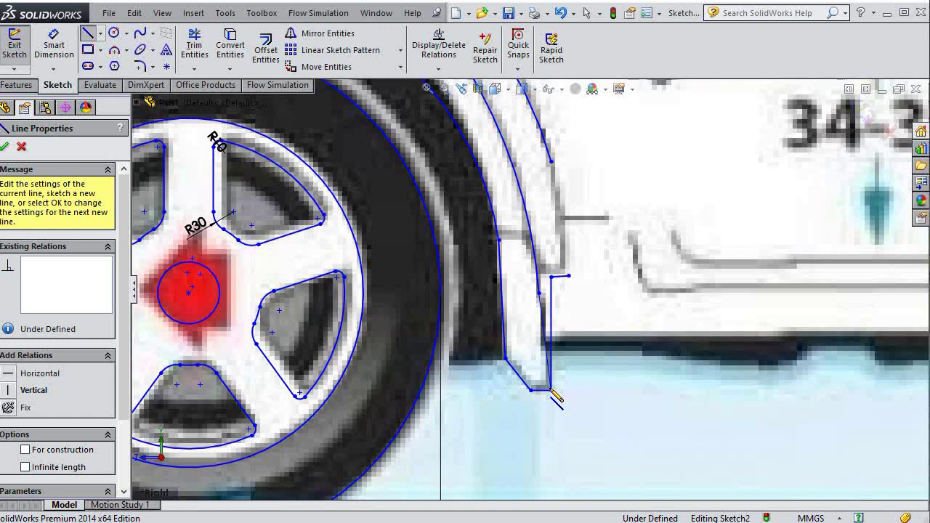
key(Escape)
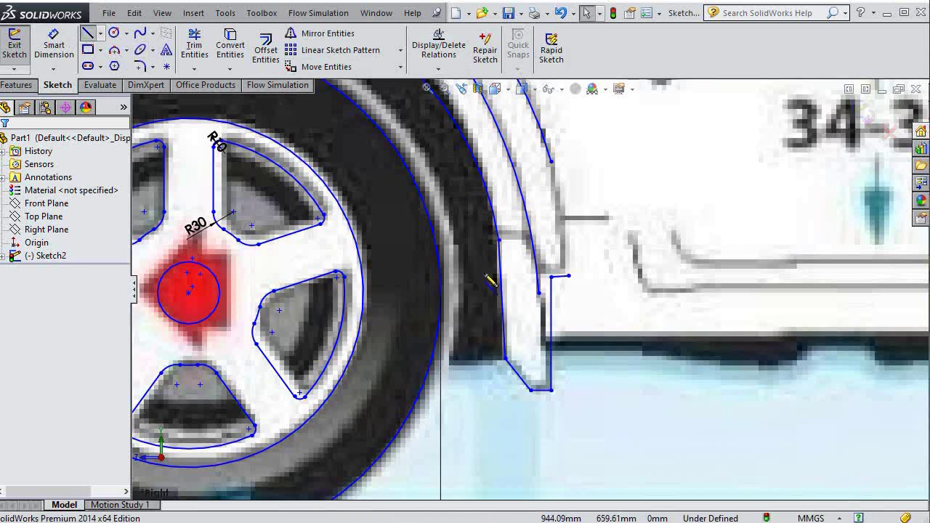
click(550, 277)
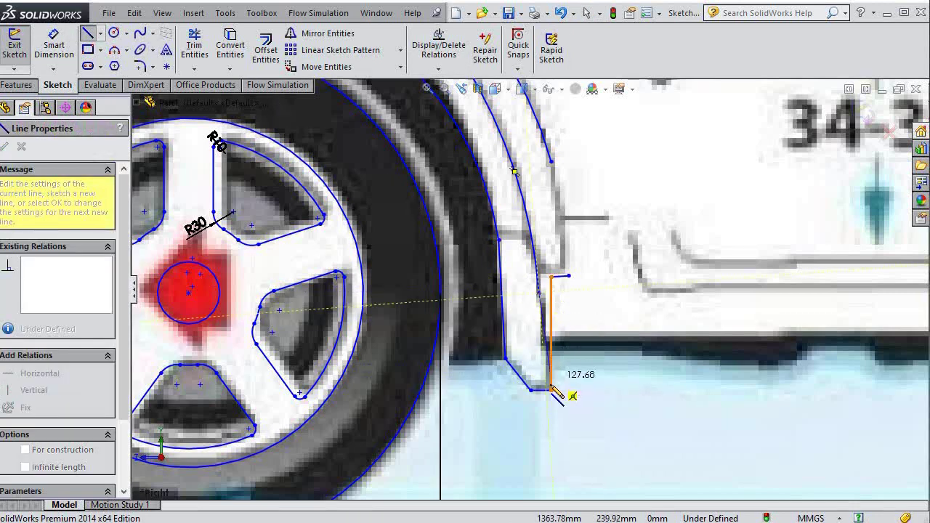
click(551, 396)
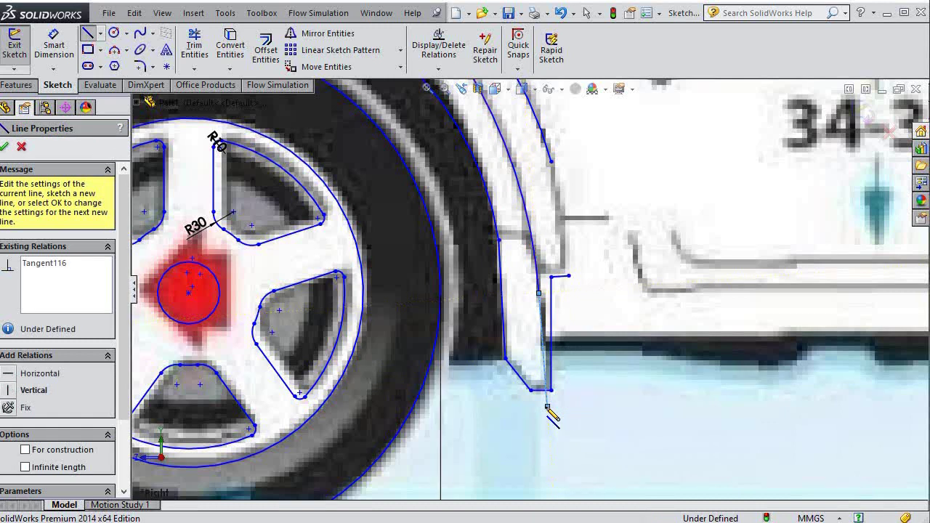
double_click(547, 407)
key(Escape)
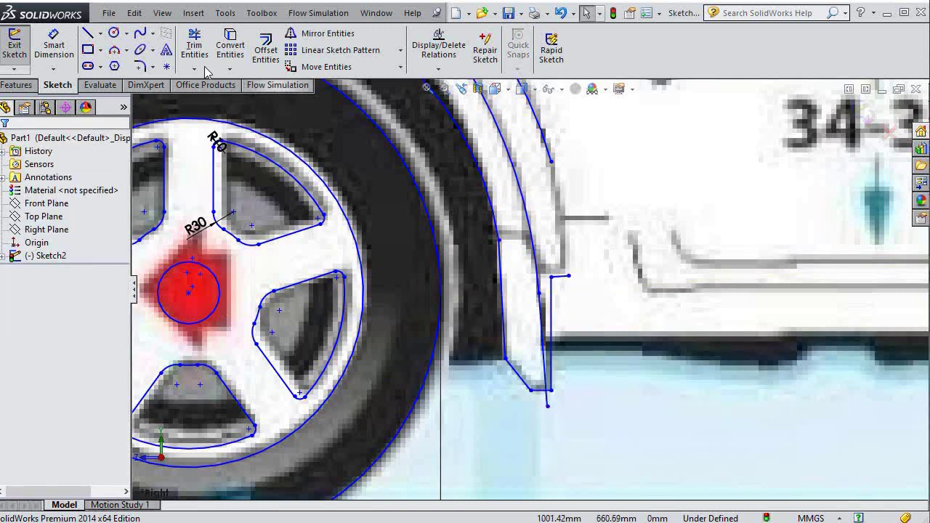
- Trim the redundant vertical segment and extend the short step line to the vertical edge
click(195, 45)
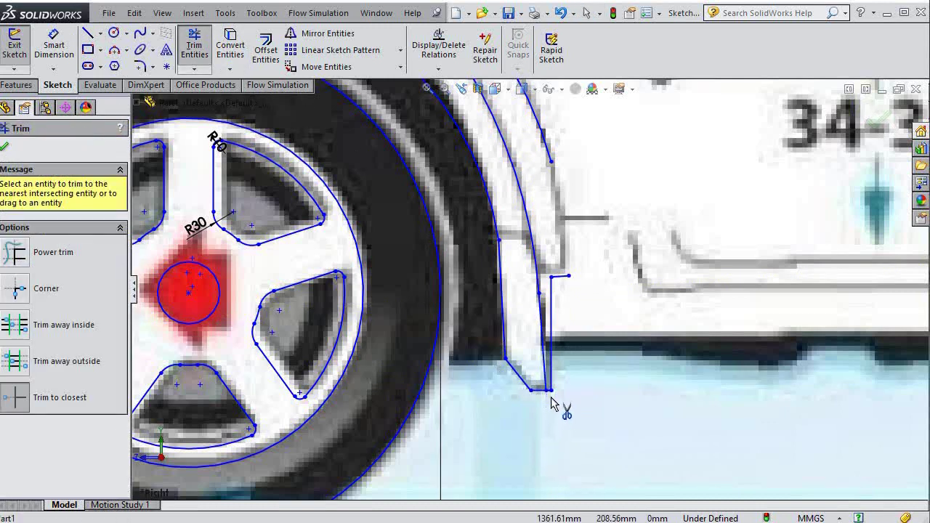
click(551, 384)
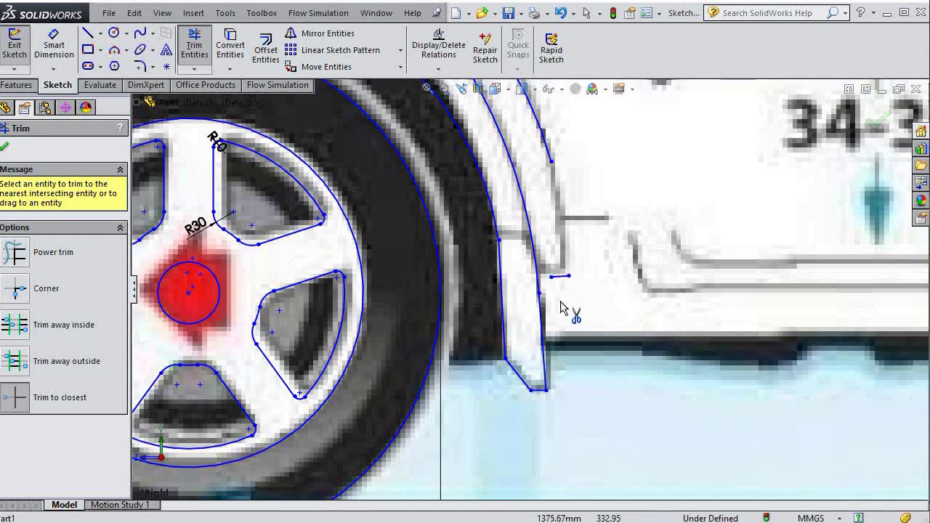
click(194, 69)
click(218, 96)
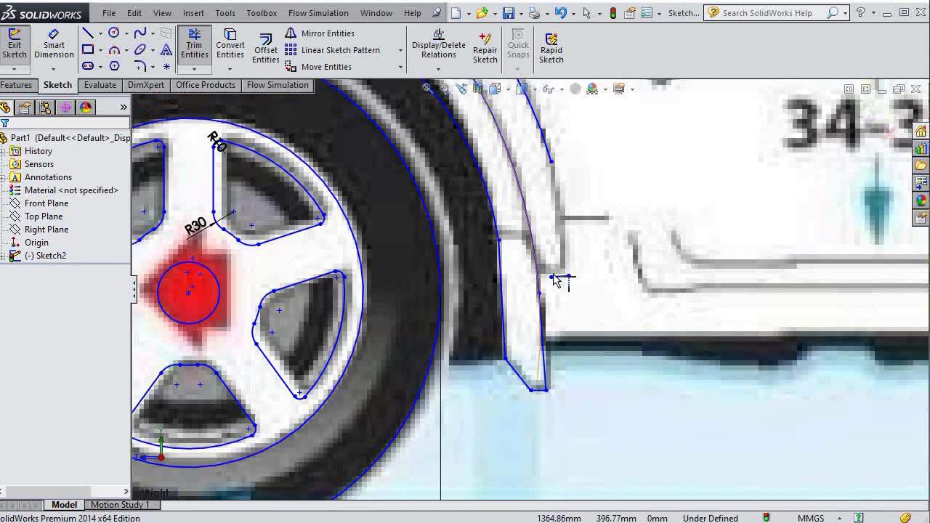
click(557, 278)
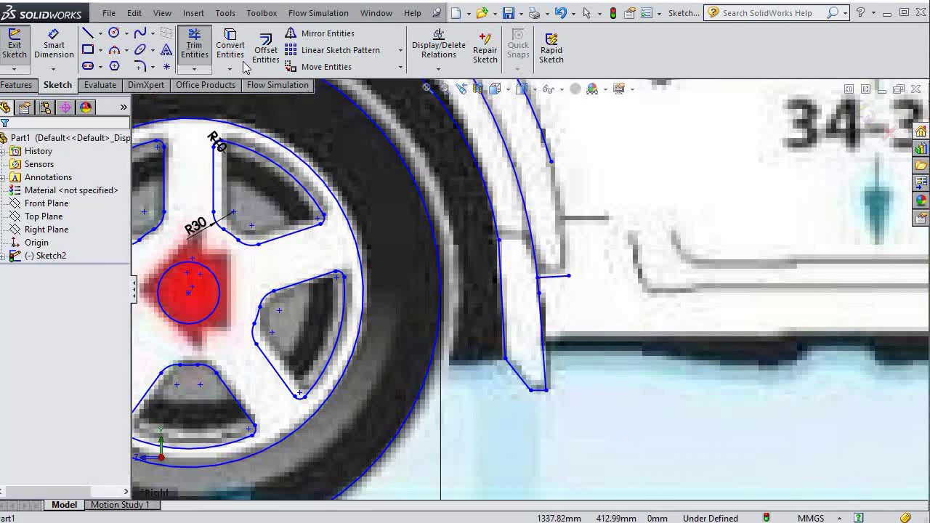
- Add three-point arcs at the fender's upper endpoint and at the front fender line's end
click(114, 50)
click(551, 161)
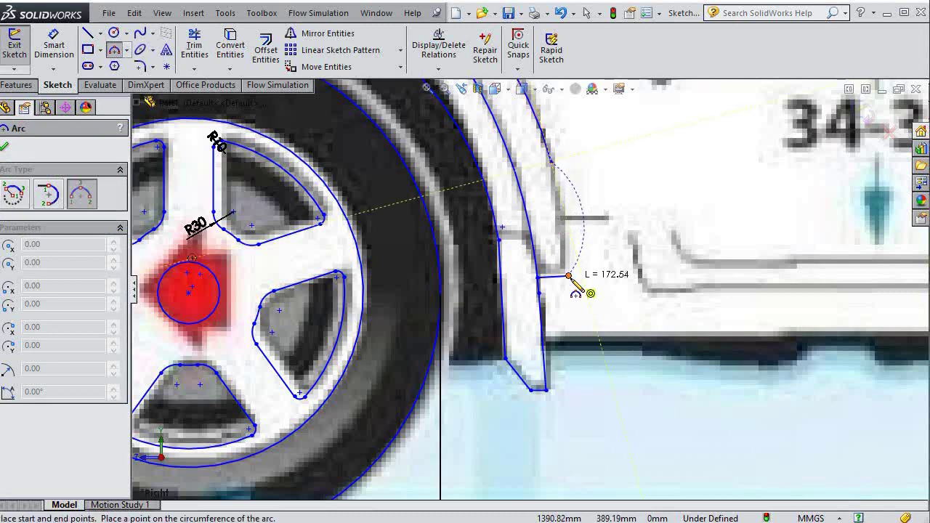
click(569, 275)
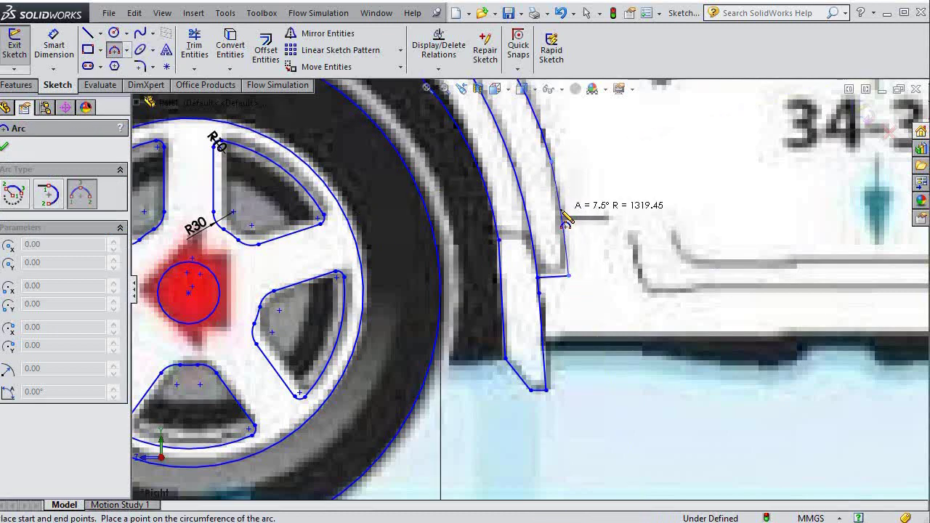
scroll(563, 226, up, 3)
scroll(545, 254, up, 2)
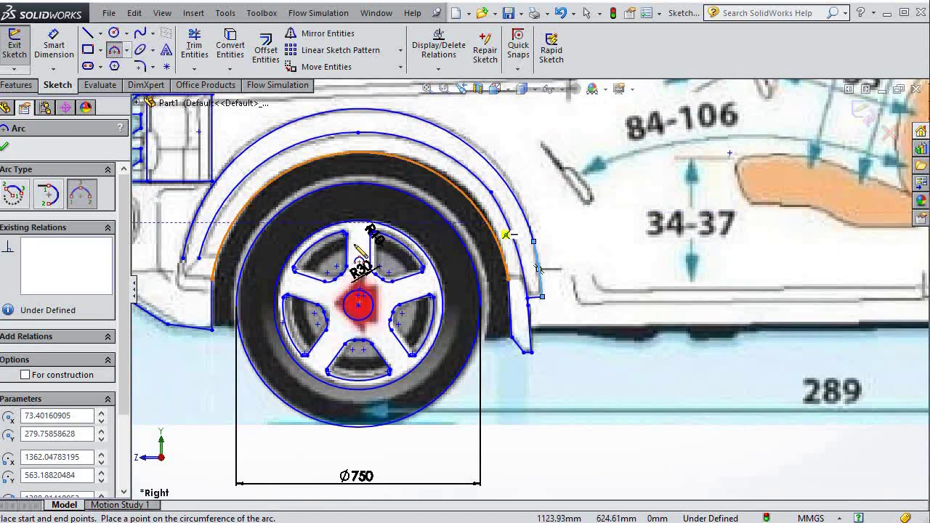
scroll(208, 280, down, 1)
scroll(207, 287, down, 2)
scroll(211, 291, down, 1)
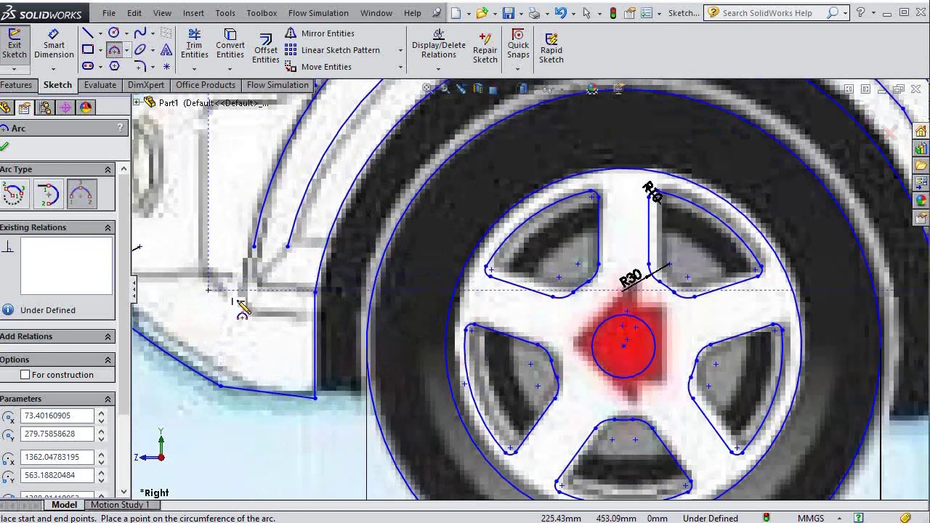
click(254, 248)
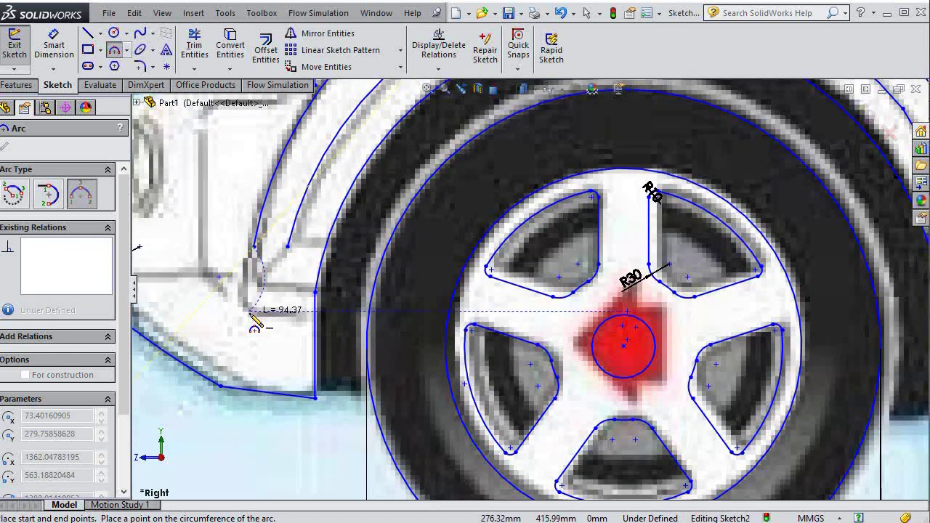
click(250, 311)
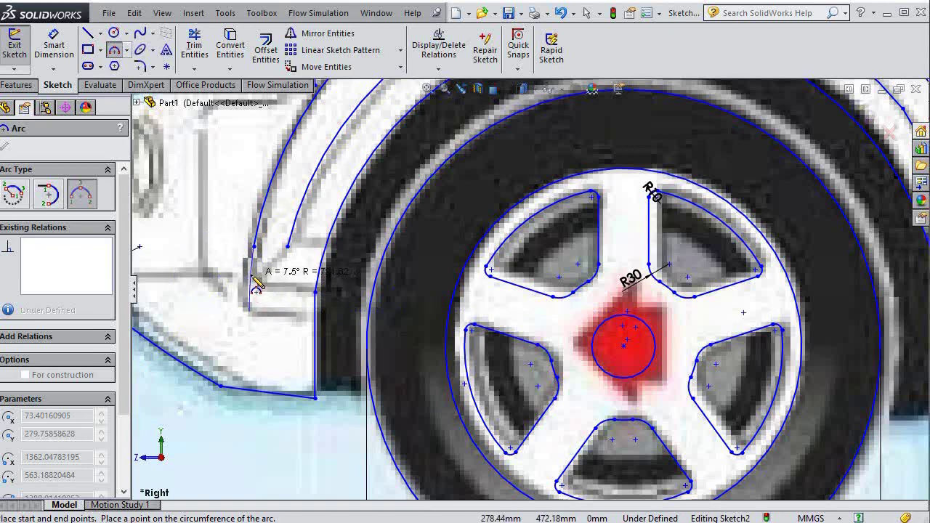
click(255, 280)
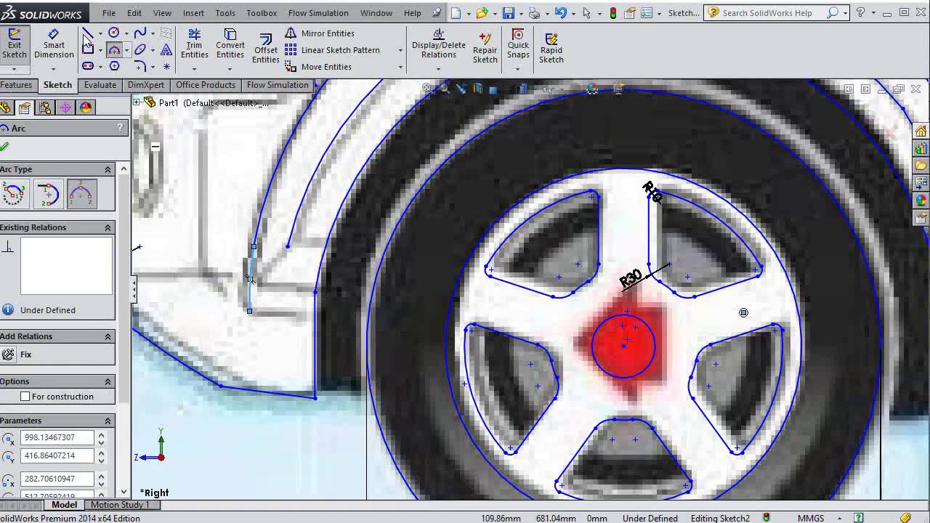
- Draw a horizontal line from the arc's lower end to the fender edge
key(l)
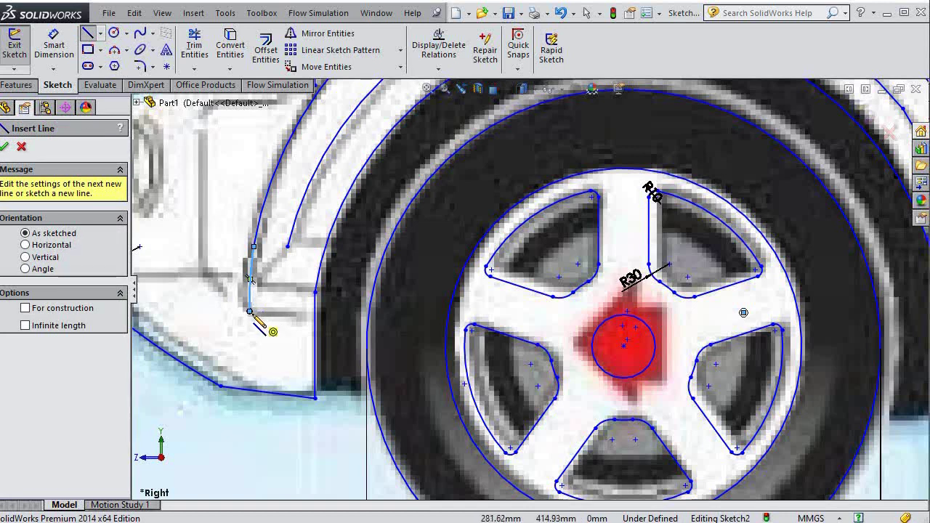
click(251, 313)
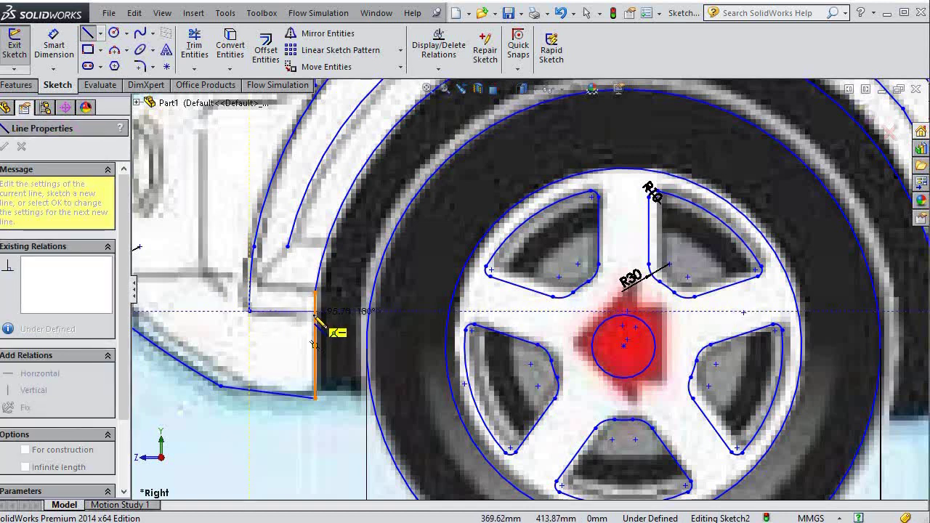
click(314, 313)
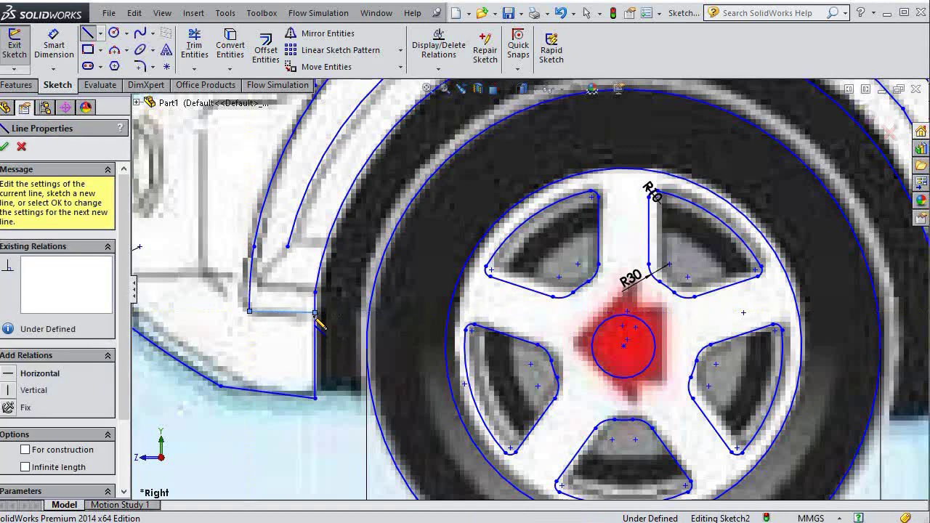
click(312, 312)
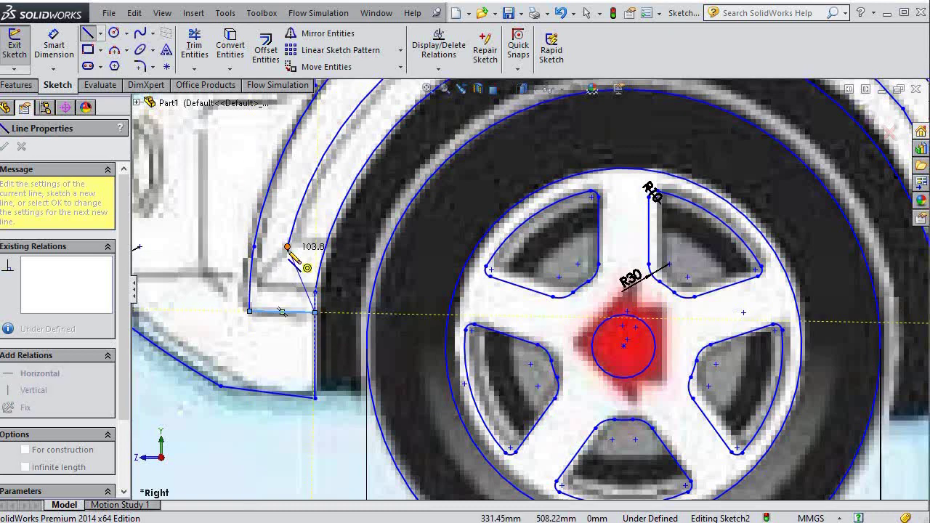
key(Escape)
key(Escape)
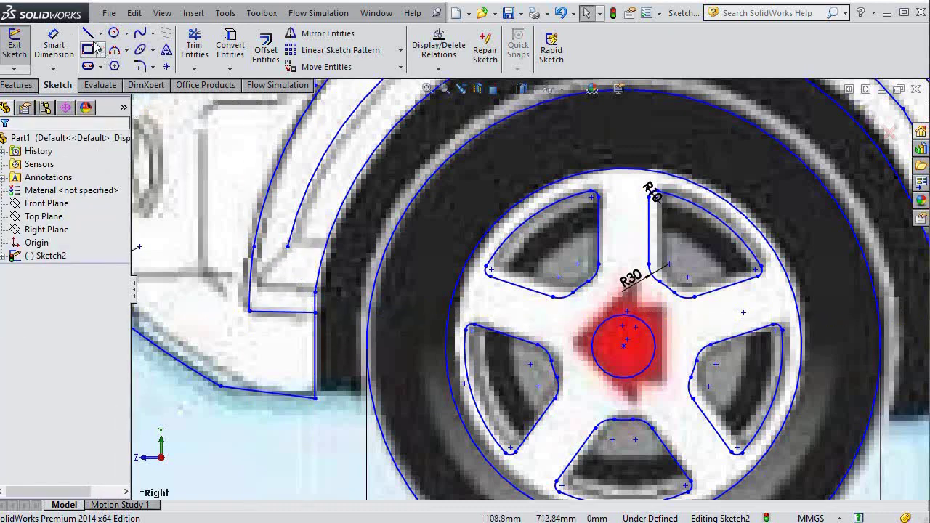
- Draw angled lines from the fender's inner edge to the horizontal line's end
click(87, 32)
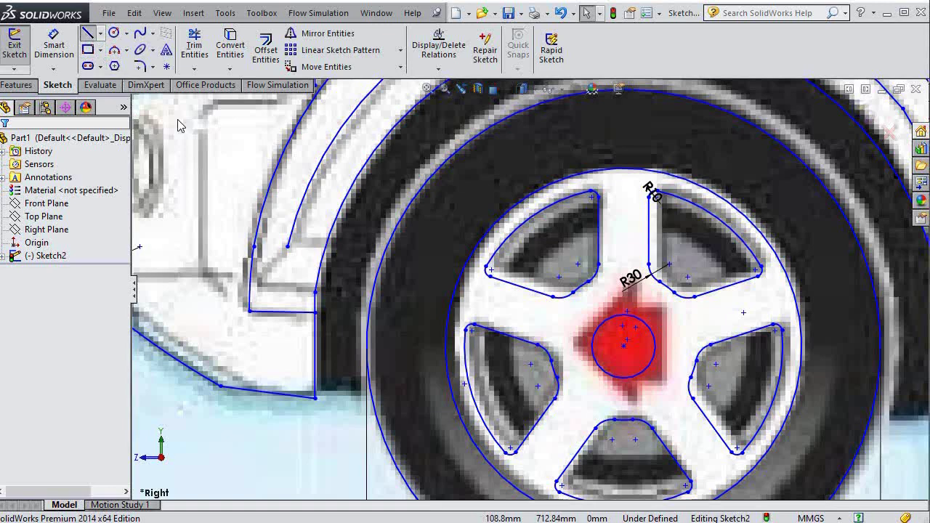
click(288, 247)
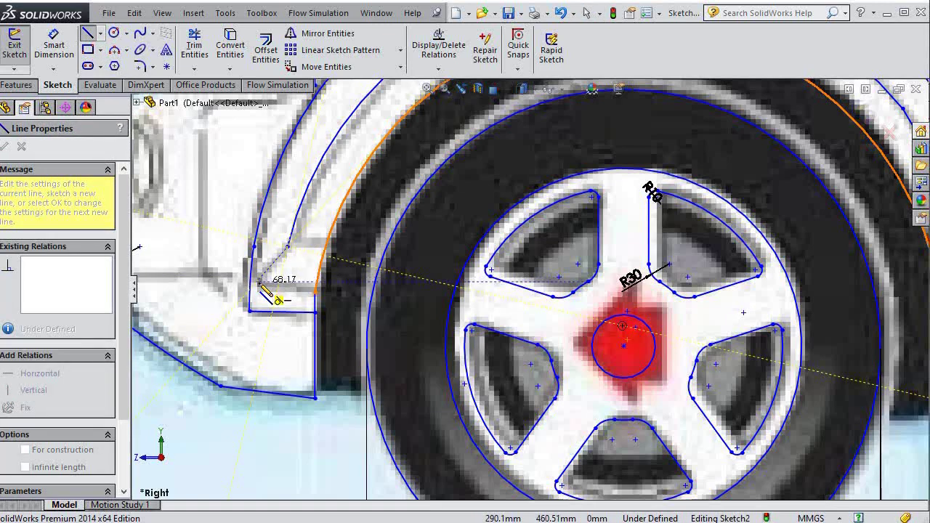
click(258, 282)
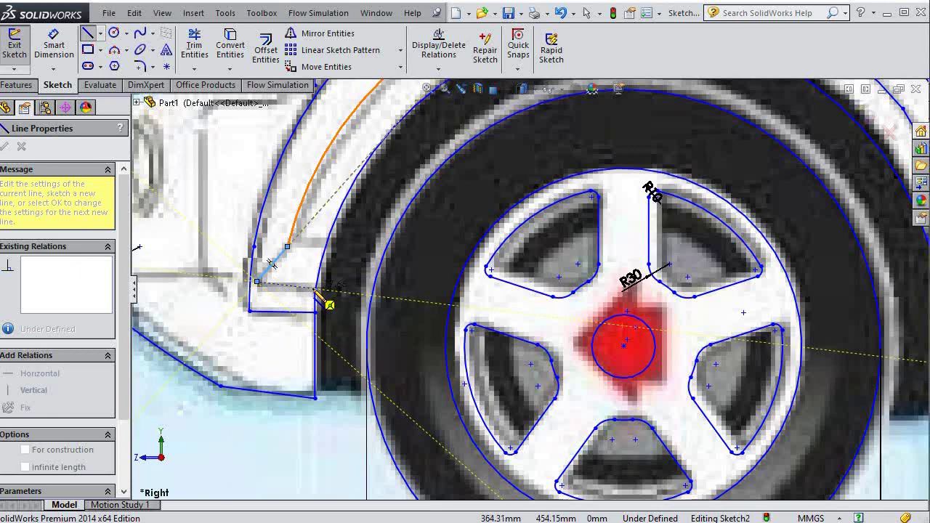
click(316, 292)
key(Escape)
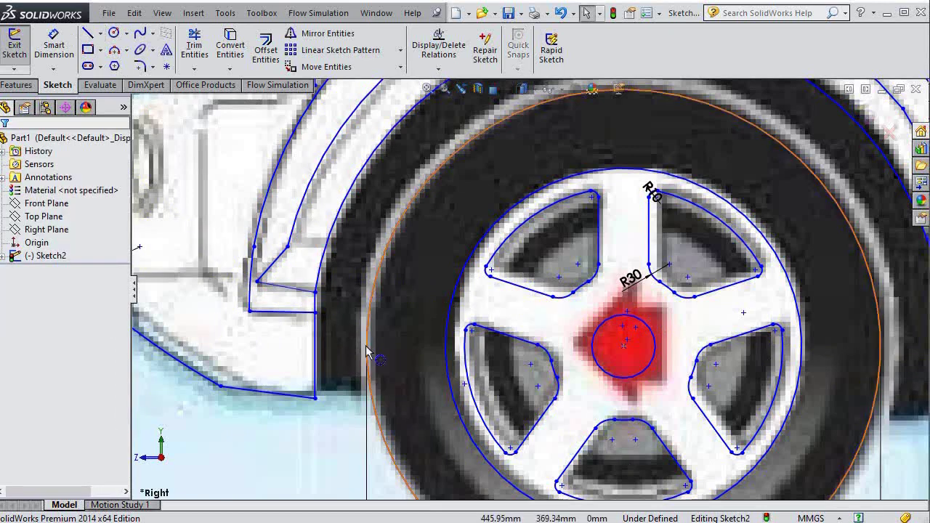
- Draw a three-point arc over the rear tyre, from its left edge to its right edge
scroll(367, 352, up, 2)
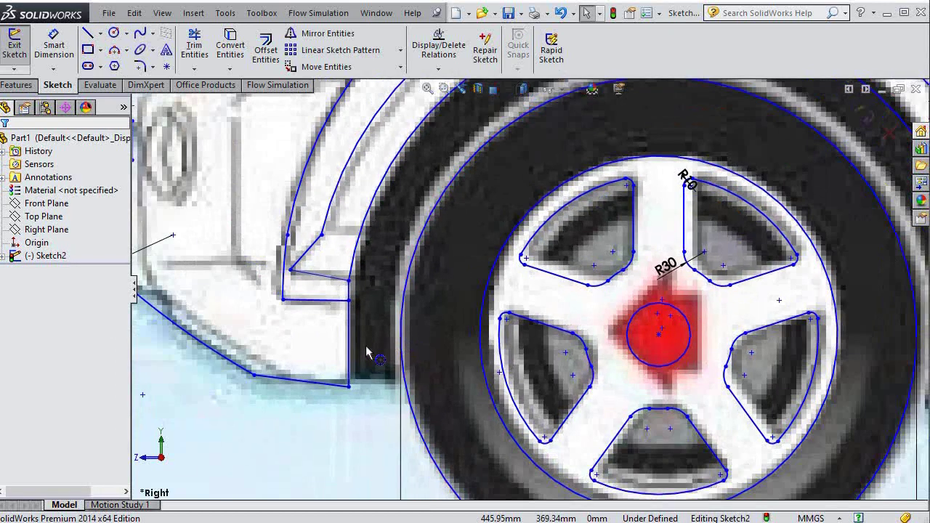
scroll(369, 349, down, 1)
scroll(369, 349, up, 2)
scroll(552, 309, up, 2)
scroll(552, 309, up, 2)
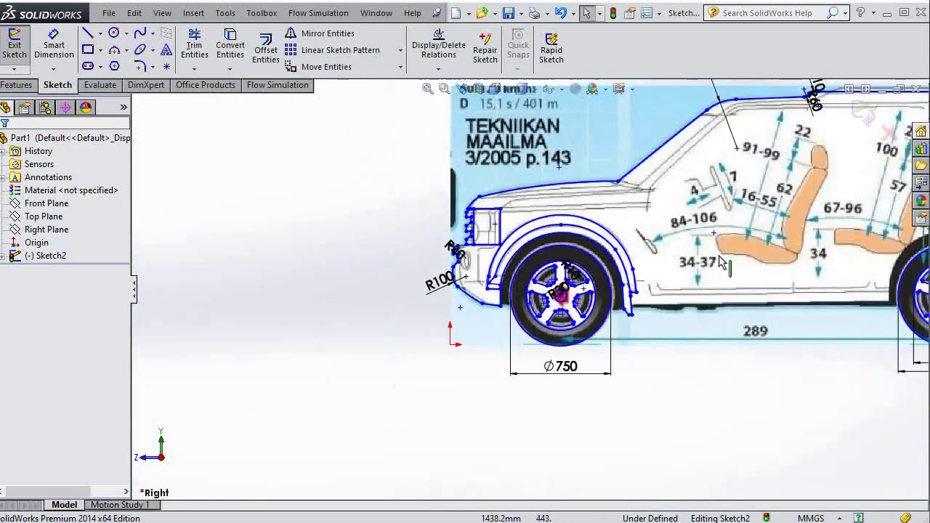
scroll(792, 262, up, 1)
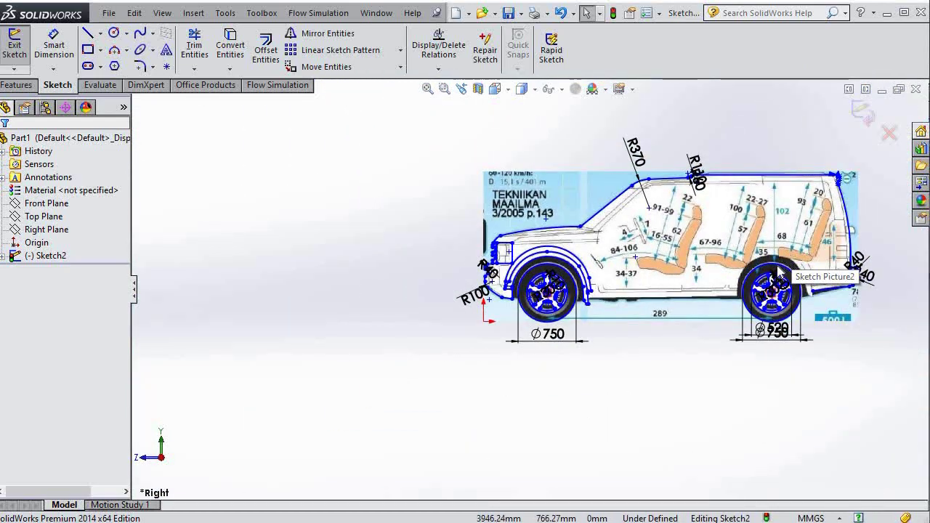
scroll(776, 272, down, 1)
scroll(775, 275, down, 2)
scroll(745, 290, down, 2)
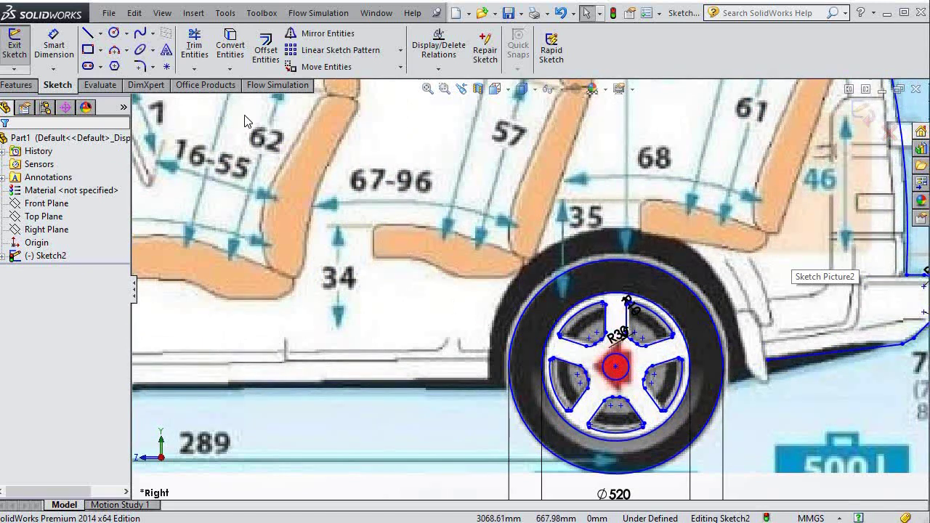
click(127, 50)
click(149, 67)
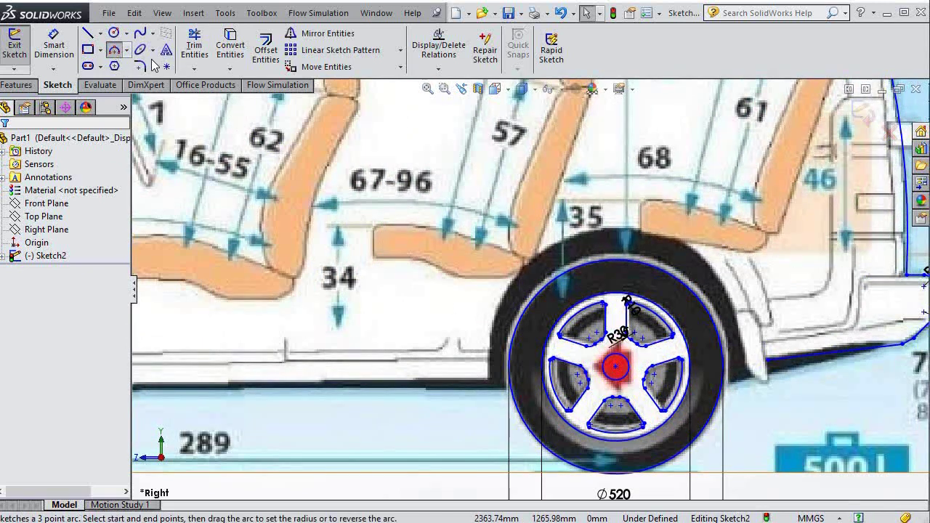
click(497, 341)
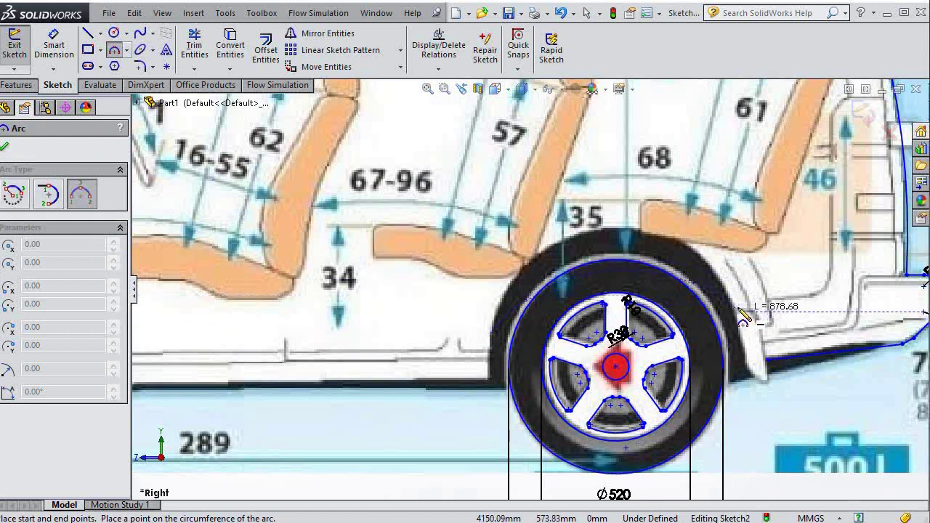
click(725, 293)
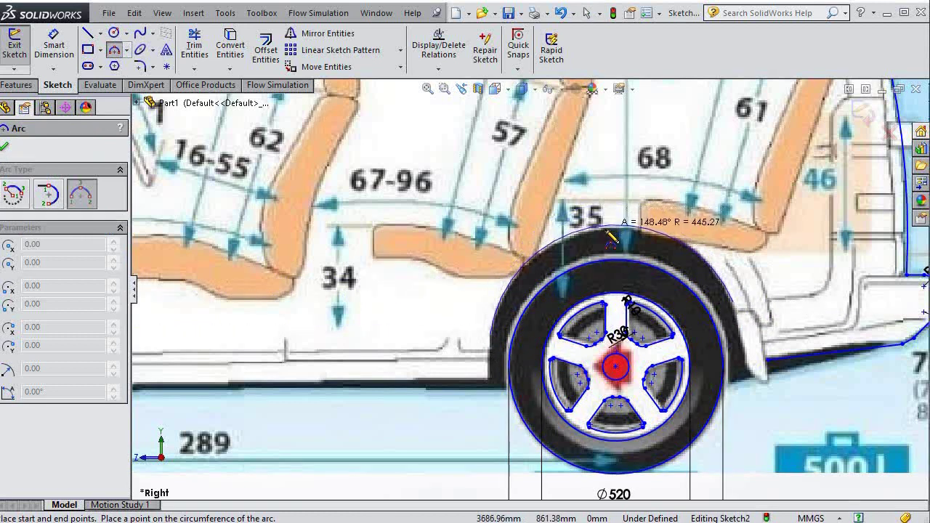
click(609, 241)
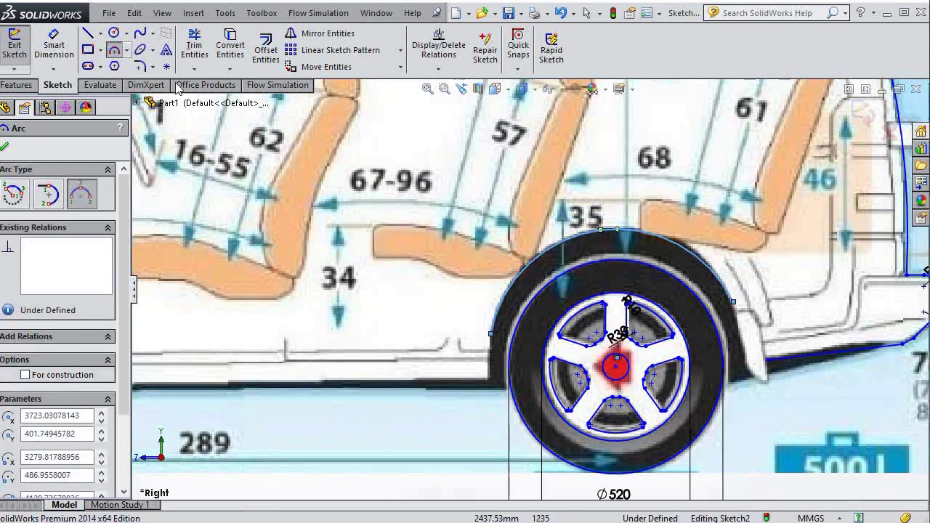
scroll(429, 363, down, 1)
scroll(507, 361, down, 2)
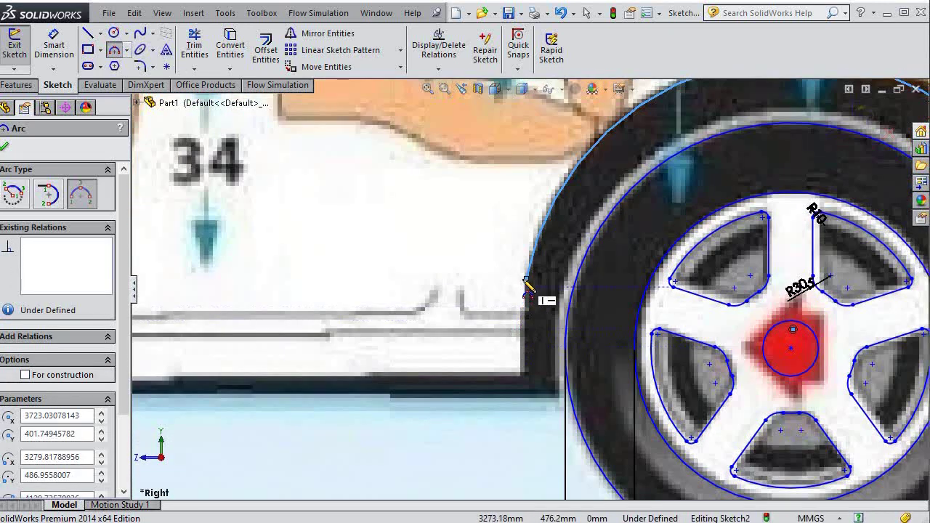
- Add an arc down the tyre's left side
click(527, 372)
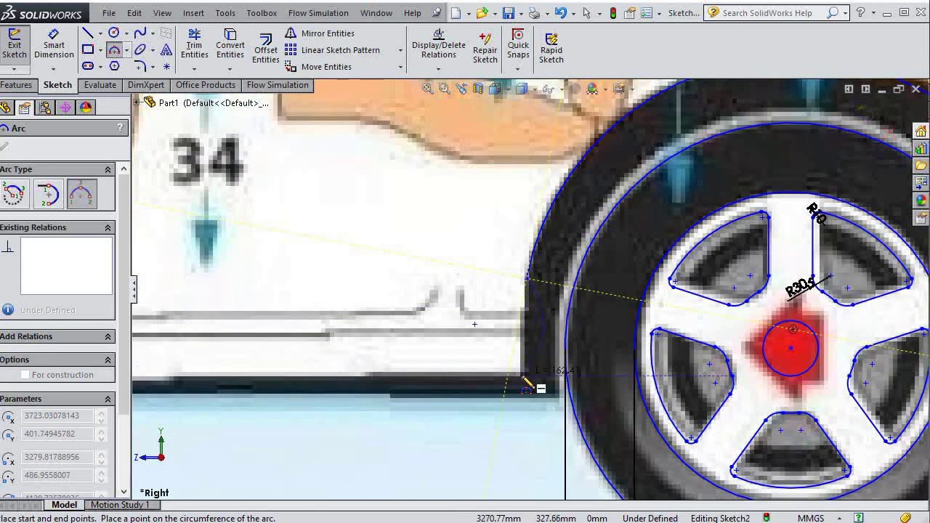
click(528, 326)
scroll(696, 332, up, 1)
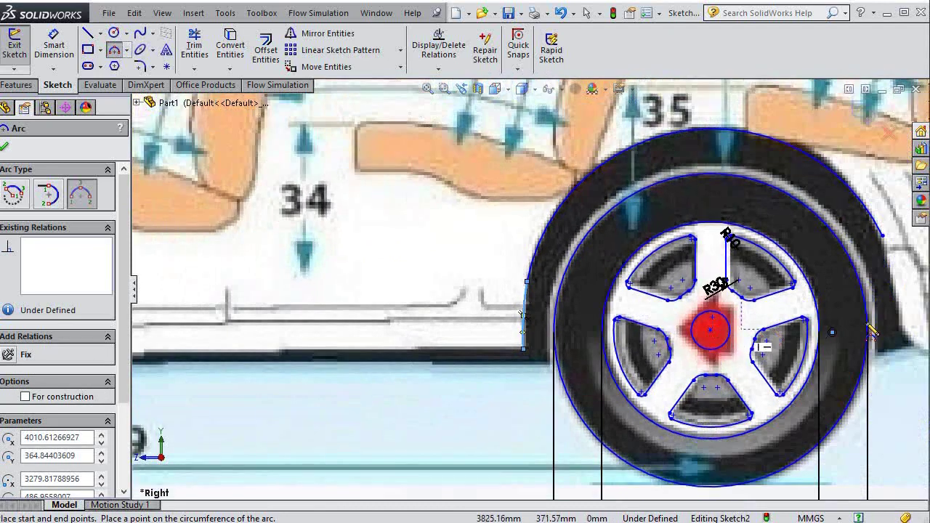
scroll(871, 331, up, 2)
- Draw the rear fender arc from the upper arc's right end to the wheel-arch edge
click(775, 251)
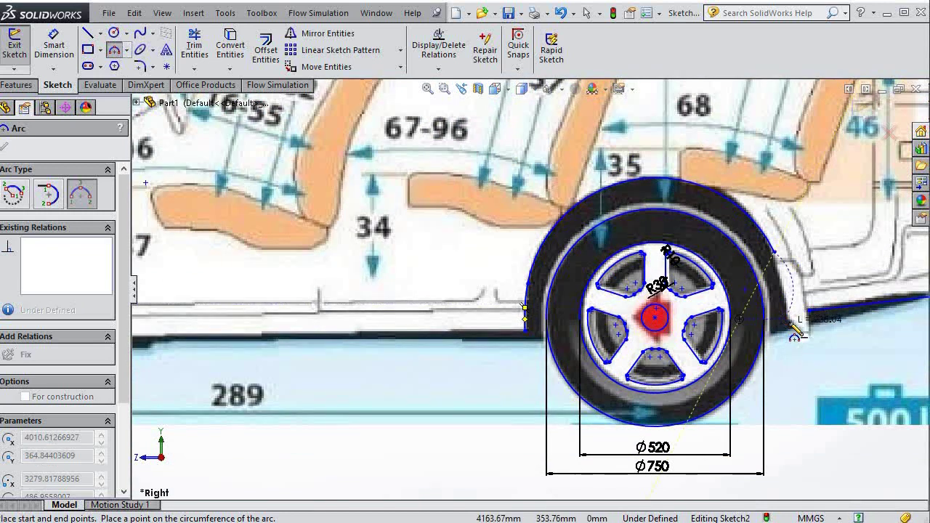
click(799, 324)
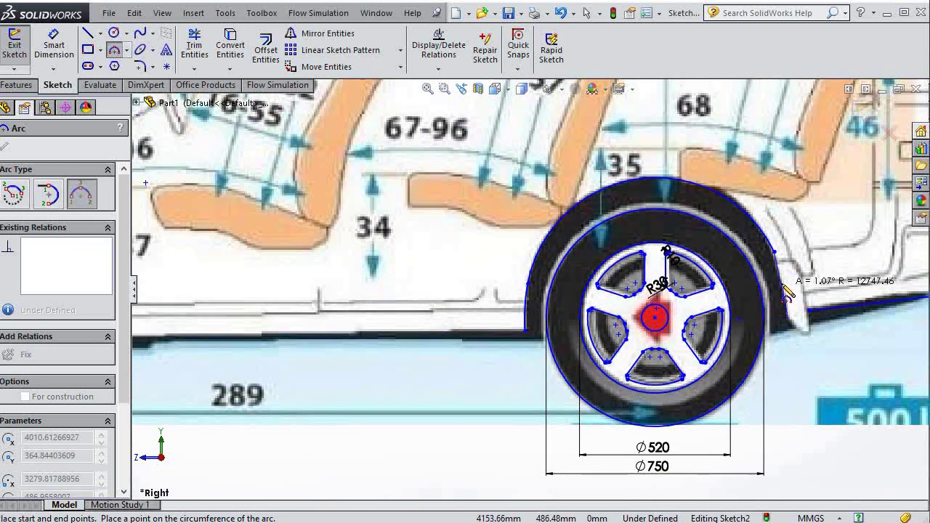
click(787, 290)
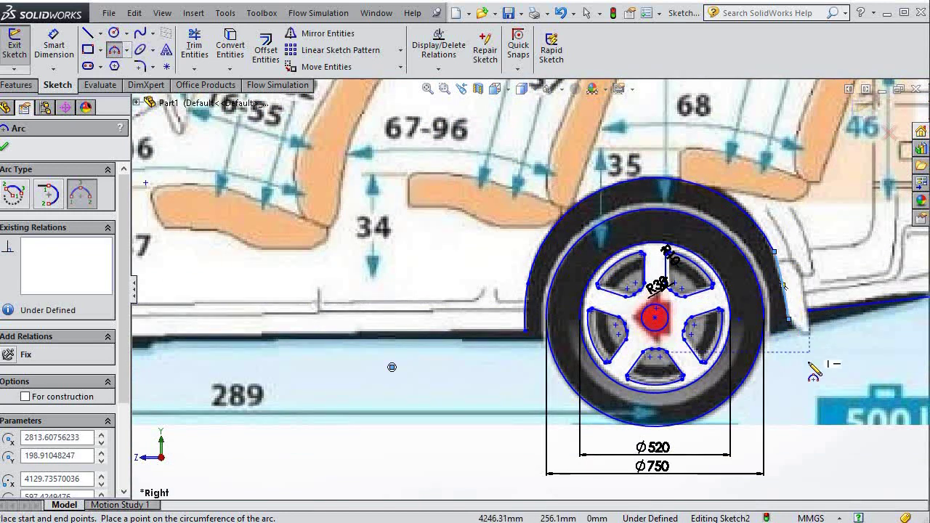
scroll(803, 345, down, 2)
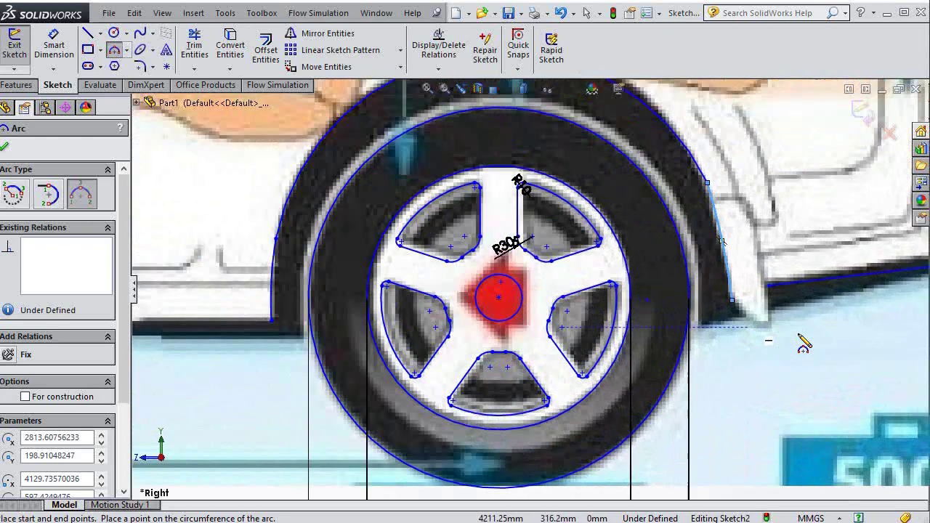
scroll(799, 343, down, 2)
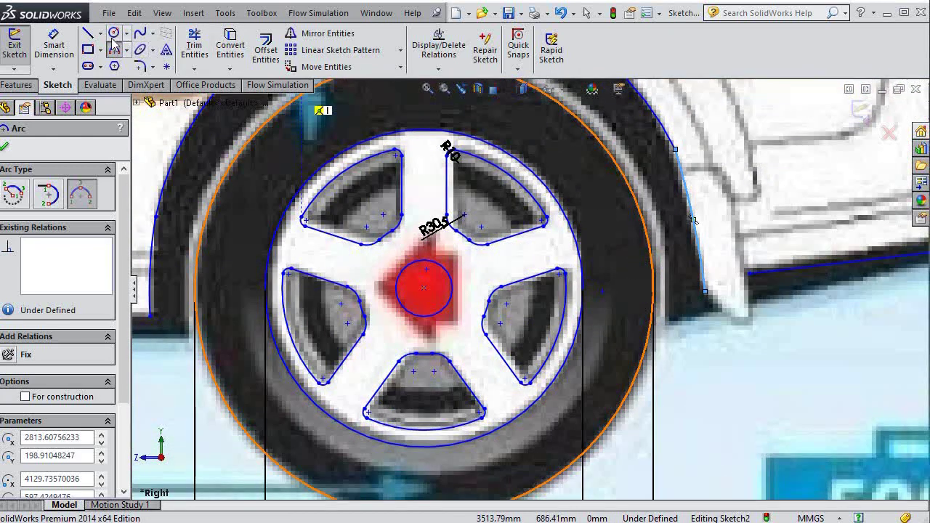
- Close the rear fender's lower lip with three short line segments joining the wheel-arch arc
click(87, 32)
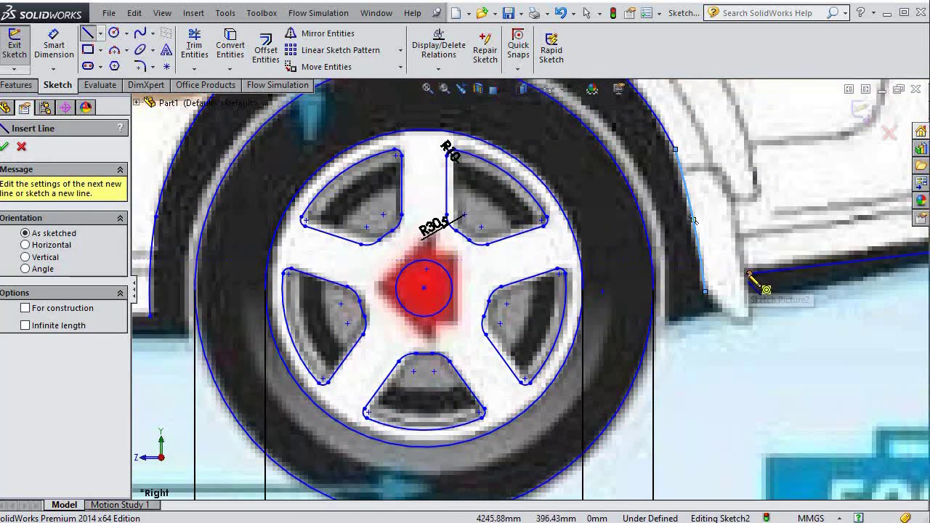
click(749, 274)
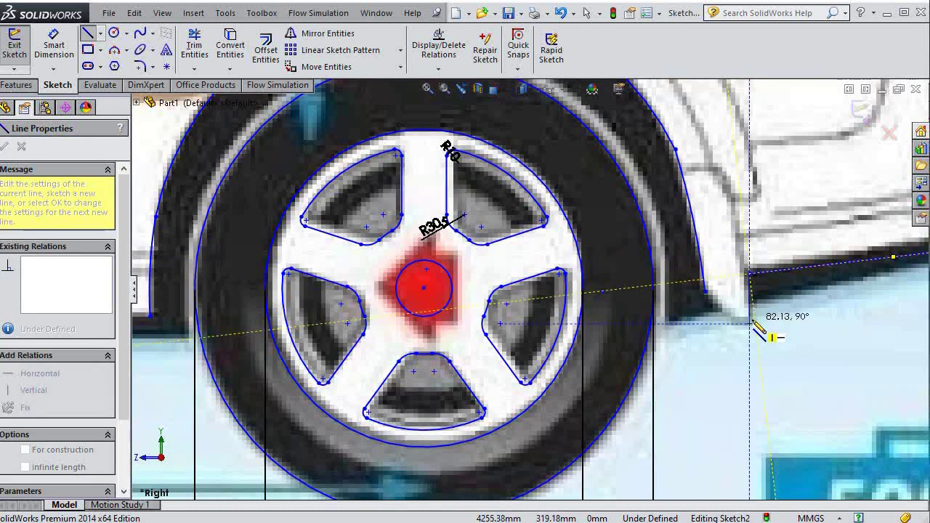
click(749, 336)
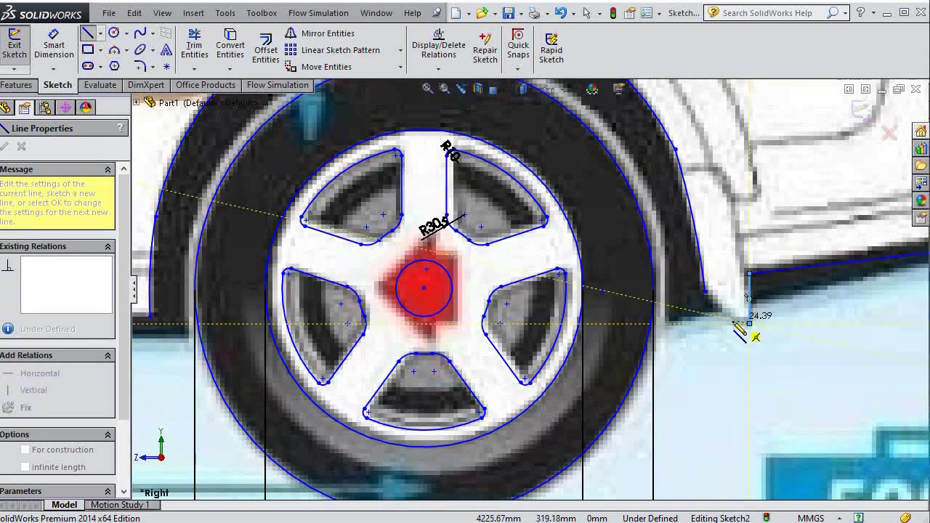
click(732, 322)
click(718, 308)
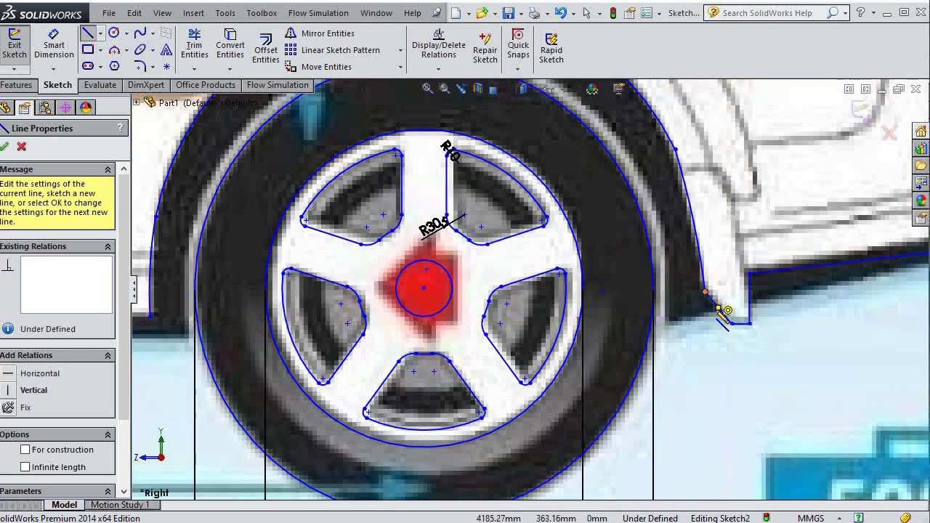
key(Escape)
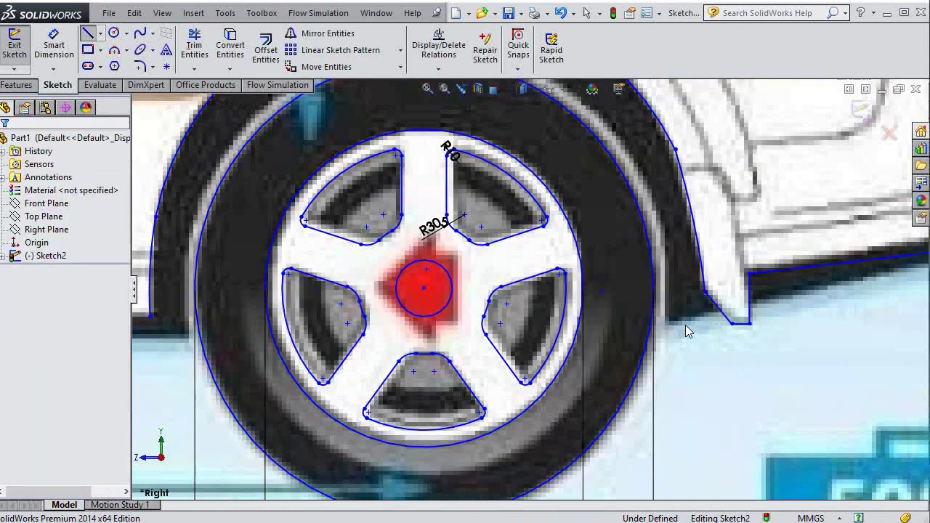
- Draw a straight sill line from the rear wheel arch to the front fender edge
scroll(529, 288, up, 2)
scroll(530, 289, up, 2)
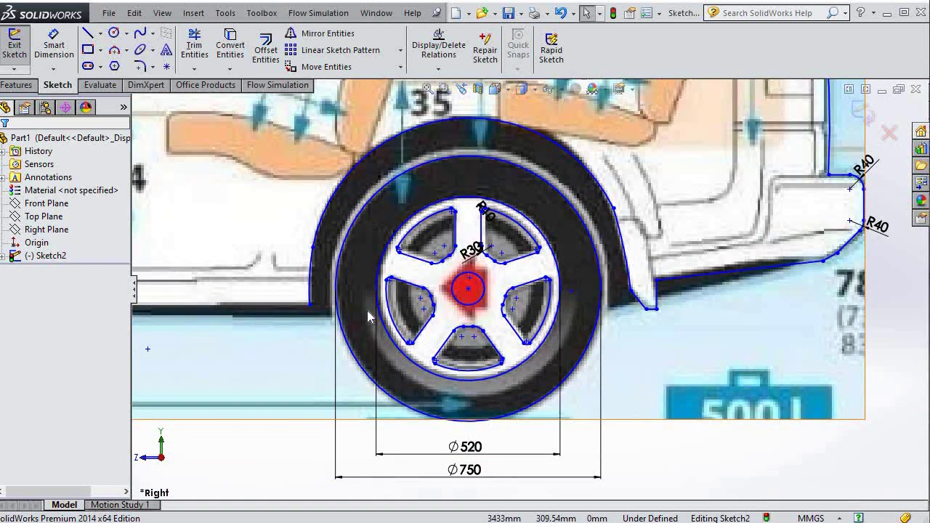
click(87, 32)
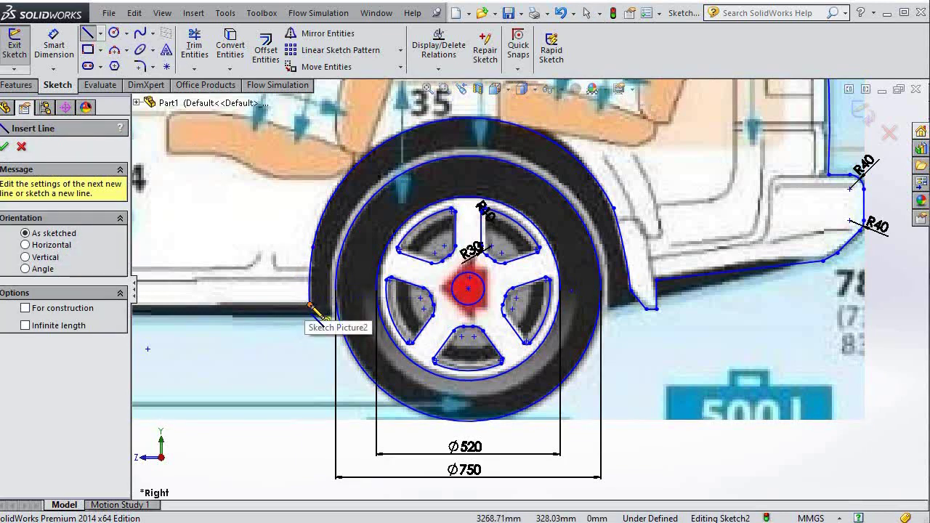
click(309, 312)
scroll(274, 329, up, 1)
scroll(275, 329, up, 1)
scroll(274, 328, up, 1)
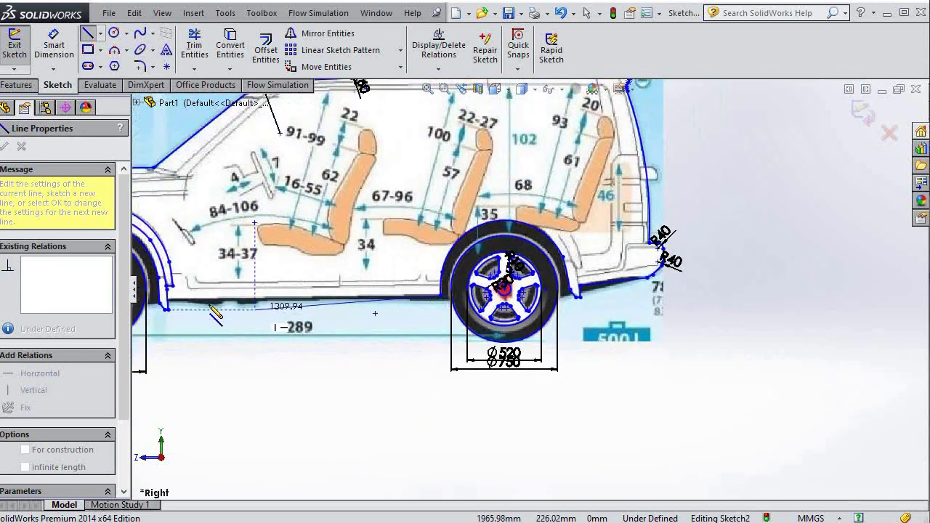
scroll(182, 314, down, 2)
scroll(218, 311, down, 2)
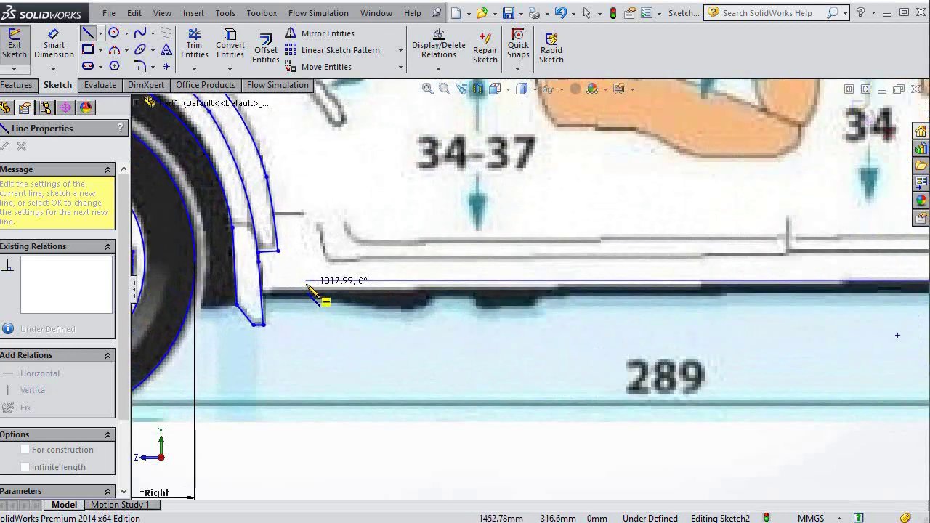
scroll(322, 297, down, 2)
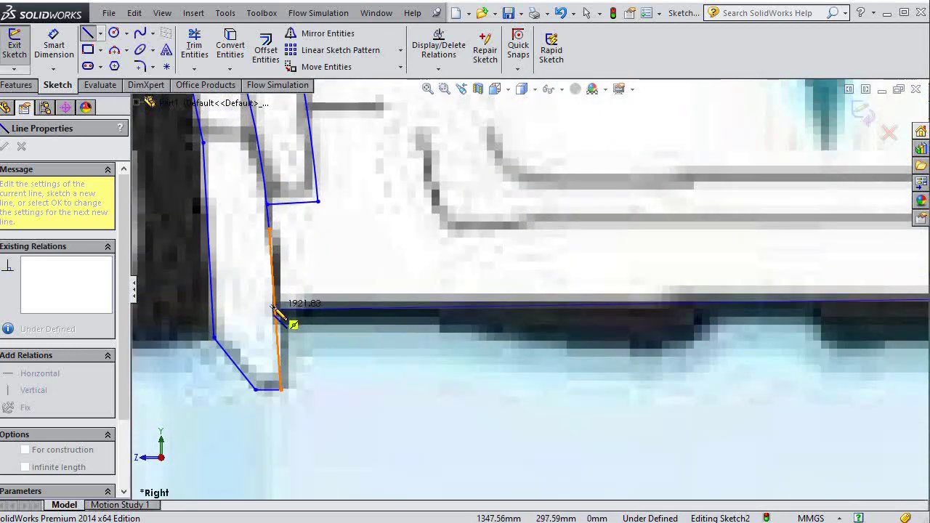
click(277, 311)
scroll(499, 368, up, 1)
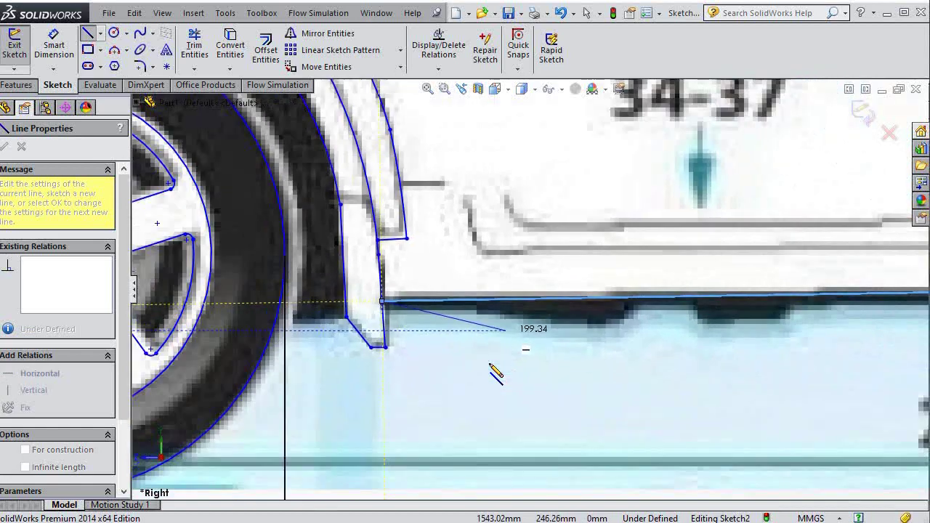
scroll(496, 374, up, 1)
key(Escape)
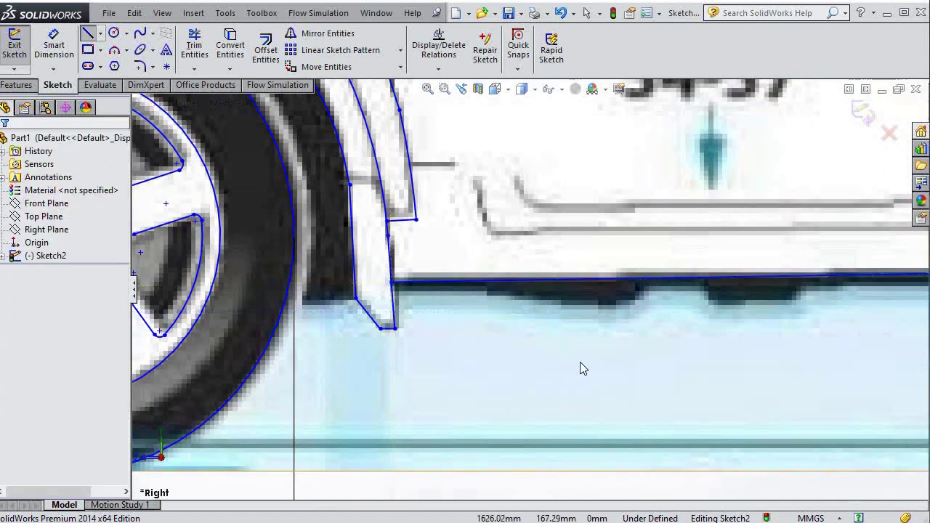
scroll(581, 363, up, 3)
scroll(585, 365, up, 1)
scroll(589, 366, up, 2)
scroll(617, 329, up, 1)
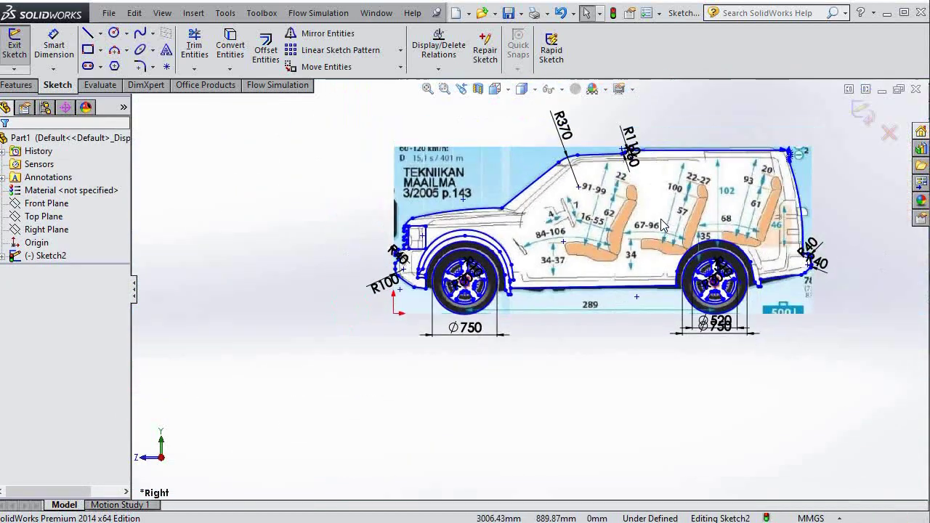
scroll(647, 262, down, 1)
scroll(663, 222, down, 2)
scroll(662, 221, up, 1)
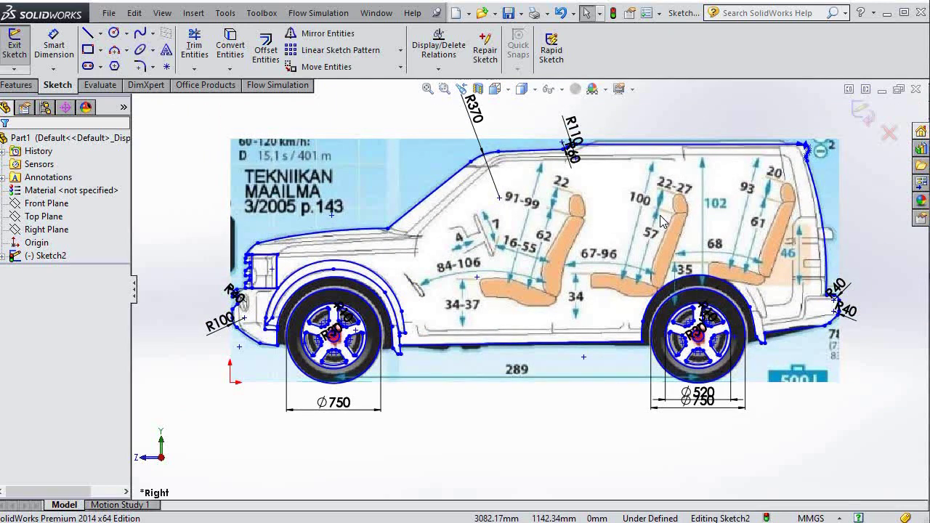